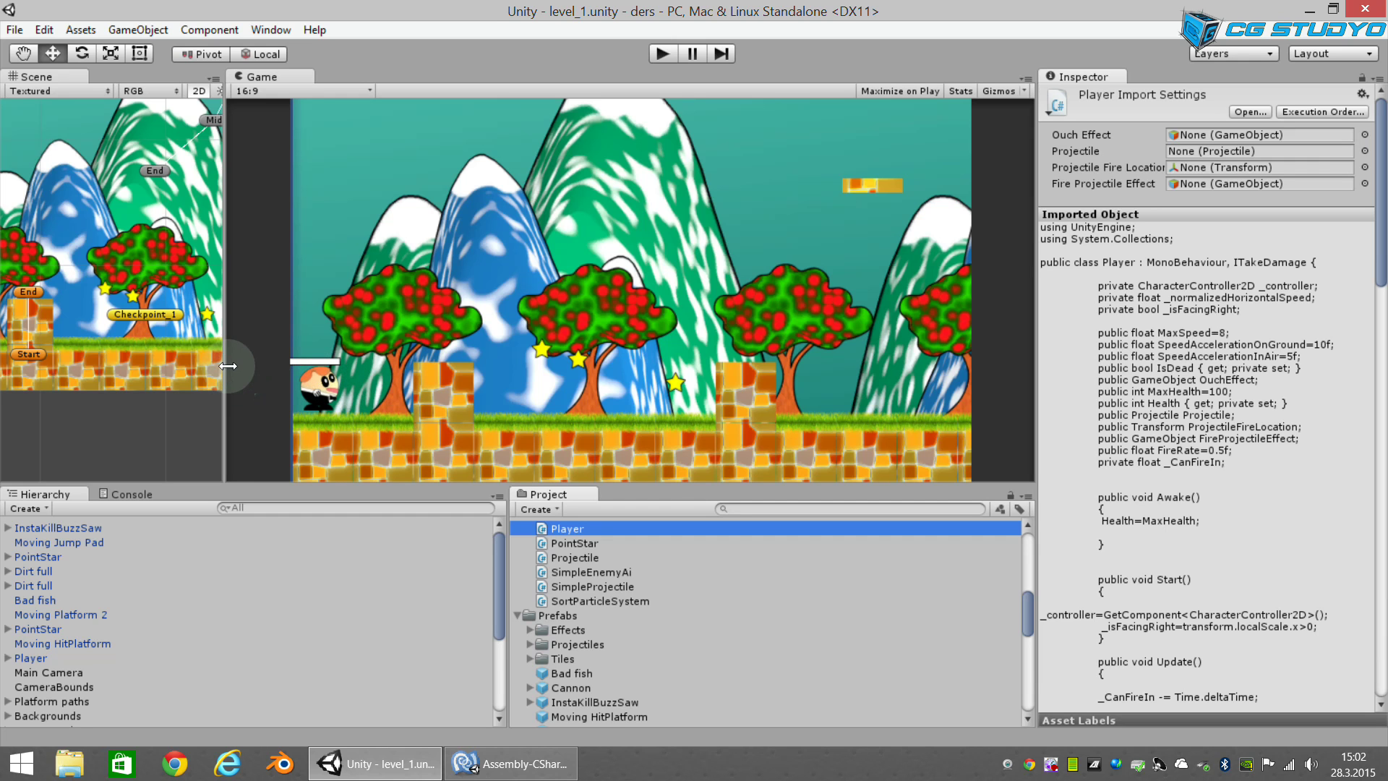
Step: Enlarge the Scene view and the lower Hierarchy/Project panels, then zoom the Scene view onto LevelStart
drag(228, 366, 544, 390)
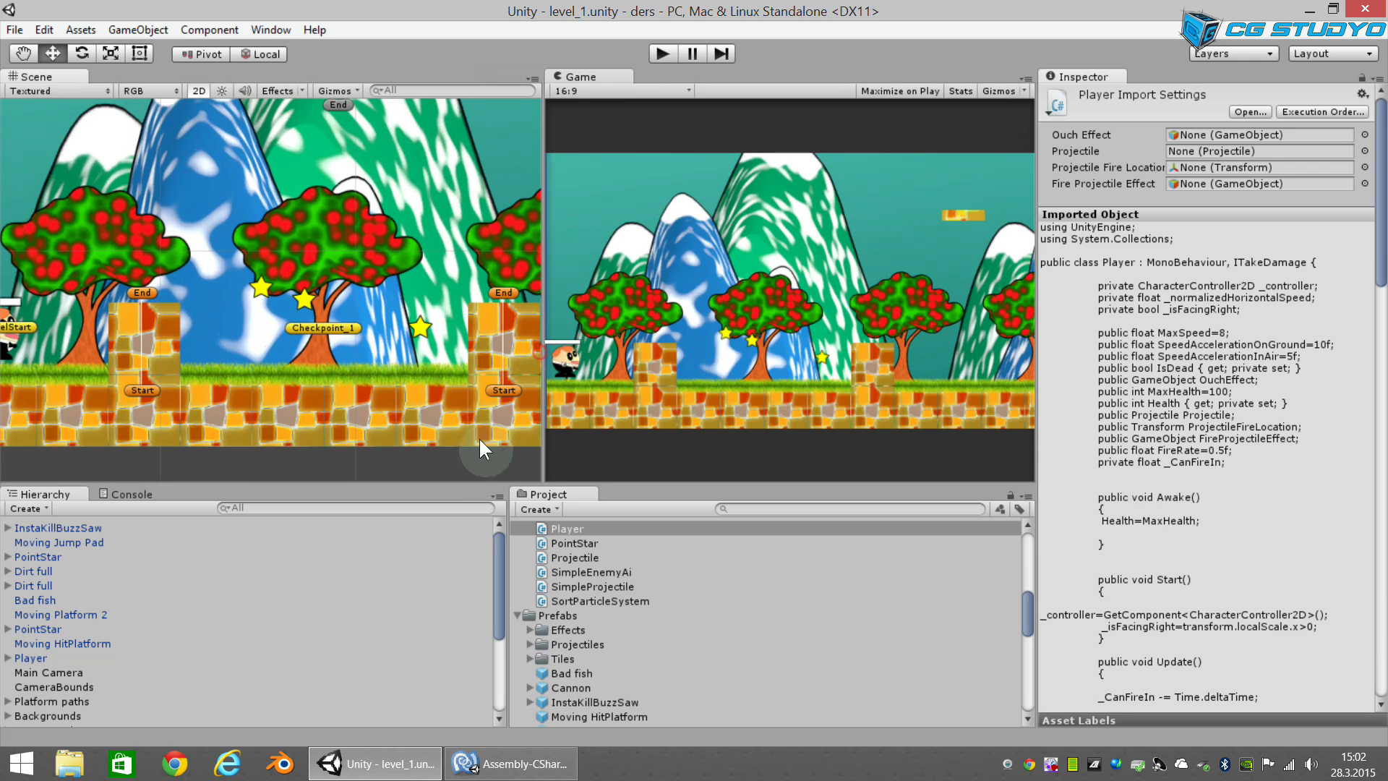
drag(467, 480, 471, 443)
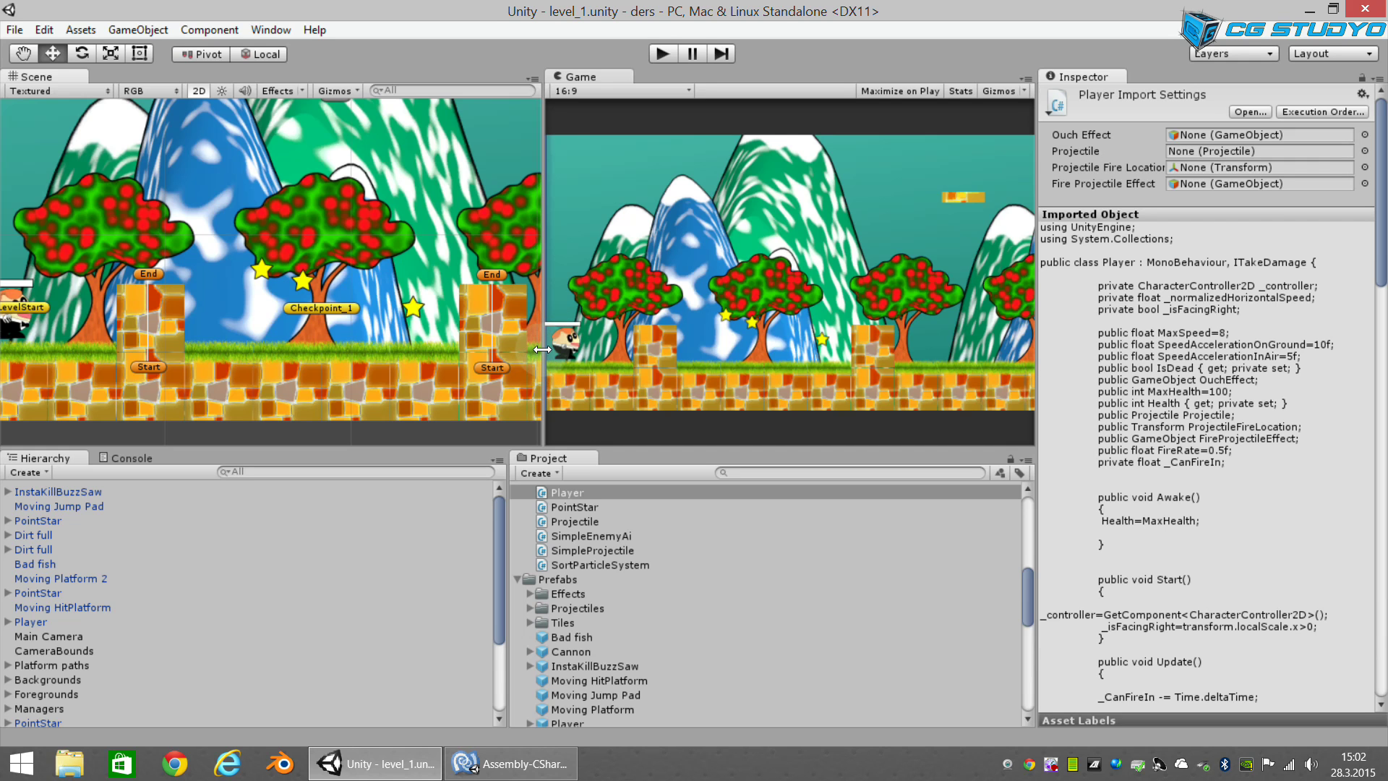
drag(544, 349, 773, 348)
middle_drag(355, 331, 536, 221)
scroll(557, 350, up, 3)
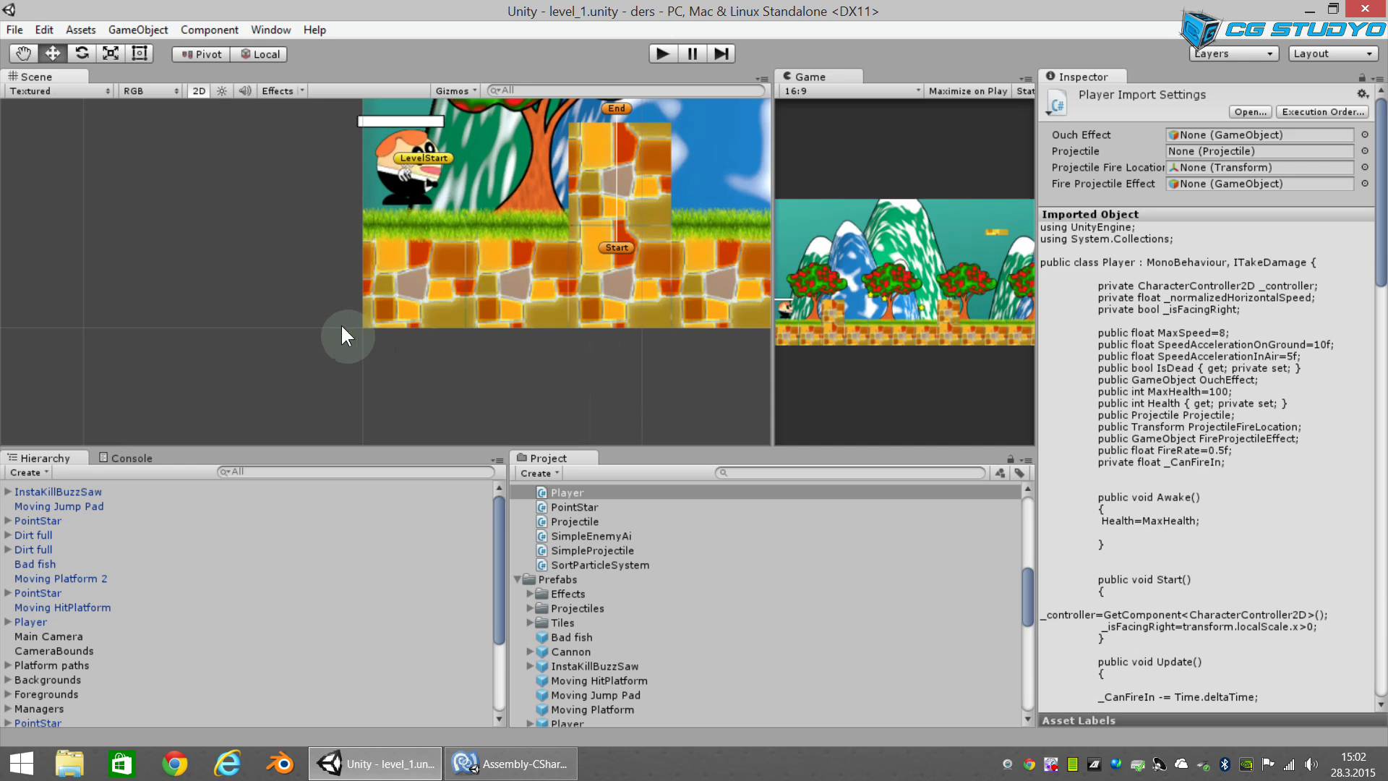
Step: Create an empty game object in the Hierarchy named HealthPack
click(24, 471)
click(46, 492)
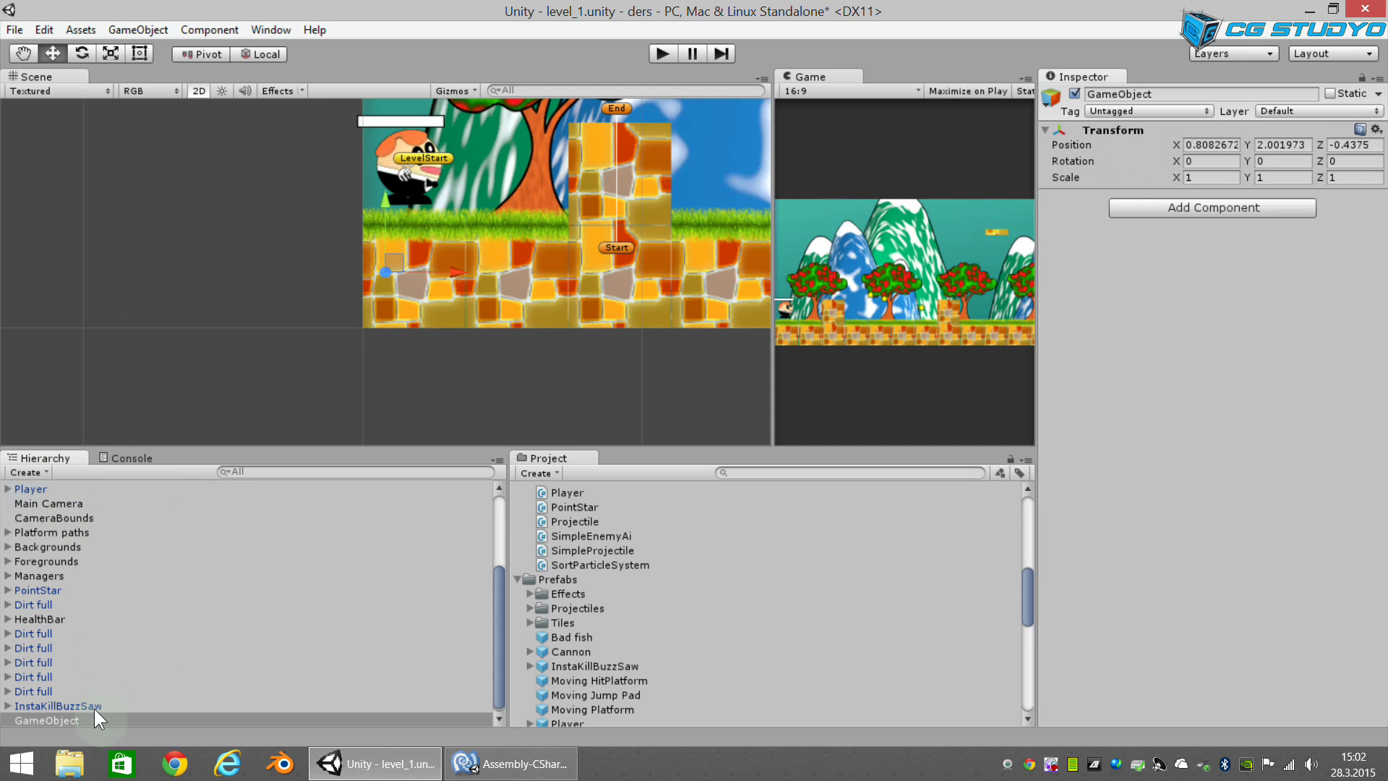
click(110, 719)
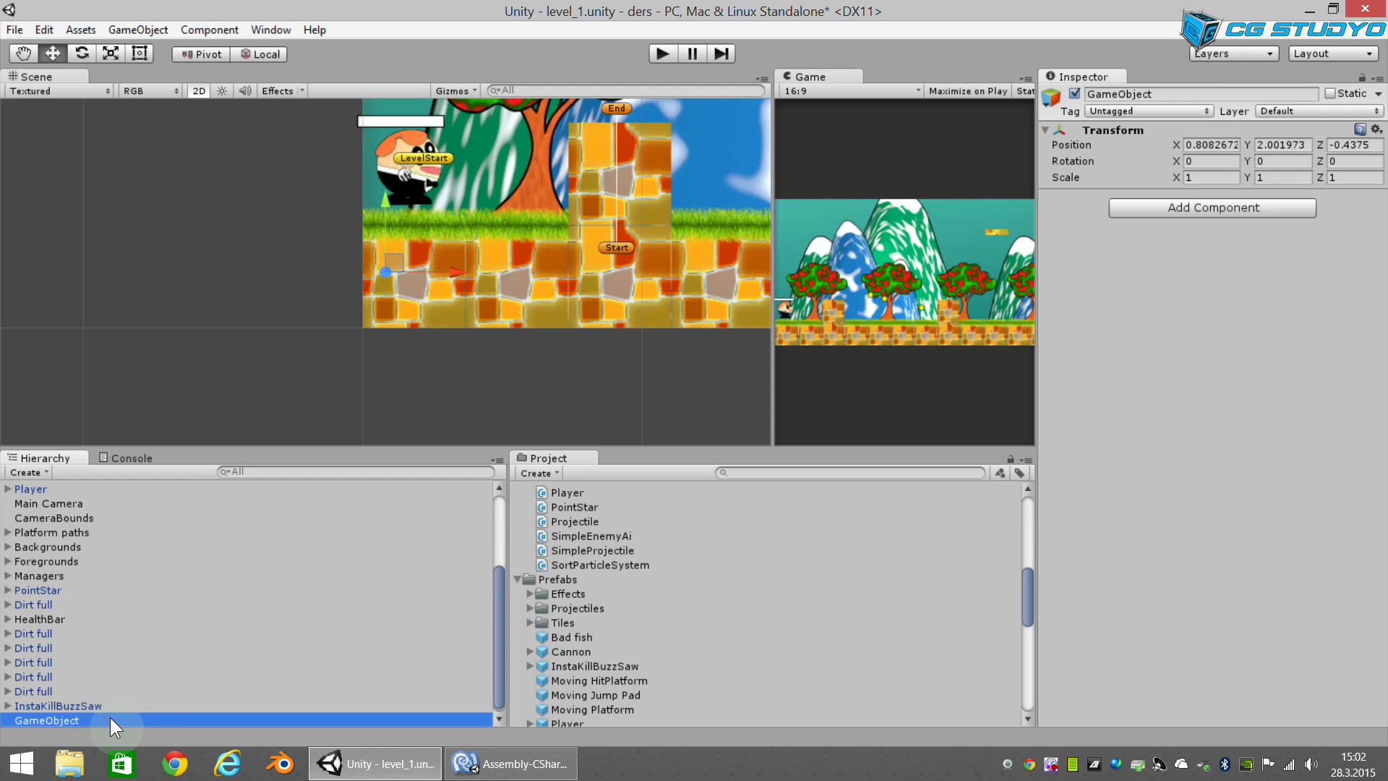
text(Health)
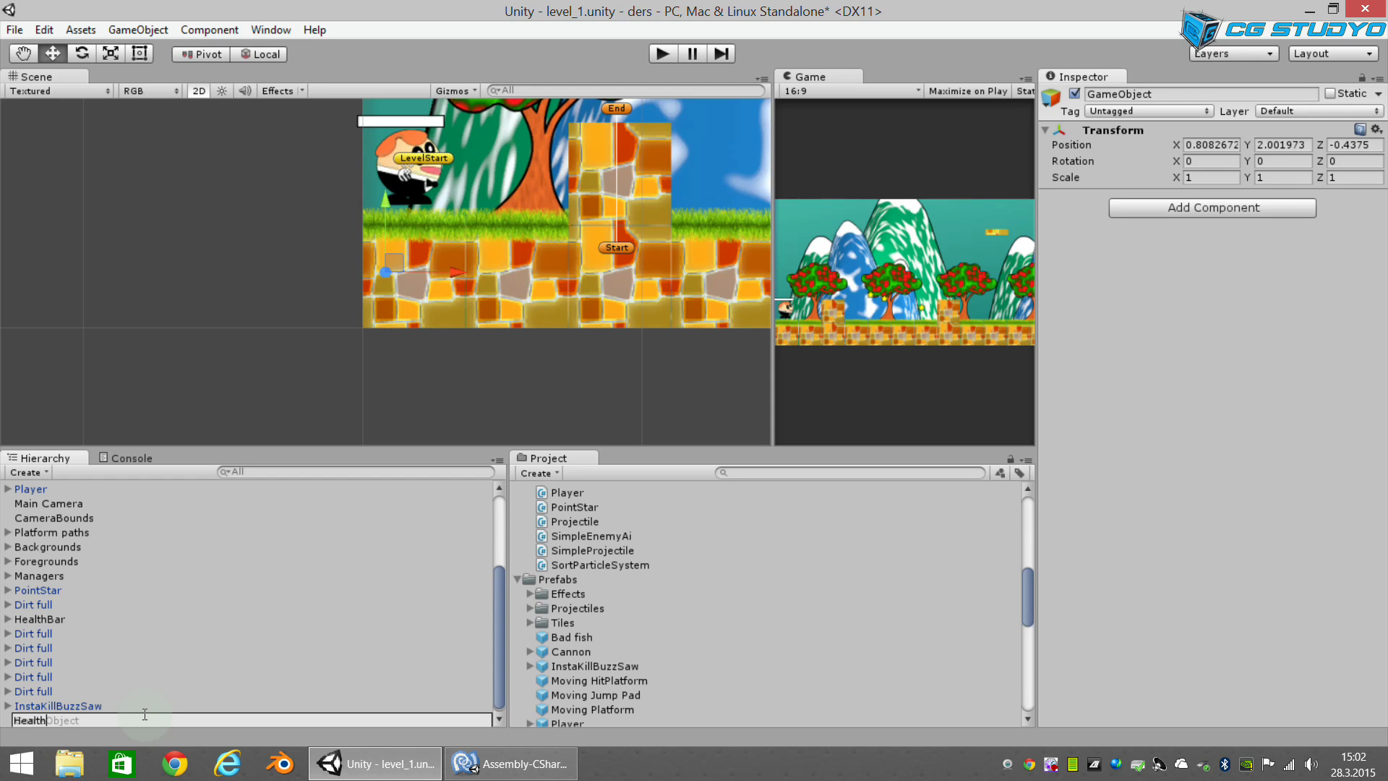
text(Pack)
key(Return)
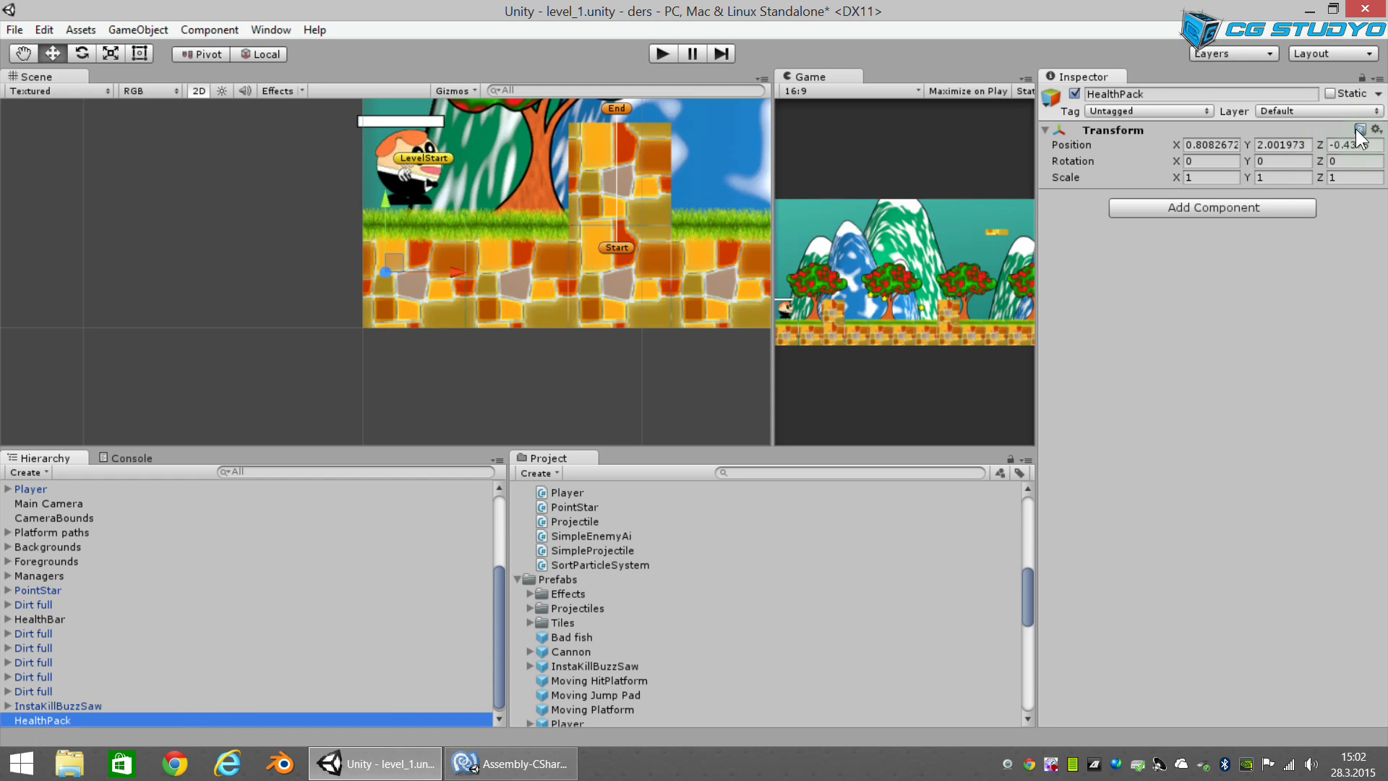
Step: Reset HealthPack's Transform position to 0, 0, 0
click(1376, 130)
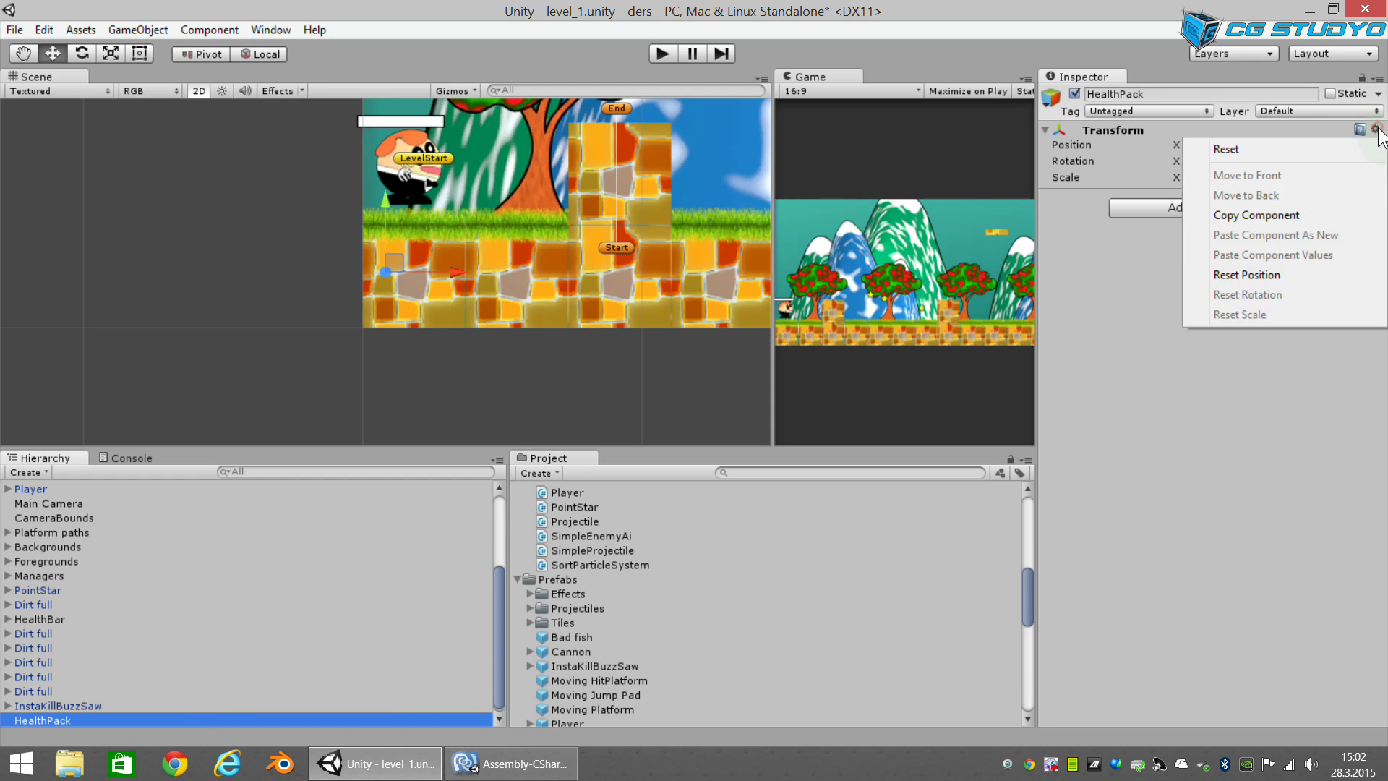
click(1283, 273)
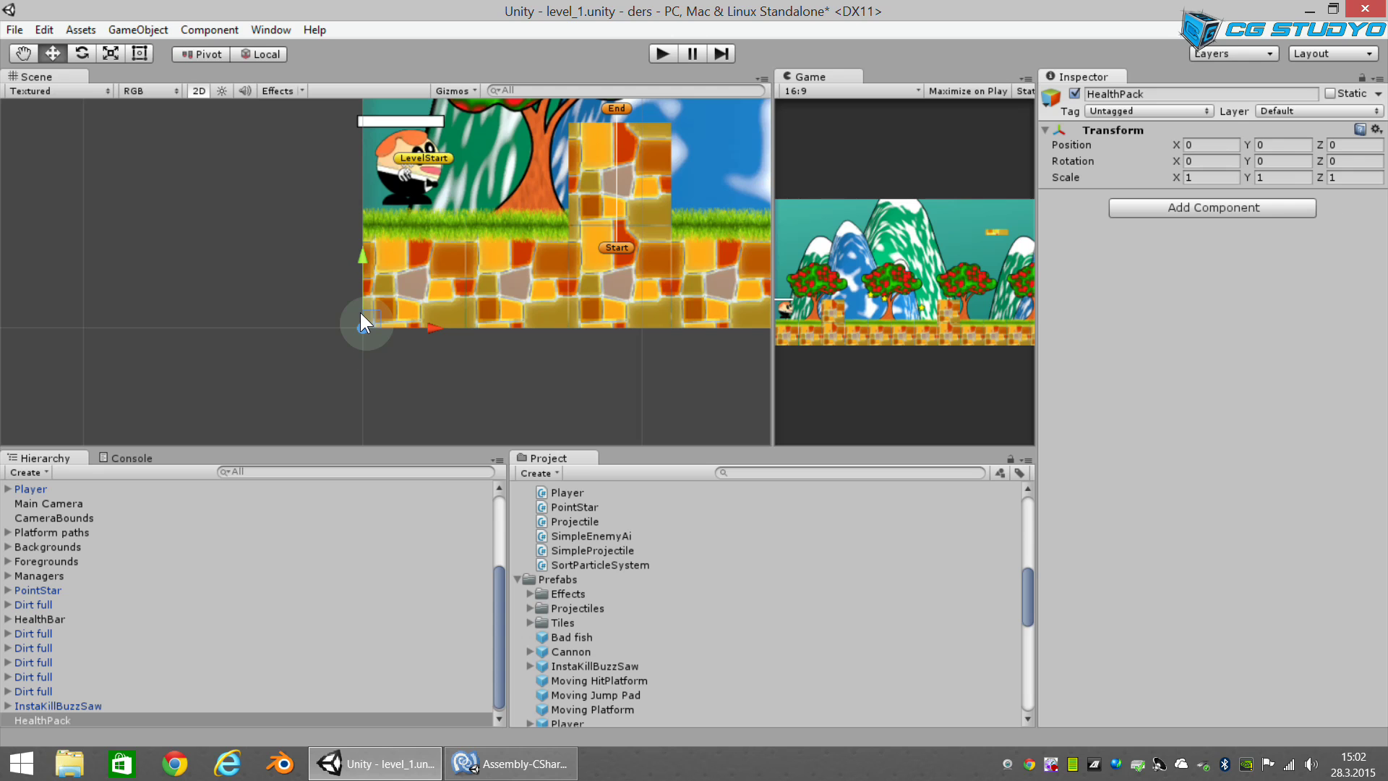
scroll(591, 621, down, 2)
scroll(571, 600, down, 2)
scroll(553, 588, down, 2)
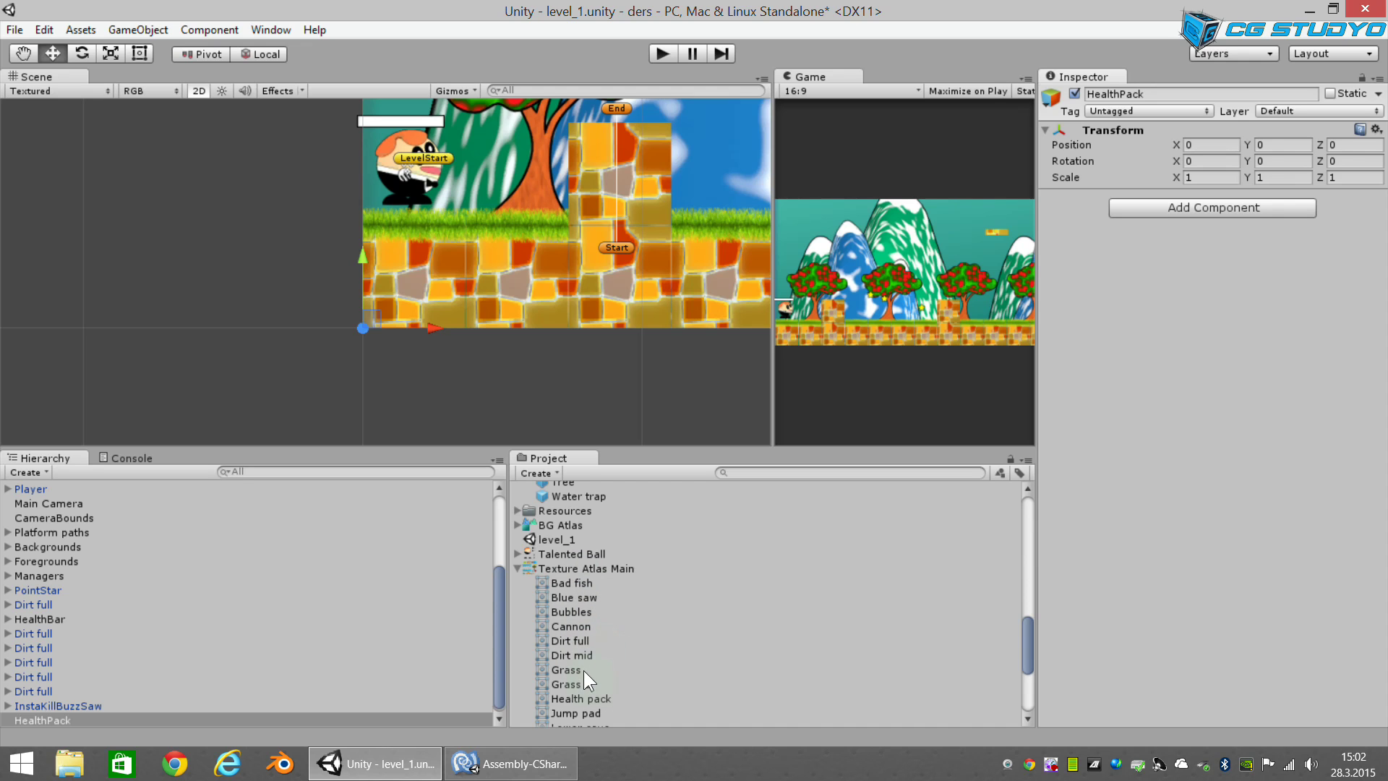
Step: Parent the Health pack sprite from Texture Atlas Main under HealthPack, then reselect HealthPack
drag(567, 697, 71, 713)
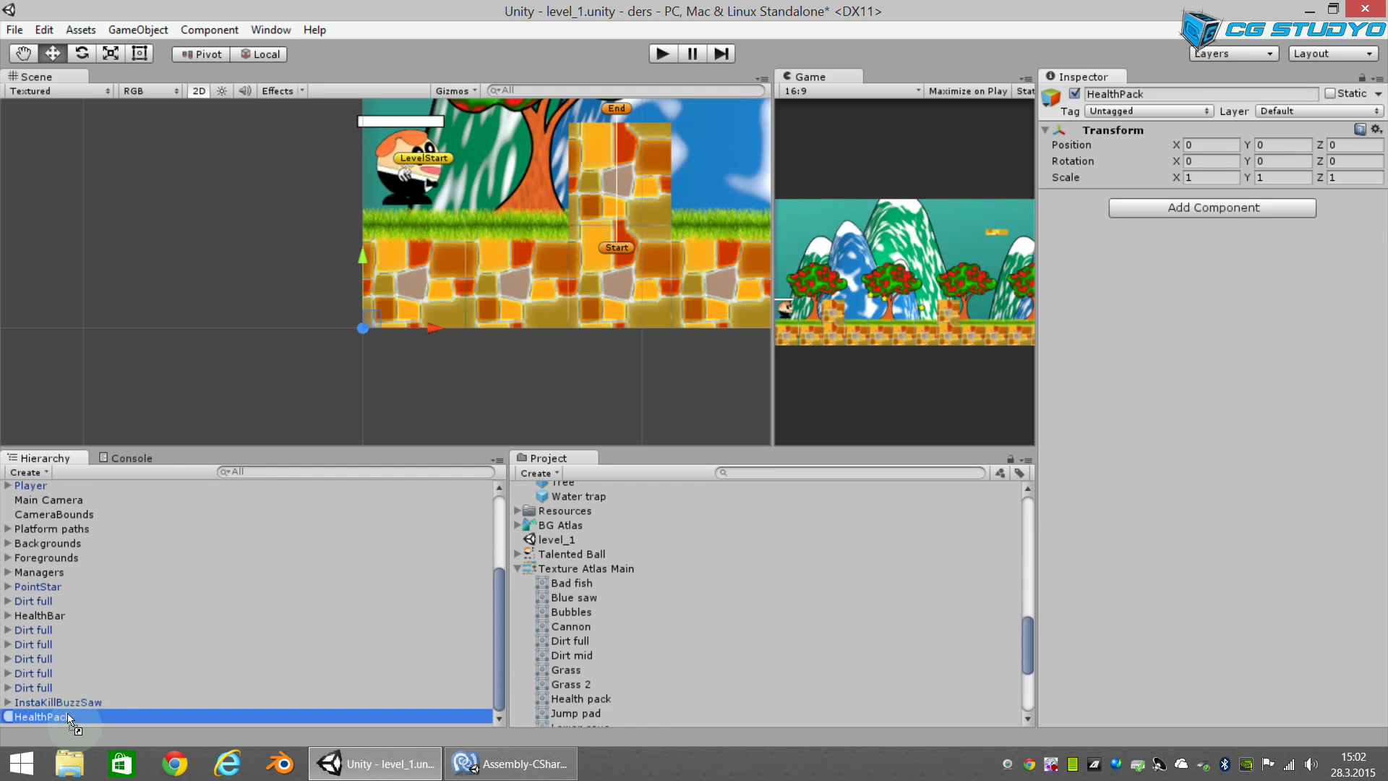
drag(71, 713, 75, 721)
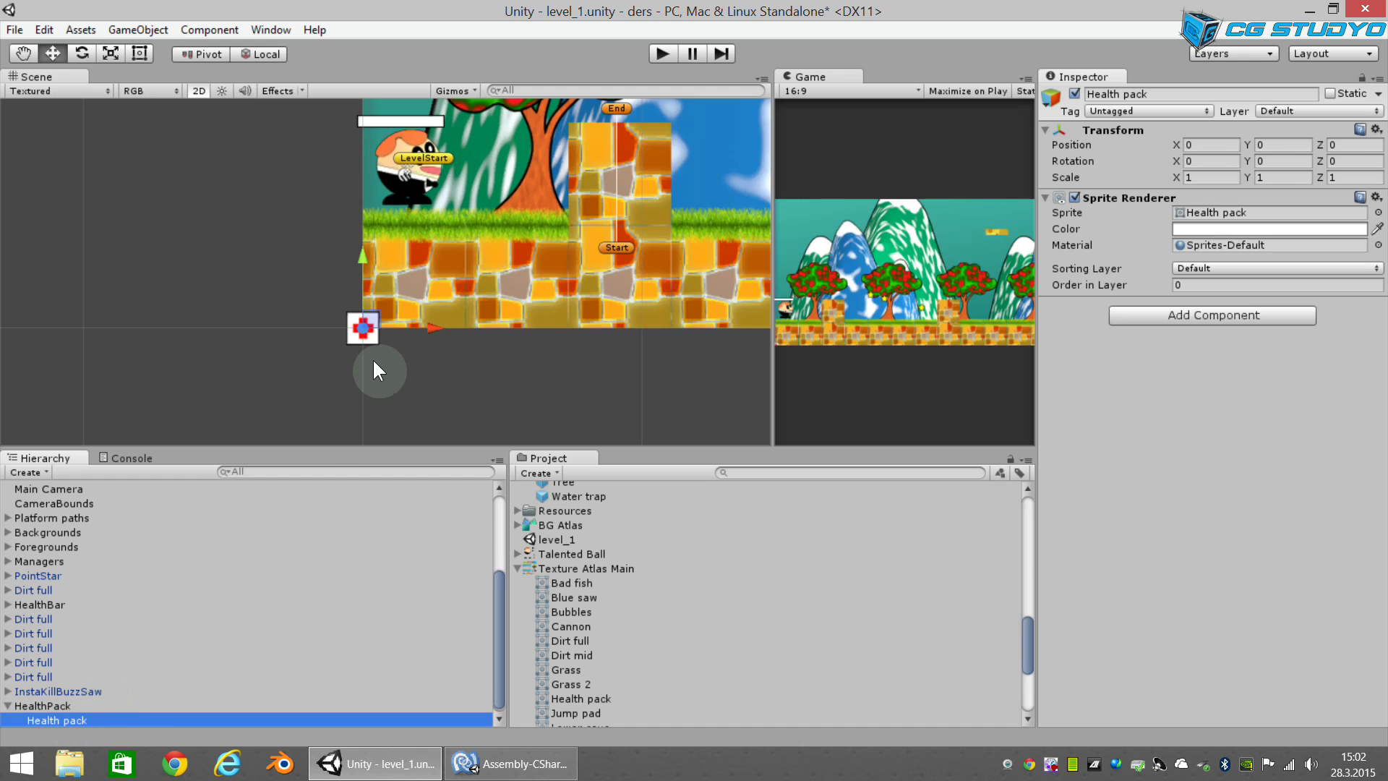
scroll(371, 337, up, 3)
scroll(383, 346, up, 3)
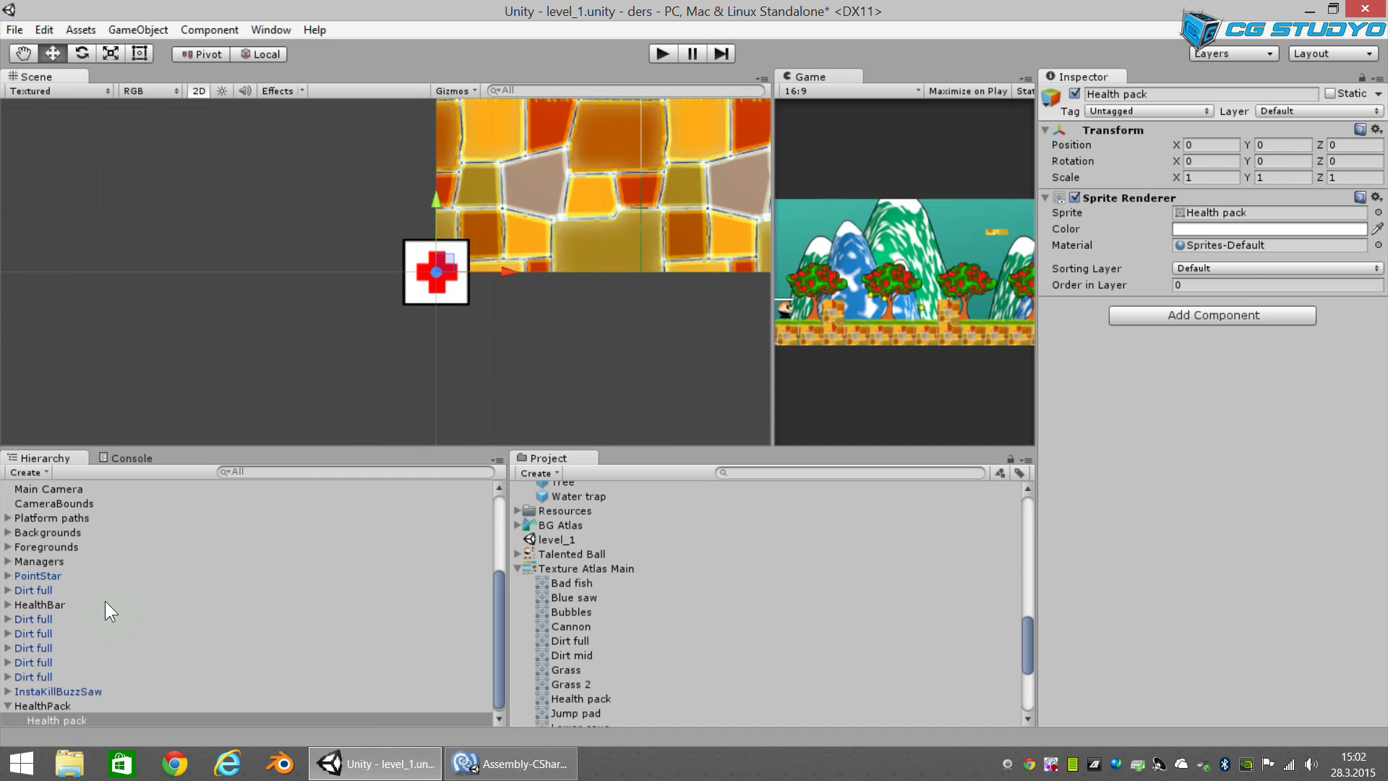
click(75, 720)
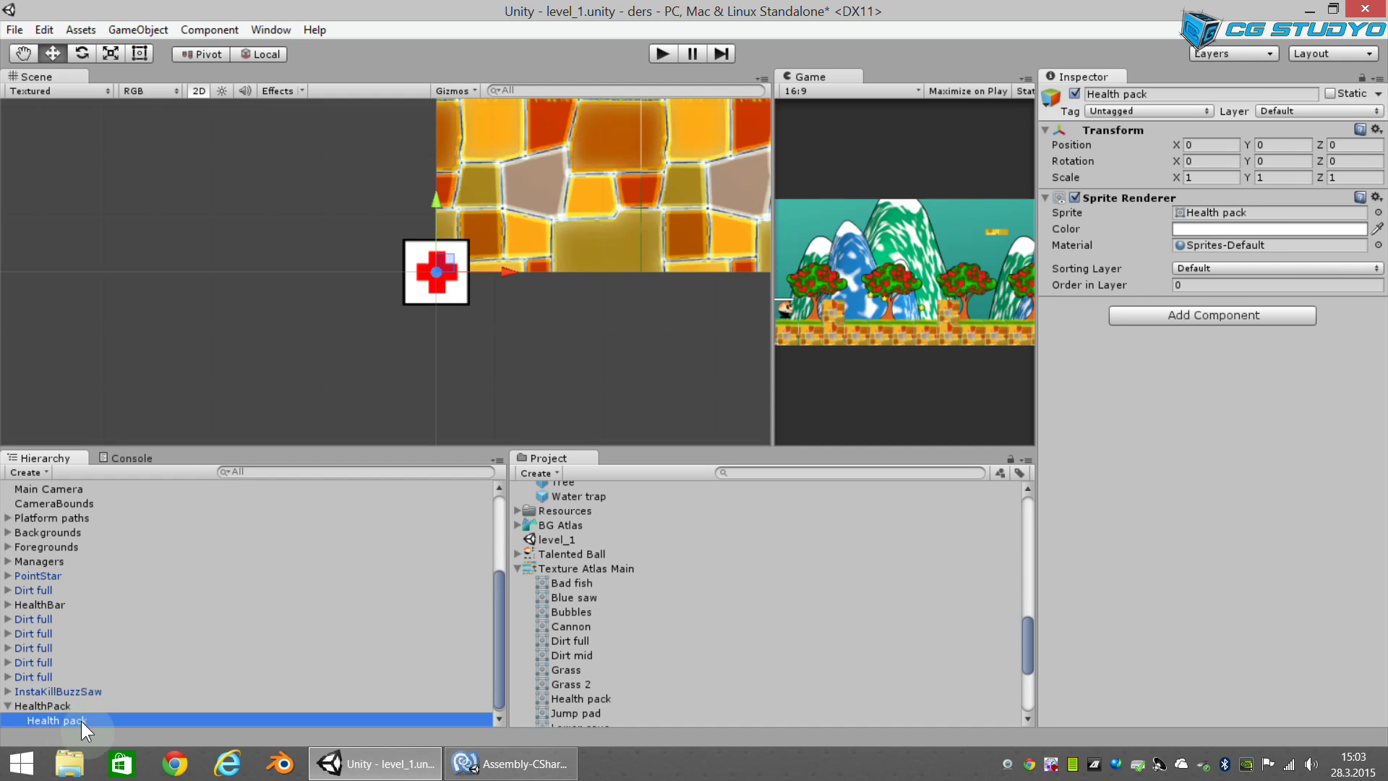
click(55, 705)
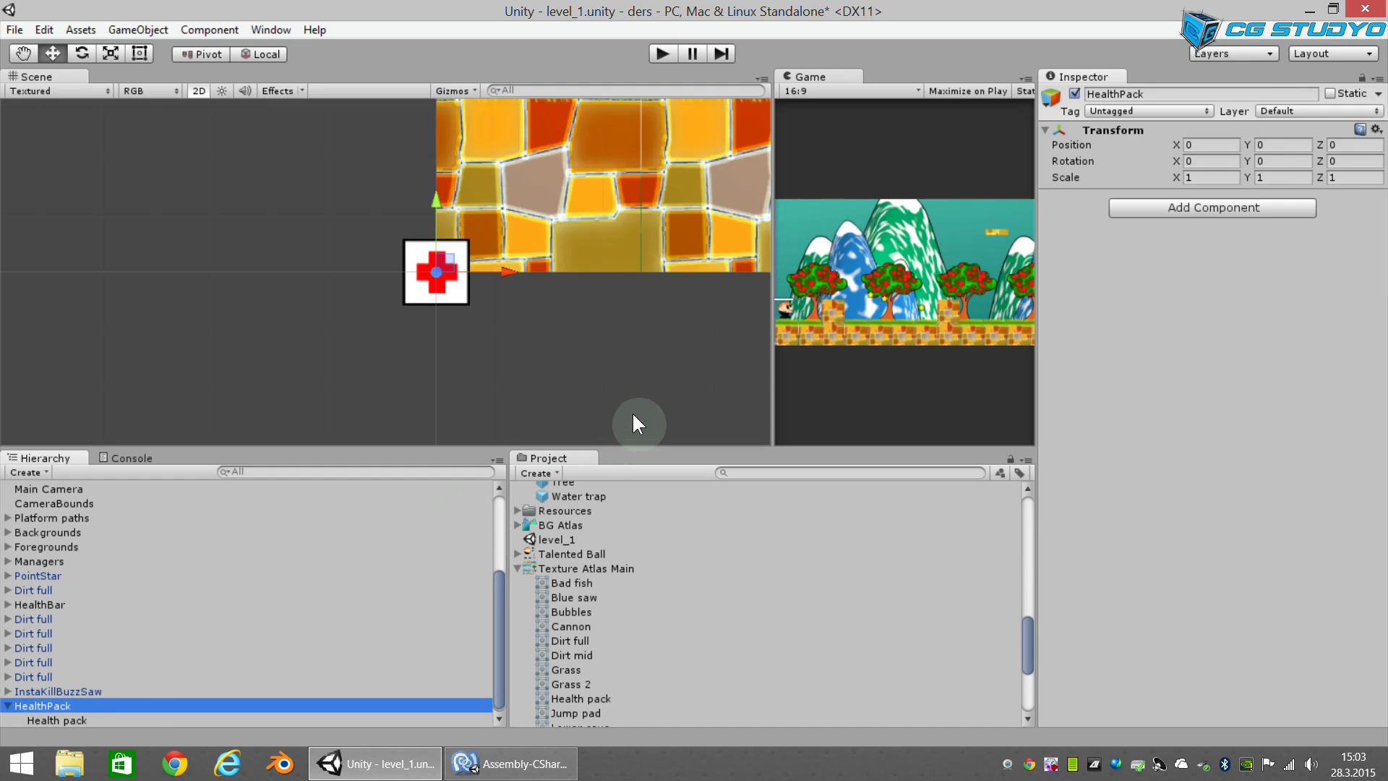
Step: Add a Box Collider 2D to HealthPack with Is Trigger enabled, then collapse the component
click(1186, 208)
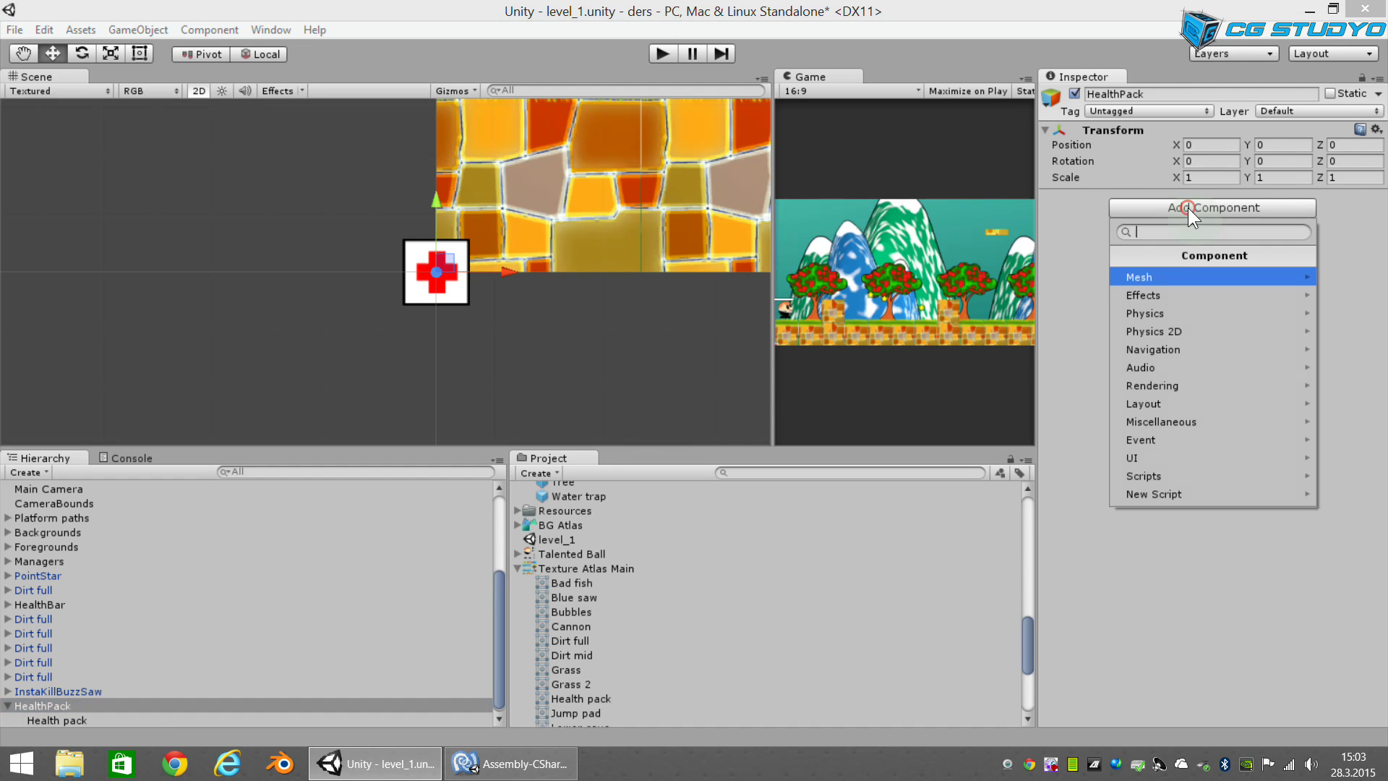
click(1164, 327)
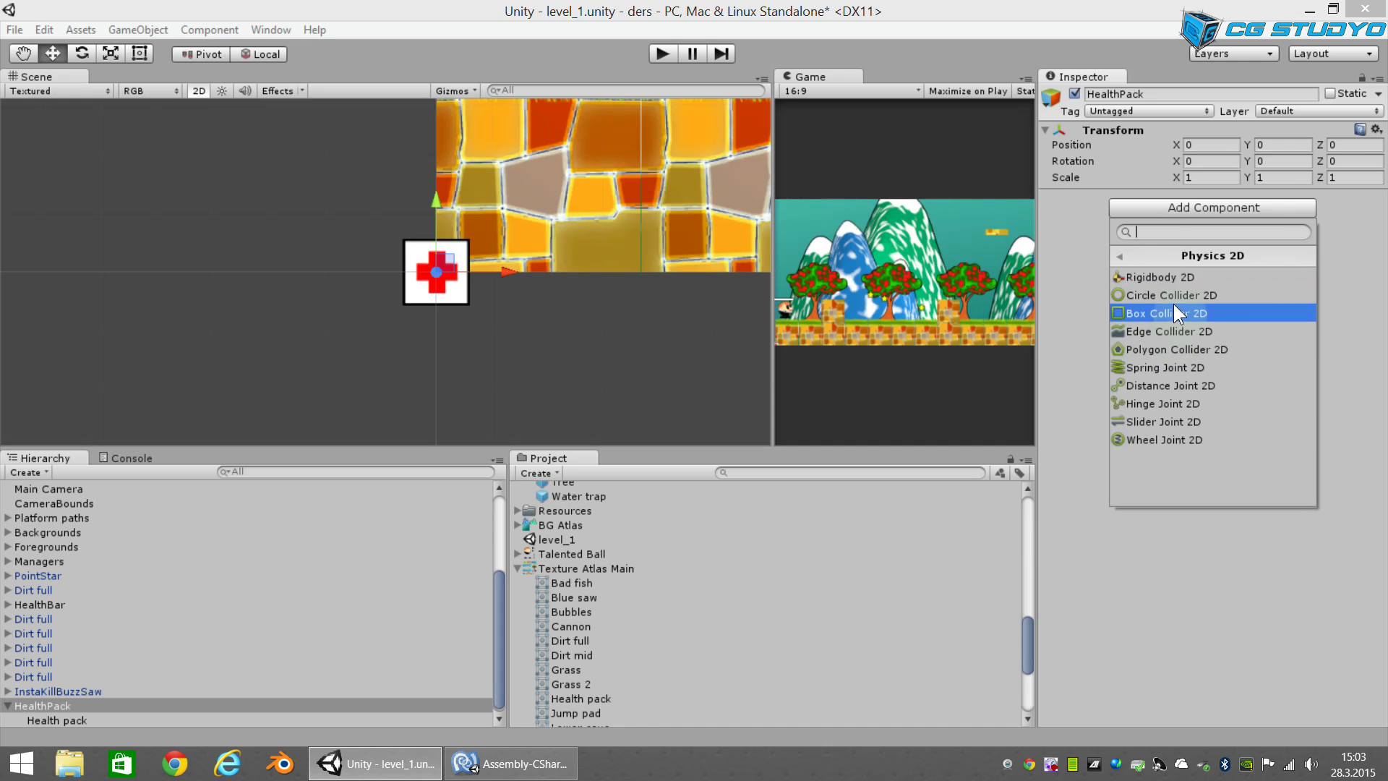
click(1173, 305)
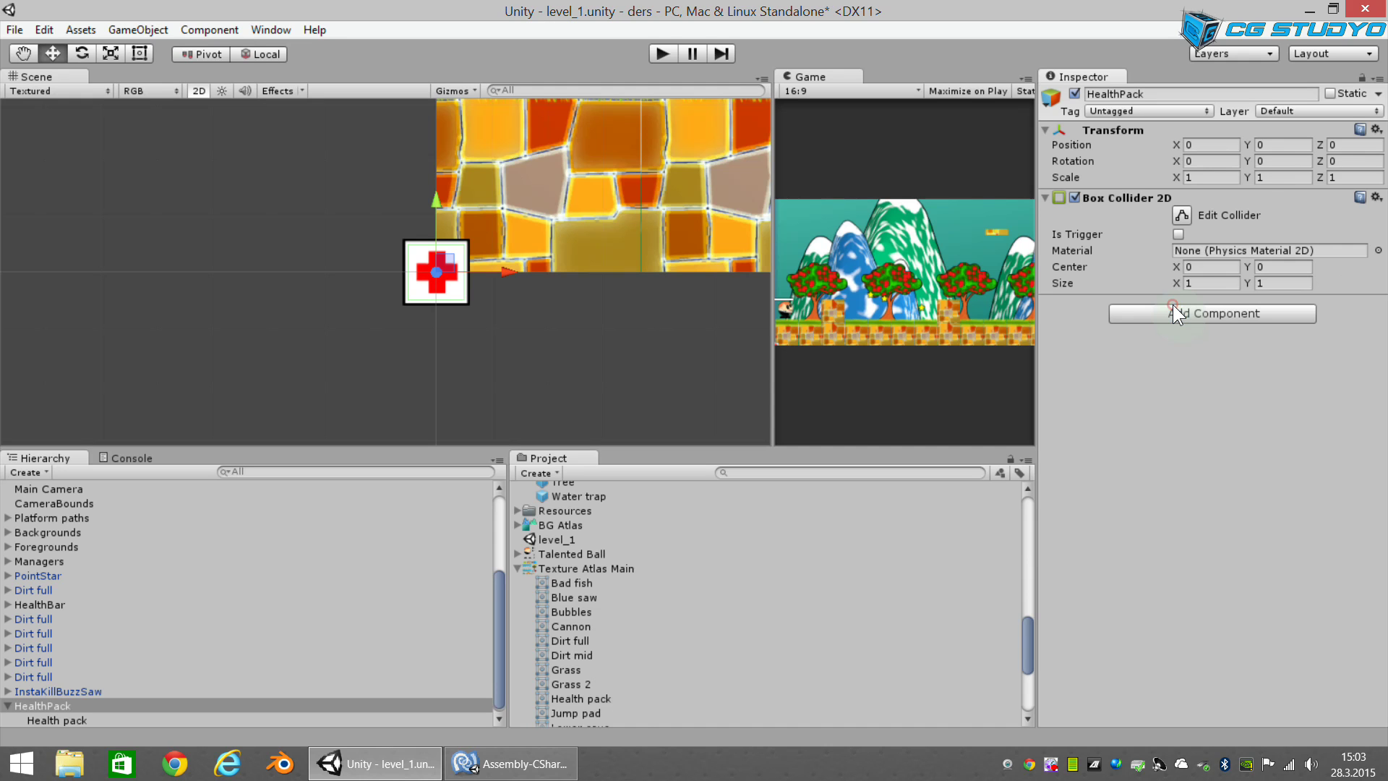
click(1177, 234)
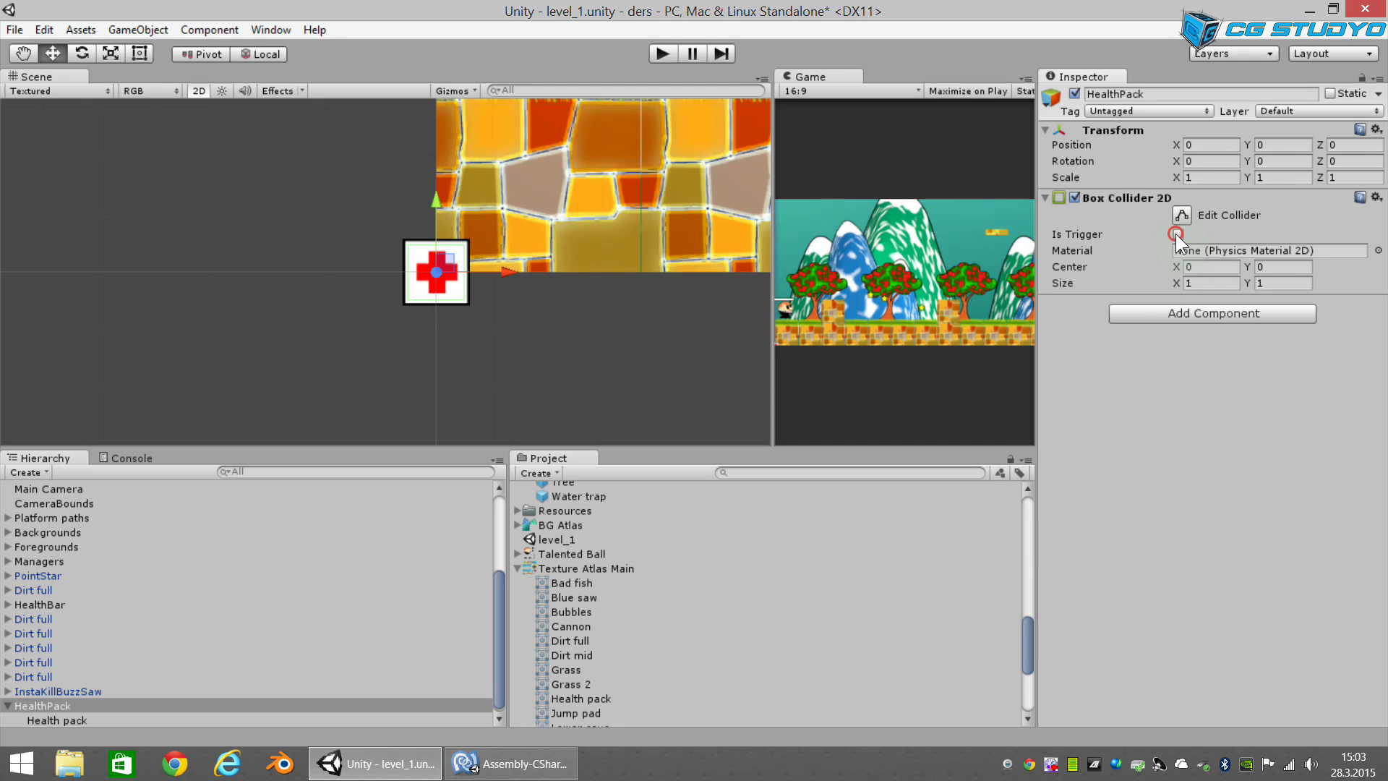
click(1044, 198)
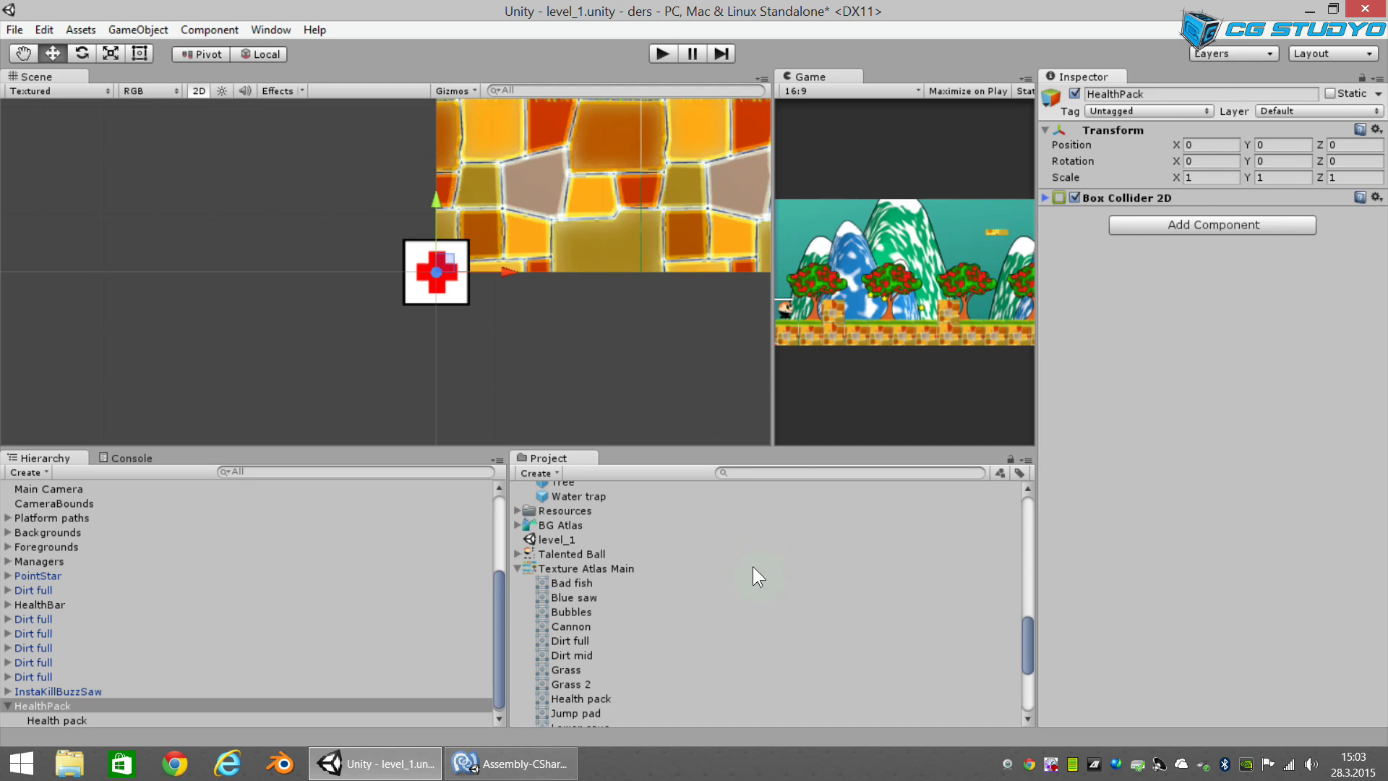
Step: Open the GameSkin GUI skin from Resources and collapse its PlayerTakeDamageText style
click(517, 570)
click(516, 645)
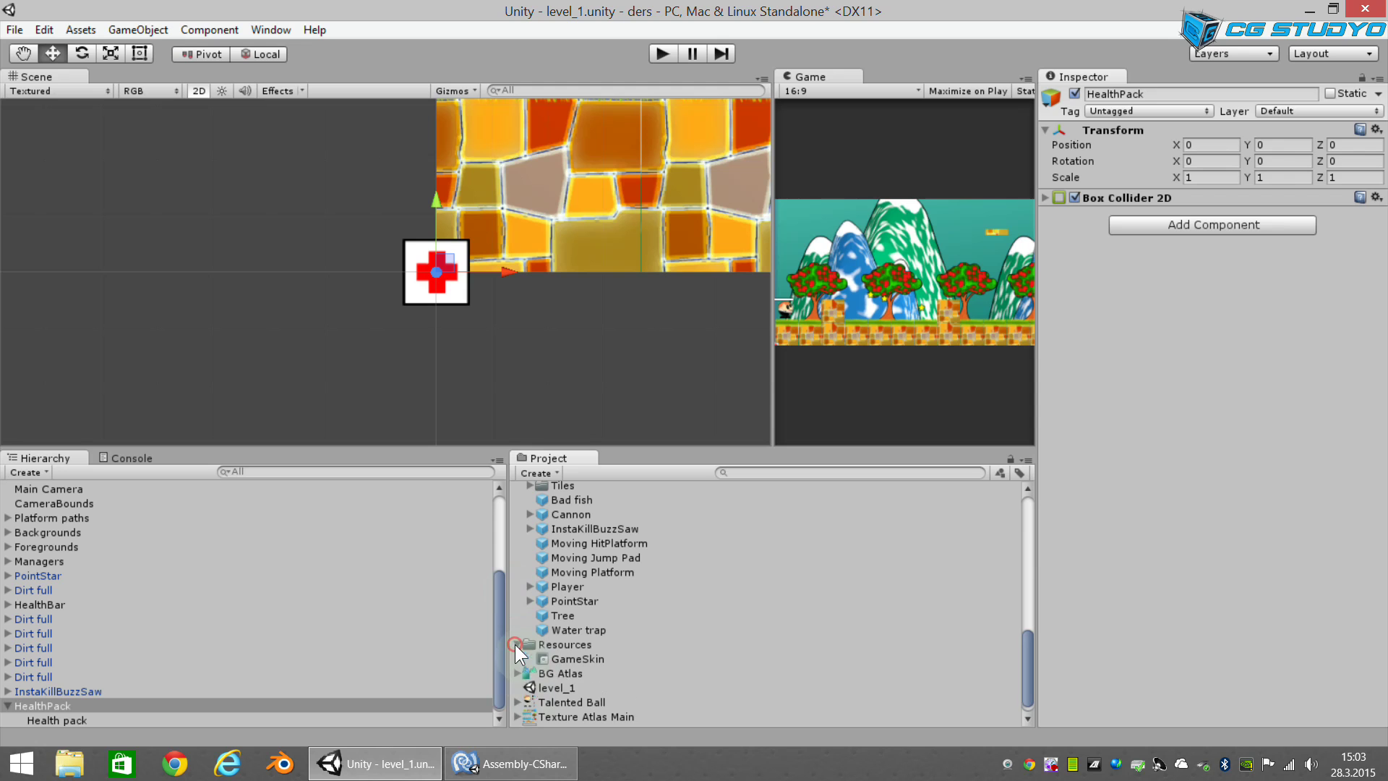
click(578, 659)
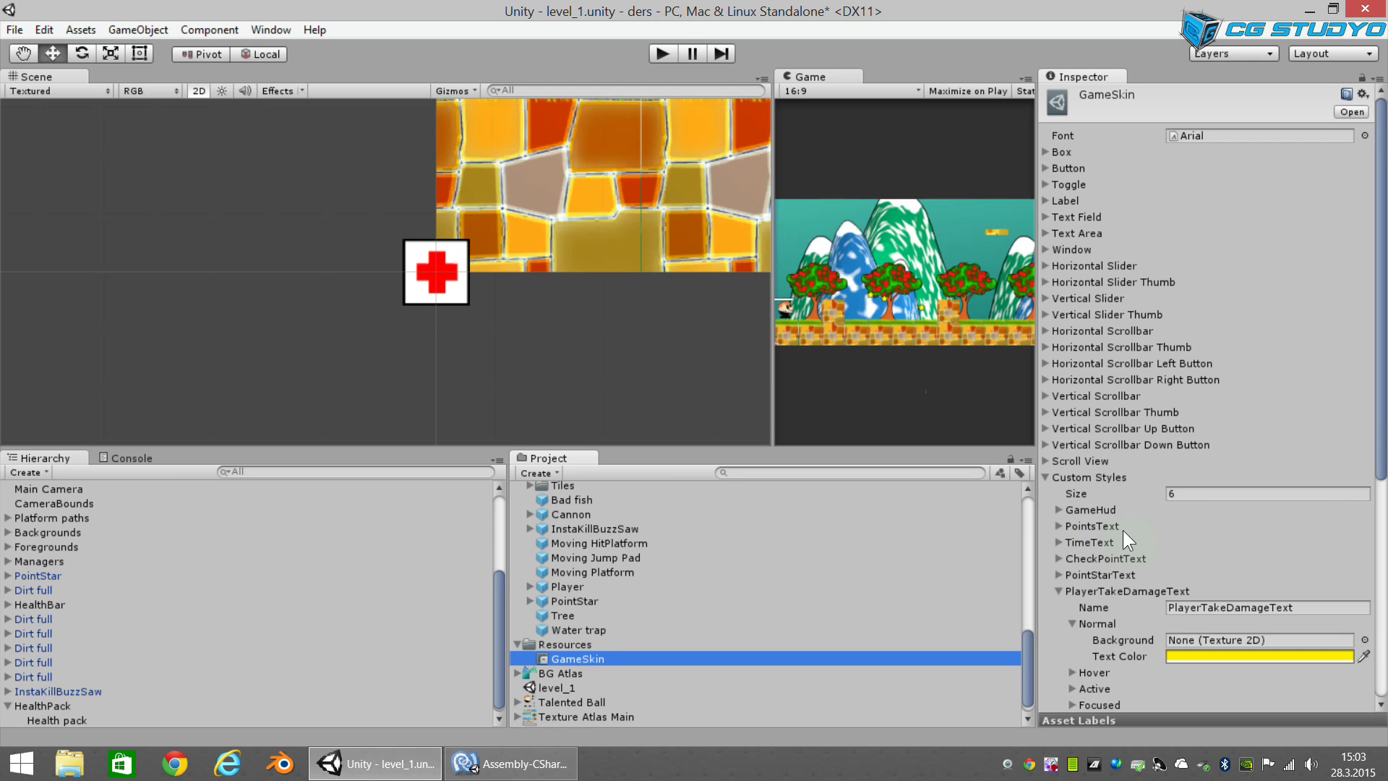
click(1058, 591)
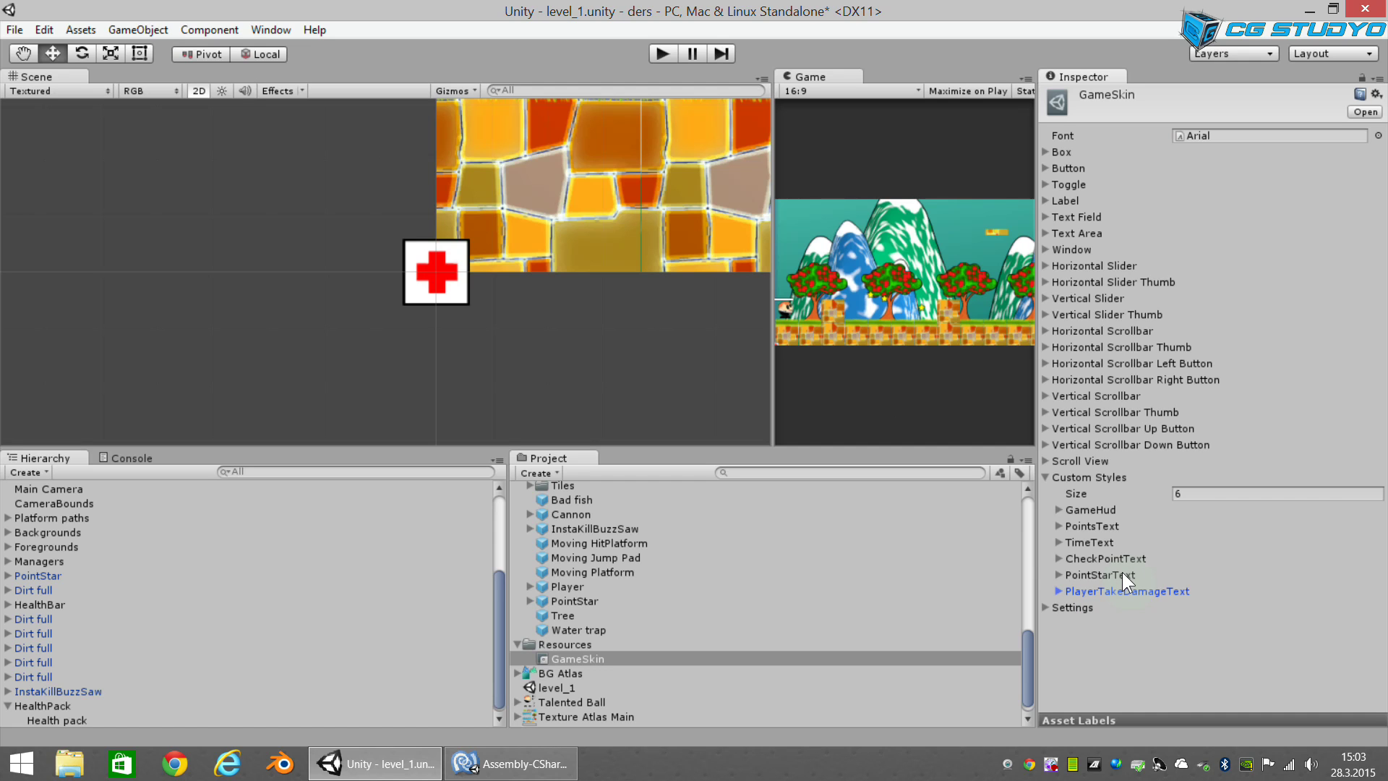
Step: Raise GameSkin's custom styles to 7 and rename the new duplicate style PlayerGotHealthText
click(1195, 485)
text(7)
key(Return)
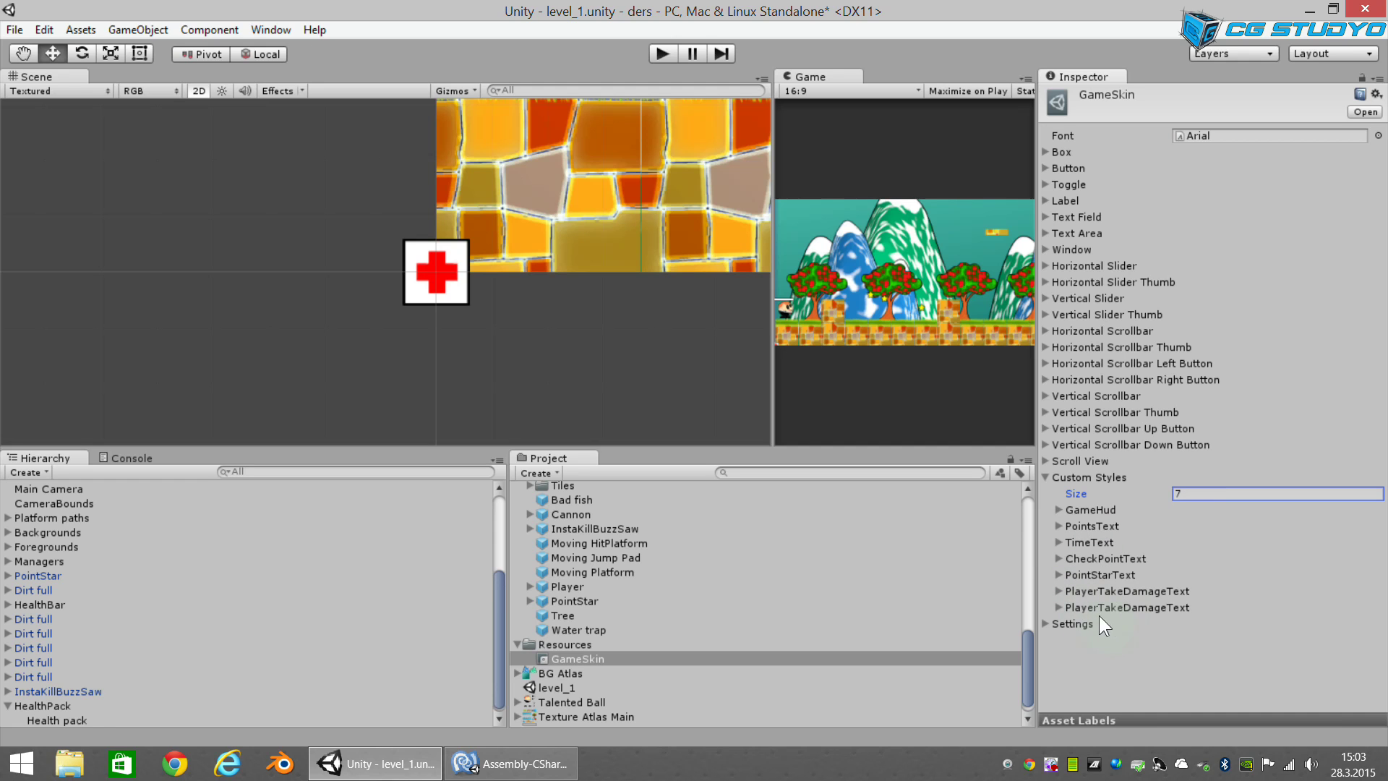
click(1060, 609)
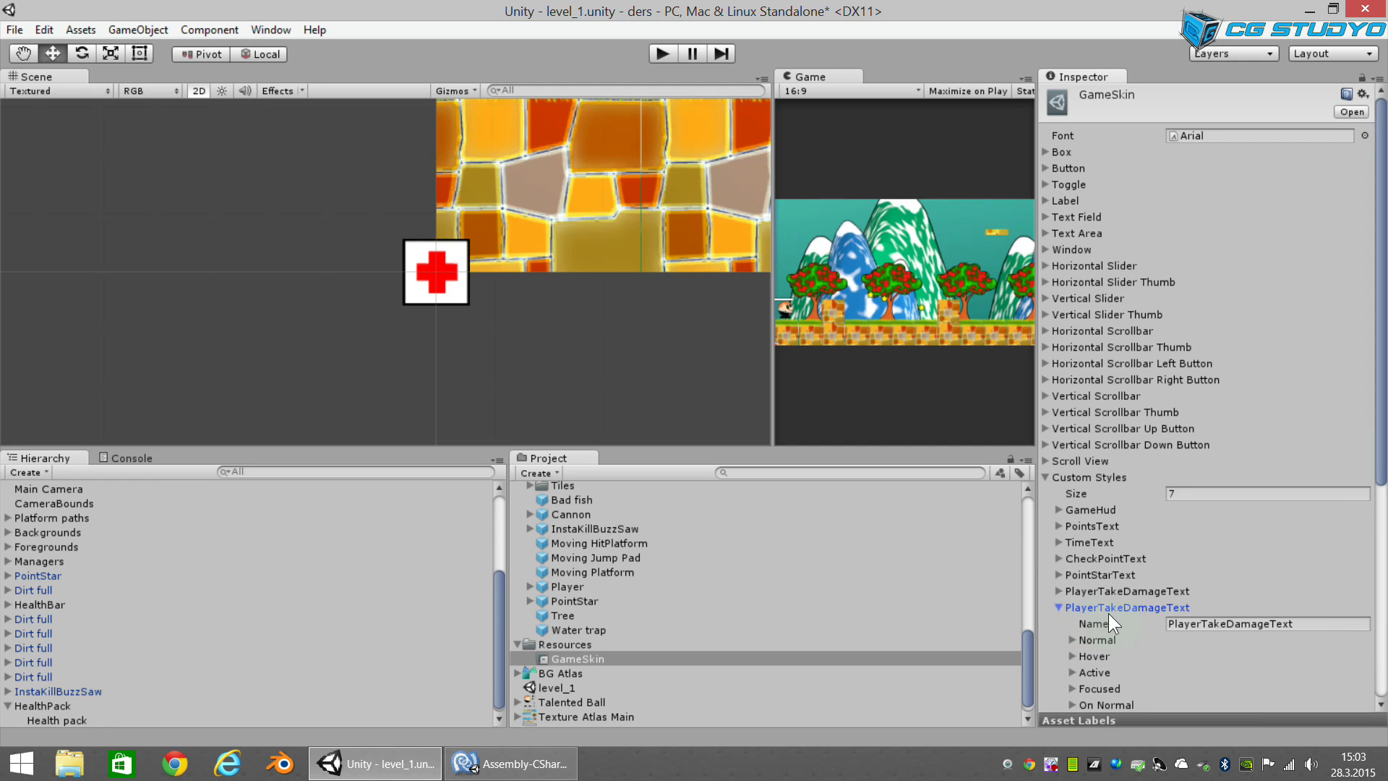
click(1195, 626)
double_click(1230, 623)
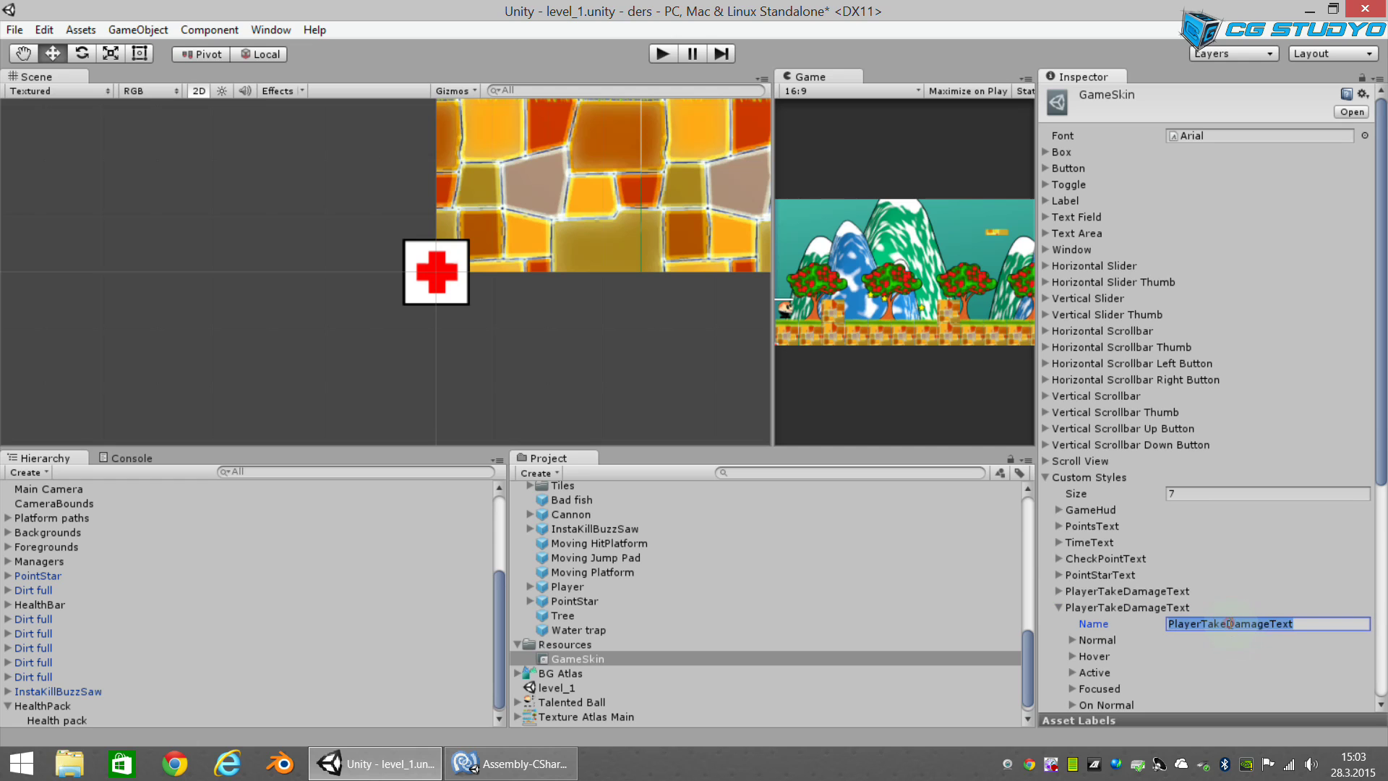
click(1242, 623)
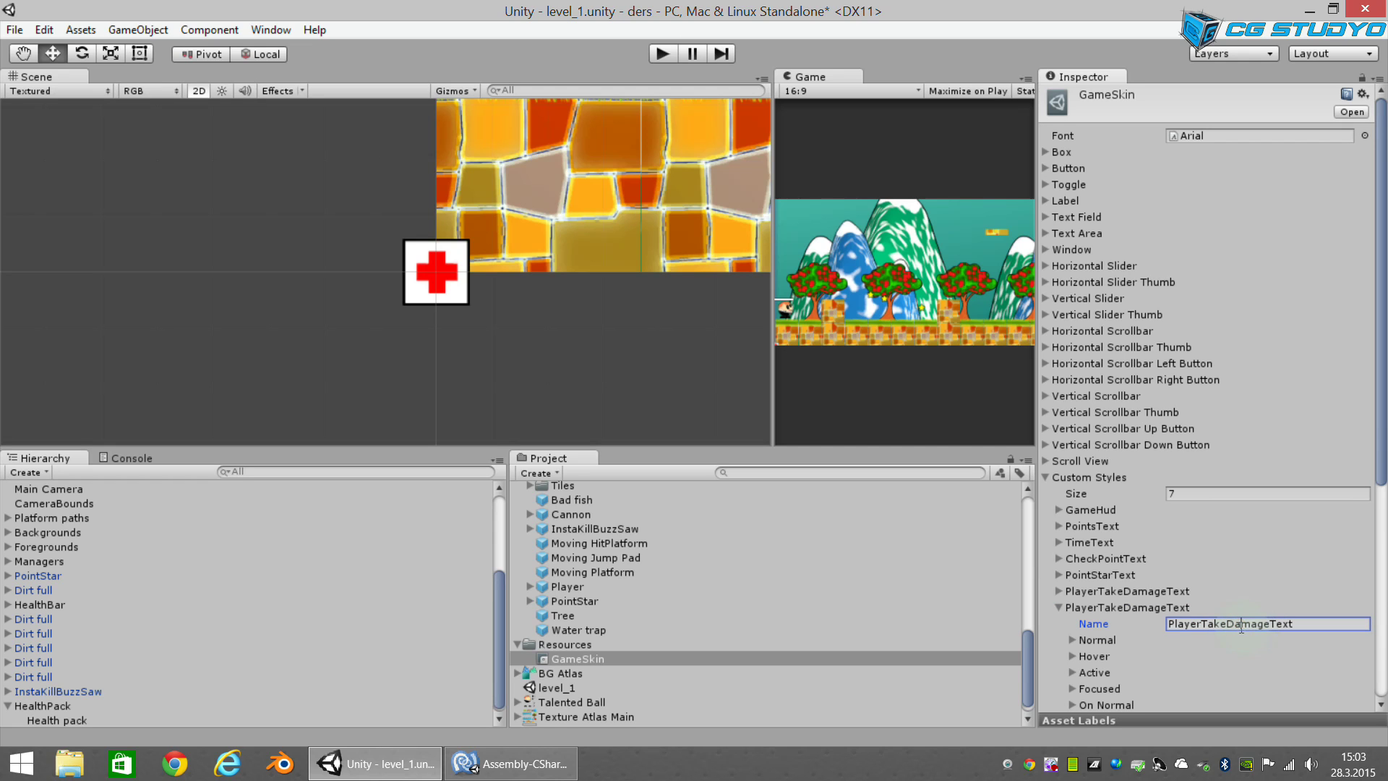
key(Delete)
key(Delete)
key(Delete)
key(Delete)
key(Delete)
key(Delete)
key(Delete)
key(Delete)
key(Delete)
key(Delete)
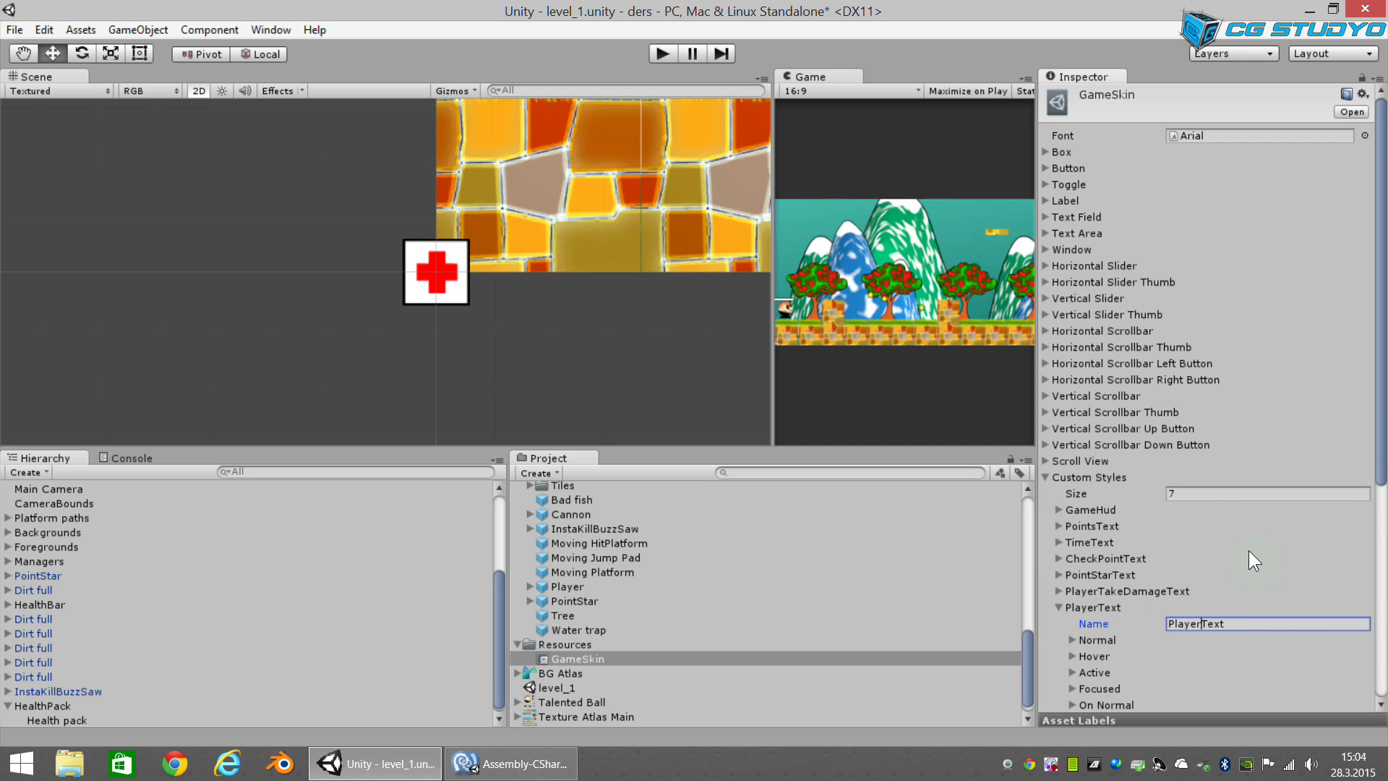
text(Got)
text(Health)
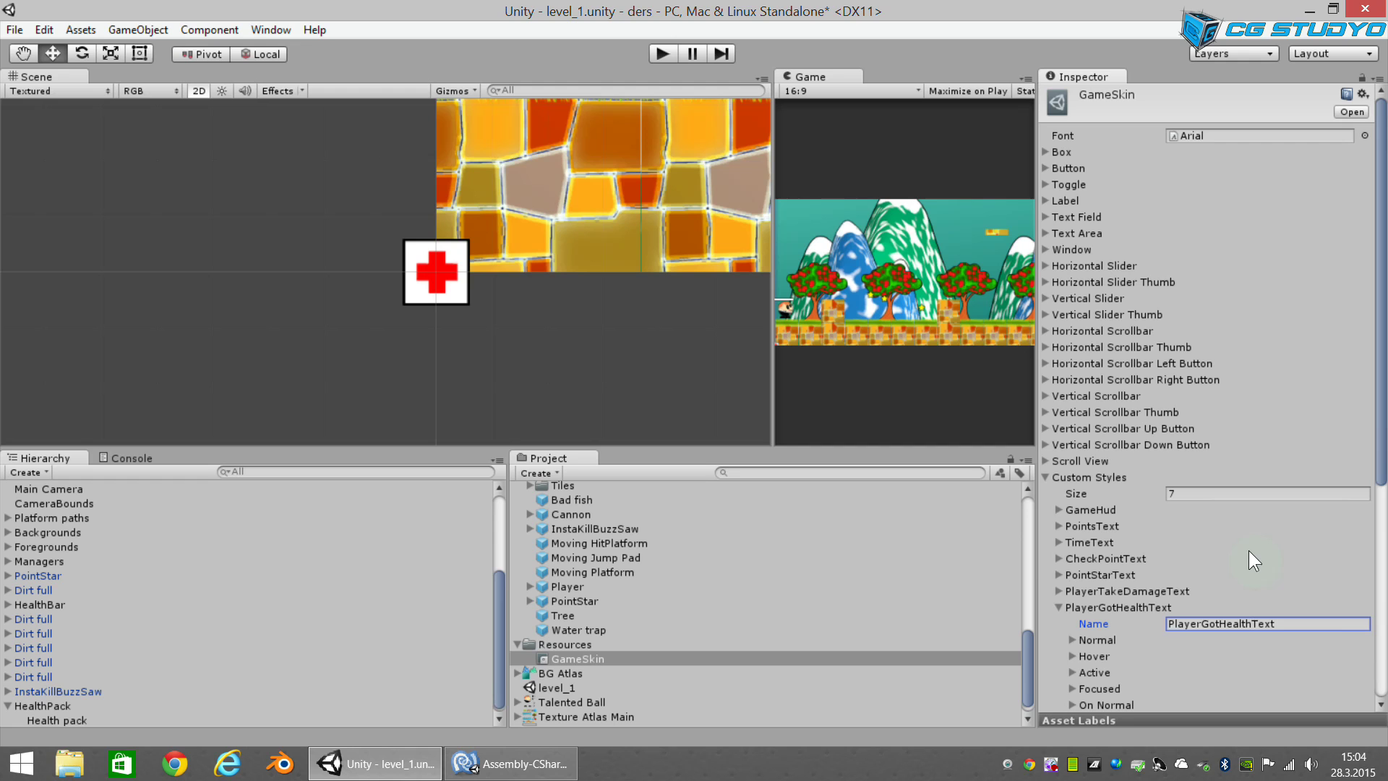
Step: Set PlayerGotHealthText's Normal text colour to bright green, then reselect HealthPack
click(1071, 639)
scroll(1156, 626, down, 3)
click(1198, 565)
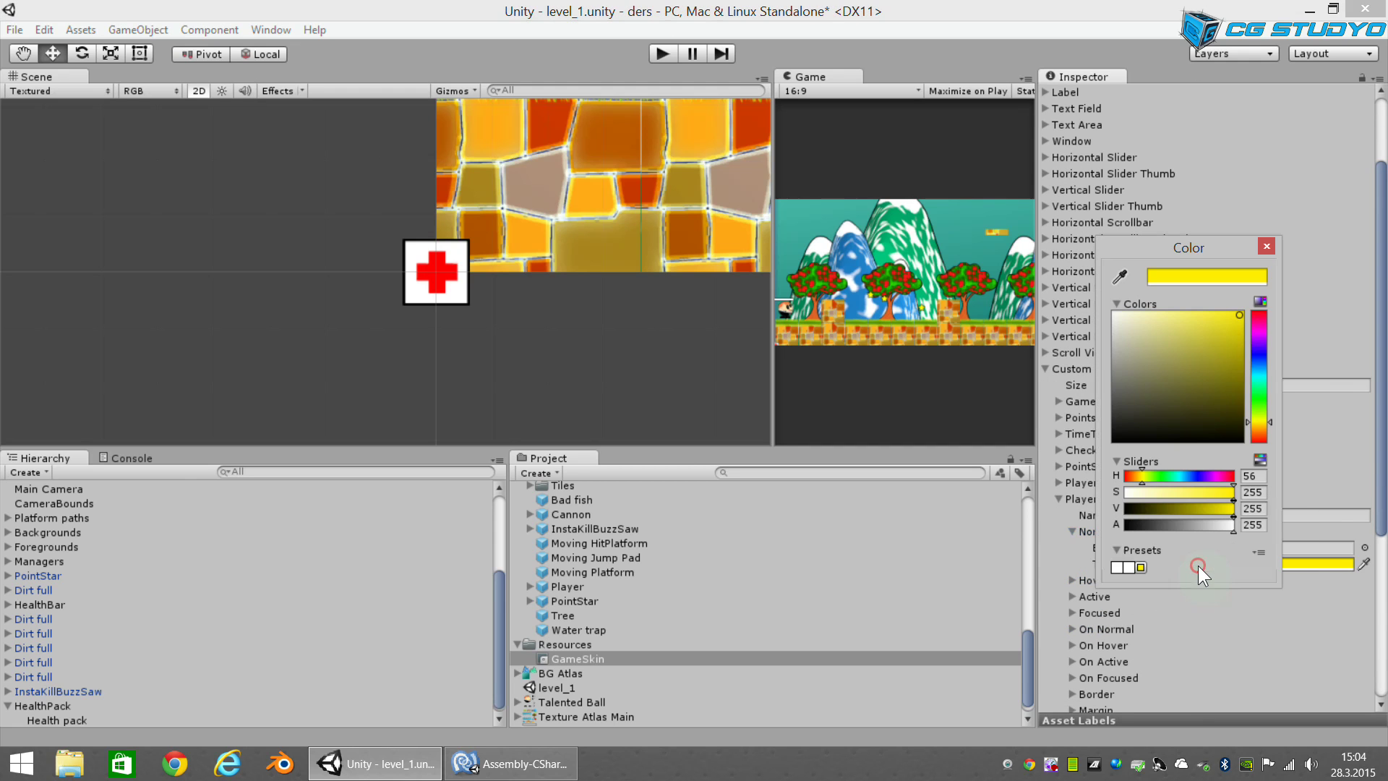
drag(1256, 393, 1260, 406)
drag(1224, 344, 1256, 302)
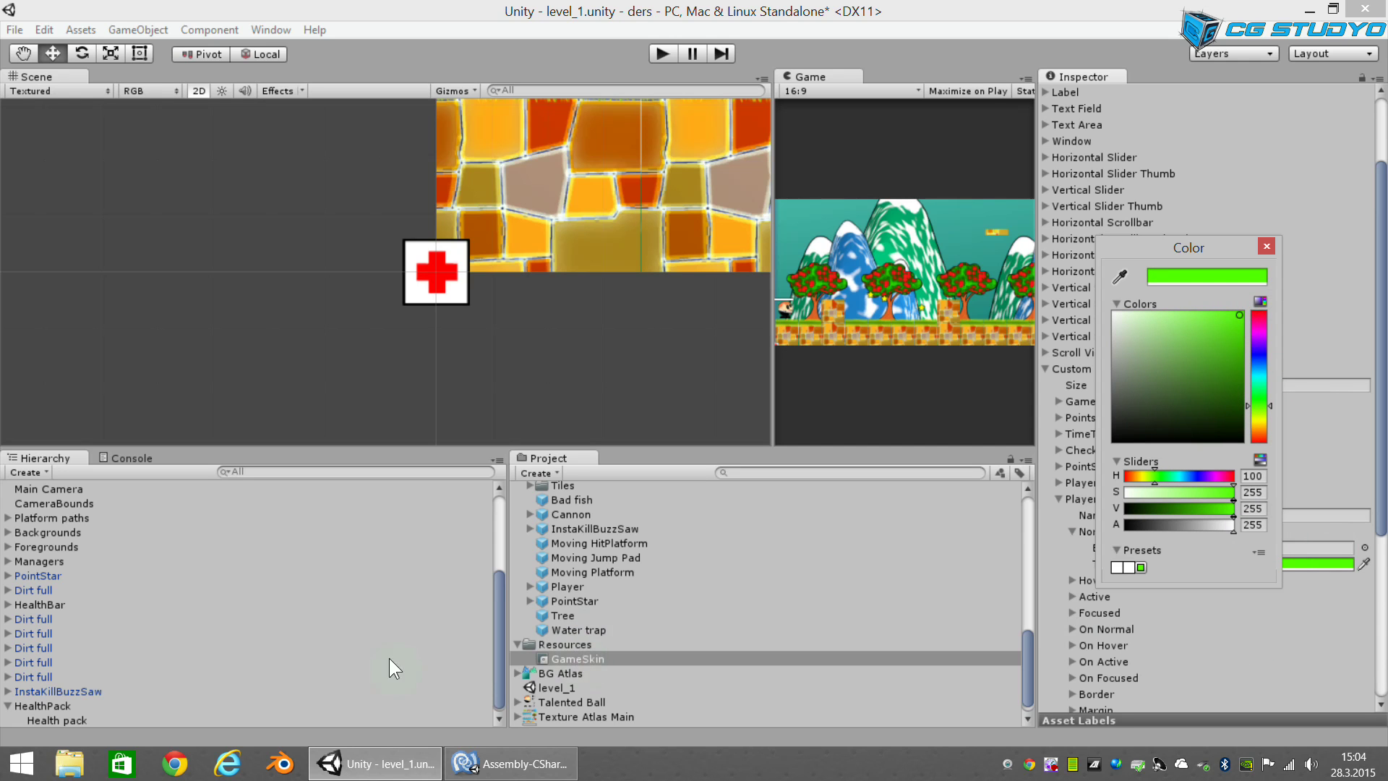
click(73, 704)
click(67, 704)
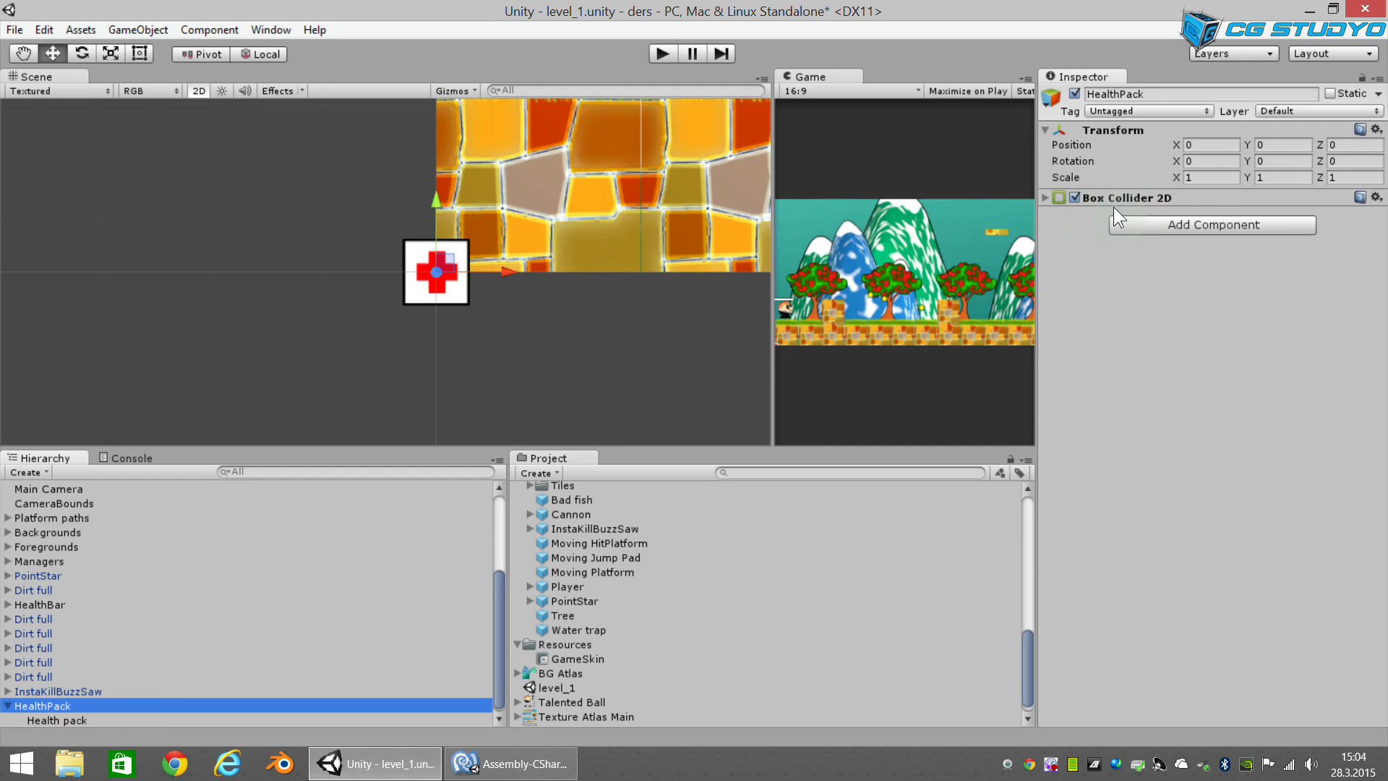
Step: Create and attach a new script named GiveHealth to HealthPack
click(1172, 224)
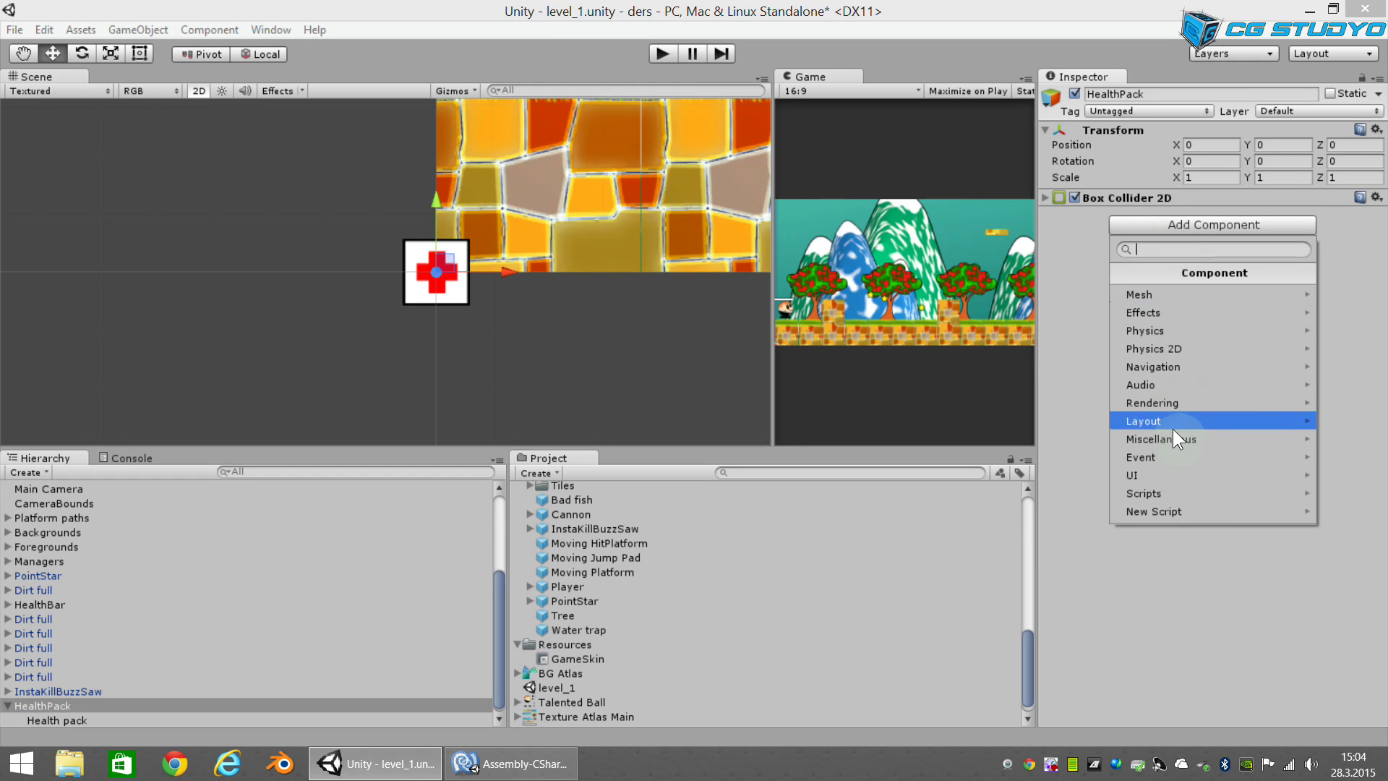
click(1157, 509)
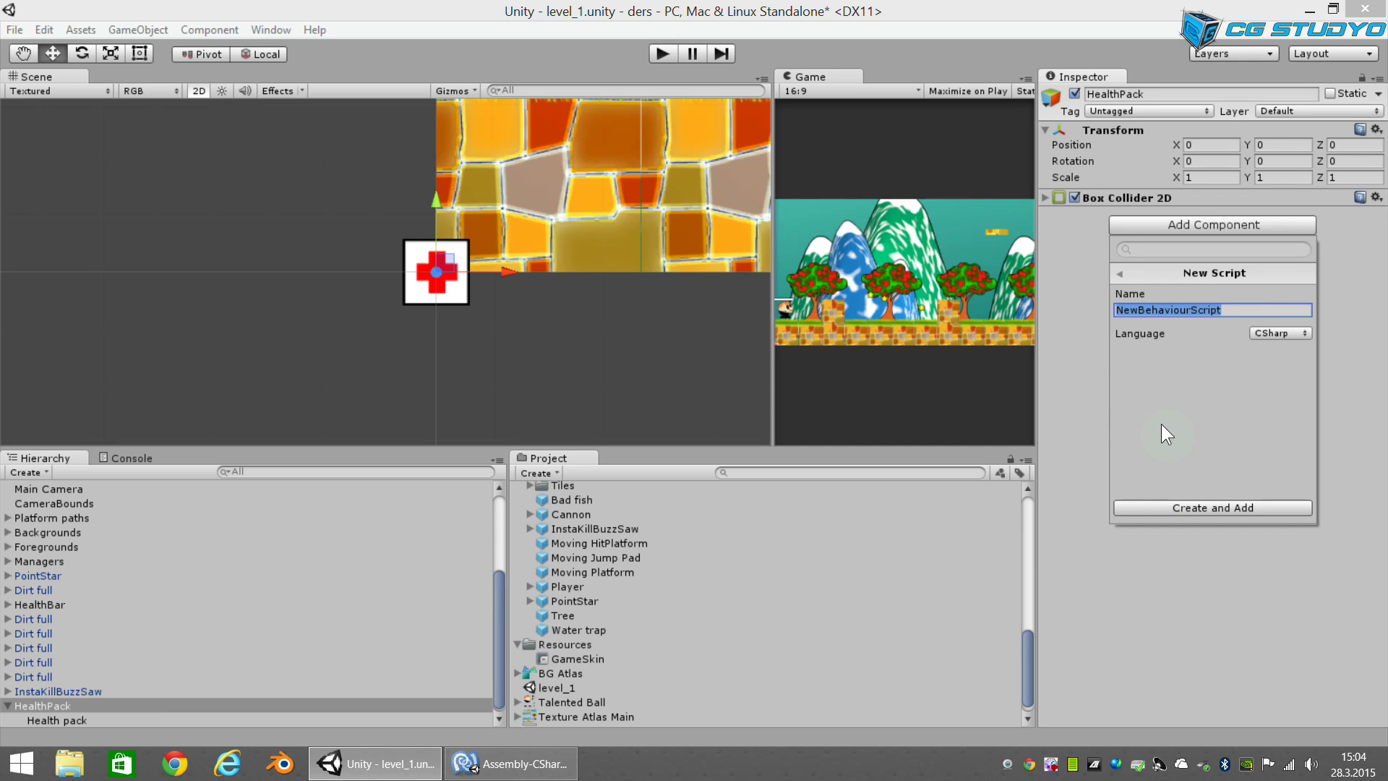
text(GiveHealth)
key(Return)
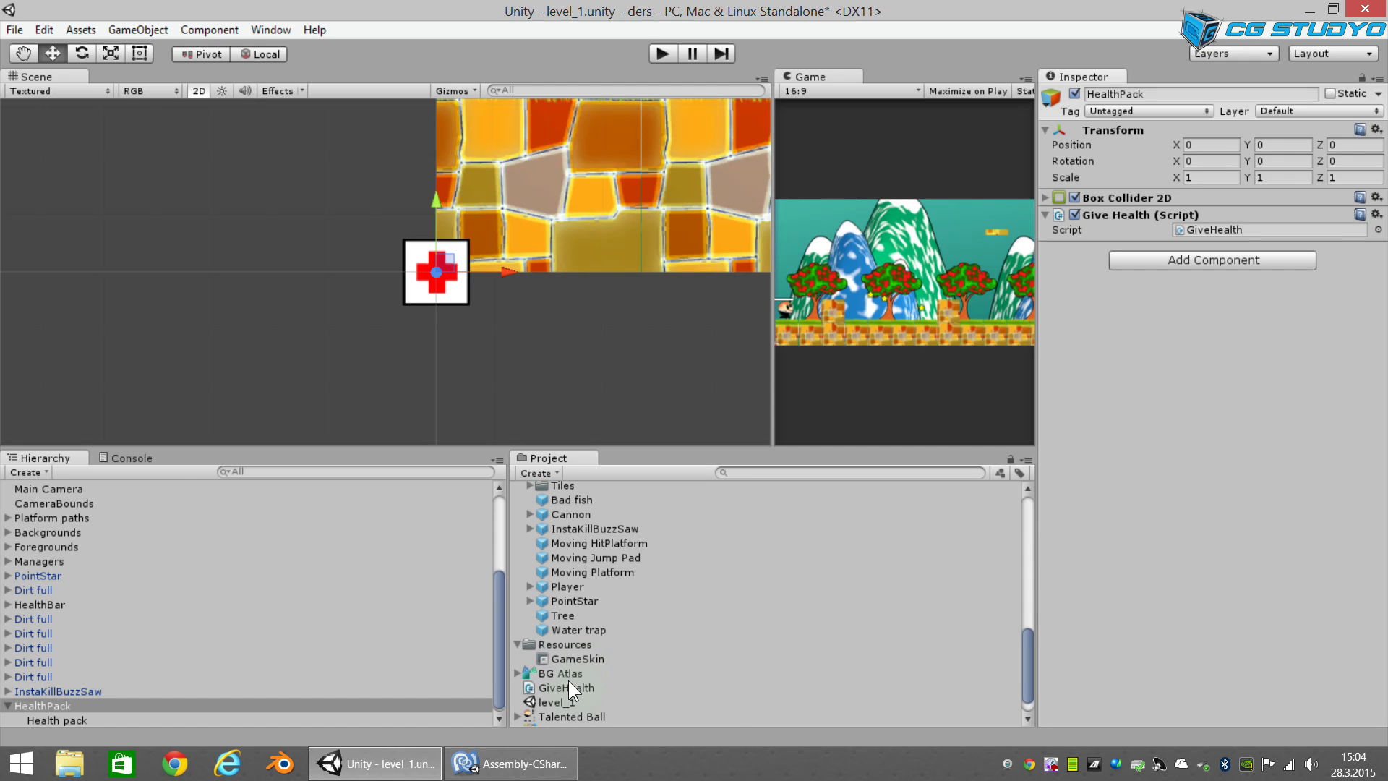
Step: Move the GiveHealth script asset into the Code folder and select it there
scroll(568, 680, up, 3)
scroll(525, 592, up, 3)
scroll(666, 739, up, 4)
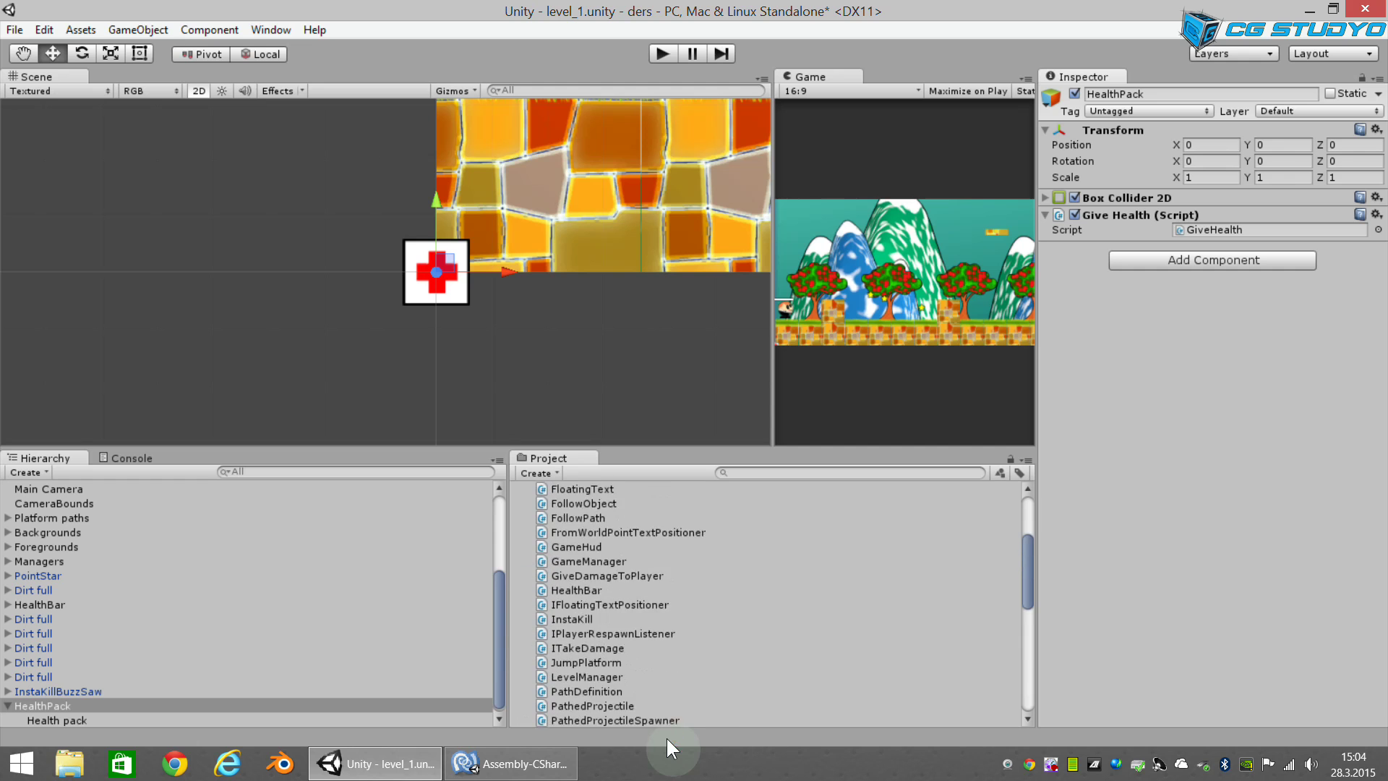
scroll(514, 513, up, 4)
click(516, 491)
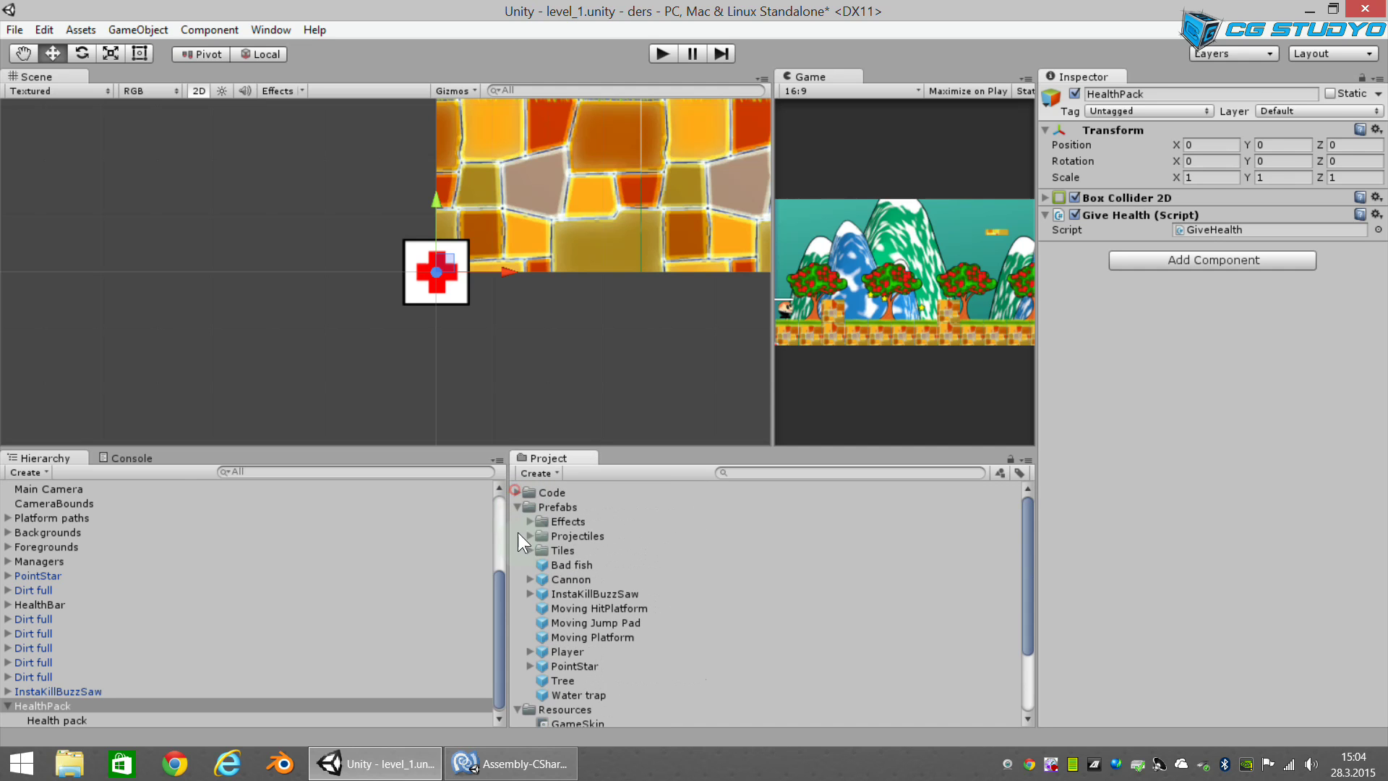
click(517, 506)
click(547, 622)
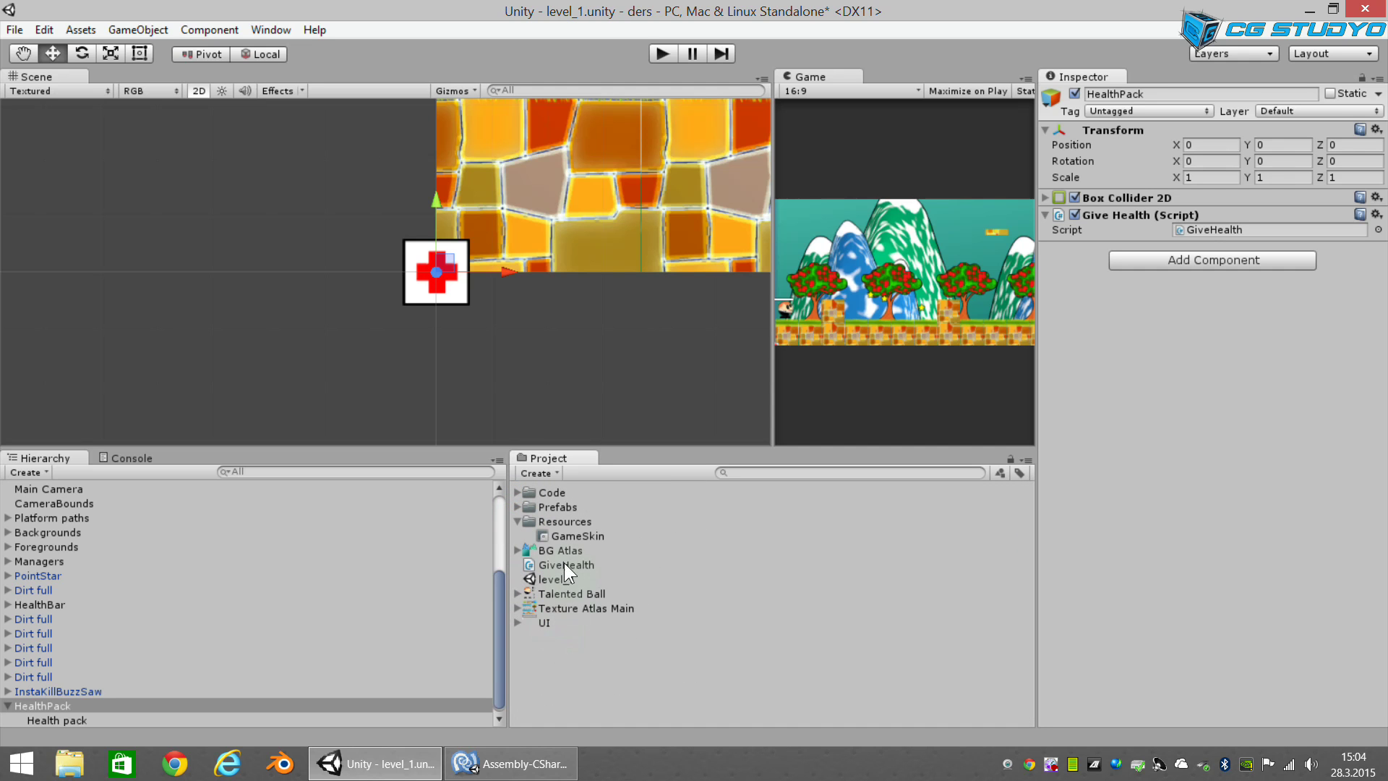
drag(561, 567, 562, 493)
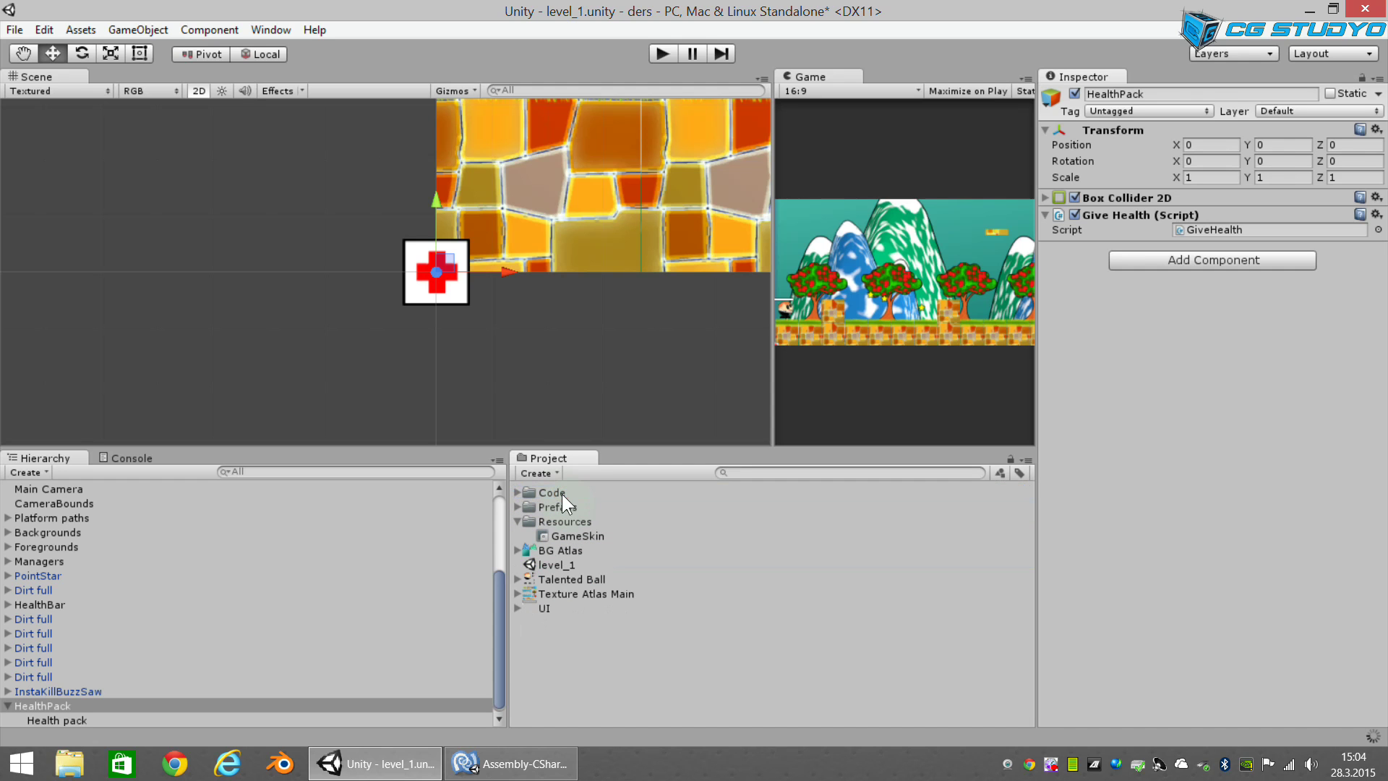
click(516, 490)
scroll(627, 572, down, 3)
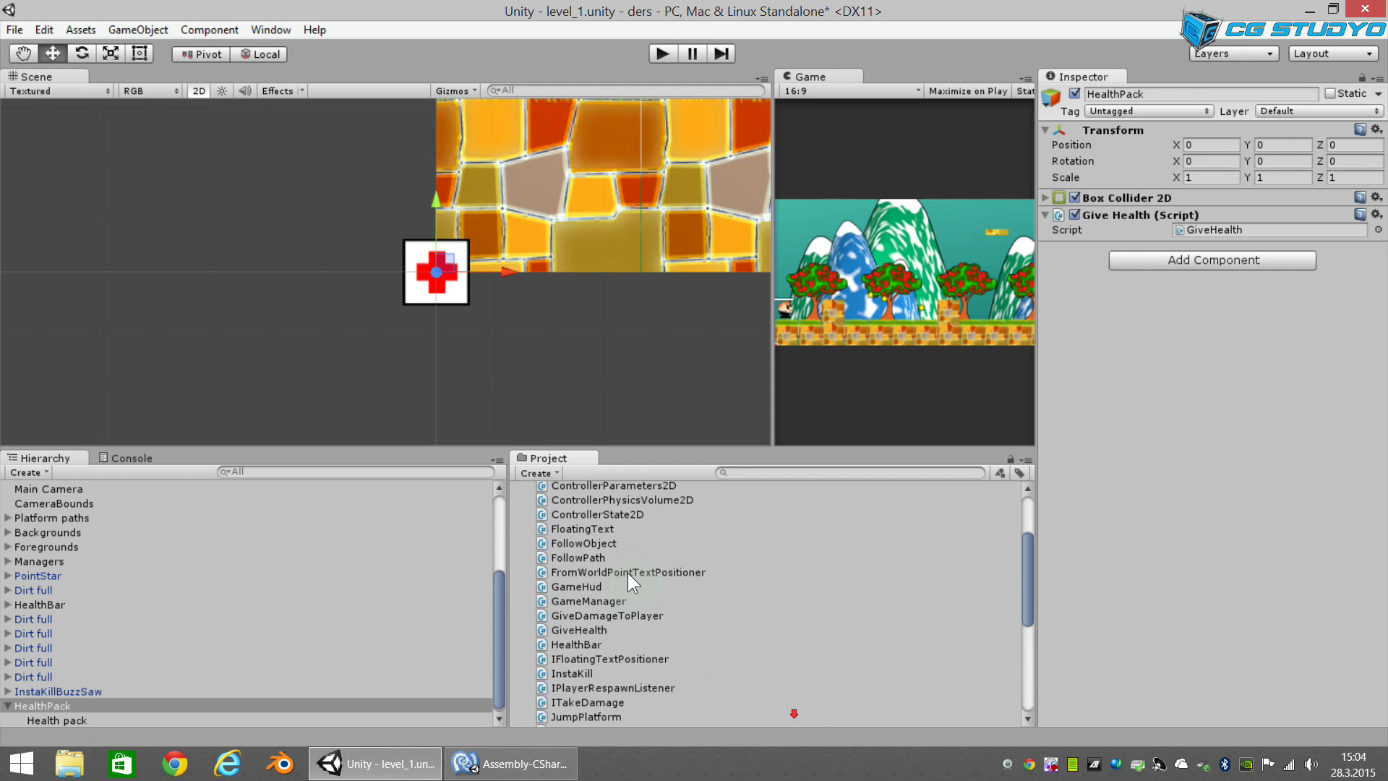
click(588, 629)
Step: In the maximised MonoDevelop window, delete GiveHealth's default Start and Update methods
click(526, 763)
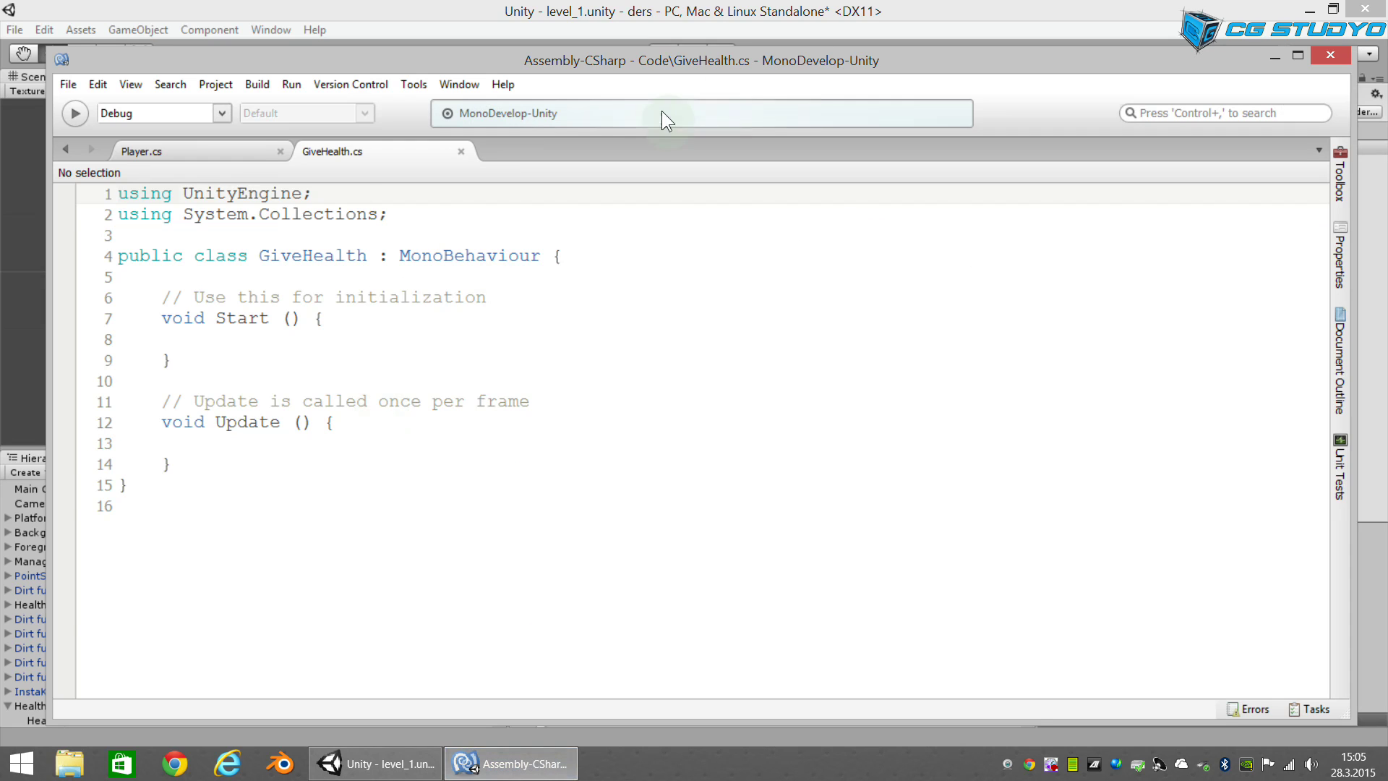
double_click(493, 65)
click(122, 246)
drag(107, 244, 167, 405)
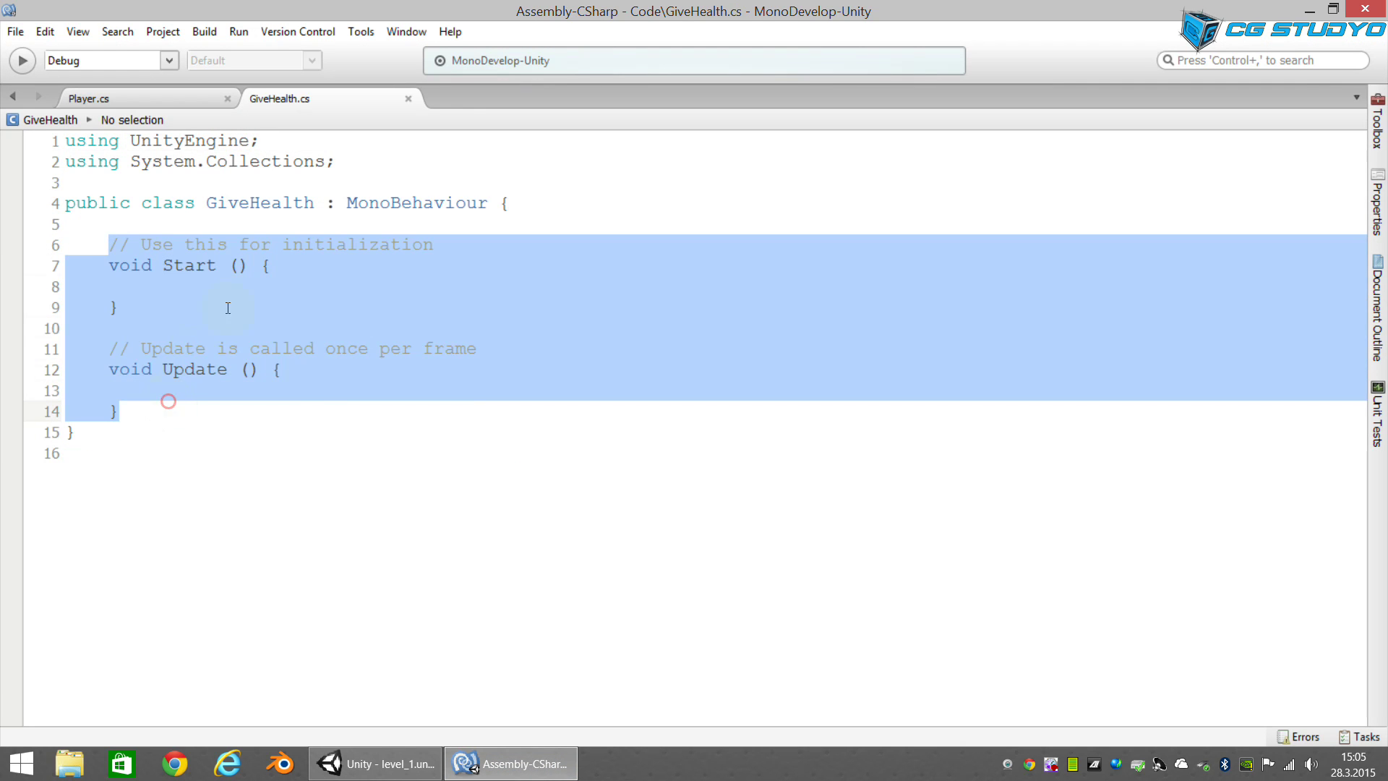
key(BackSpace)
Step: Declare public GameObject Effect and public int HealthToGive fields, then save GiveHealth.cs
key(Return)
key(Return)
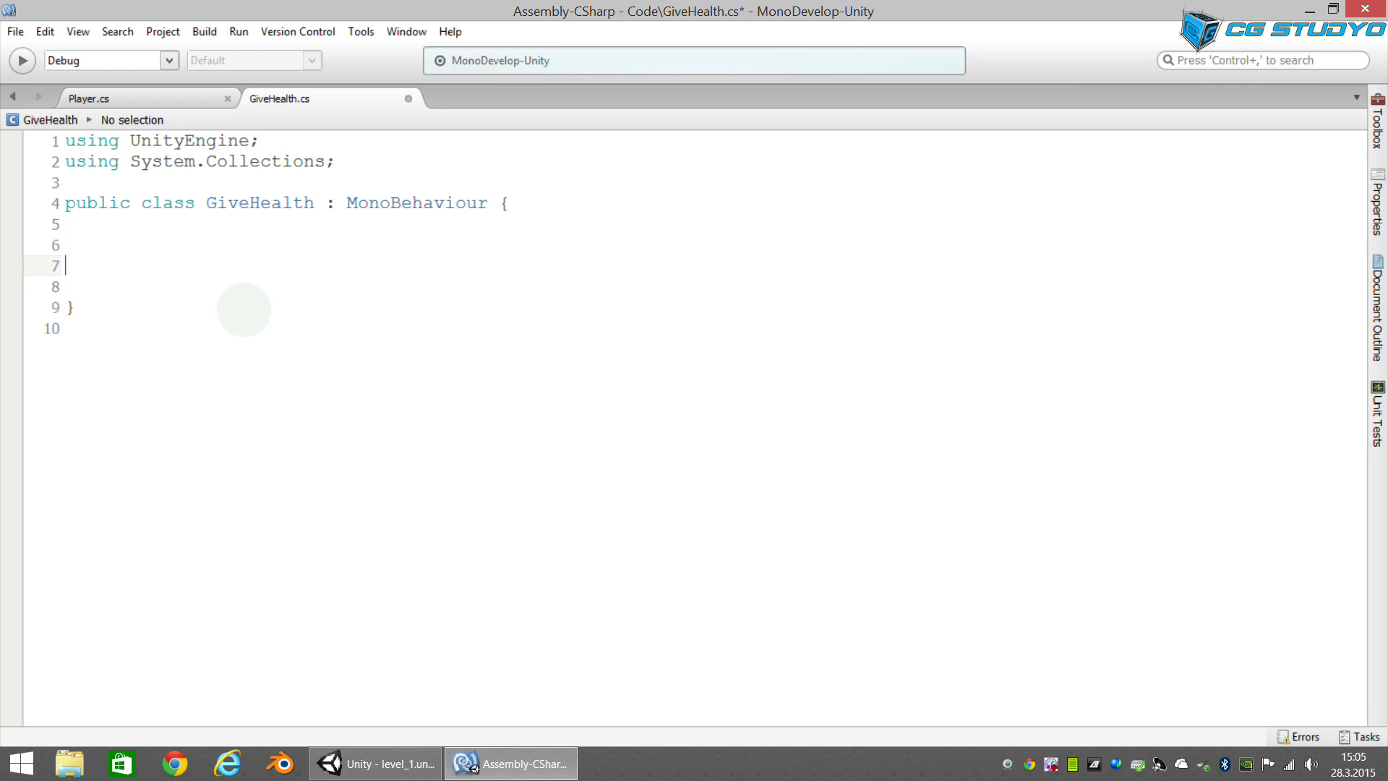
key(Return)
key(Up)
text(pub)
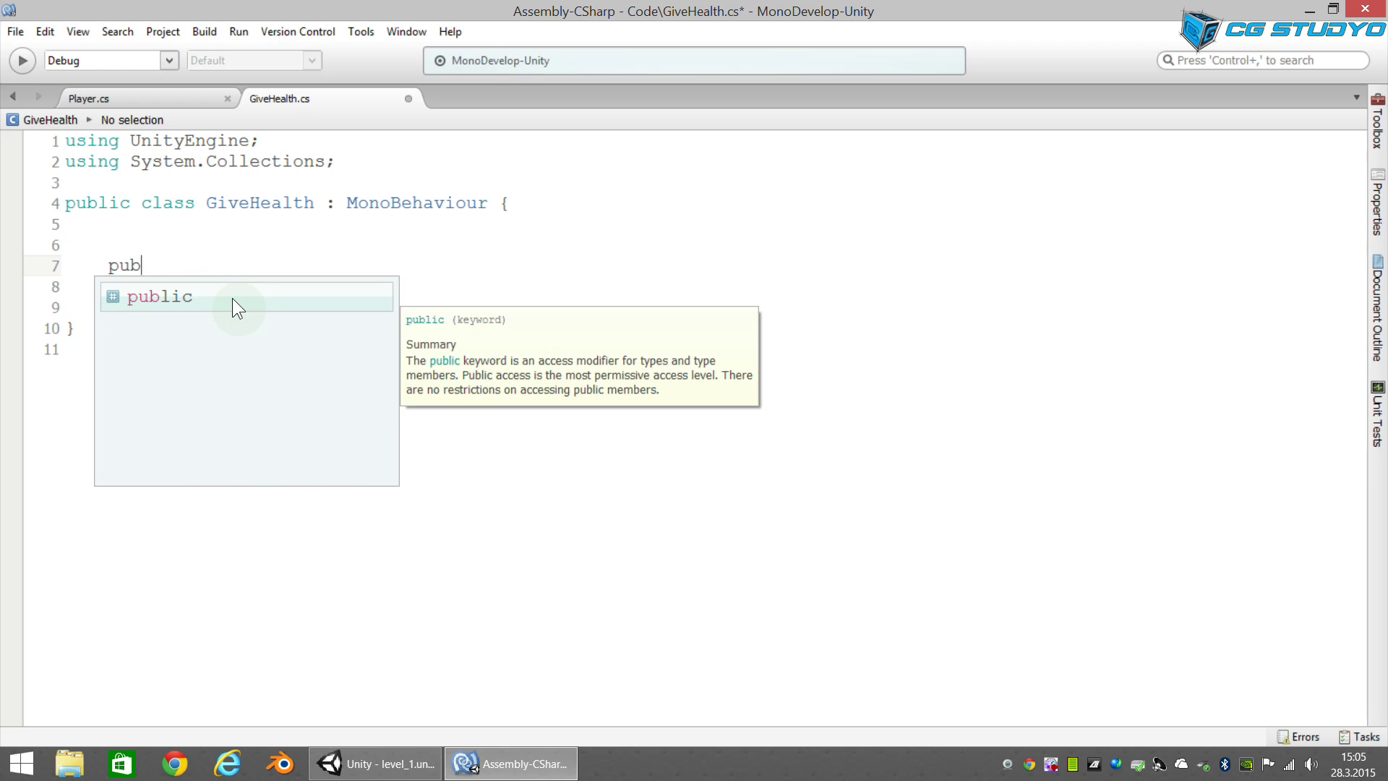
text(lic )
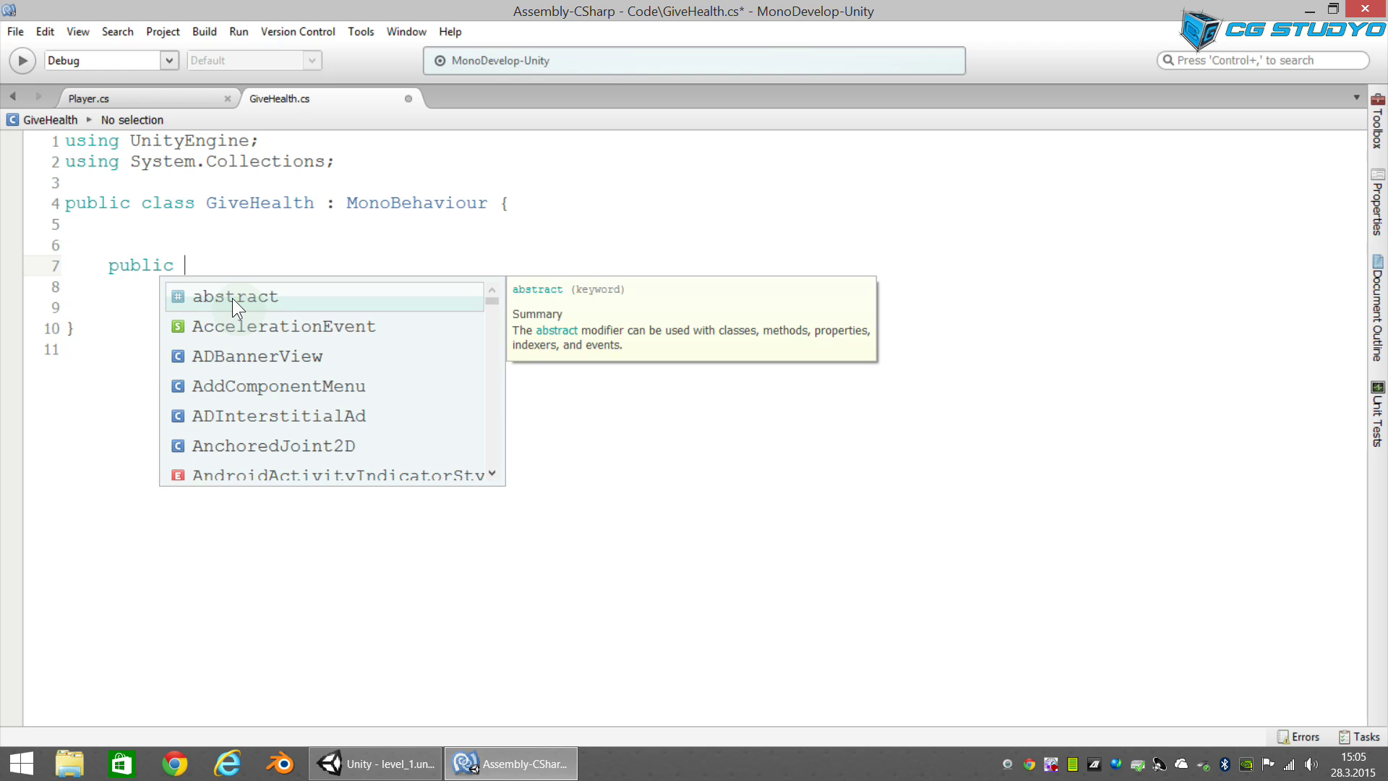
text(GameObject Effect;)
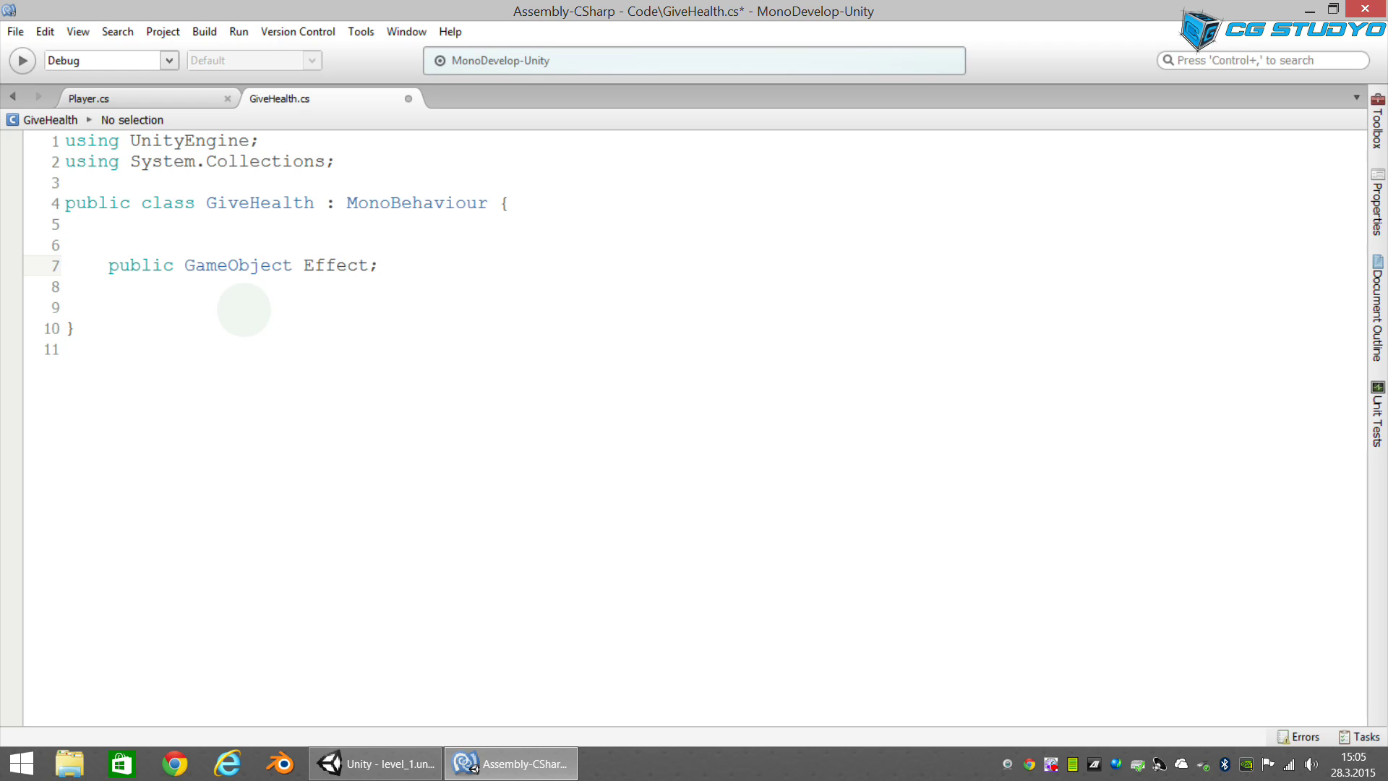
key(Return)
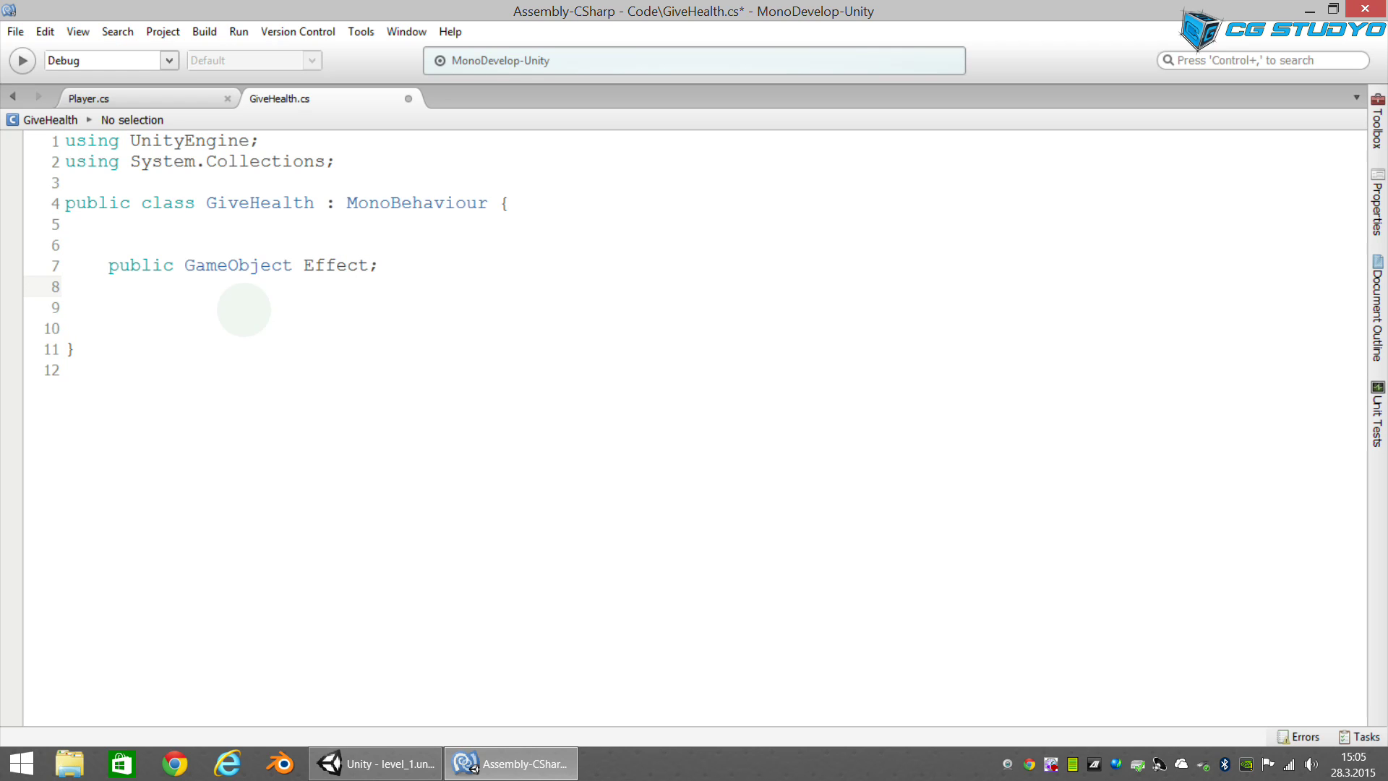
text(publi)
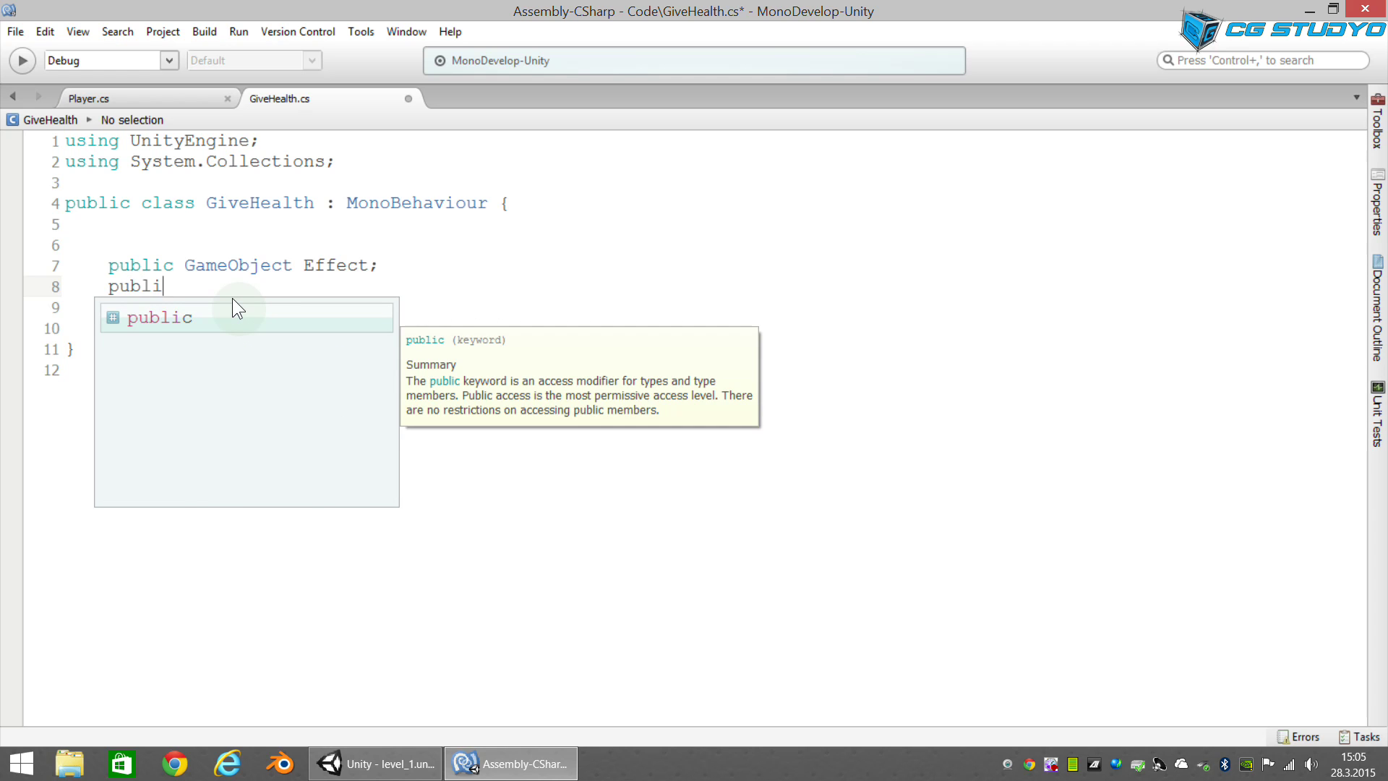
text(c i)
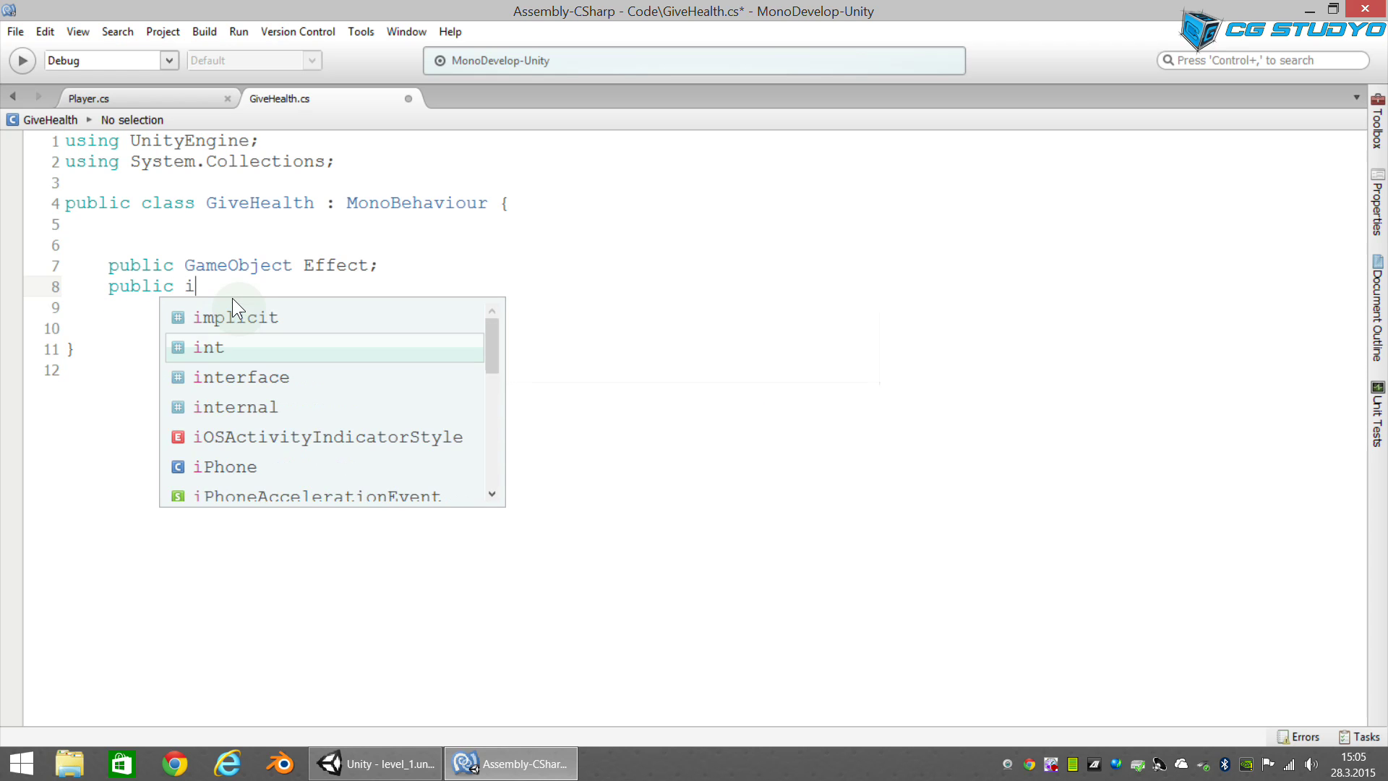
text(nt)
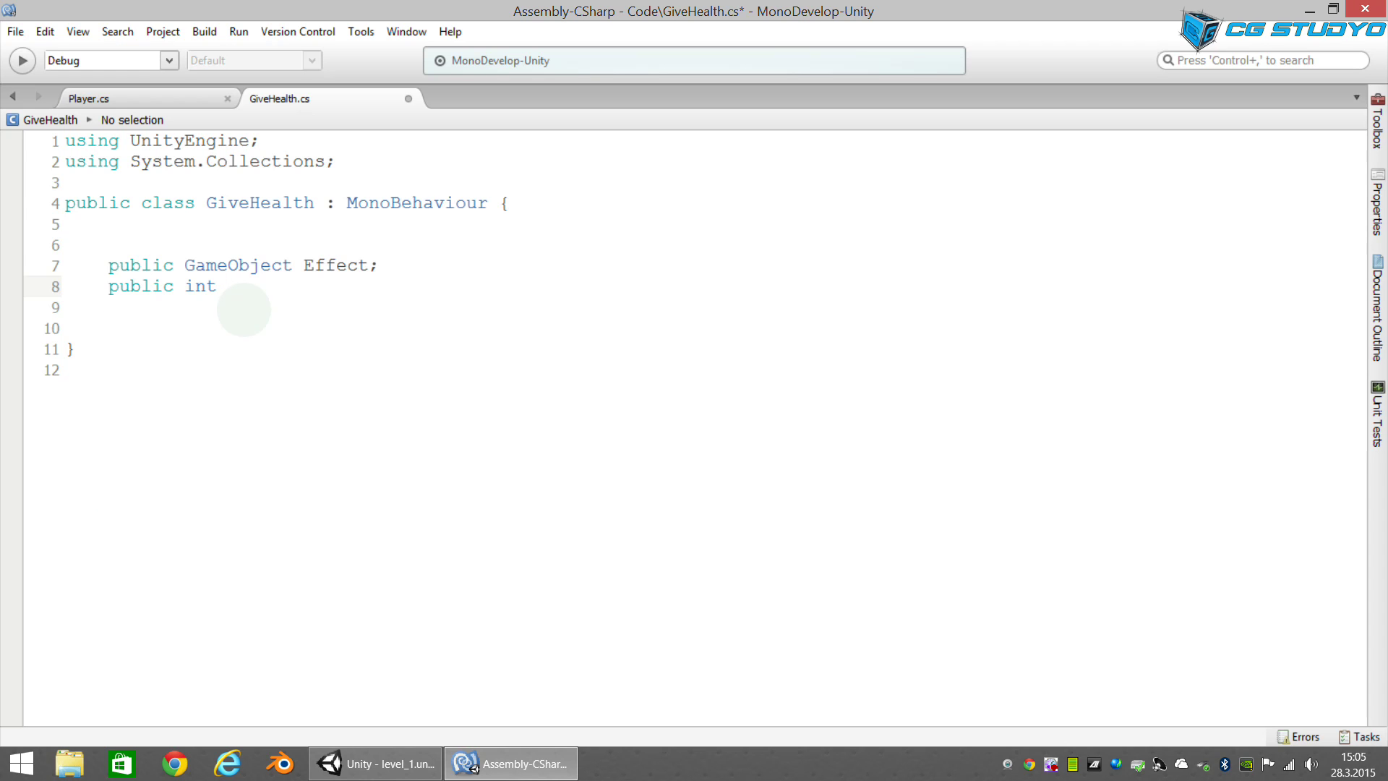
text(HealthTo)
text(Give;)
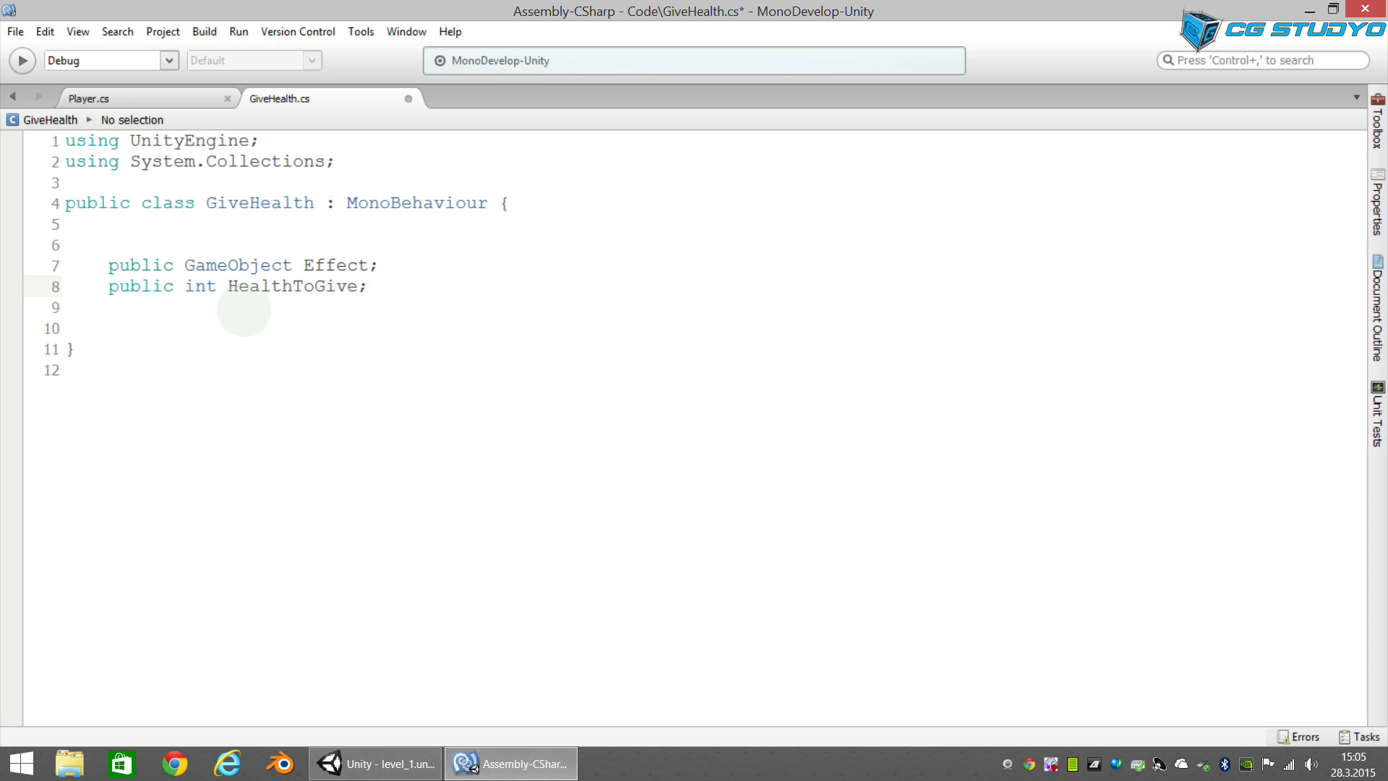
key(ctrl+s)
Step: Back in Unity, select HealthPack to show Give Health's empty Effect slot and Health To Give 0
click(375, 764)
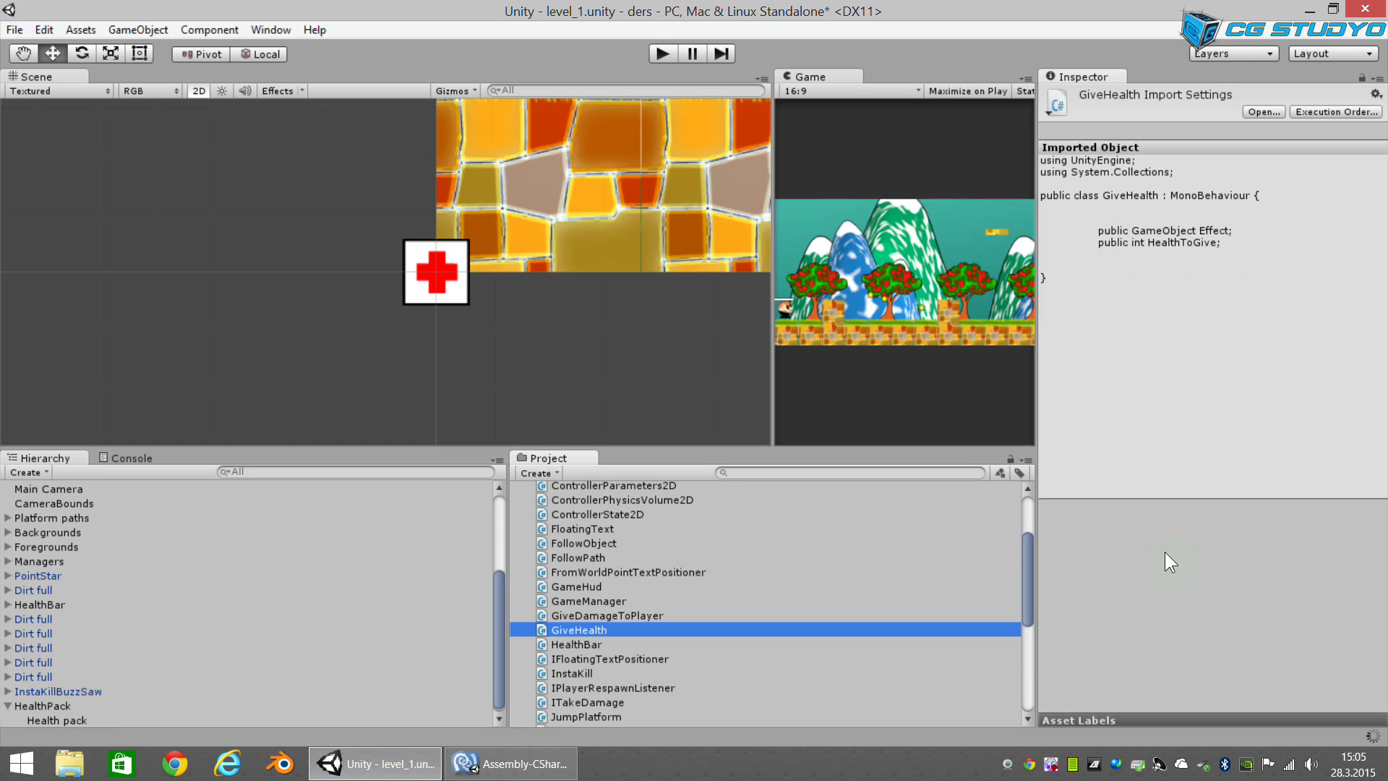
click(26, 705)
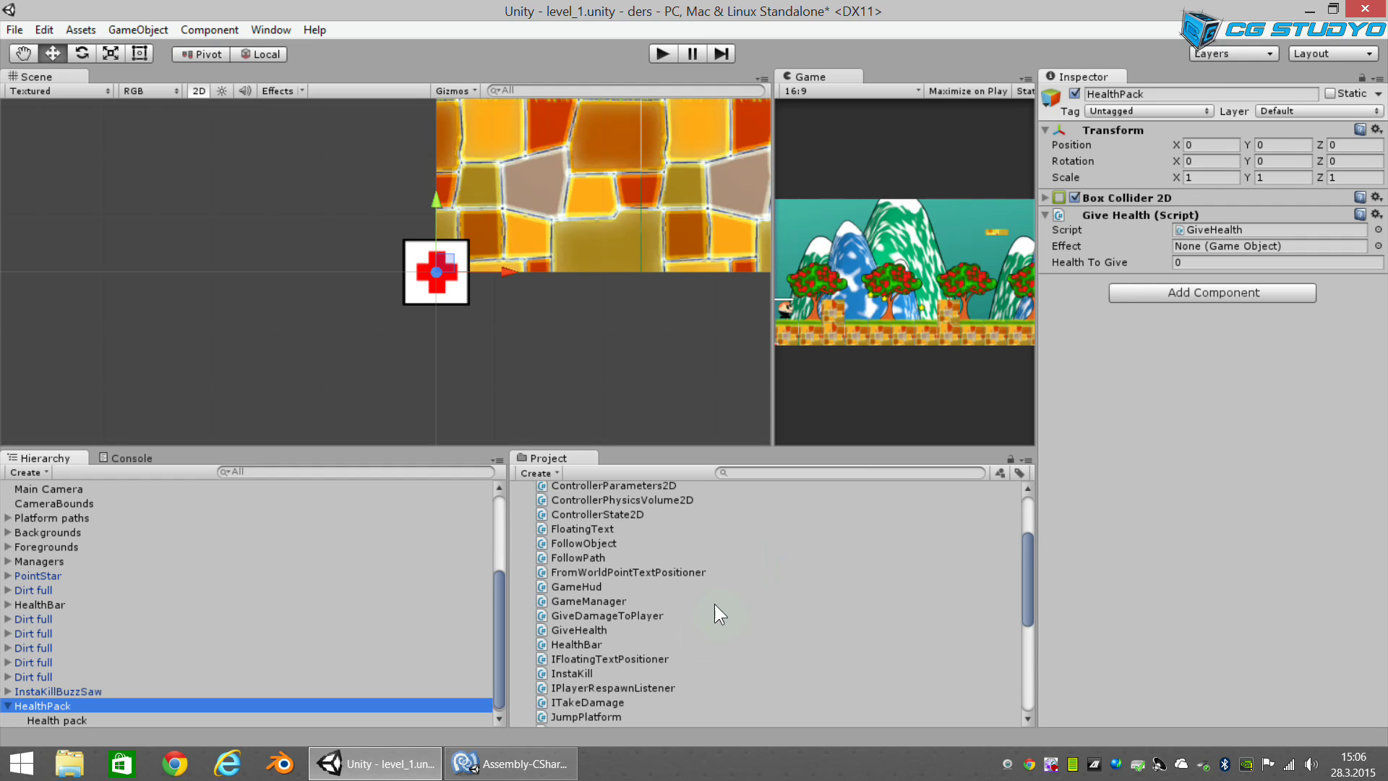
scroll(727, 735, down, 5)
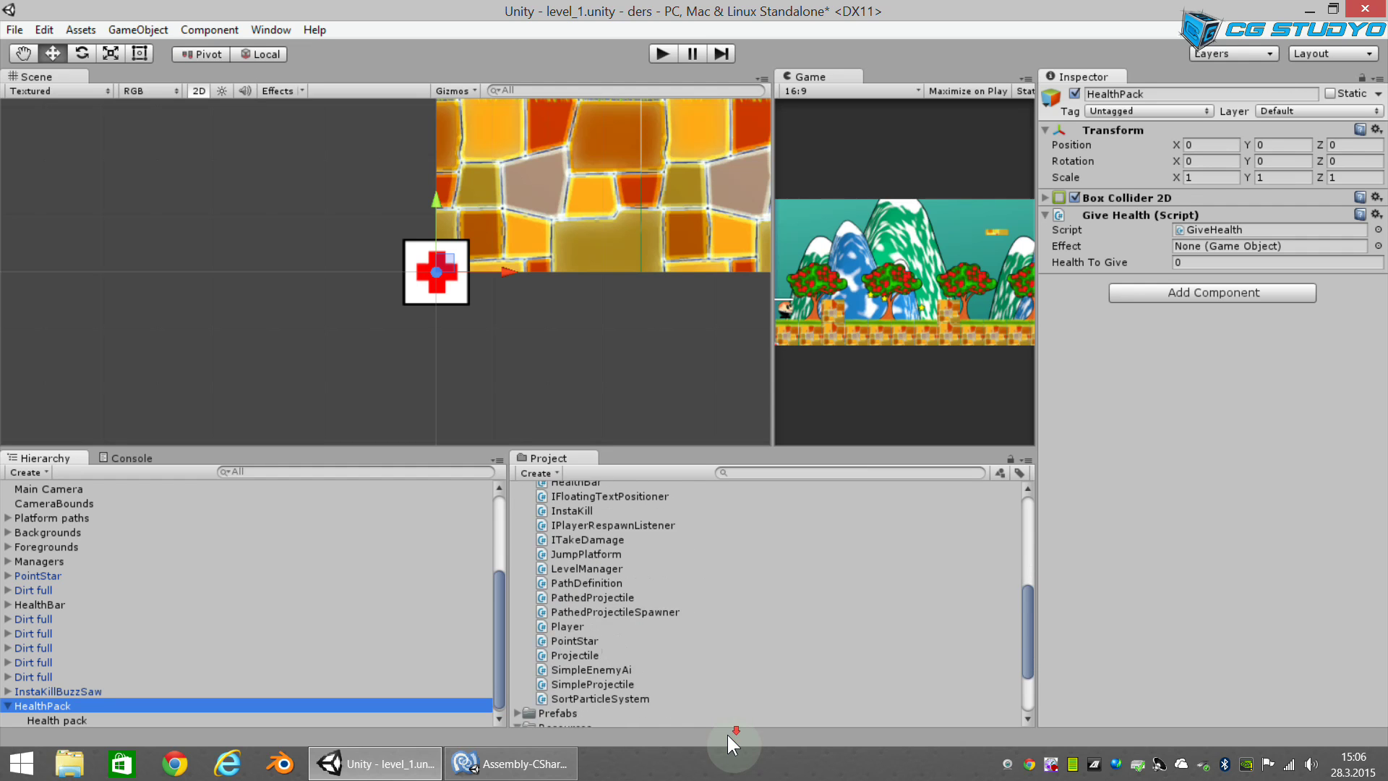
scroll(727, 735, down, 5)
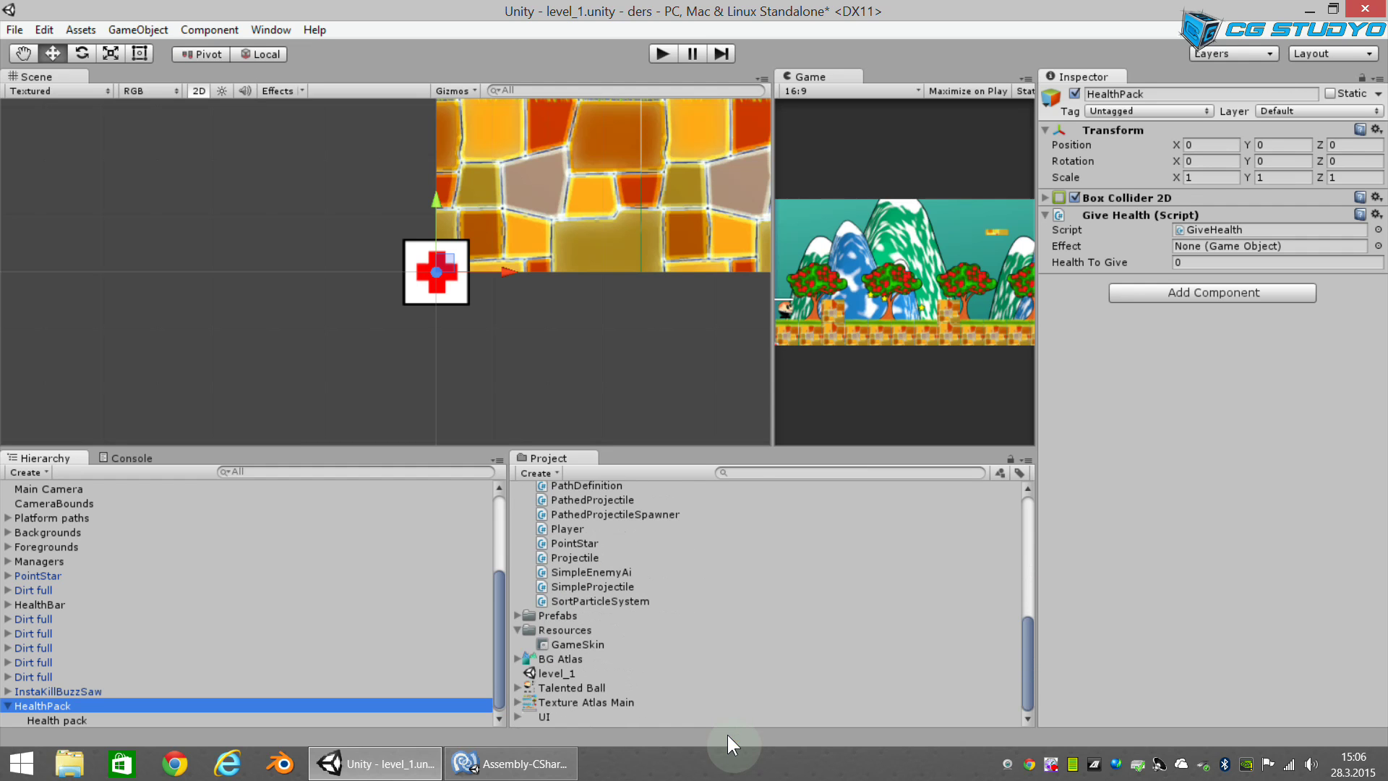
Step: Expand the Prefabs > Effects folder in the Project panel
click(516, 616)
click(530, 630)
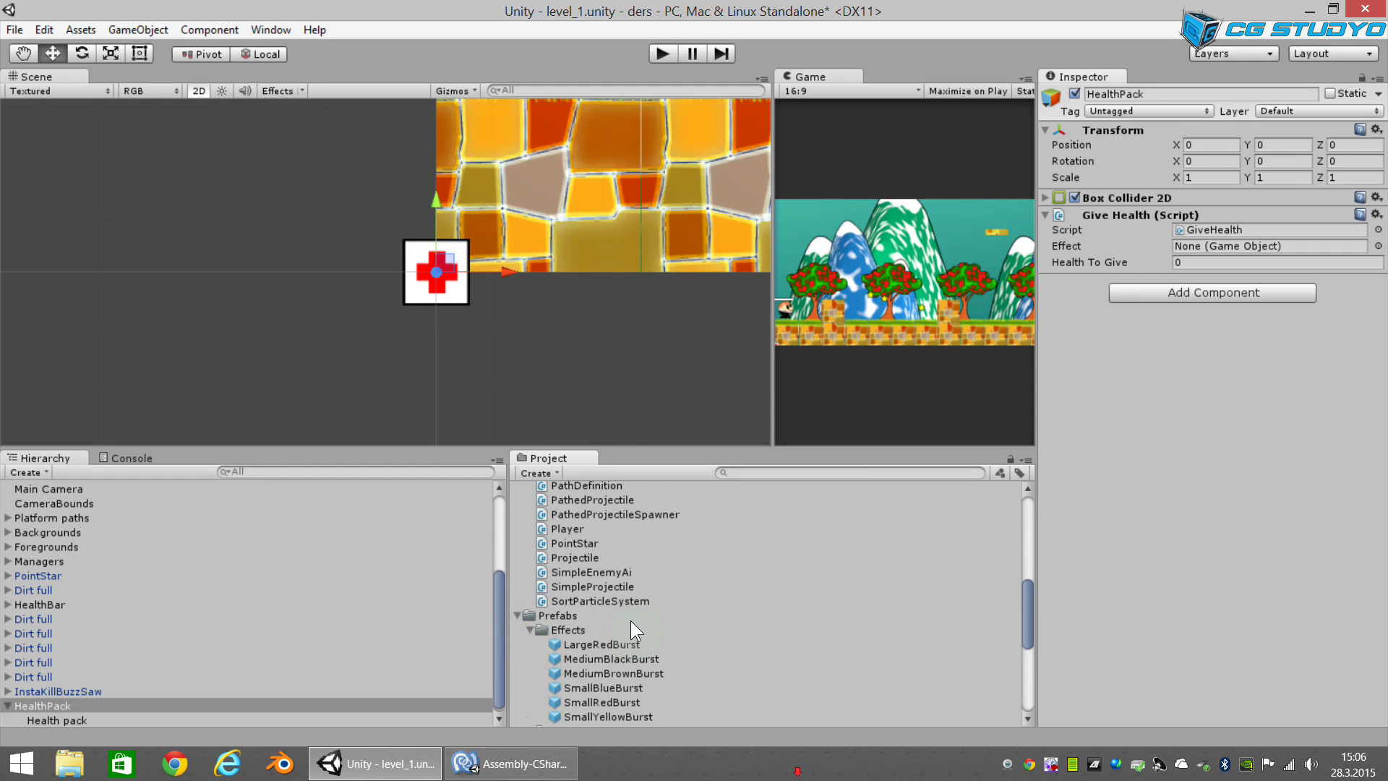
scroll(614, 629, down, 2)
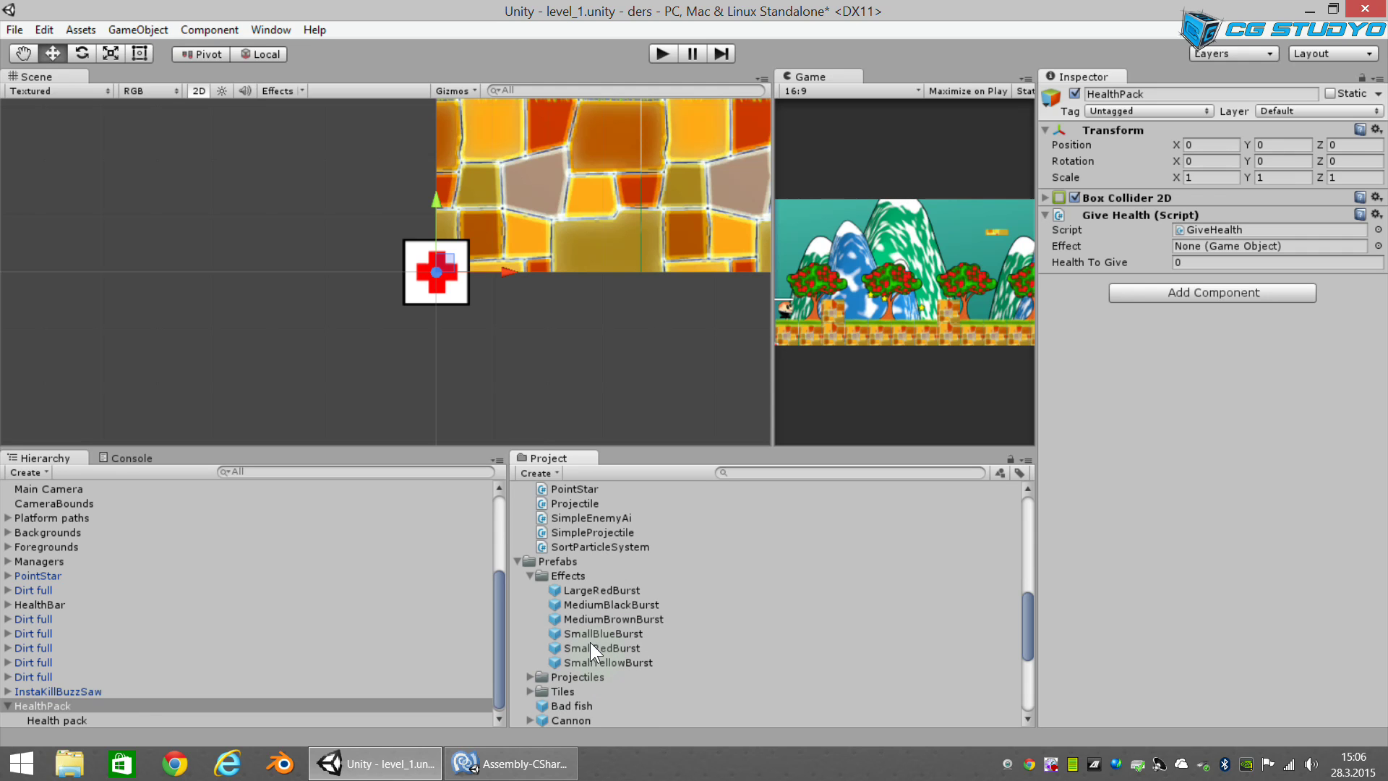
Step: Place a SmallRedBurst effect in the scene and disconnect it from its prefab
drag(588, 648, 308, 351)
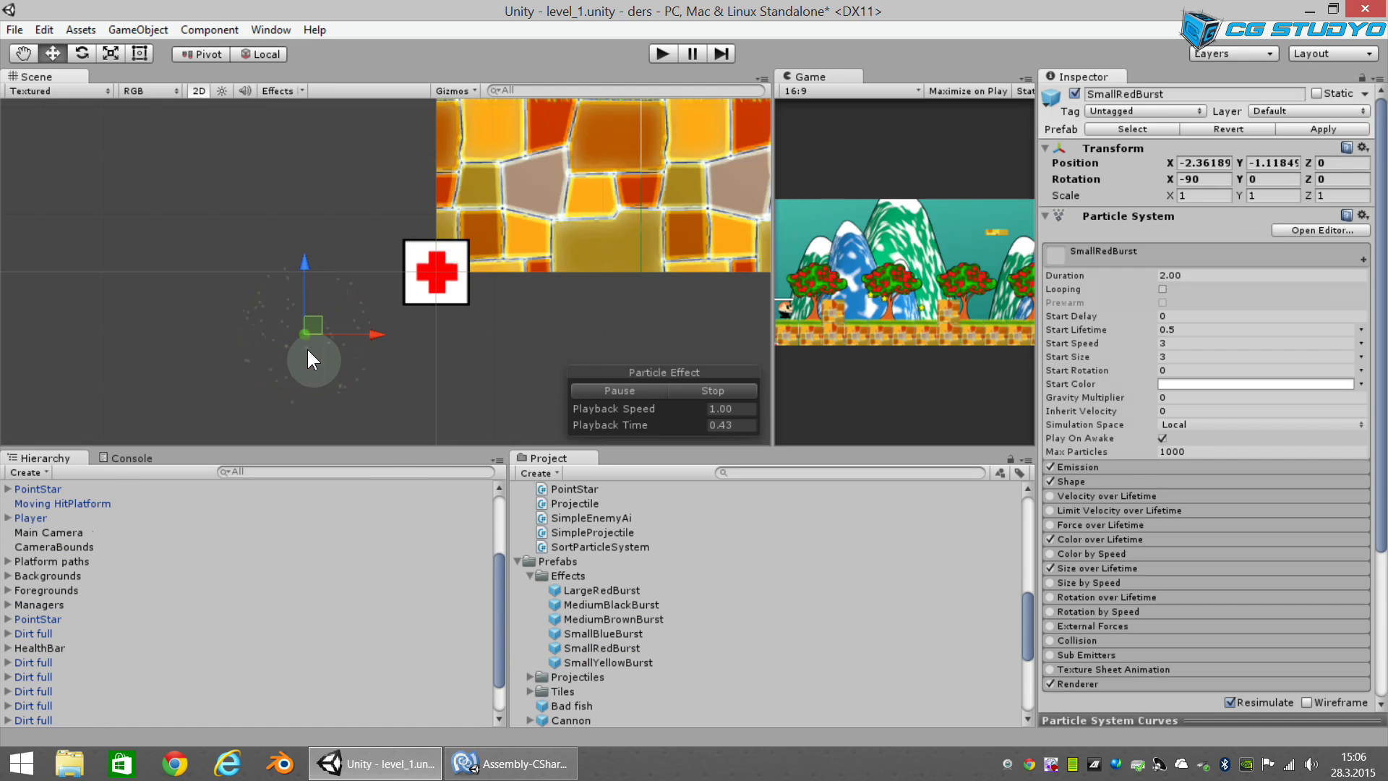
scroll(62, 680, up, 1)
scroll(103, 683, up, 1)
scroll(79, 592, up, 1)
click(70, 491)
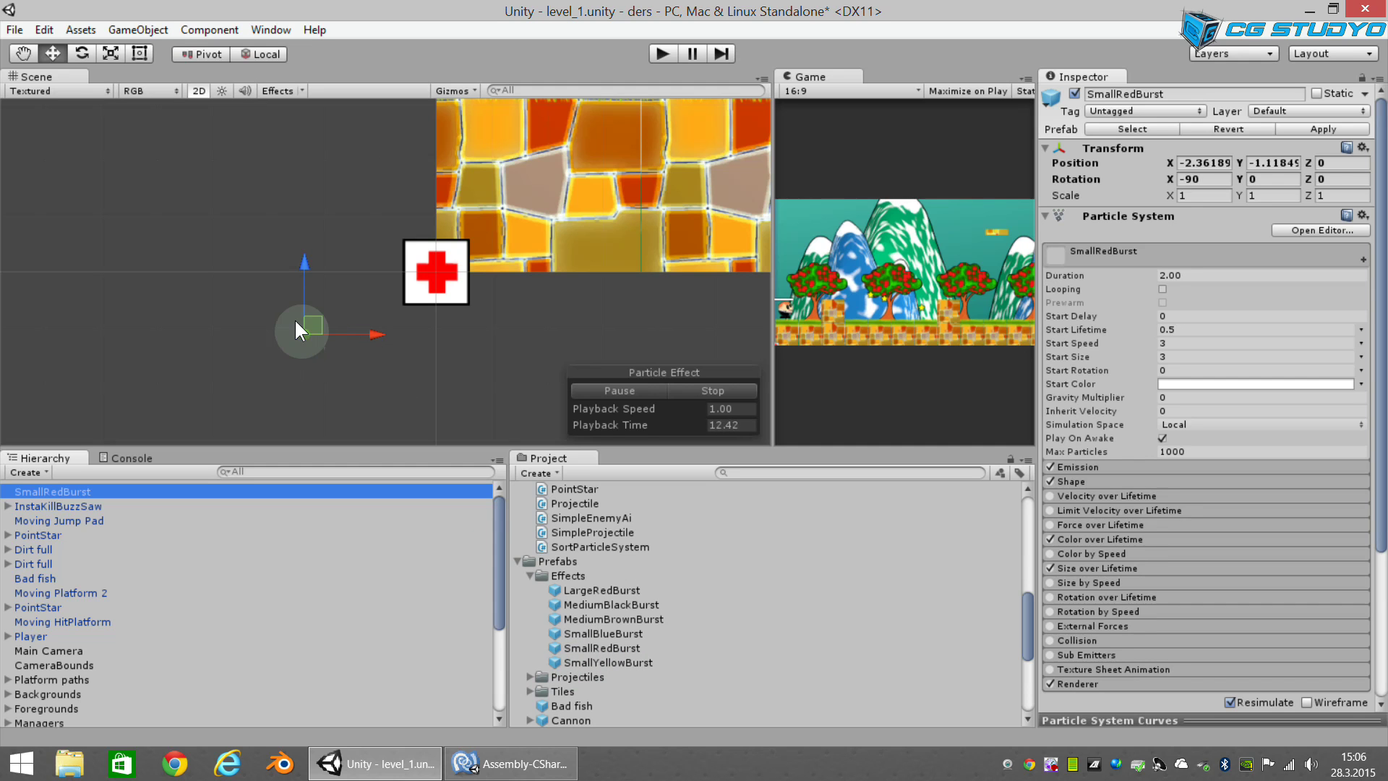
click(117, 30)
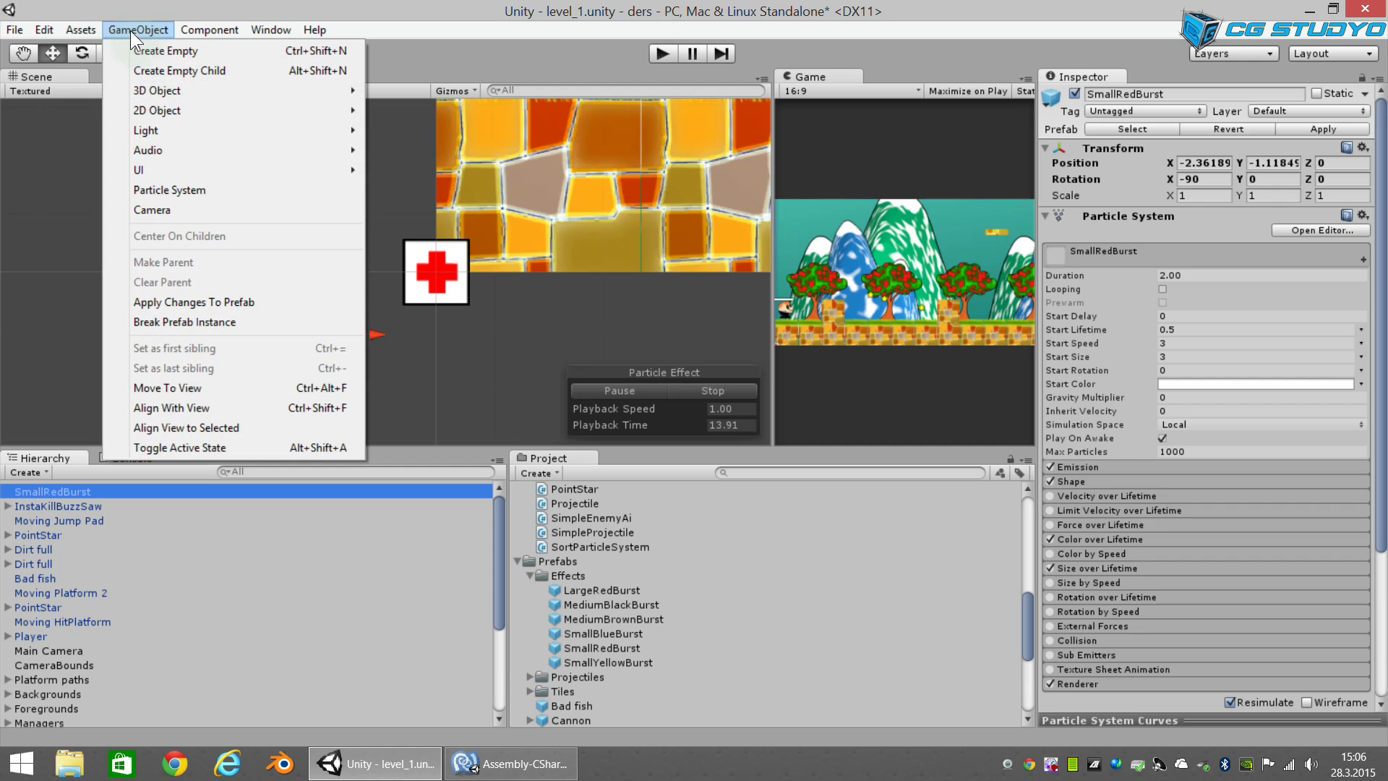
click(197, 323)
click(60, 505)
click(67, 491)
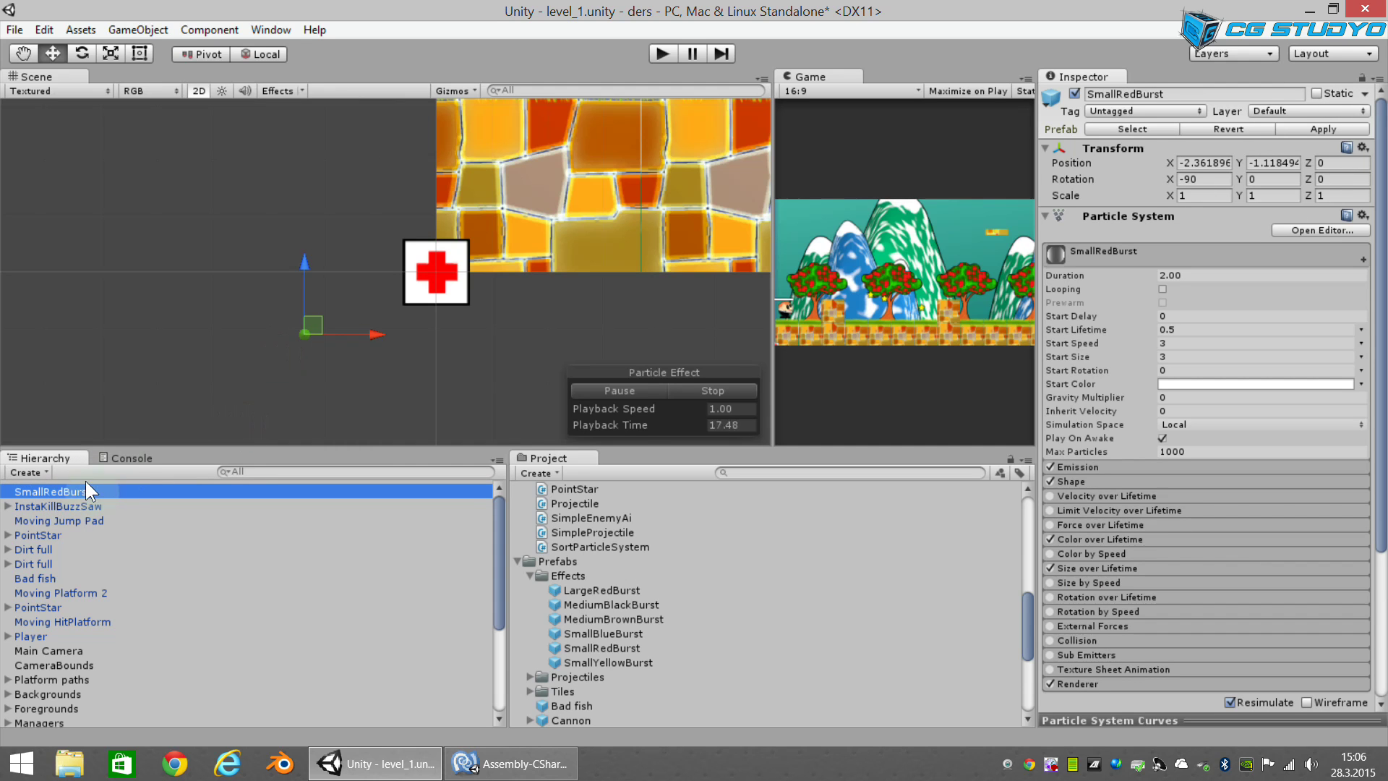
Step: Rename the effect from SmallRedBurst to SmallGreenBurst
click(45, 493)
click(45, 492)
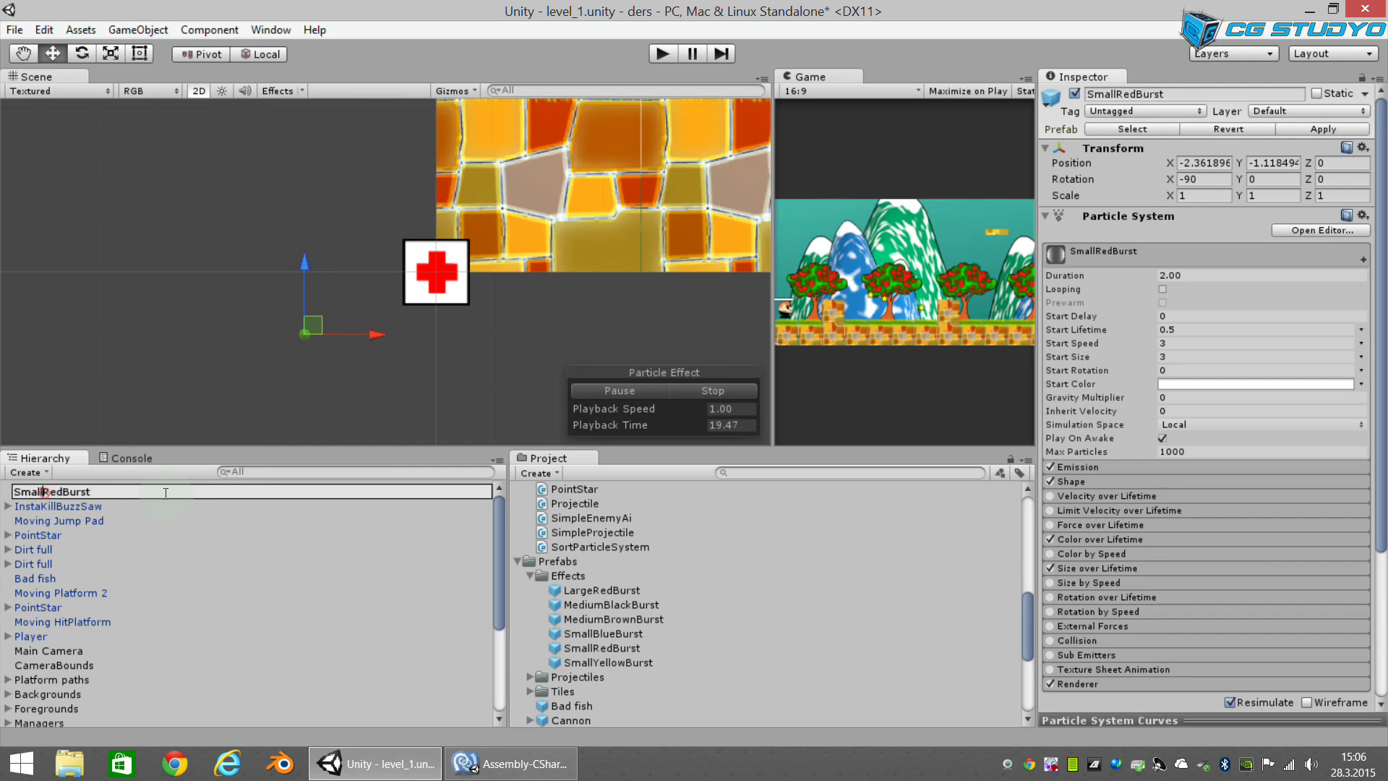
key(Delete)
key(Delete)
key(Delete)
text(Green)
key(Return)
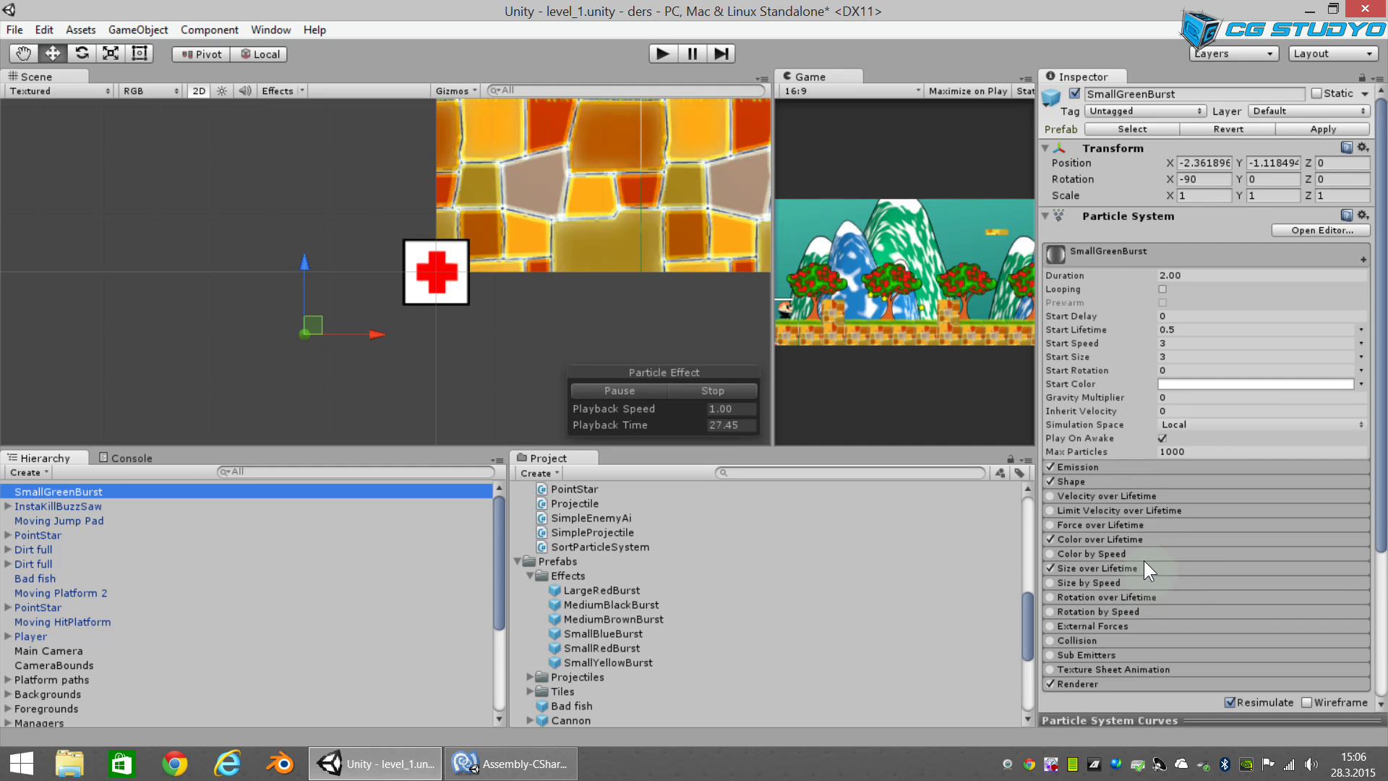
Step: Set SmallGreenBurst's Color over Lifetime gradient start and end keys to bright green
click(1169, 539)
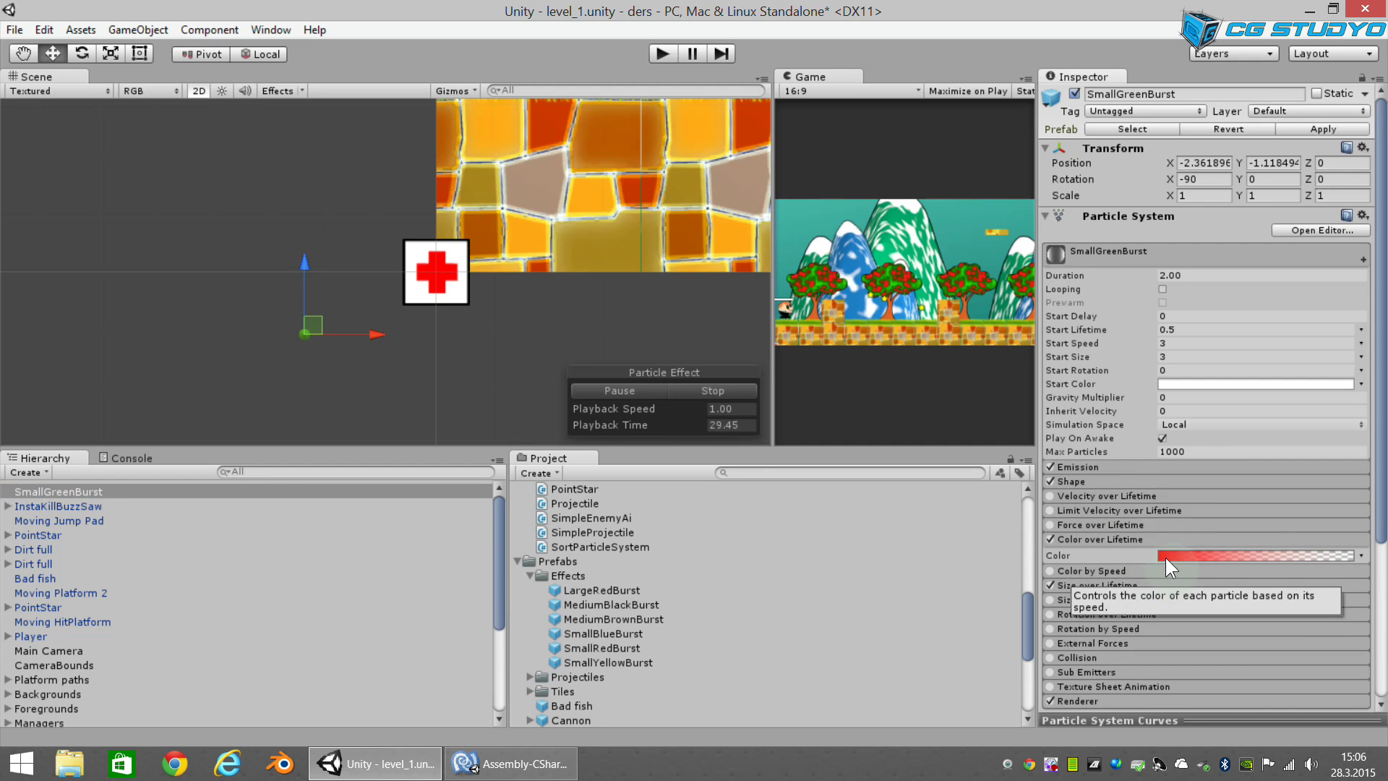
click(1165, 555)
click(871, 377)
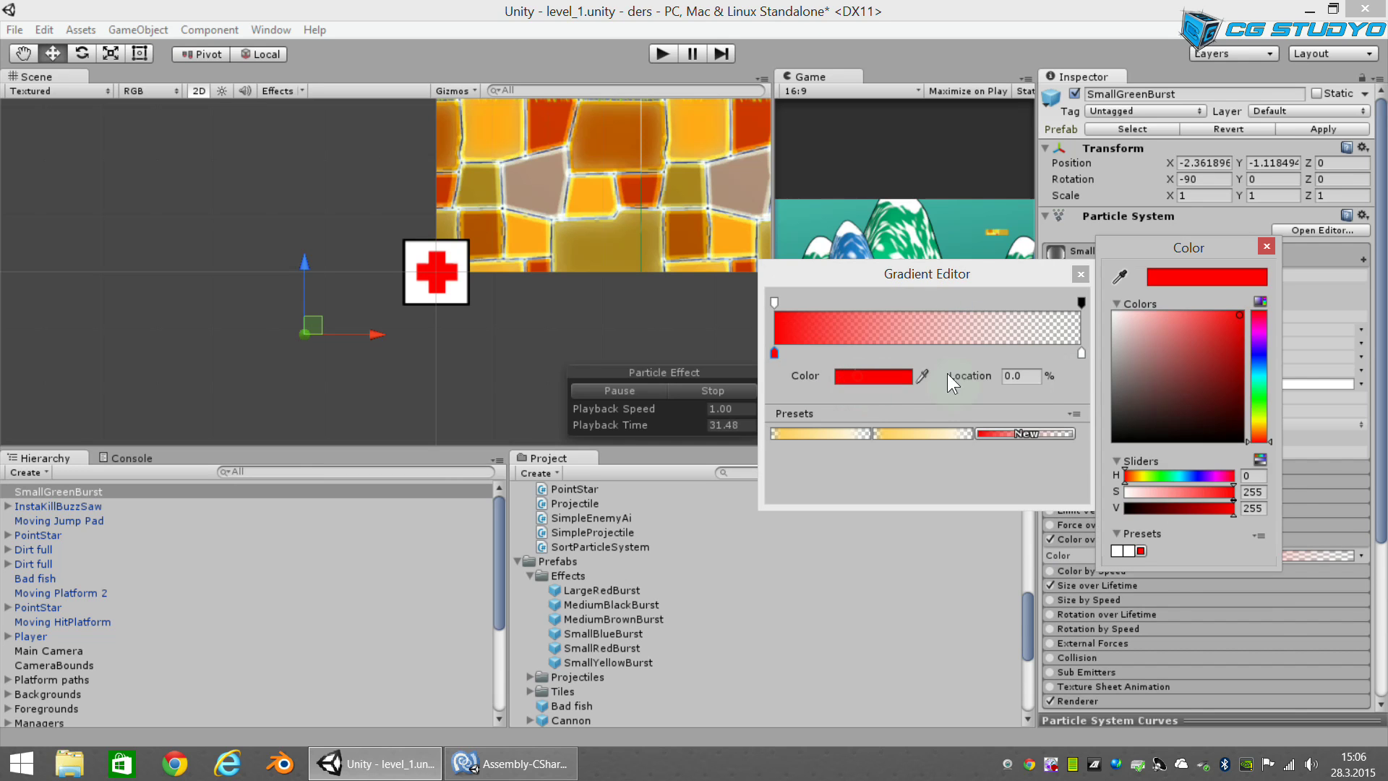
click(1256, 395)
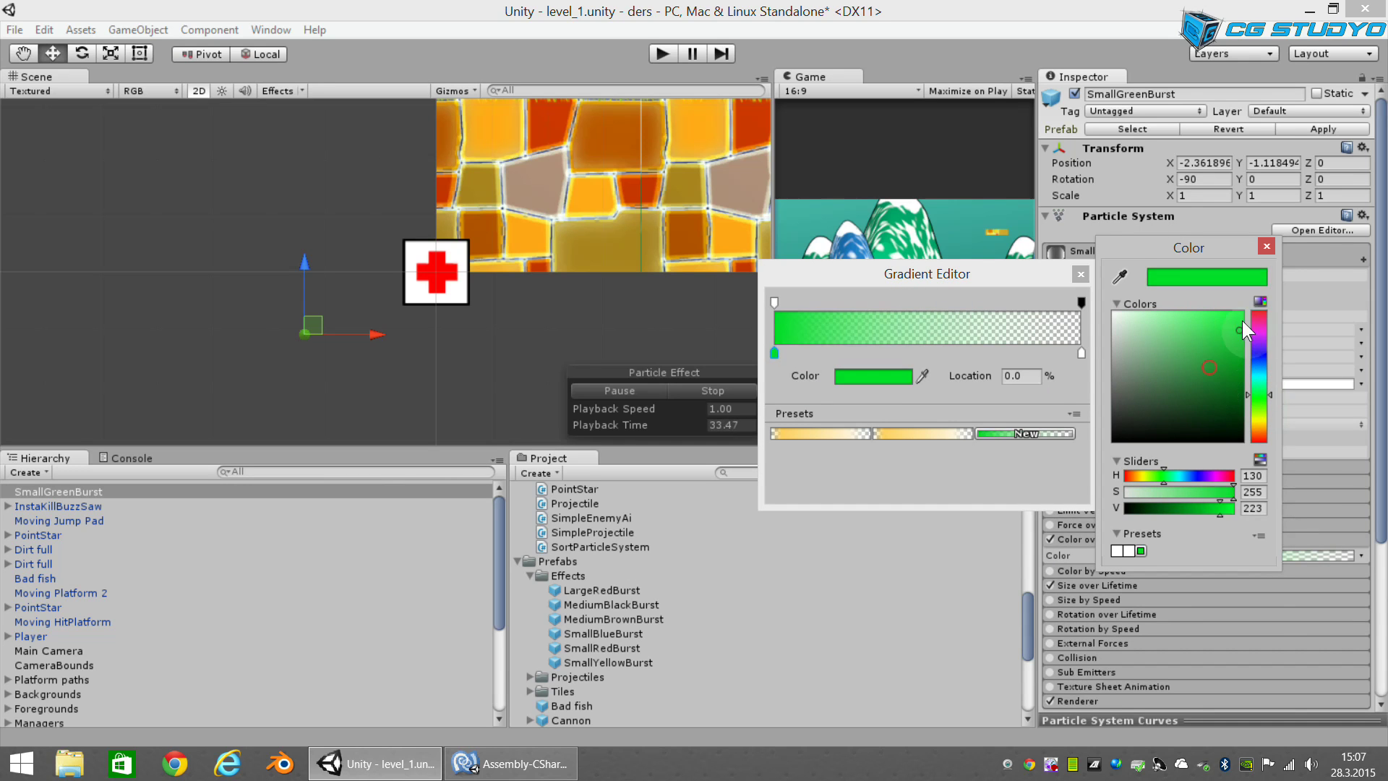
click(1081, 353)
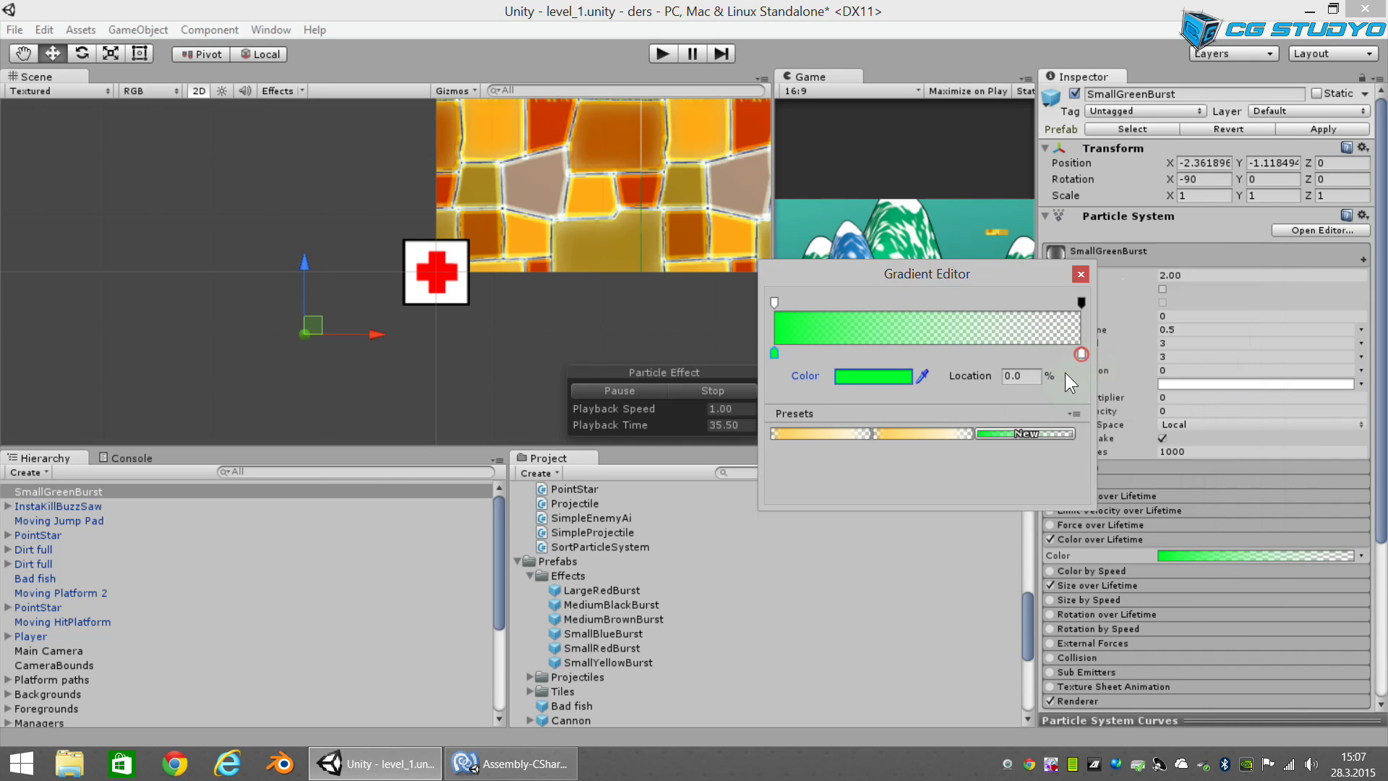
drag(1082, 354, 1082, 354)
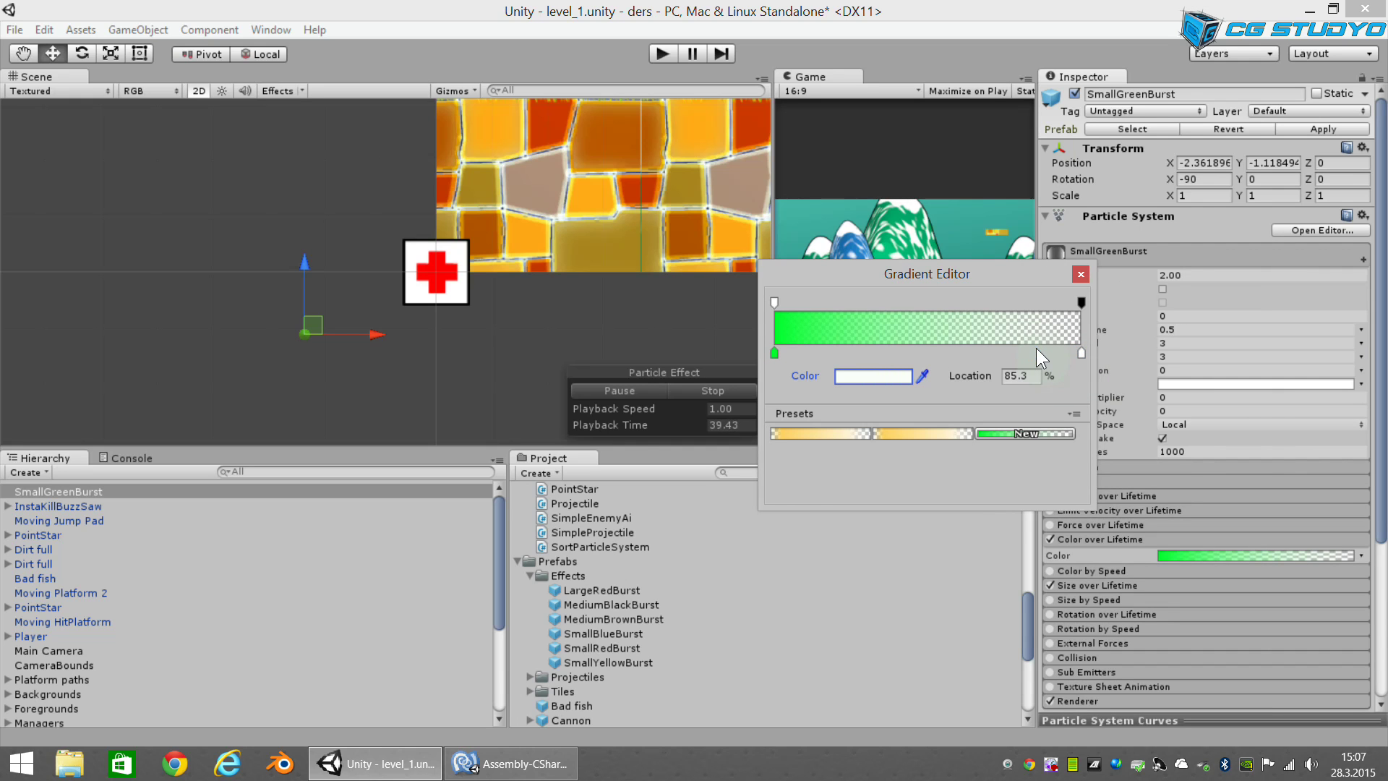
click(1079, 353)
click(883, 379)
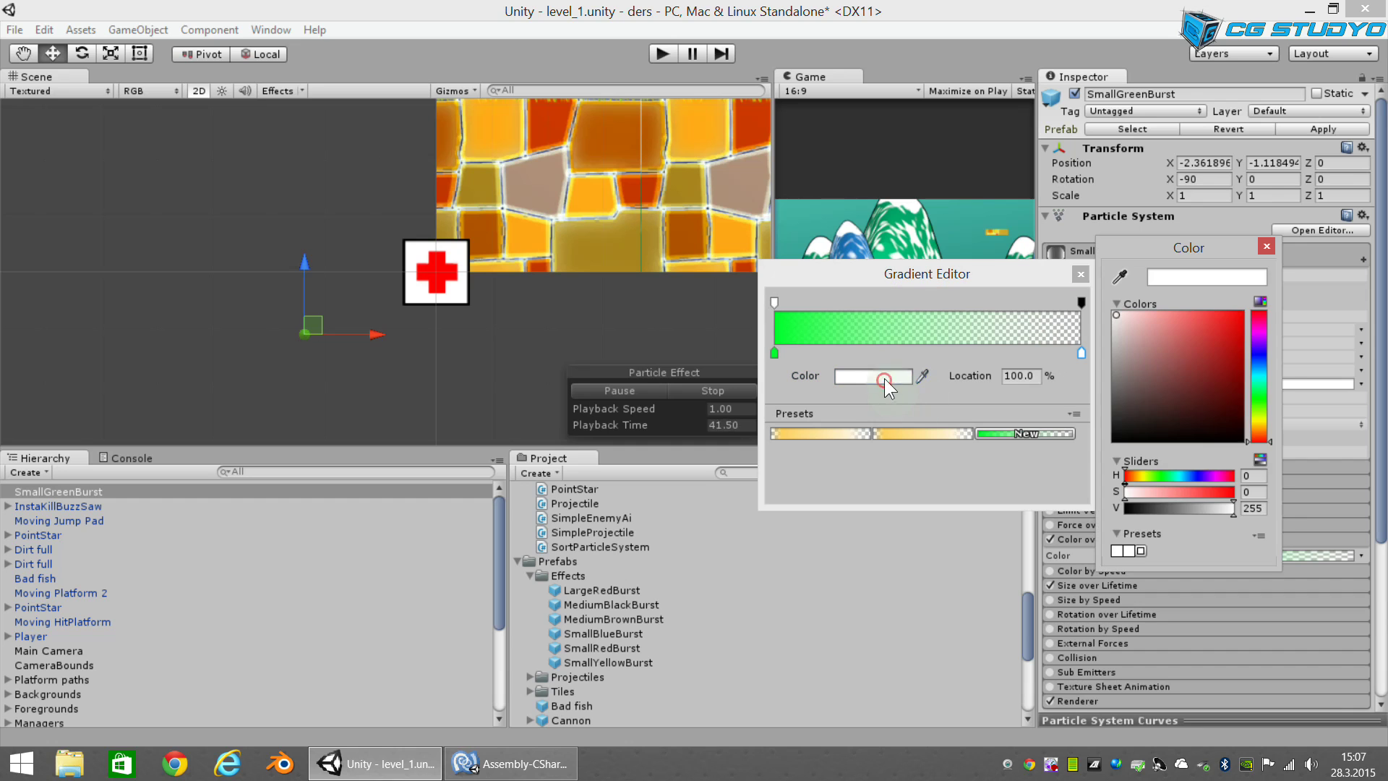
click(1259, 409)
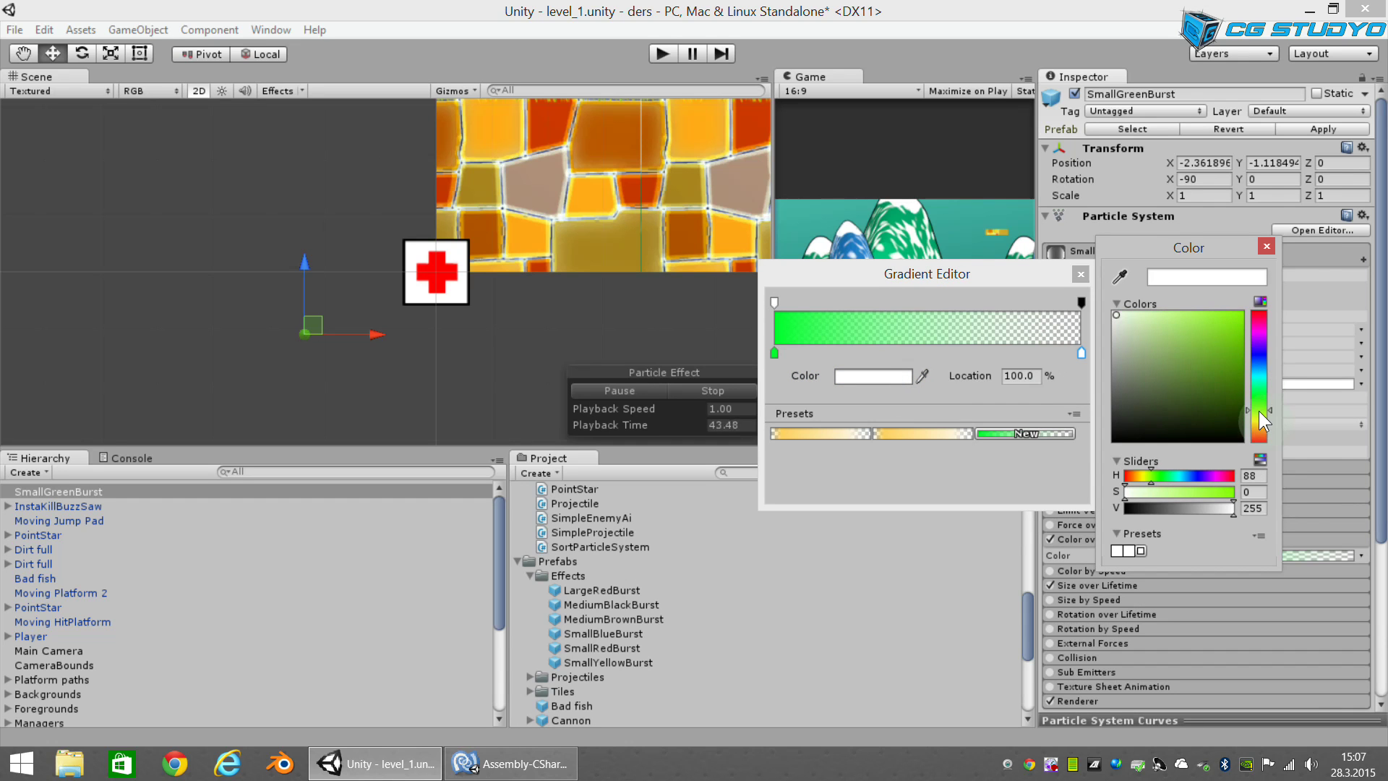
drag(1226, 367, 1263, 288)
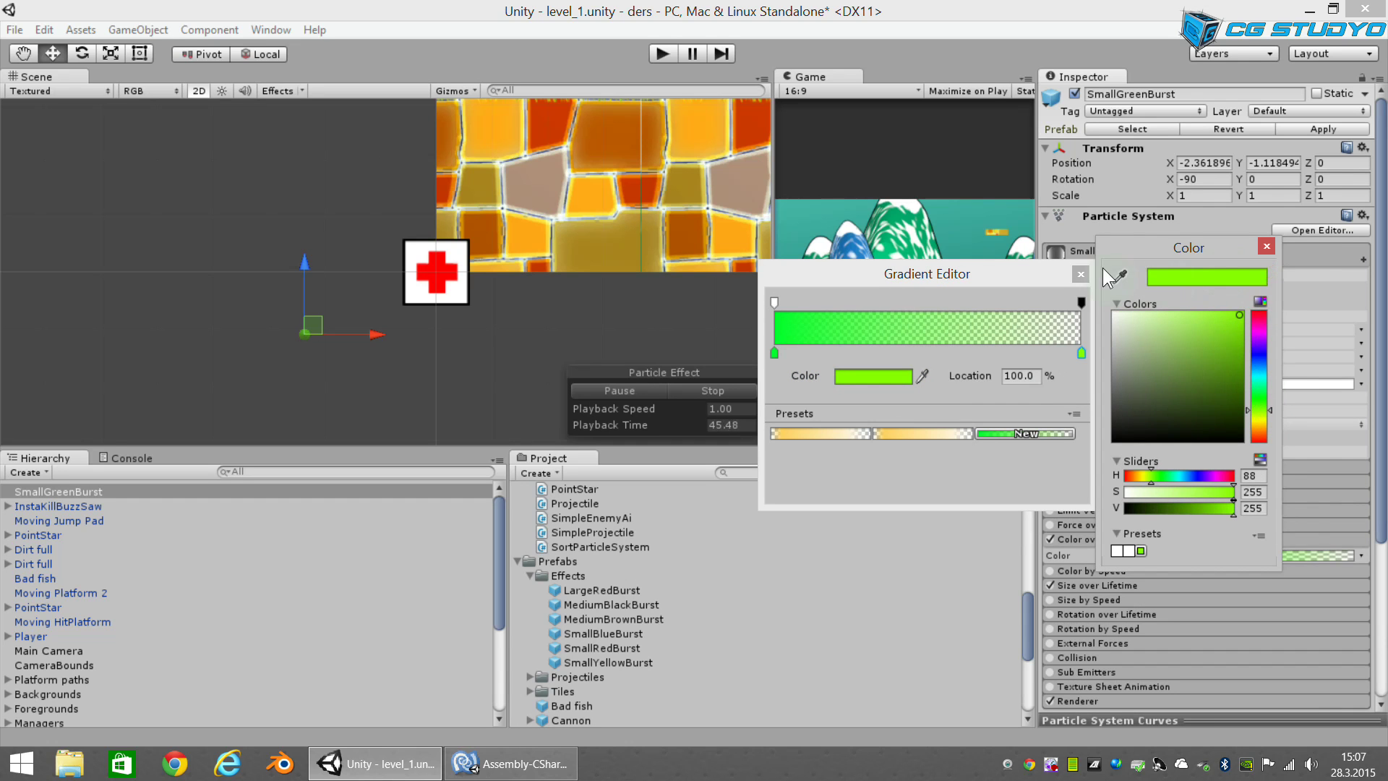
click(1081, 273)
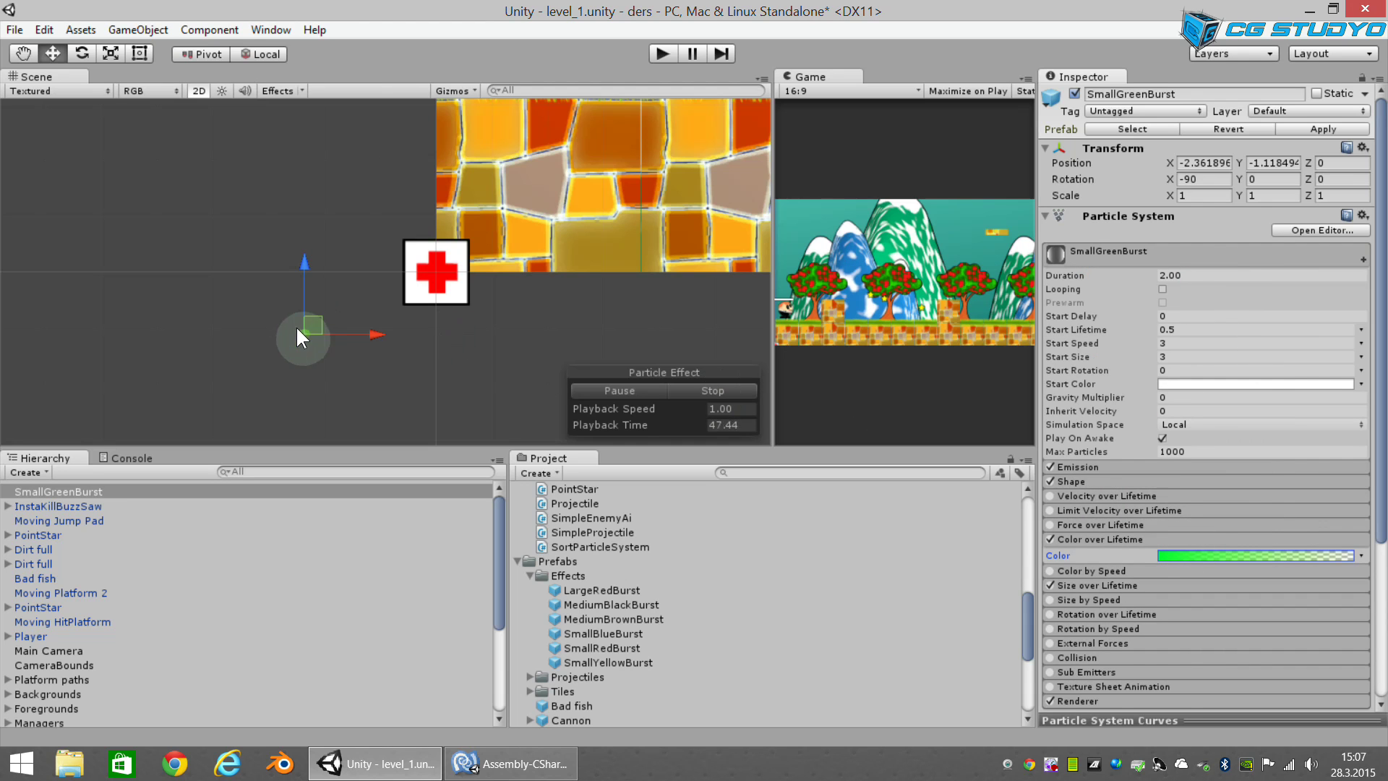
Step: Save SmallGreenBurst as a prefab in Prefabs/Effects and delete the scene copy
mouse_move(63, 490)
mouse_down()
mouse_move(433, 527)
mouse_move(576, 577)
mouse_up()
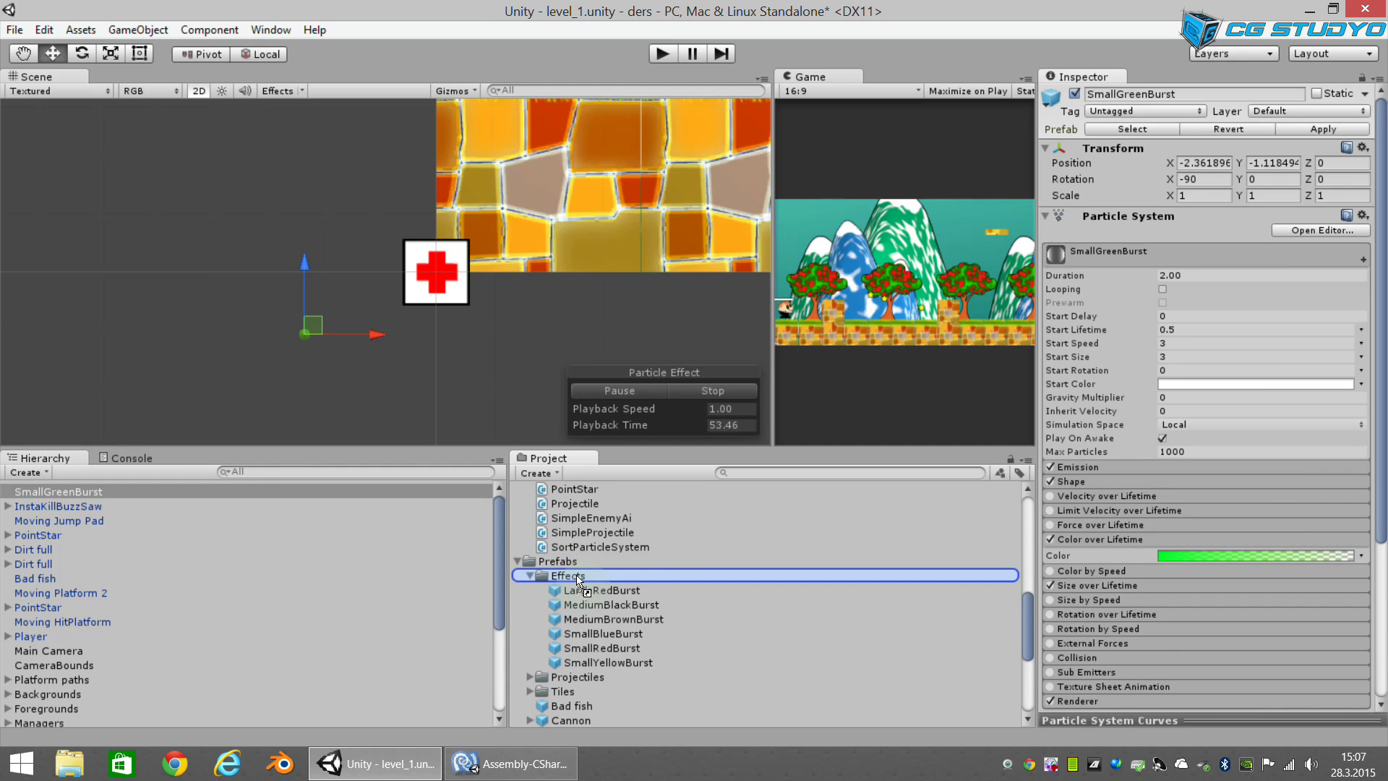
drag(576, 577, 576, 577)
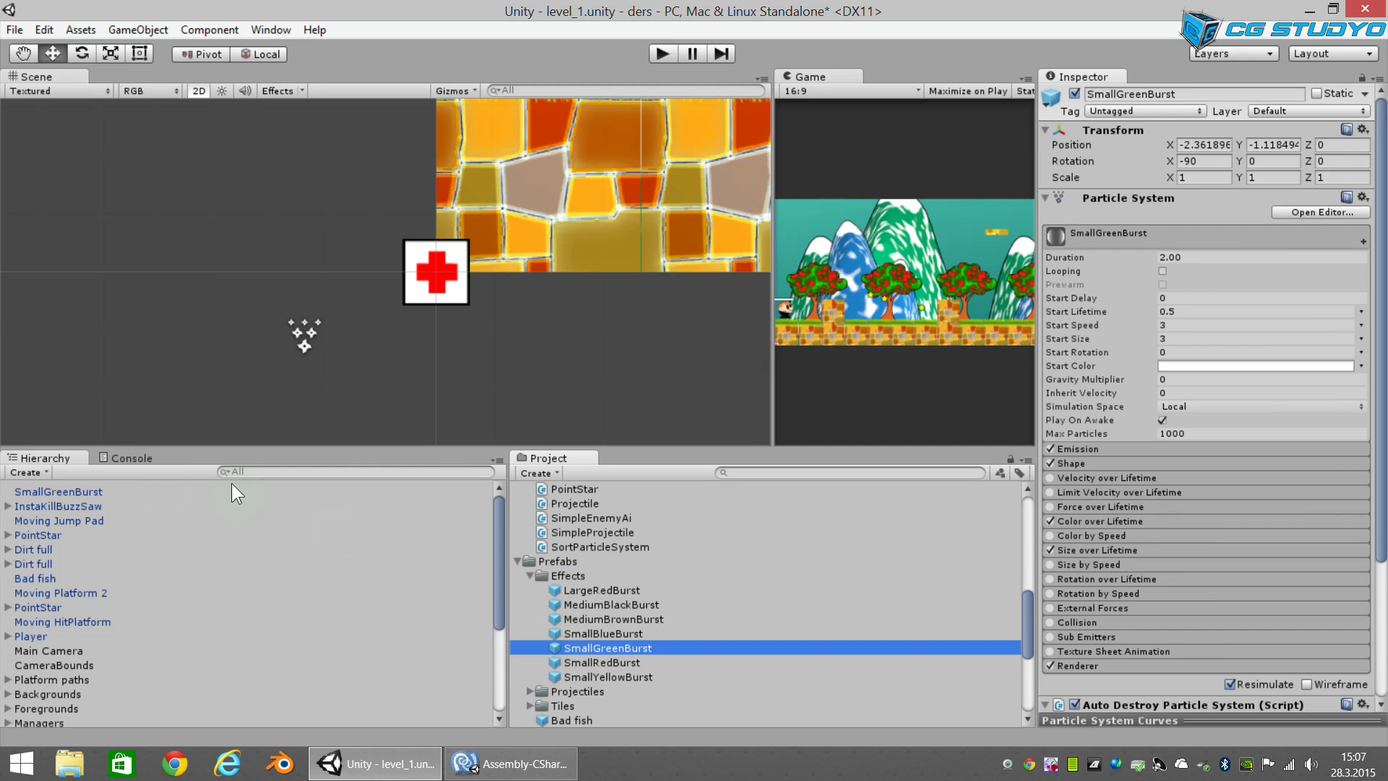
click(68, 487)
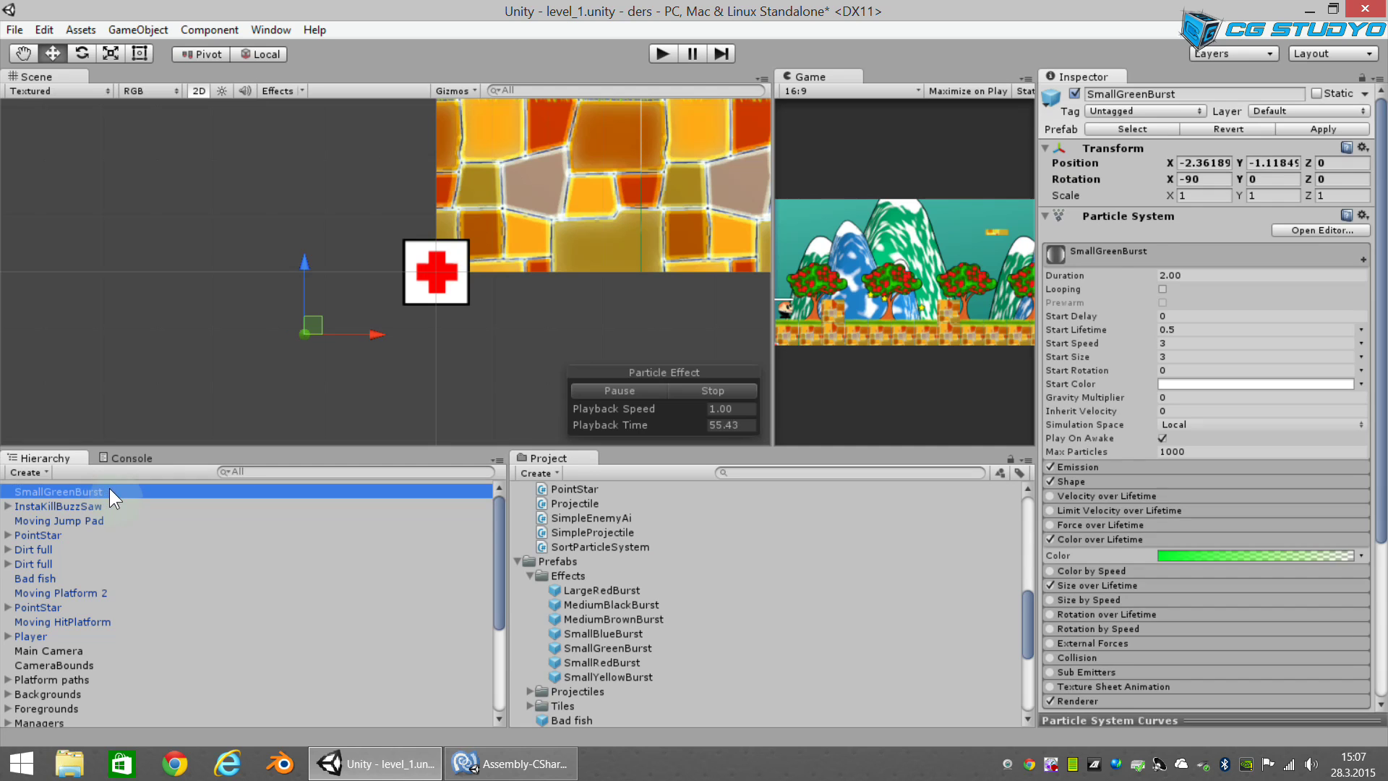
key(Delete)
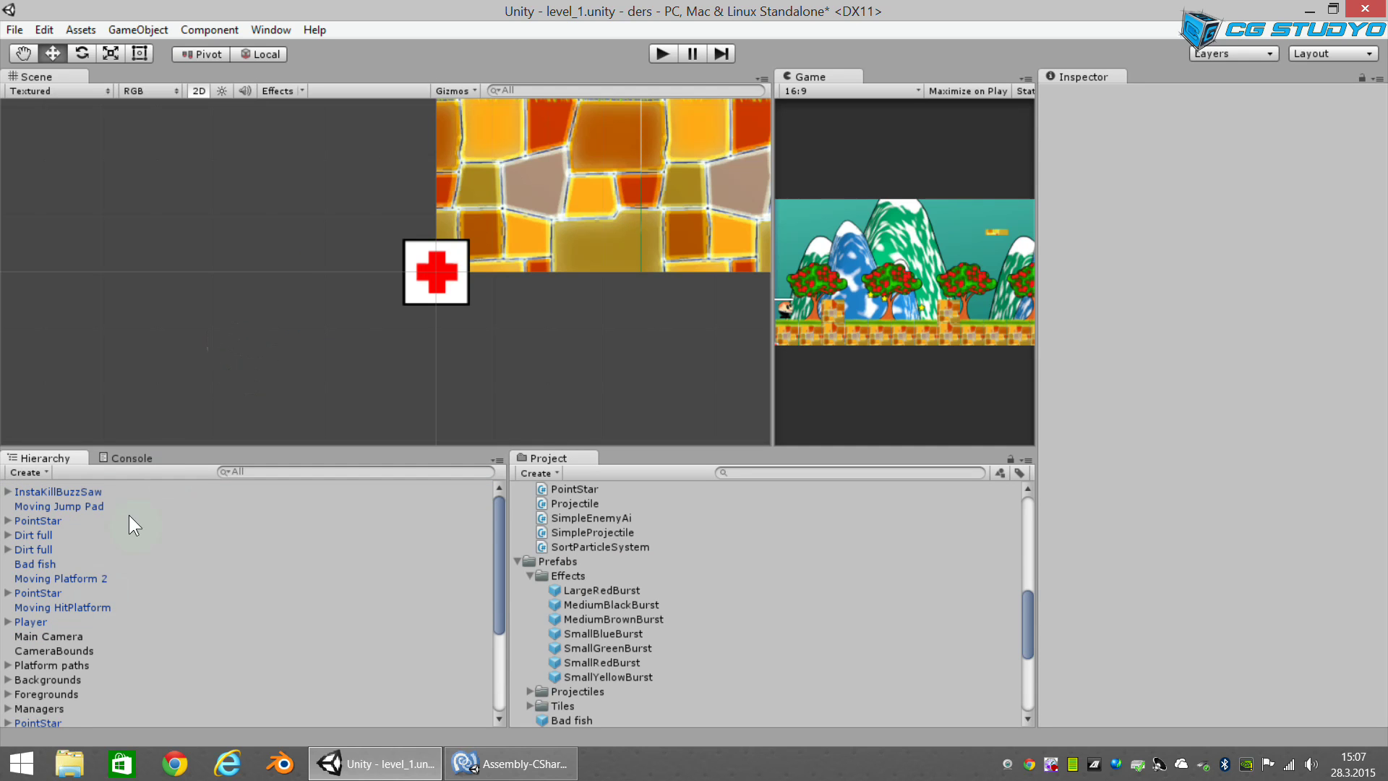
scroll(109, 649, down, 4)
Step: Set HealthPack's Give Health Effect to SmallGreenBurst and Health To Give to 25
click(47, 700)
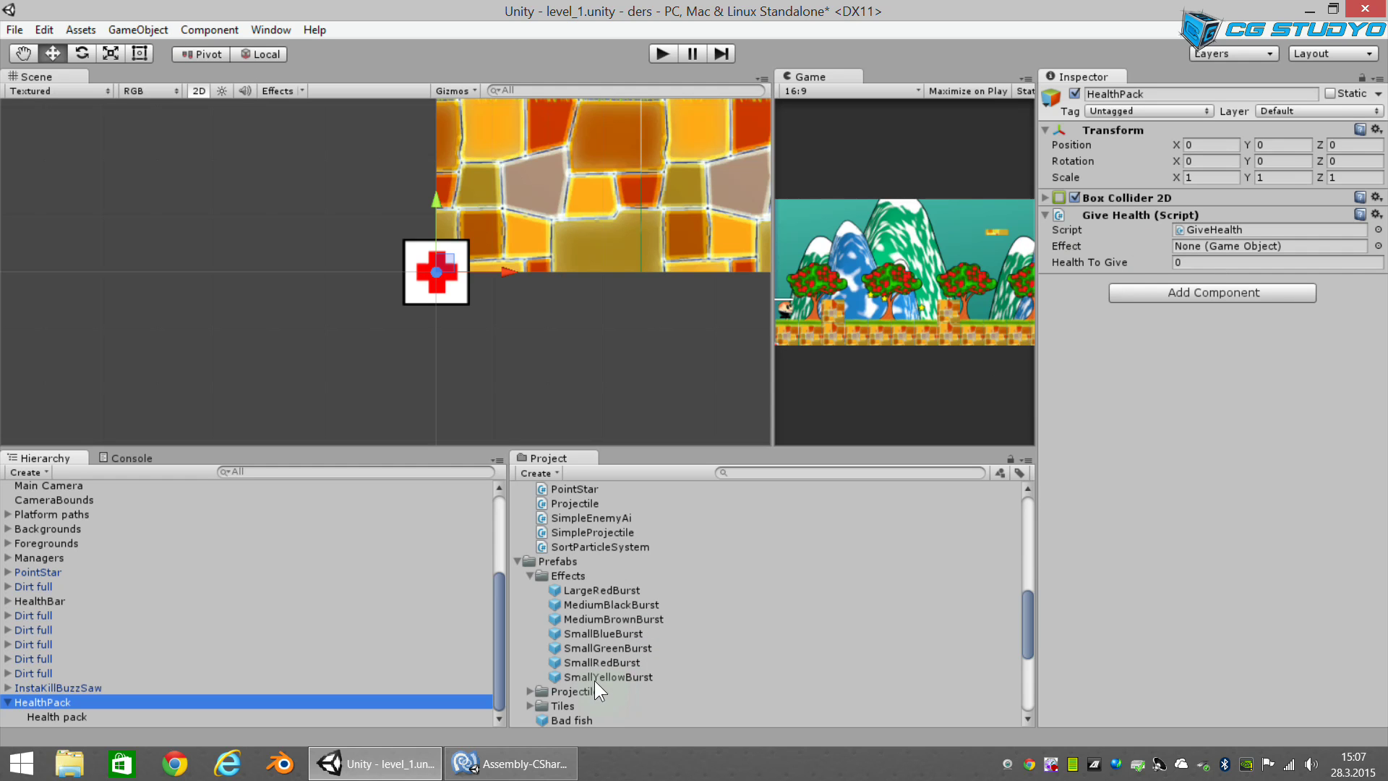
drag(599, 645, 1198, 253)
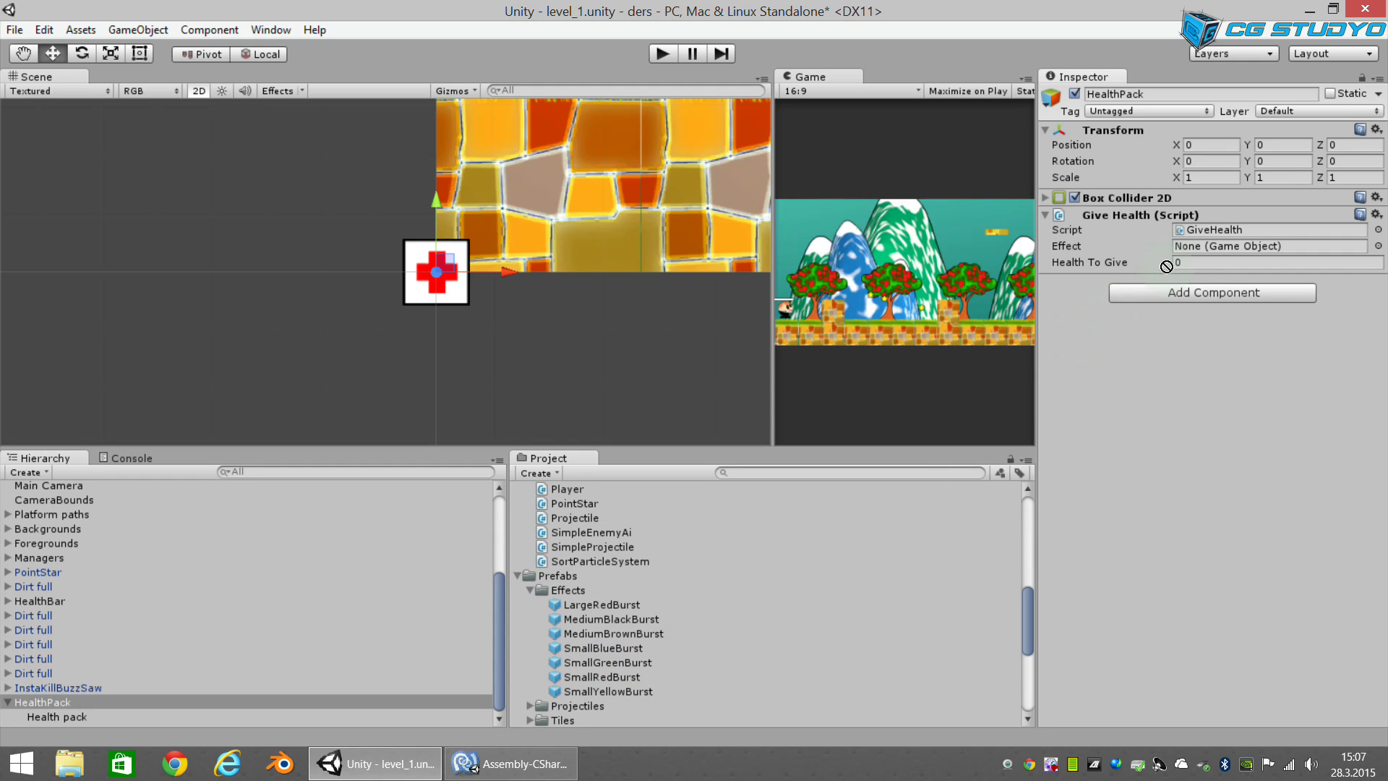
click(1191, 262)
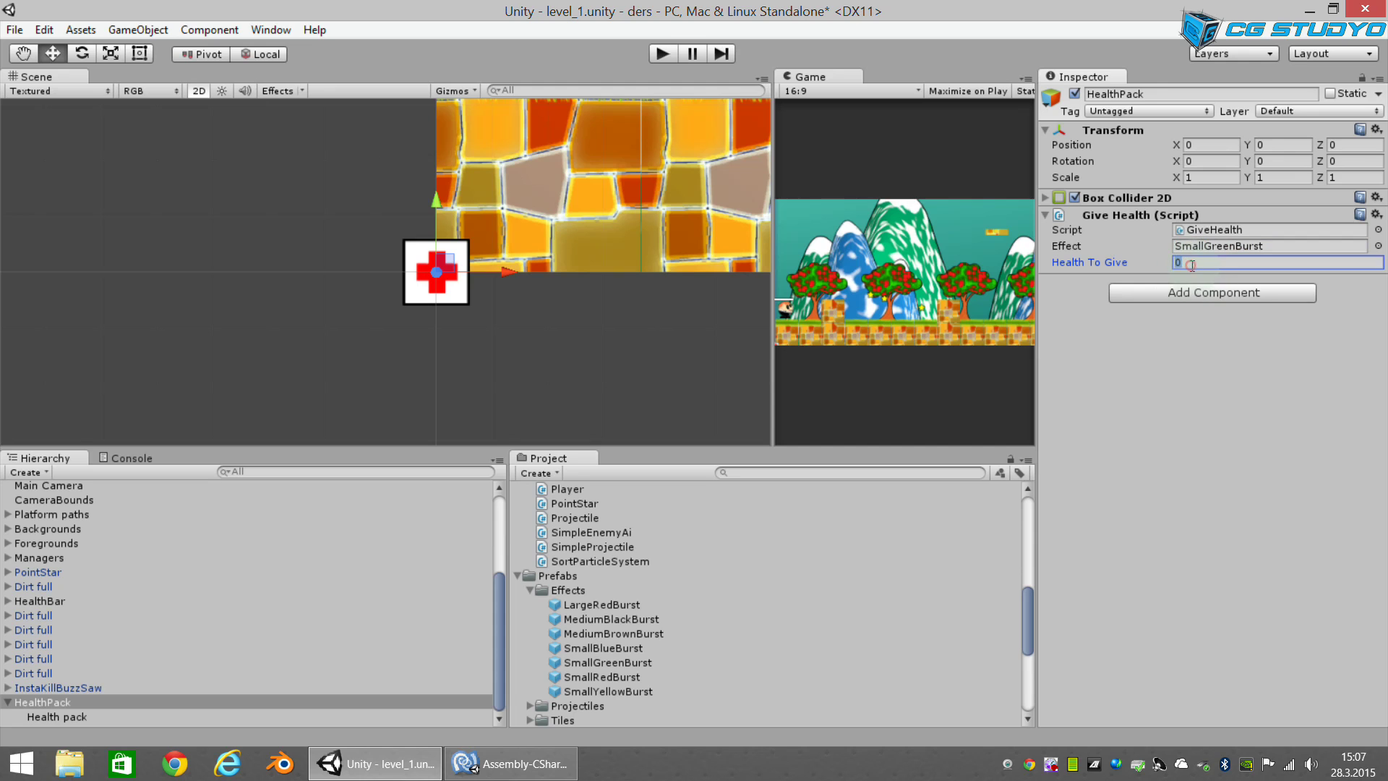
text(25)
click(47, 701)
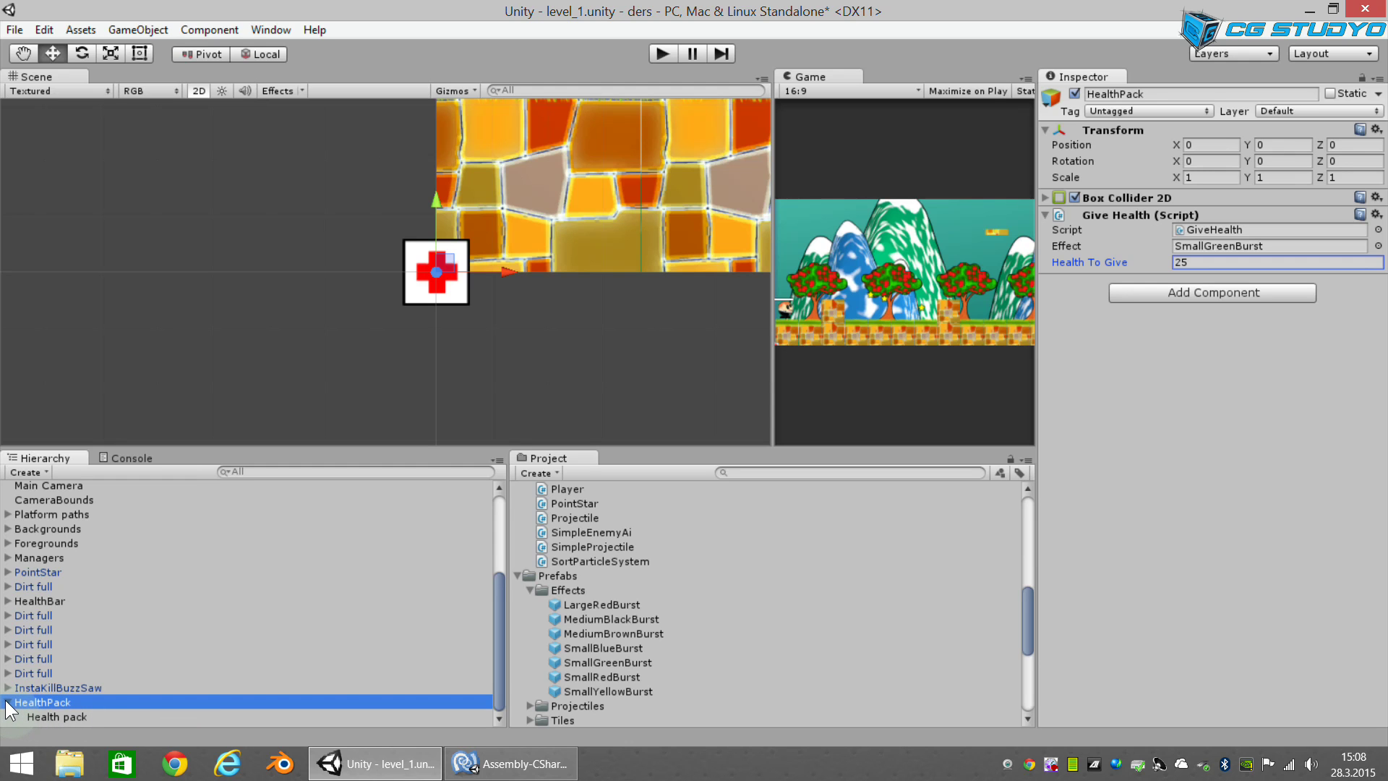
click(7, 702)
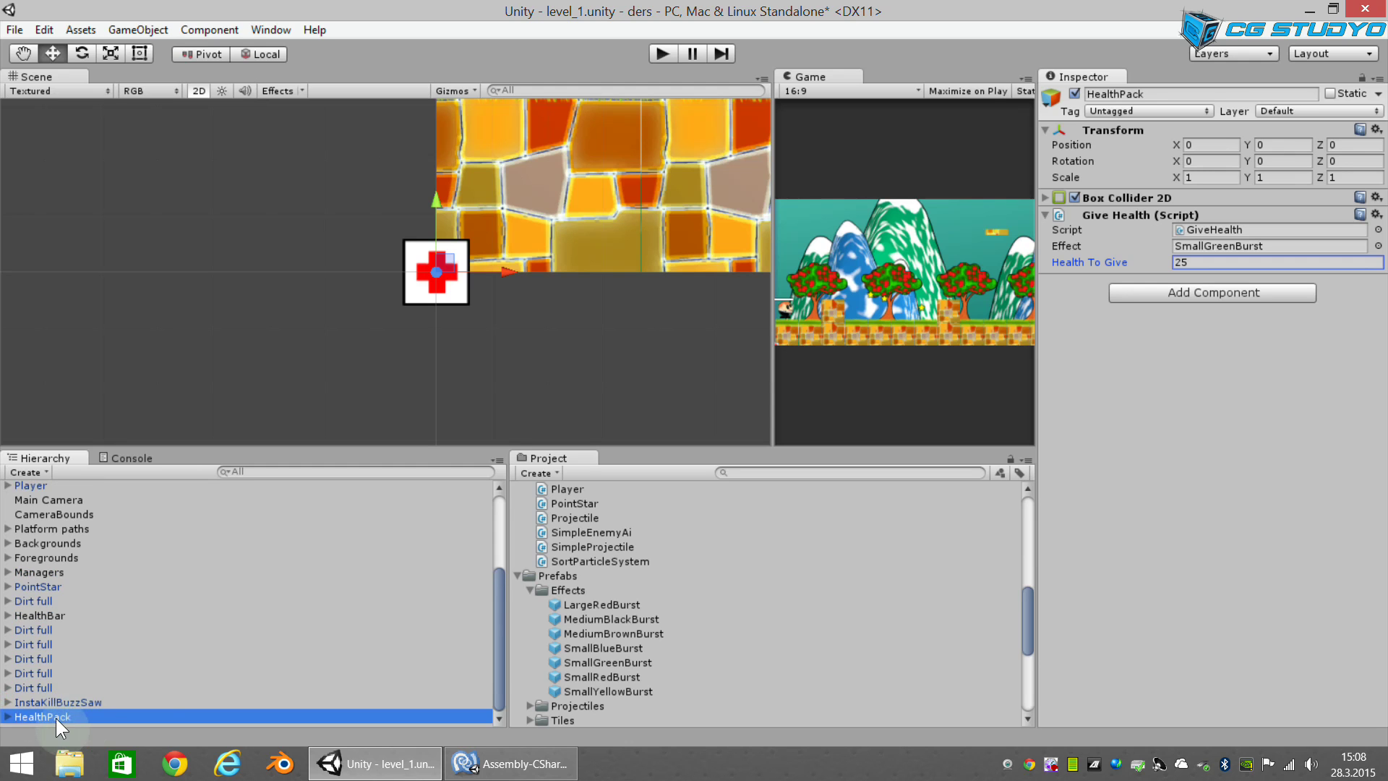
Step: Save the HealthPack object as a prefab in the Prefabs folder
scroll(745, 712, up, 3)
scroll(743, 709, down, 3)
click(529, 592)
scroll(578, 593, down, 2)
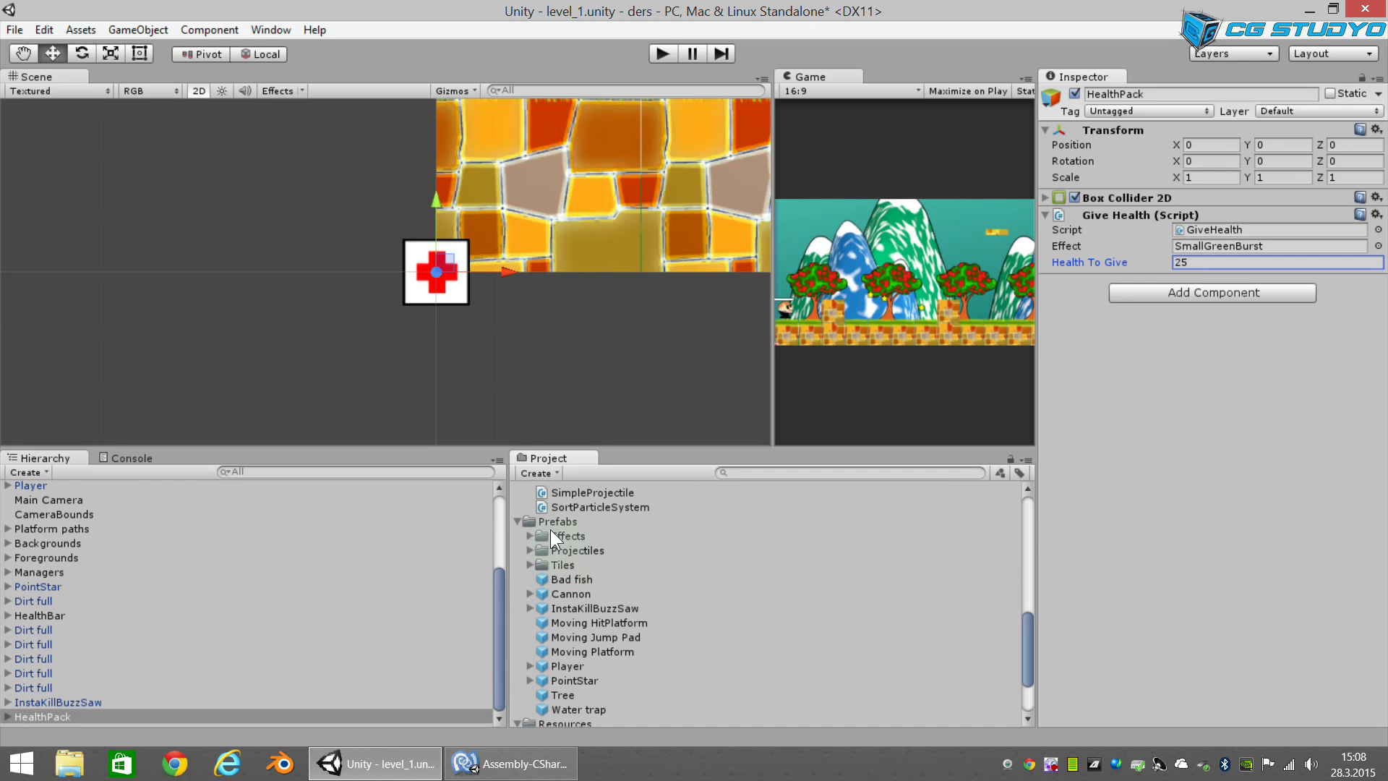
drag(54, 717, 543, 525)
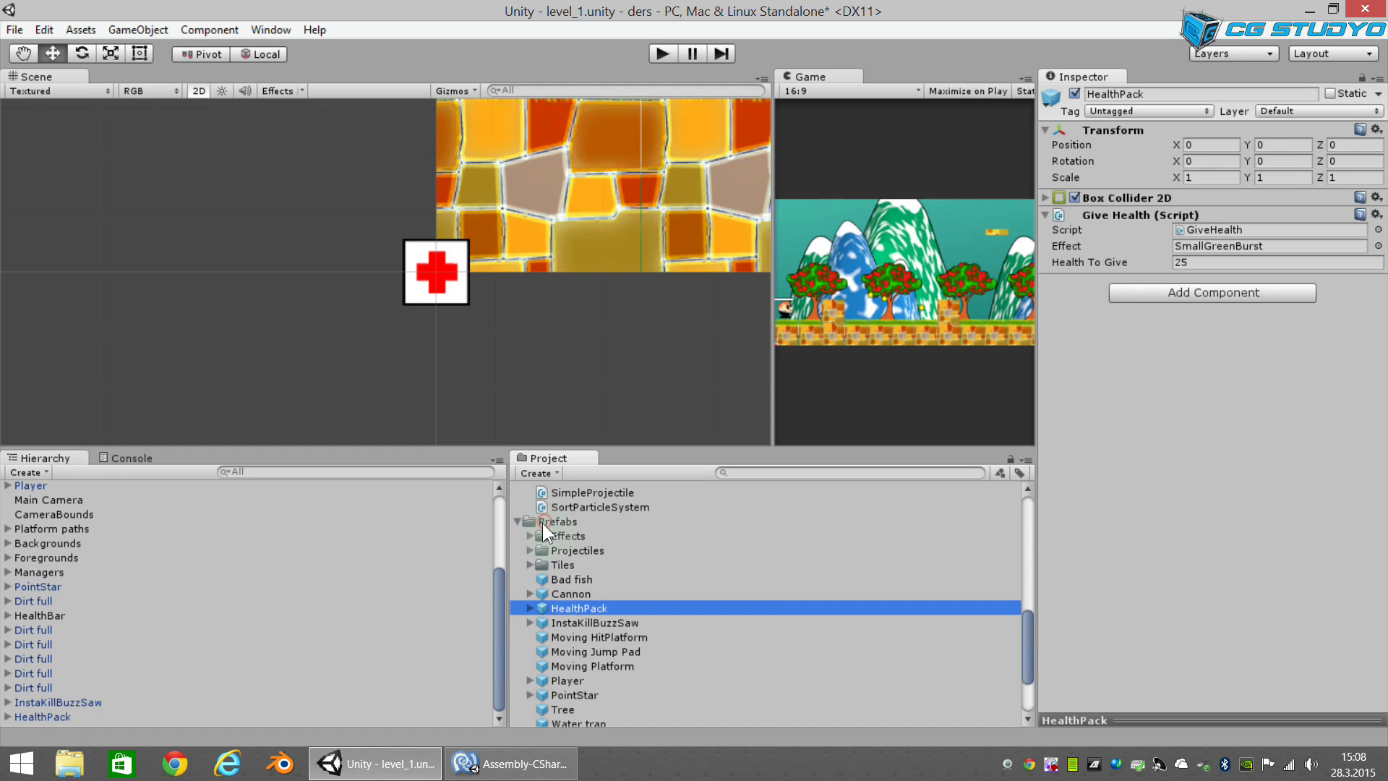
Step: Delete the original scene HealthPack and place a new prefab instance beside the tree
click(41, 718)
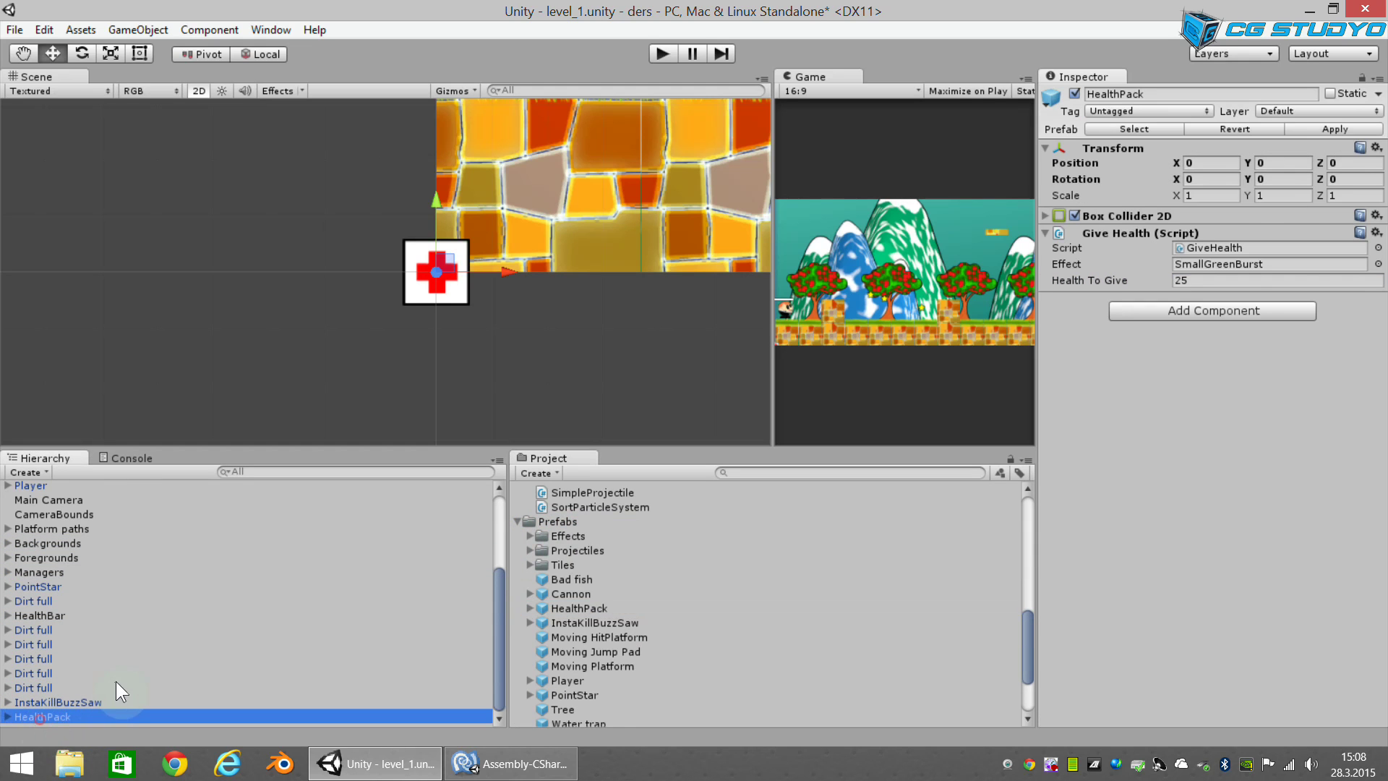
key(Delete)
mouse_move(607, 348)
middle_down()
mouse_move(548, 325)
mouse_move(520, 371)
middle_up()
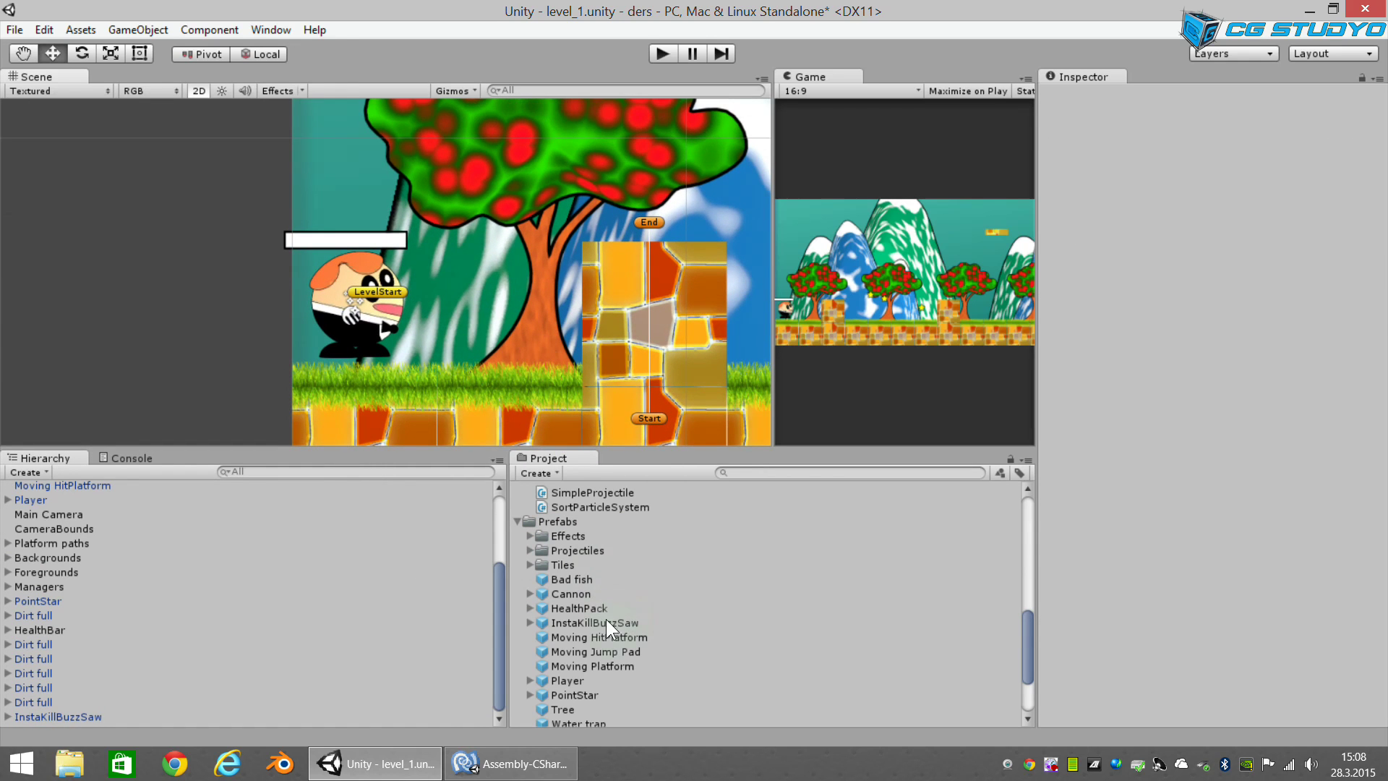
scroll(594, 629, down, 2)
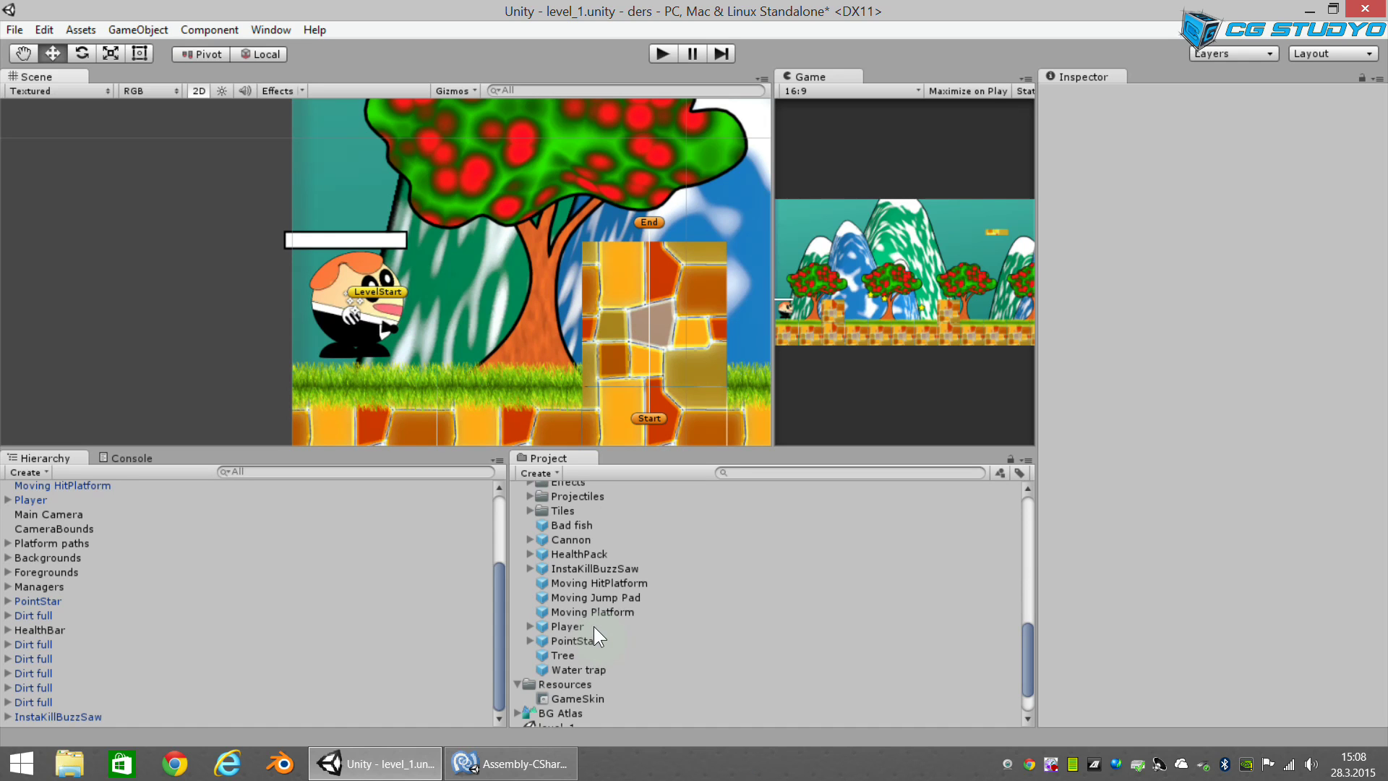
drag(584, 553, 493, 240)
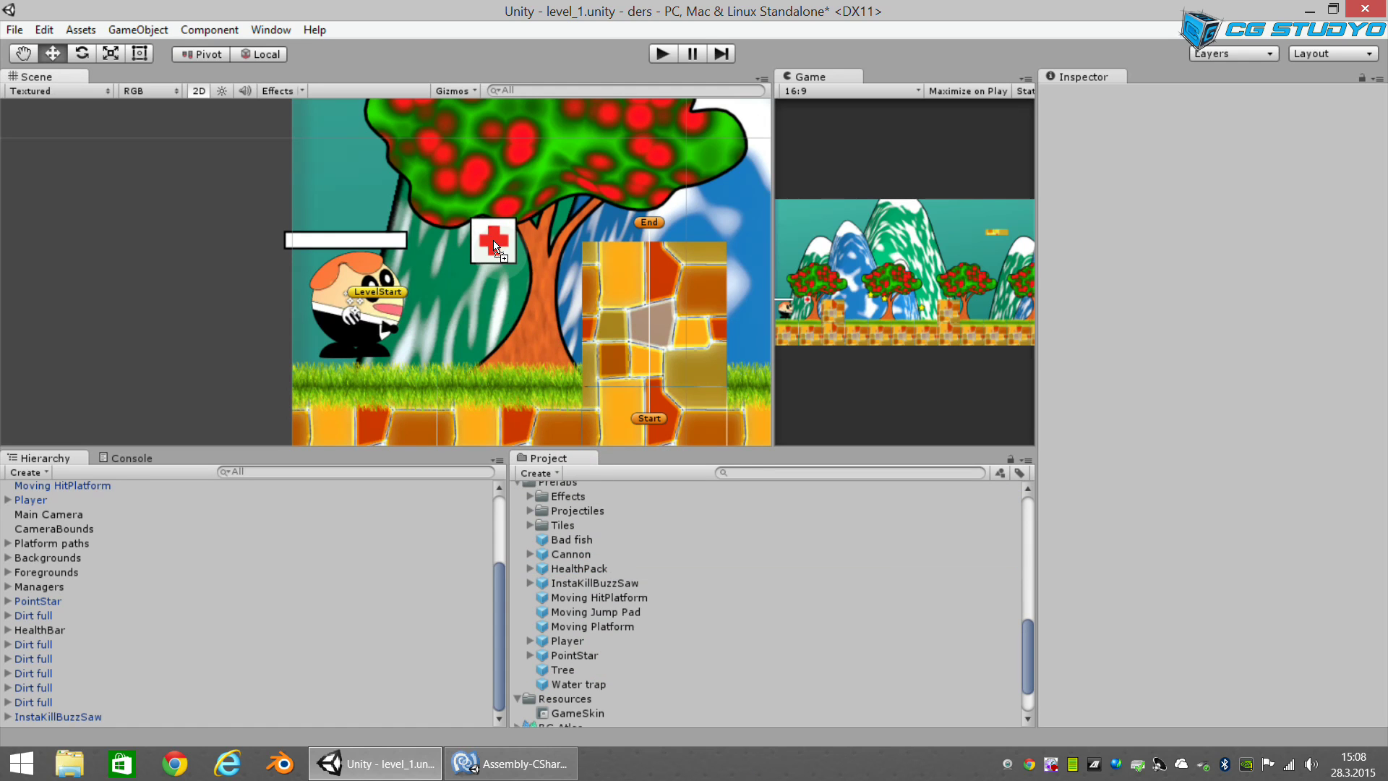
click(664, 54)
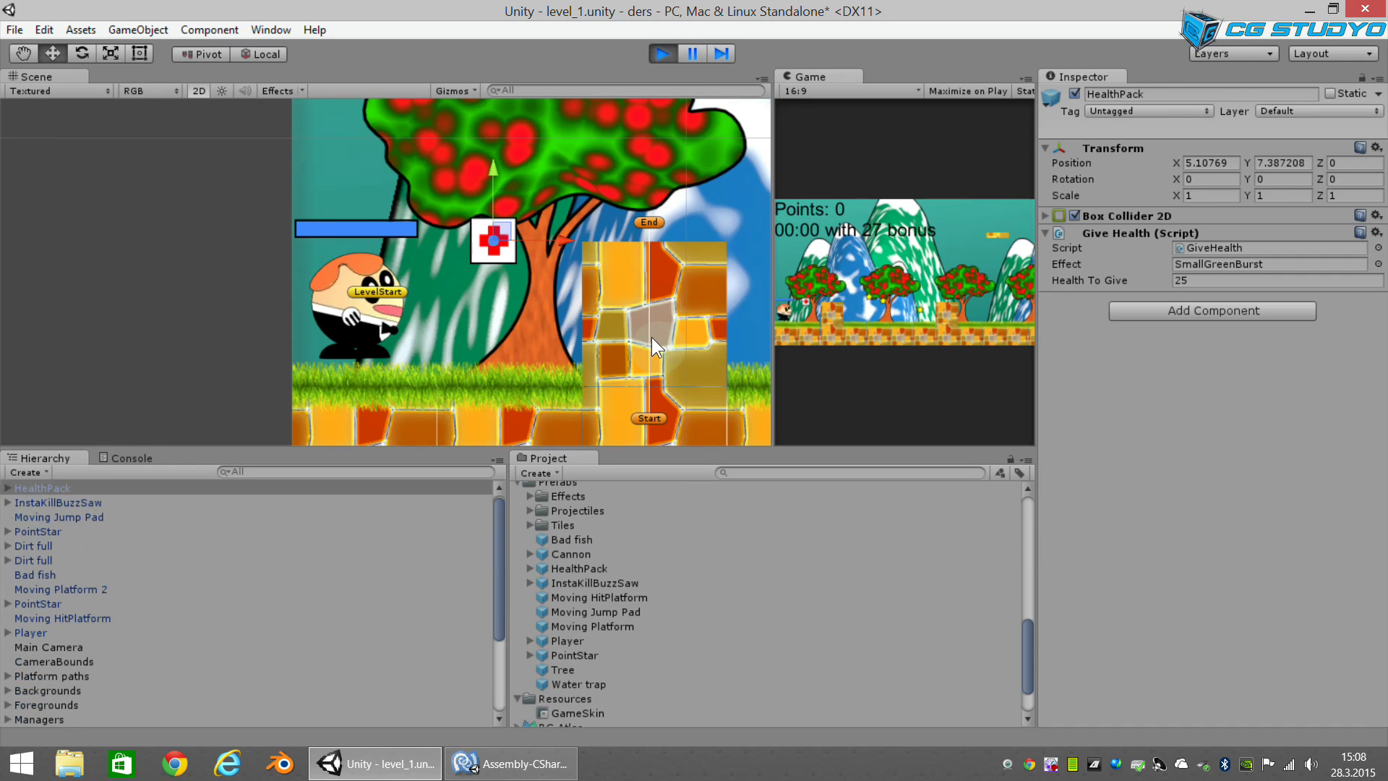
click(661, 52)
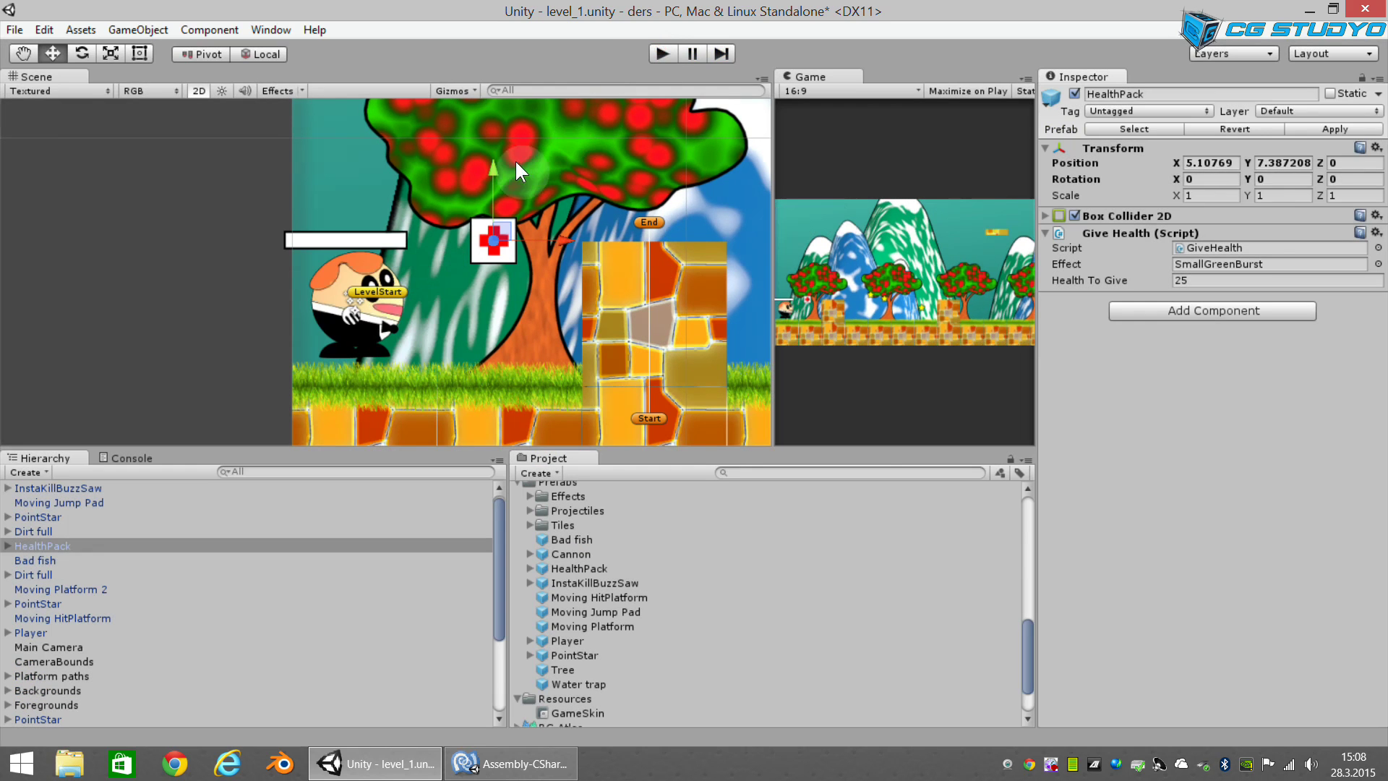
click(657, 55)
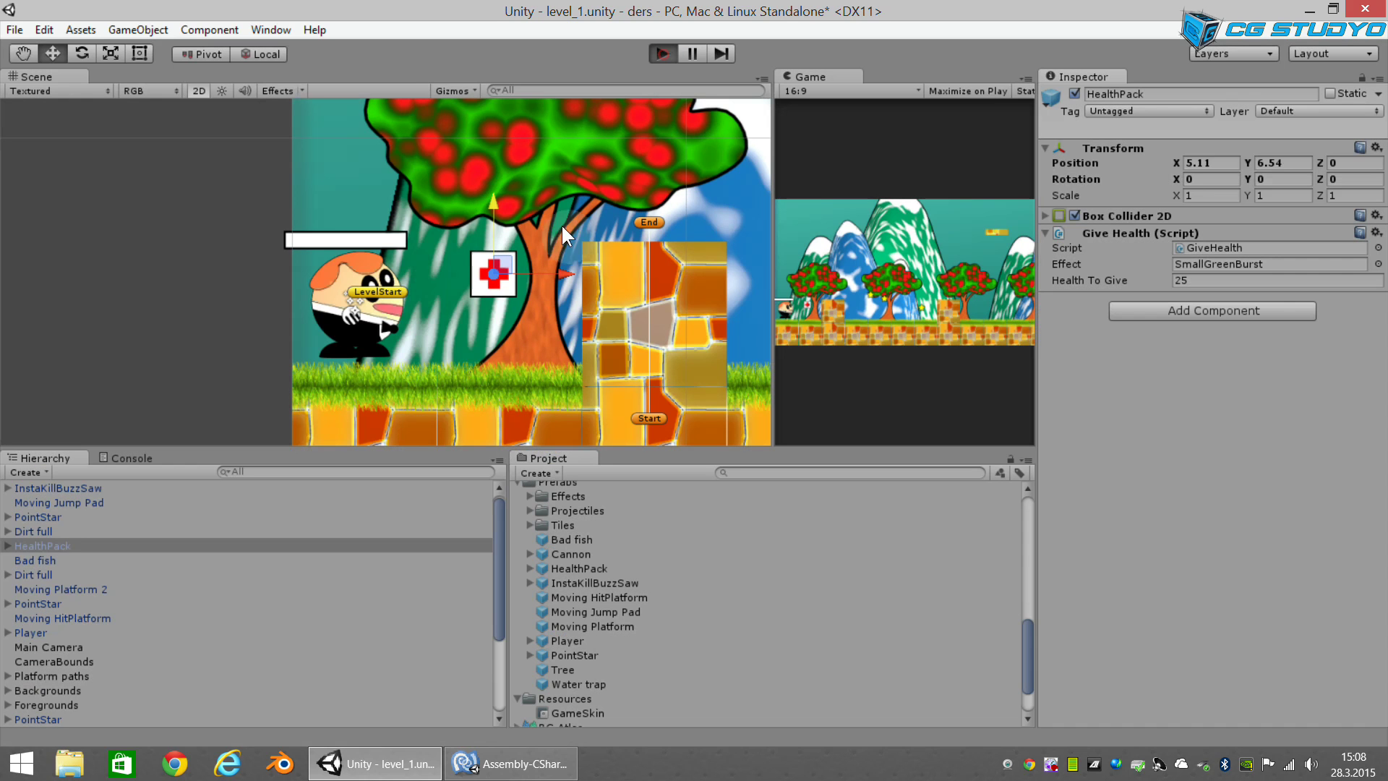
key(Right)
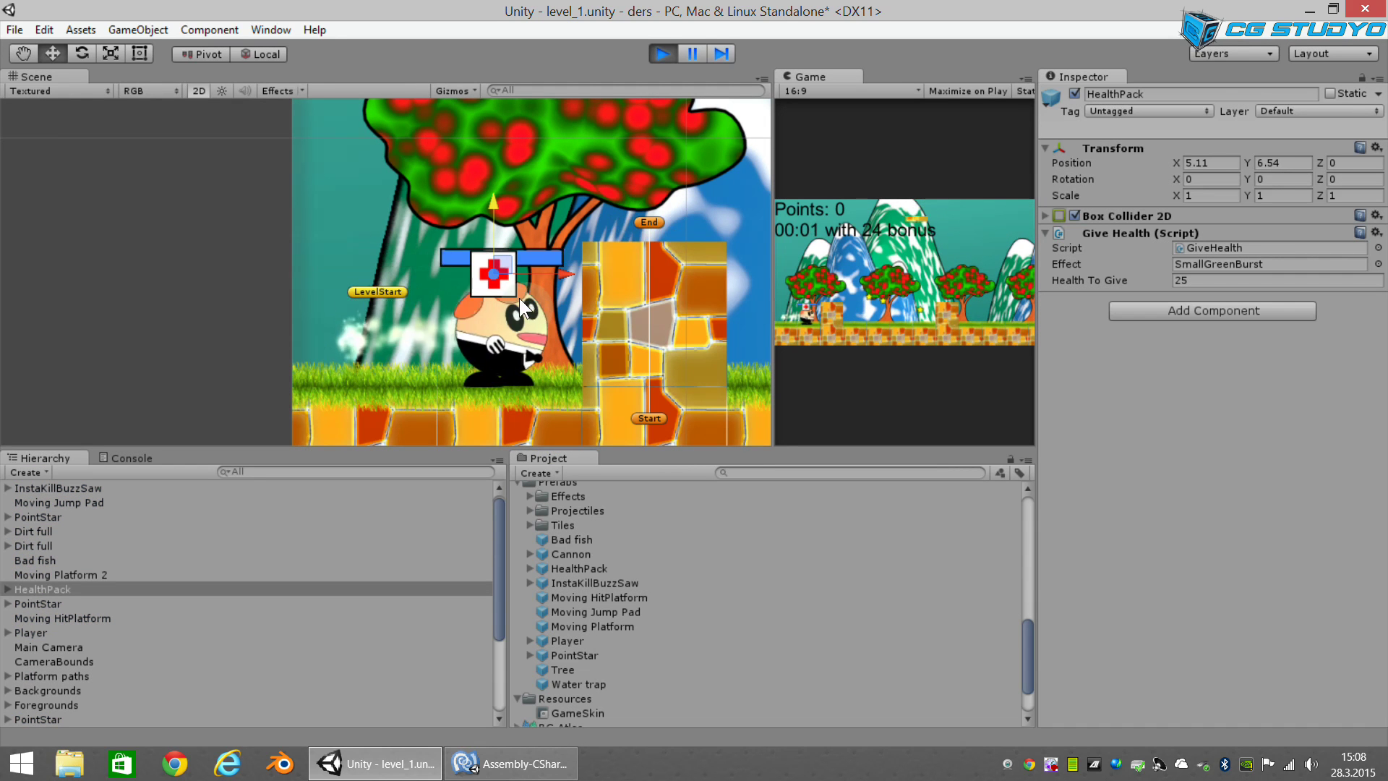
key(Left)
key(Right)
key(Left)
key(Right)
click(660, 55)
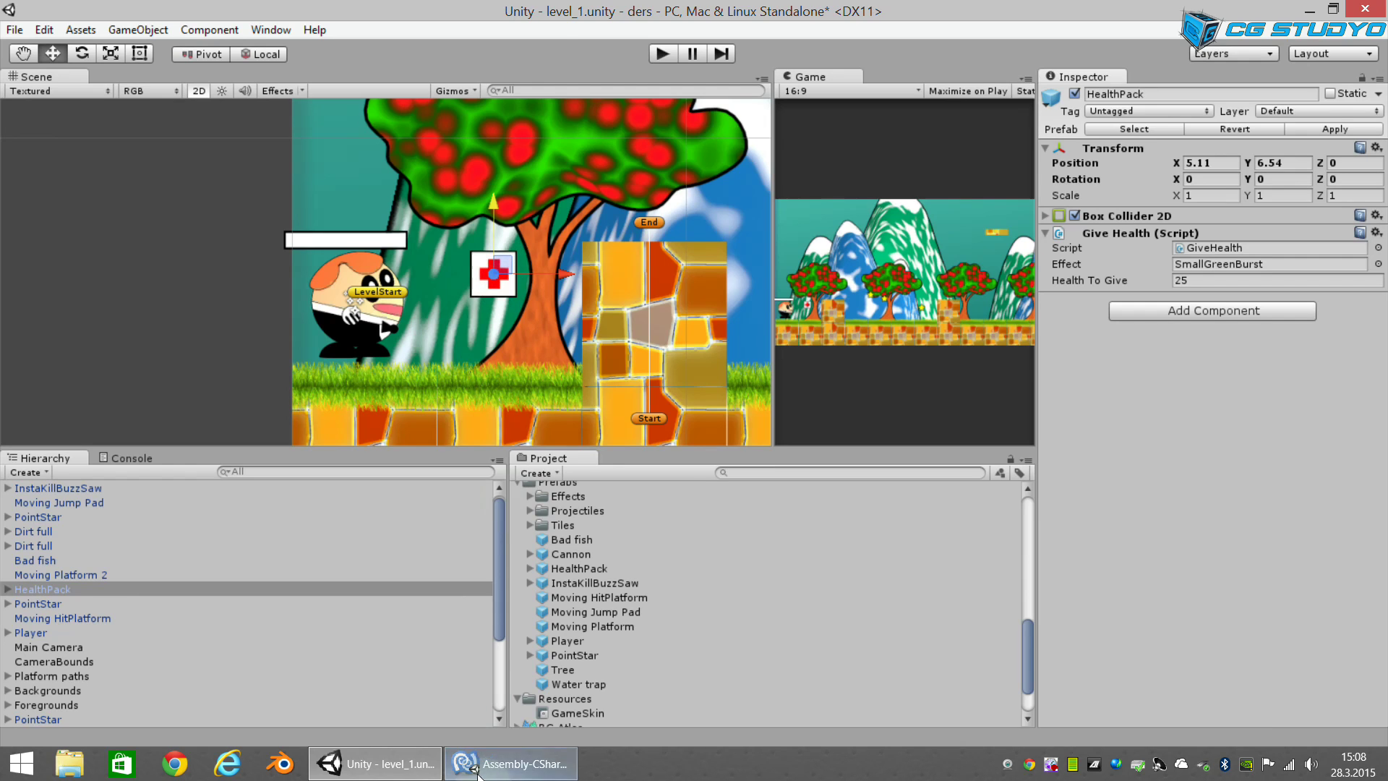
Step: Add an empty public void OnTriggerEnter2D(Collider2D other) method to GiveHealth.cs
click(510, 763)
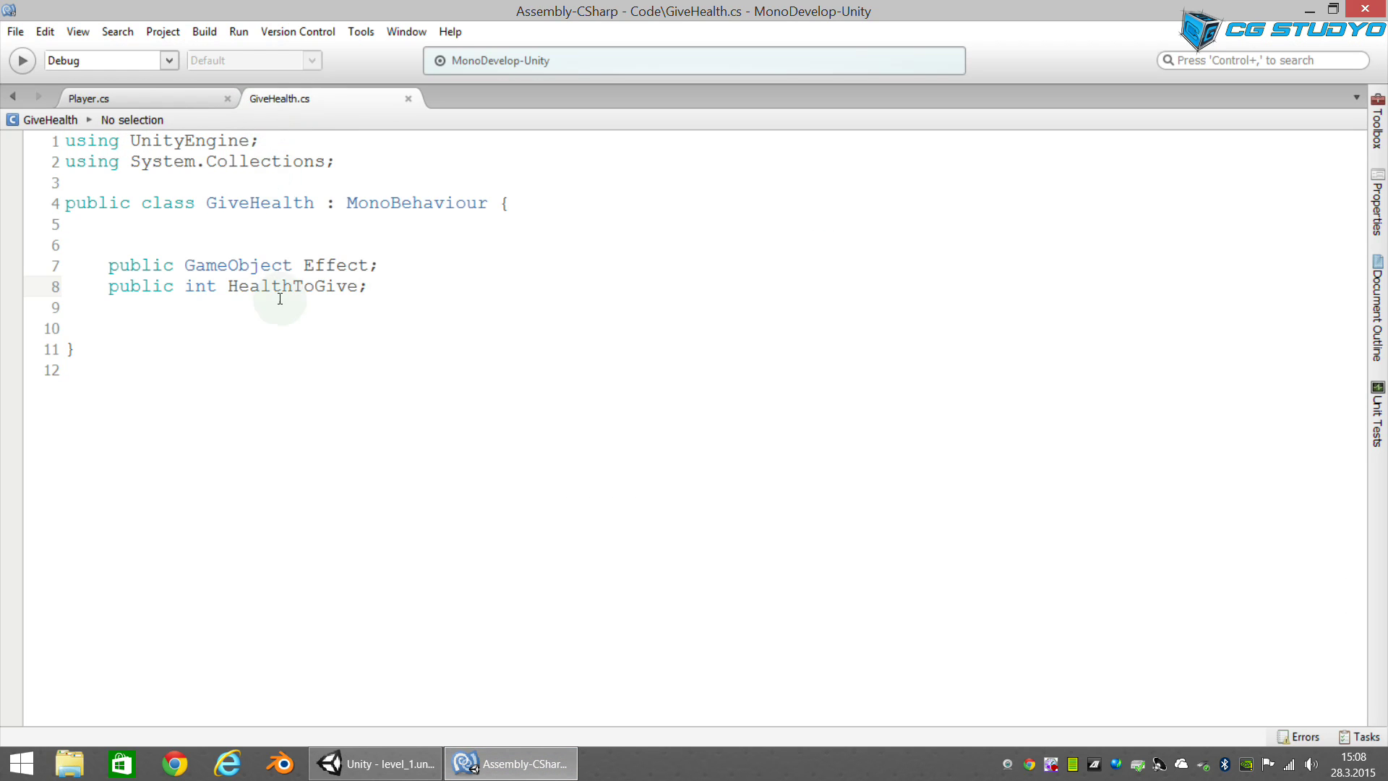
click(388, 285)
key(Return)
key(Return)
text(public void OnTriggerEnter2D()
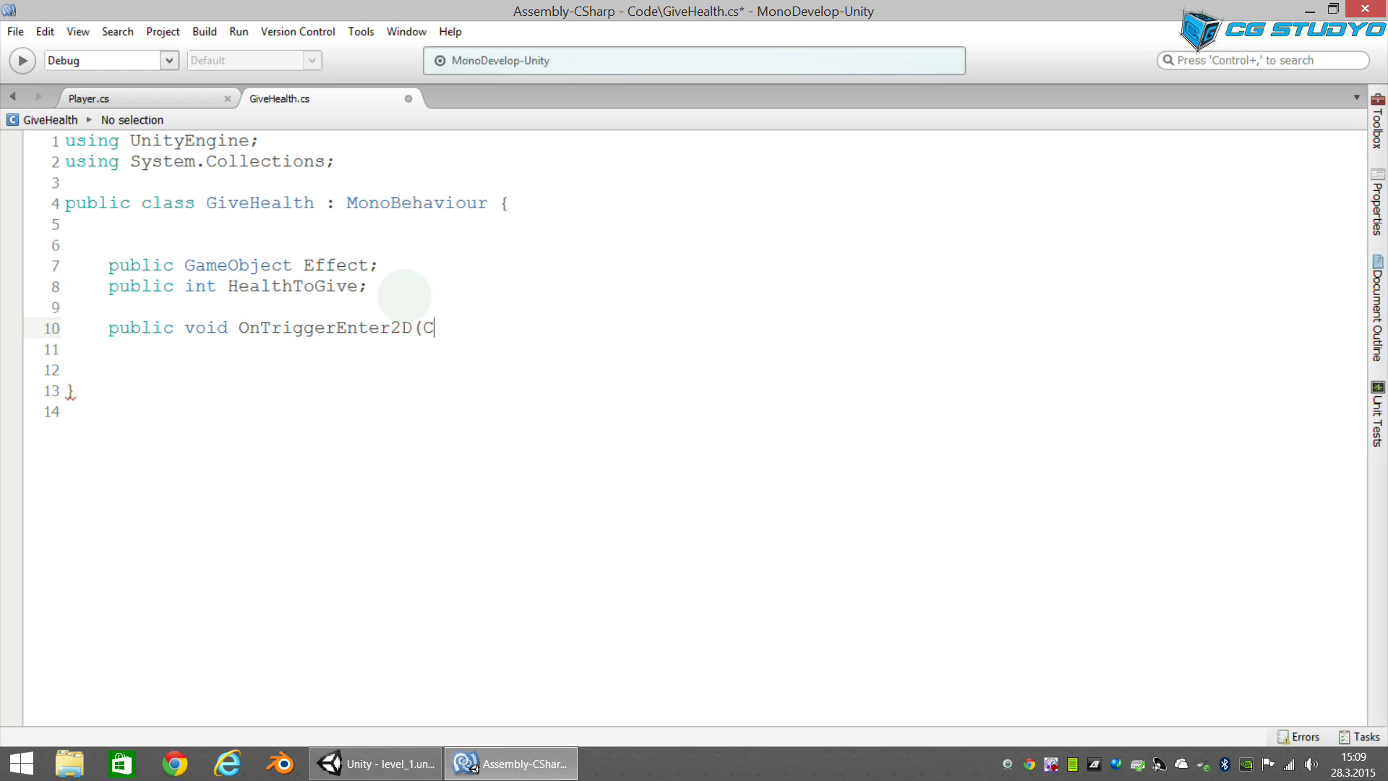
text(Collider)
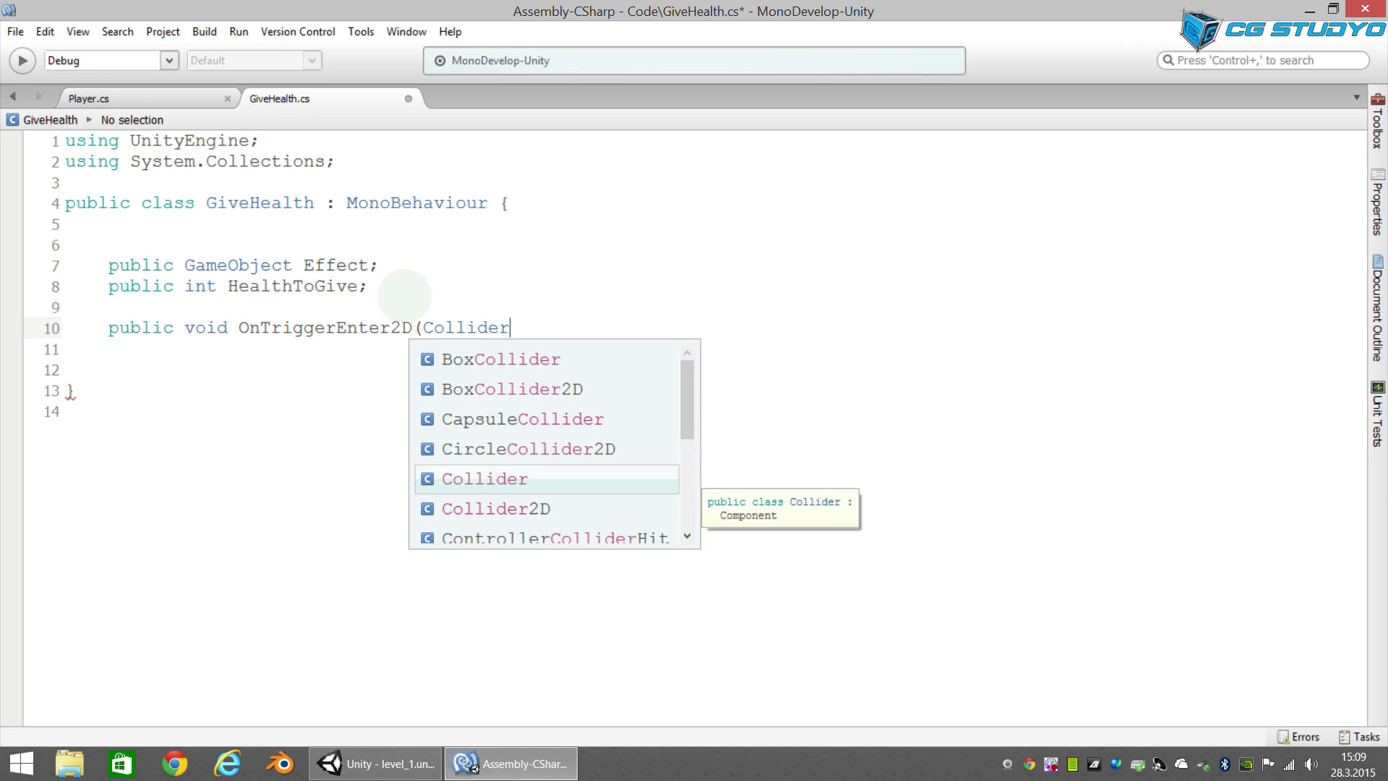
text('d)
key(BackSpace)
key(BackSpace)
key(BackSpace)
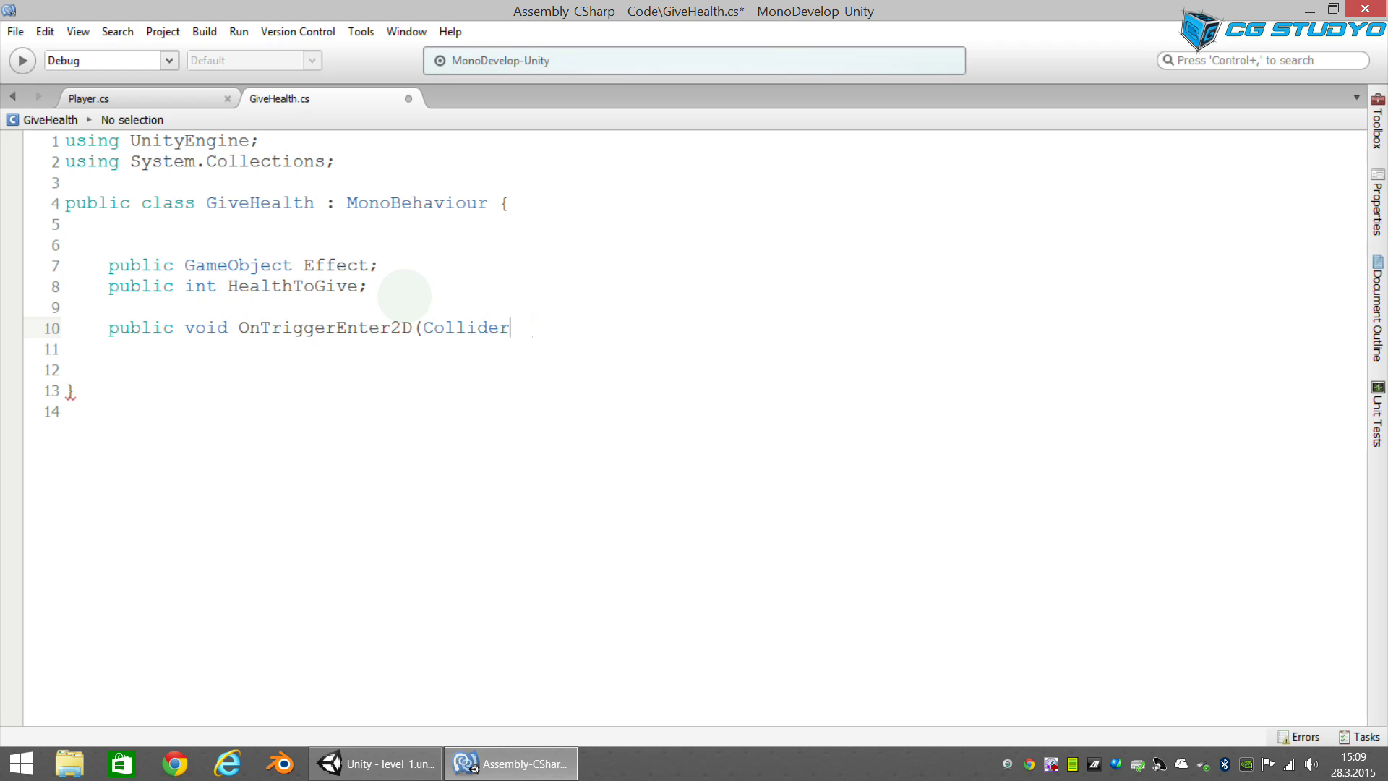
text(2D other))
key(Return)
text({)
key(Return)
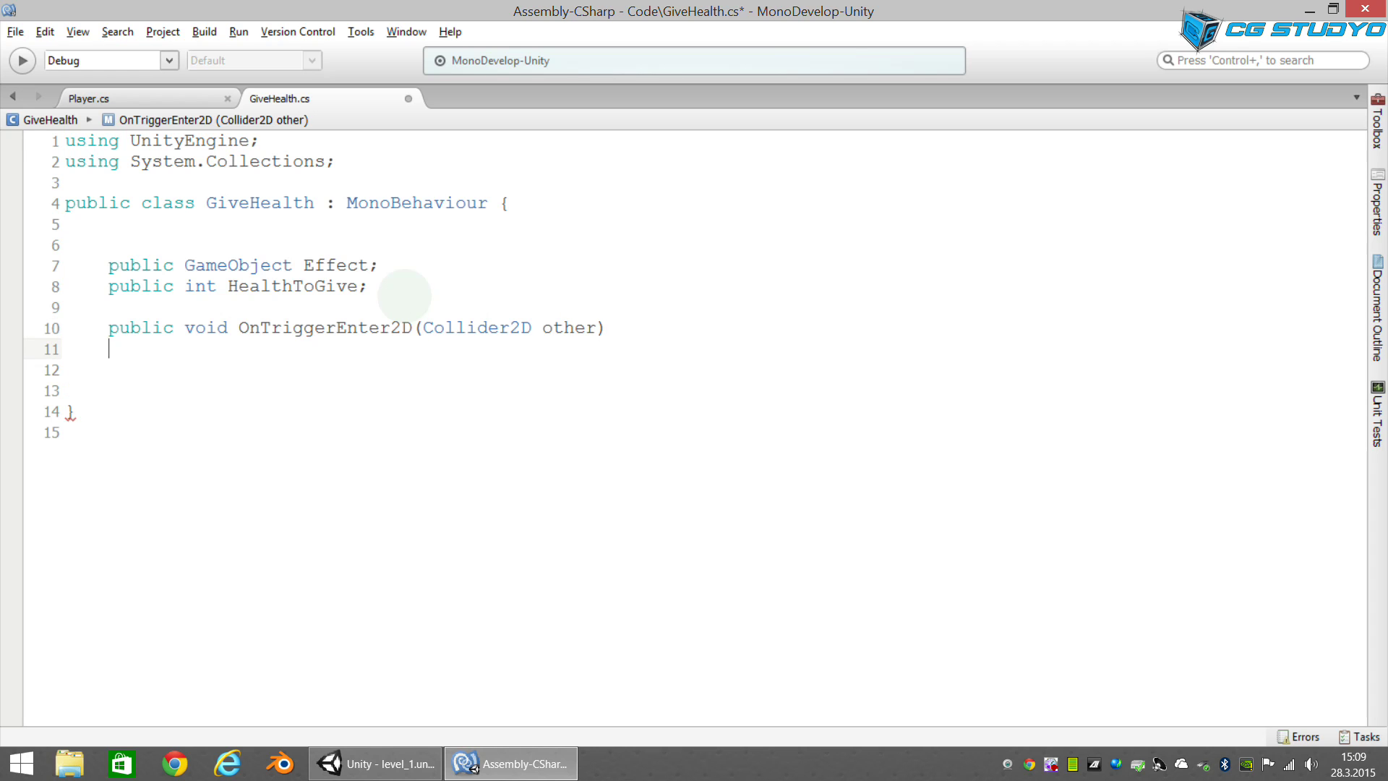
key(Return)
key(Return)
text(})
key(Up)
key(Up)
key(Return)
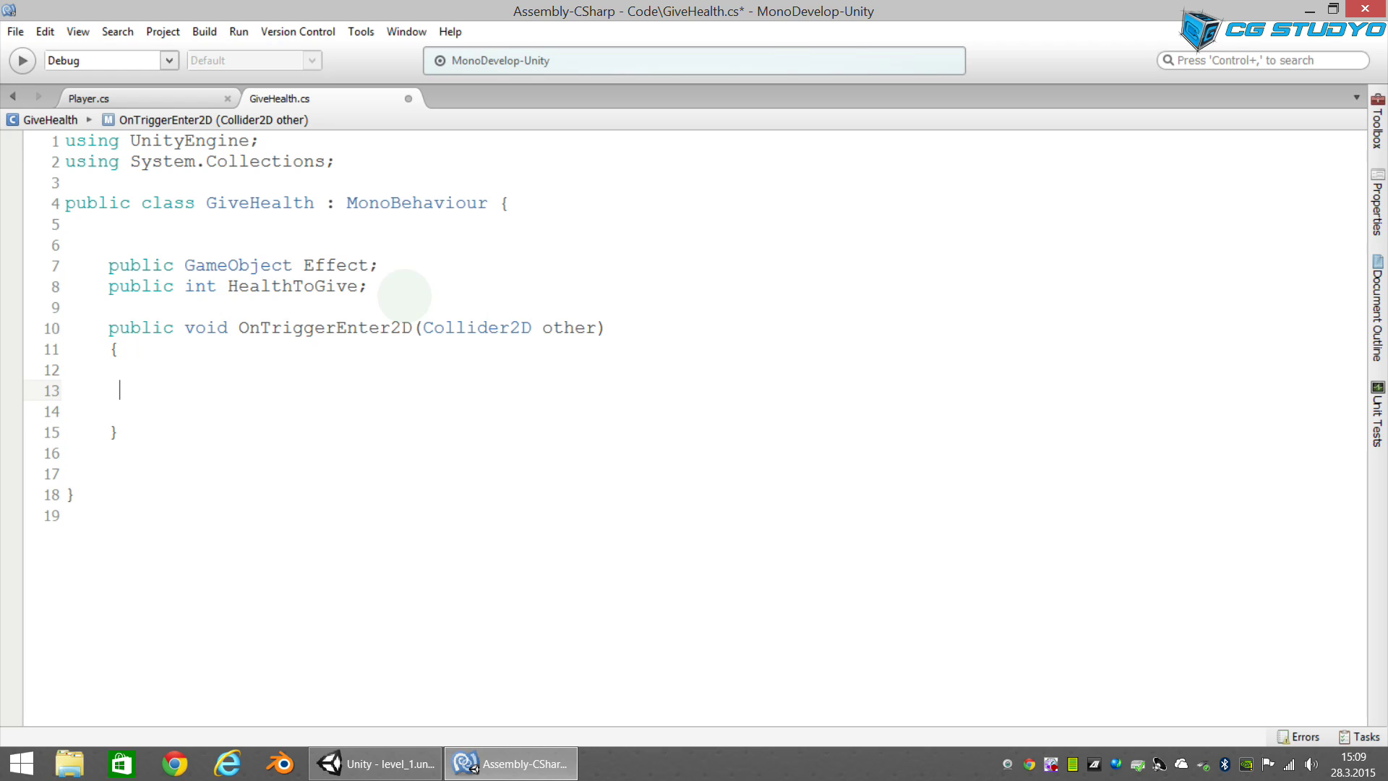
Step: Inside it, fetch other.GetComponent<Player>() and return if player is null
text(var player)
text(=o)
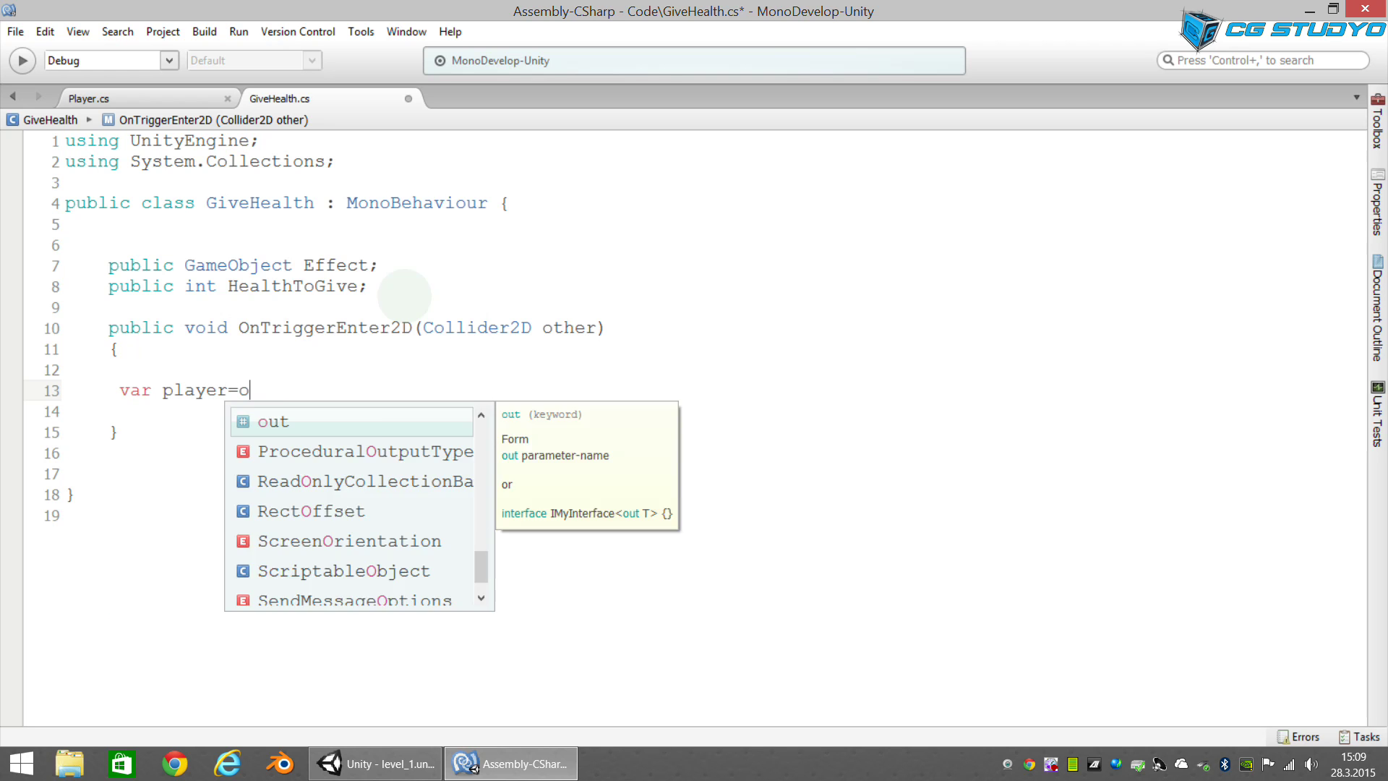
text(ther)
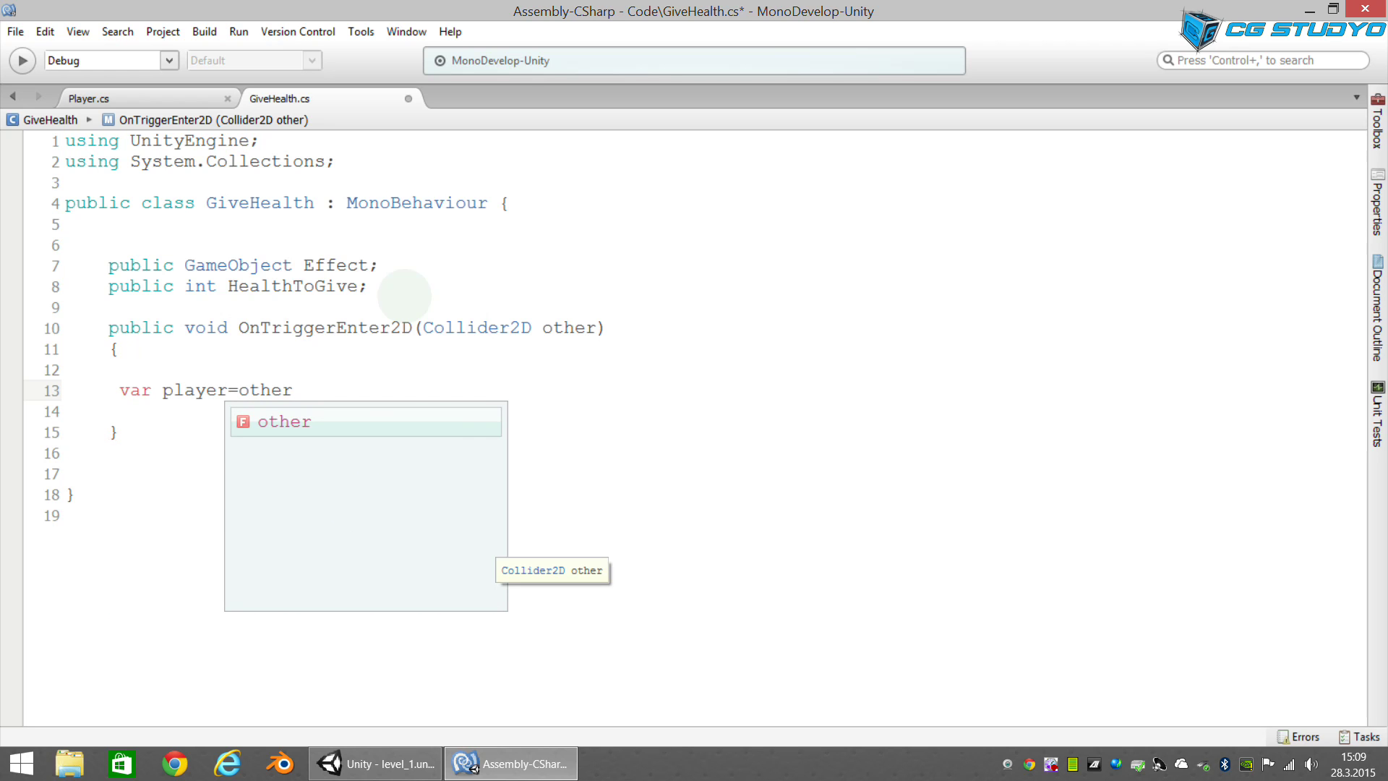
text(.GetCo)
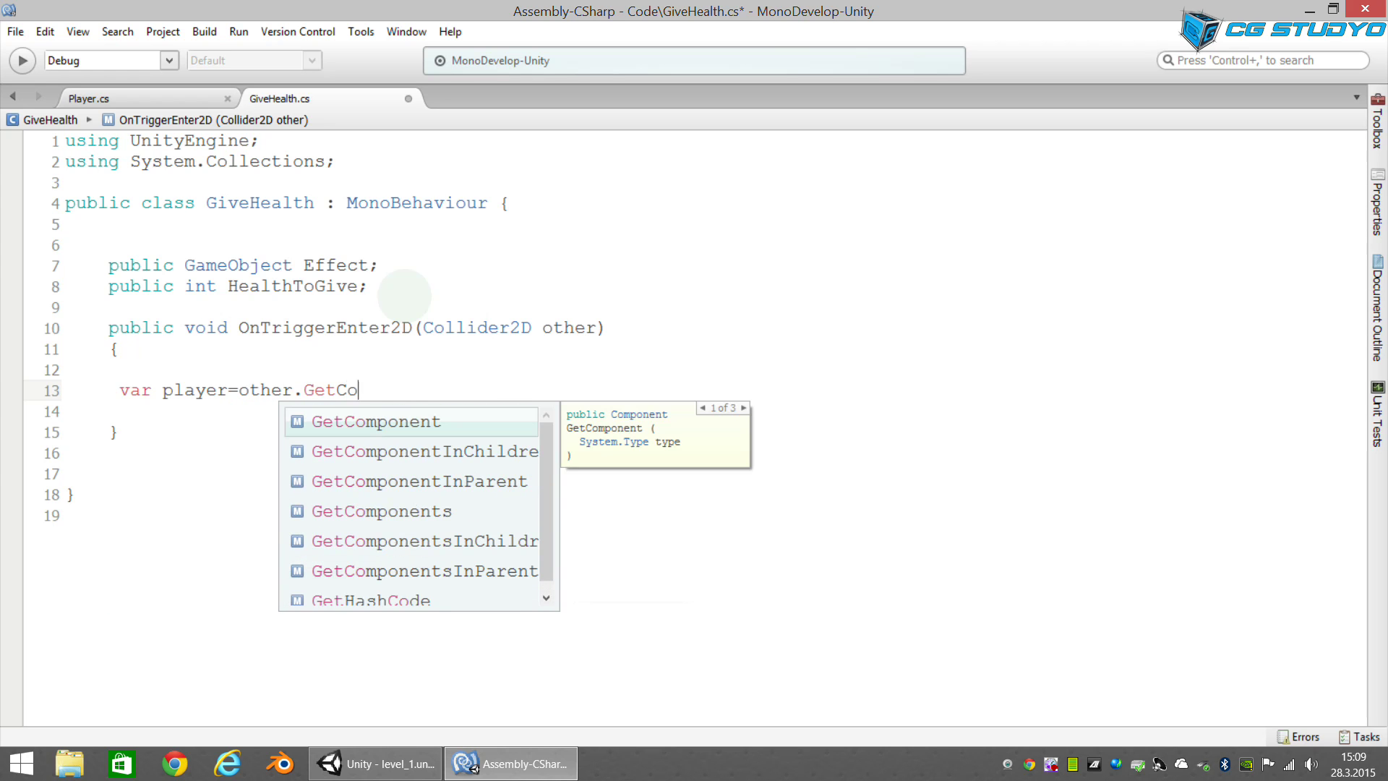
text(m)
key(Return)
text(<)
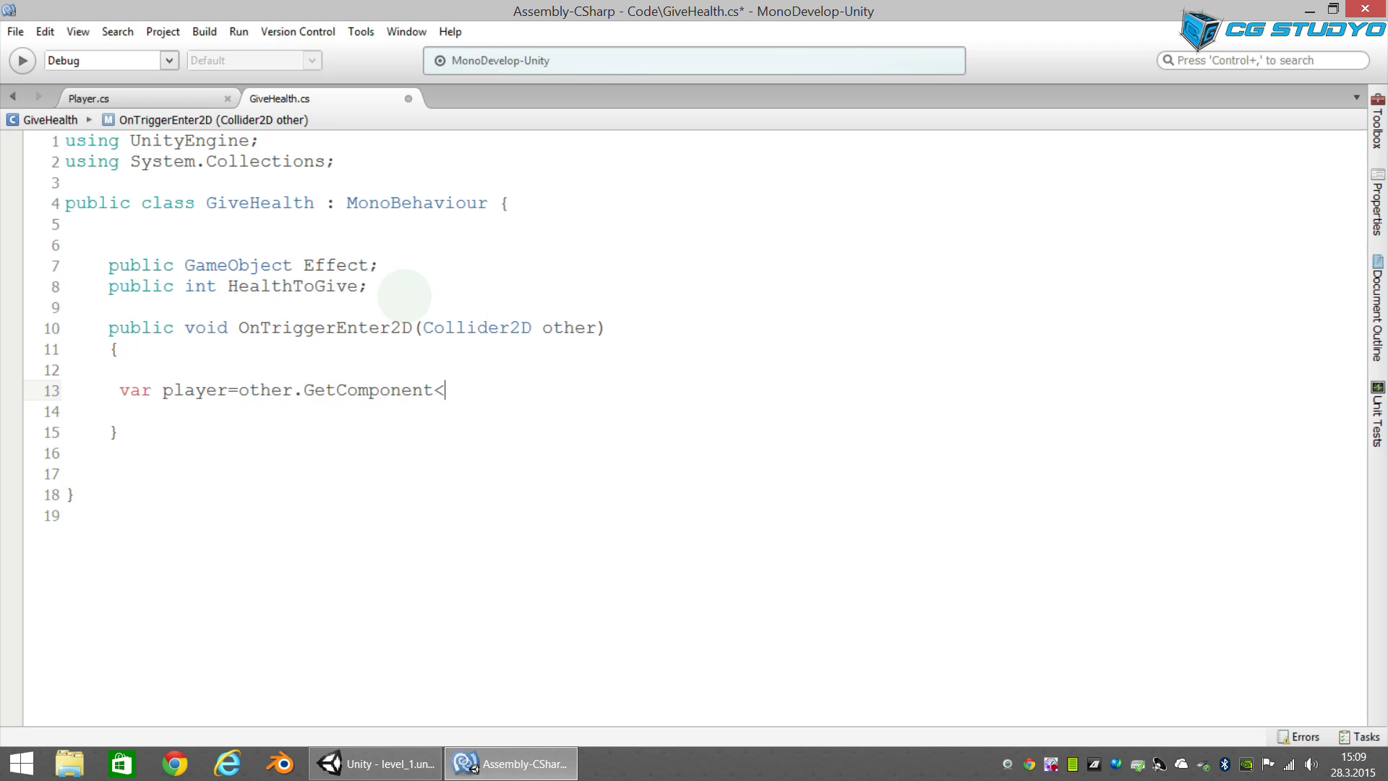
text(Player>)
text(();)
key(Return)
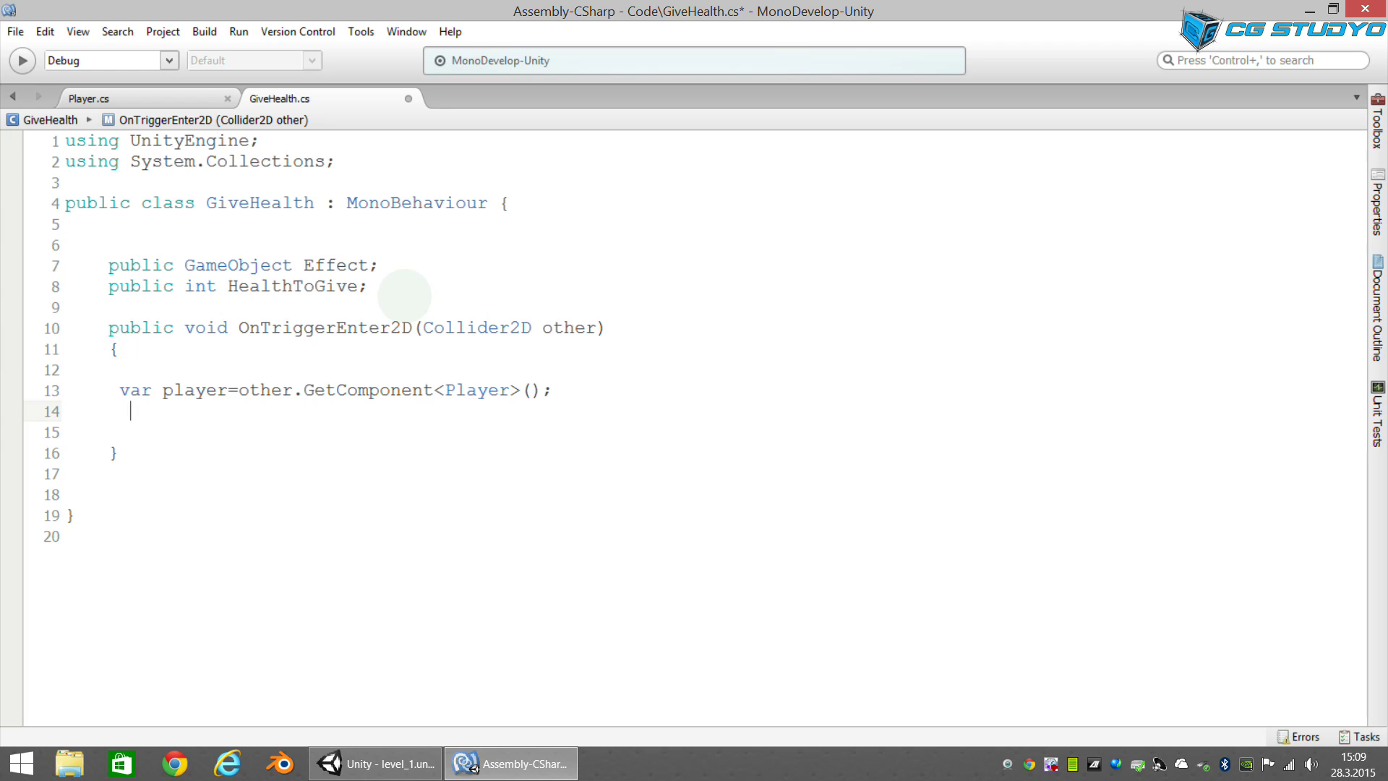
text(if ()
text(player)
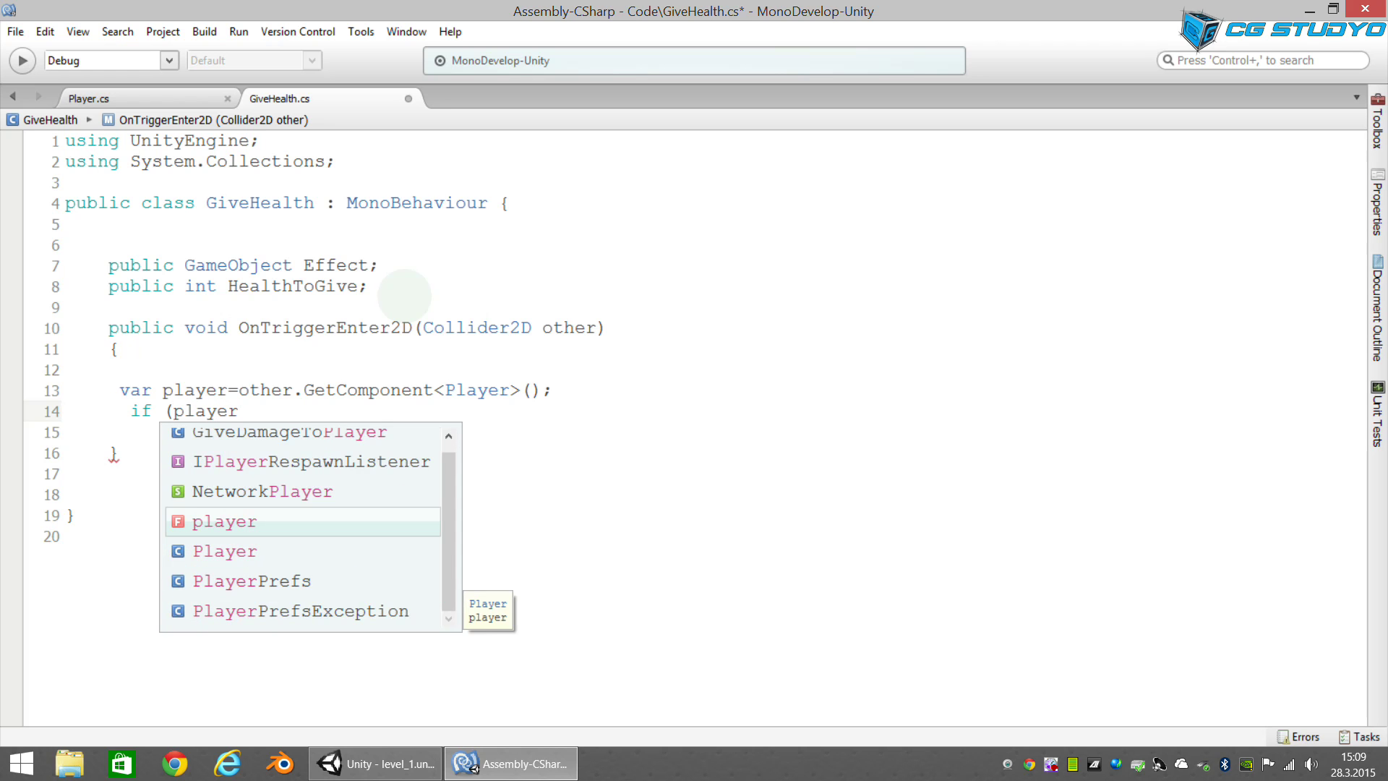
text(==null)
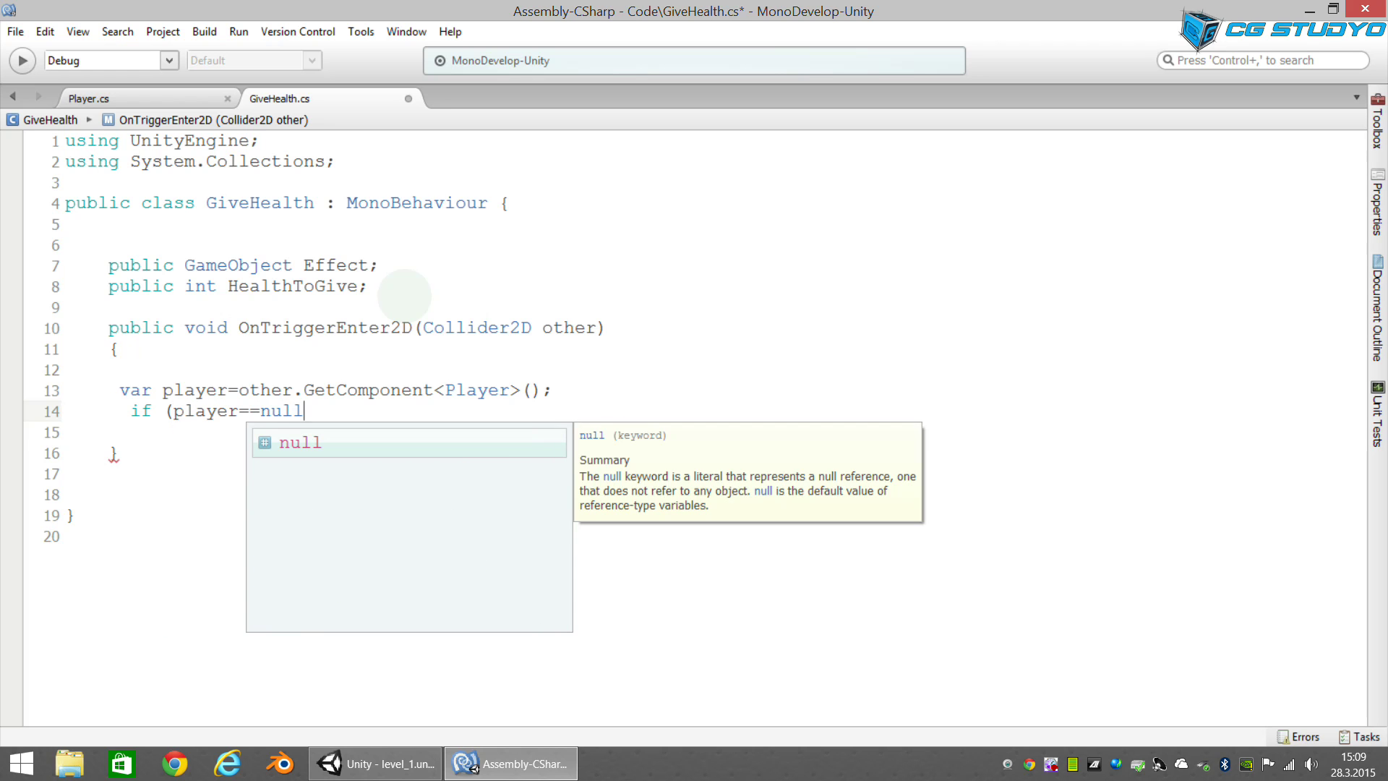
text())
key(Return)
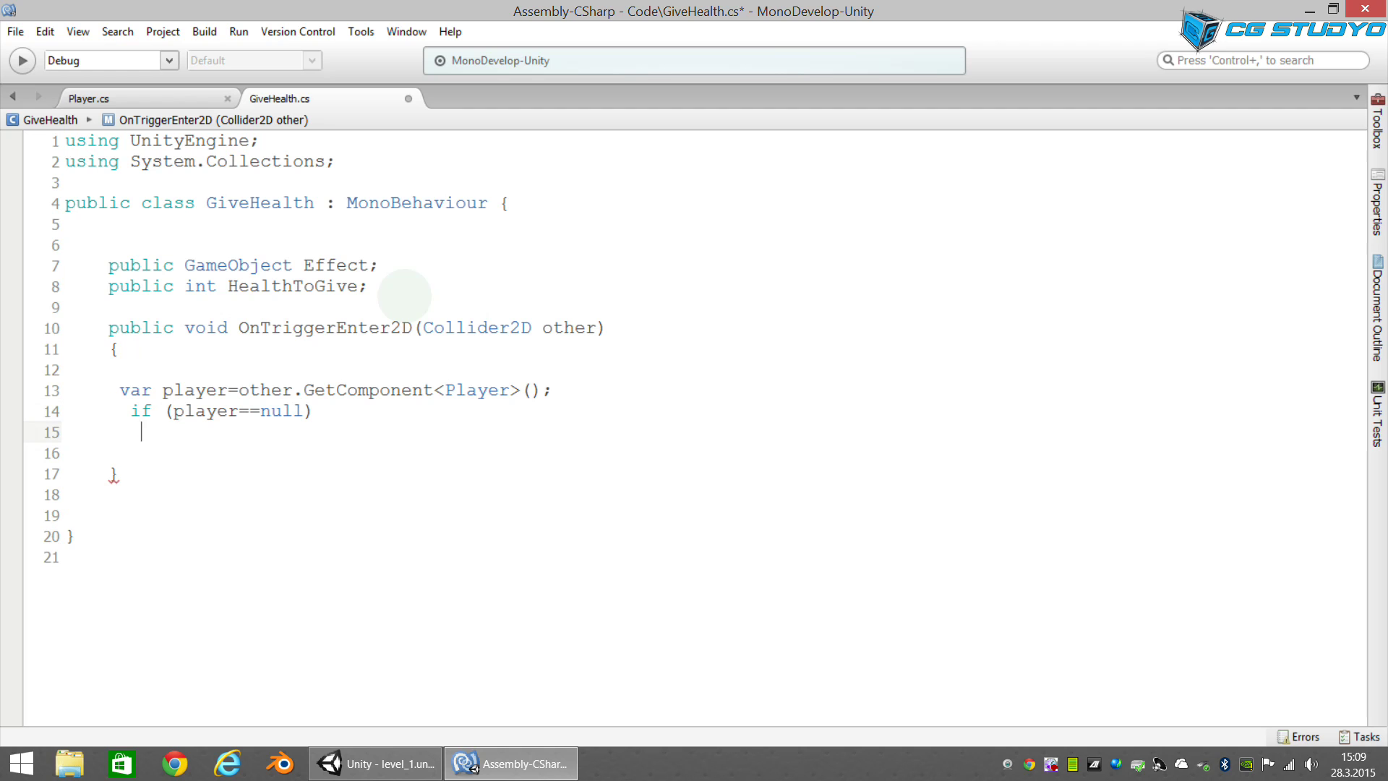
text(return;)
key(Return)
key(Return)
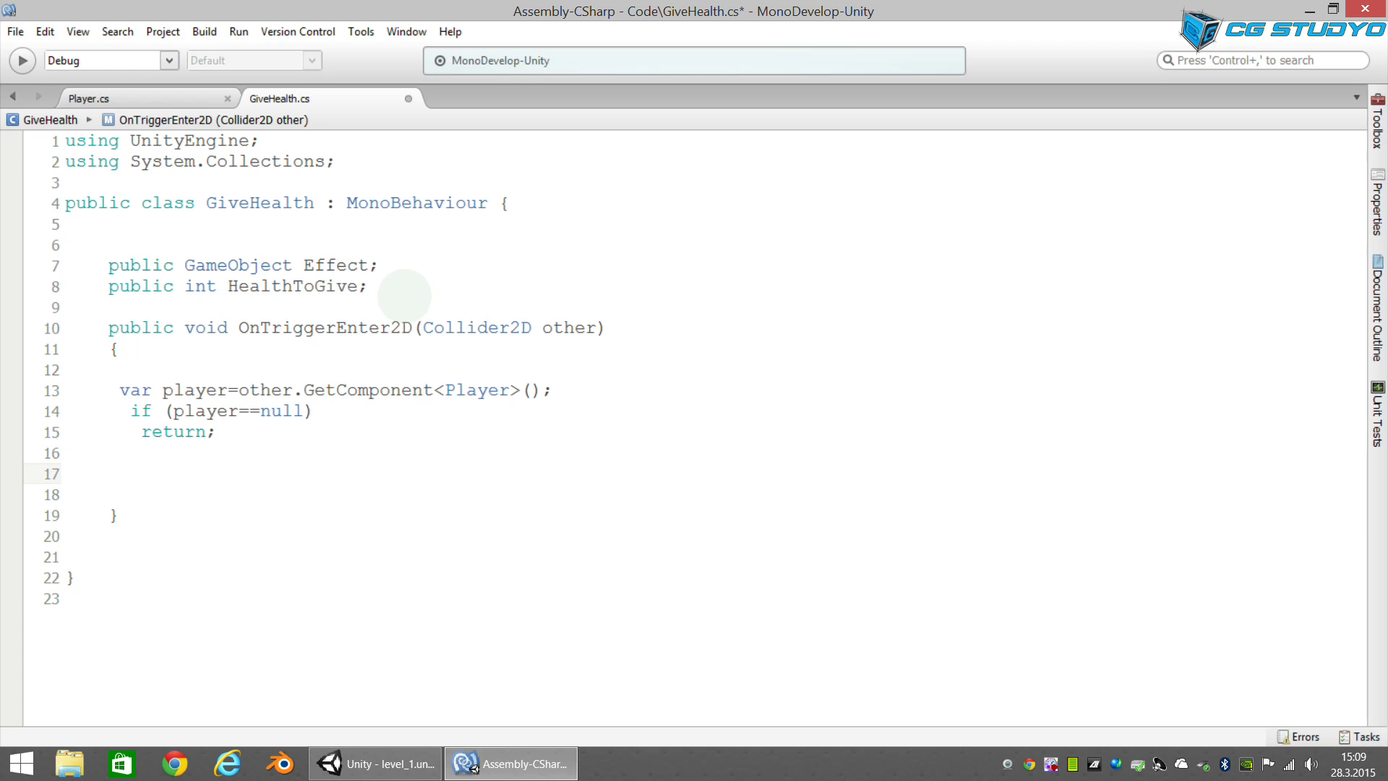
Step: Add Instantiate(Effect, transform.position, transform.rotation); to the trigger method
text(Instan)
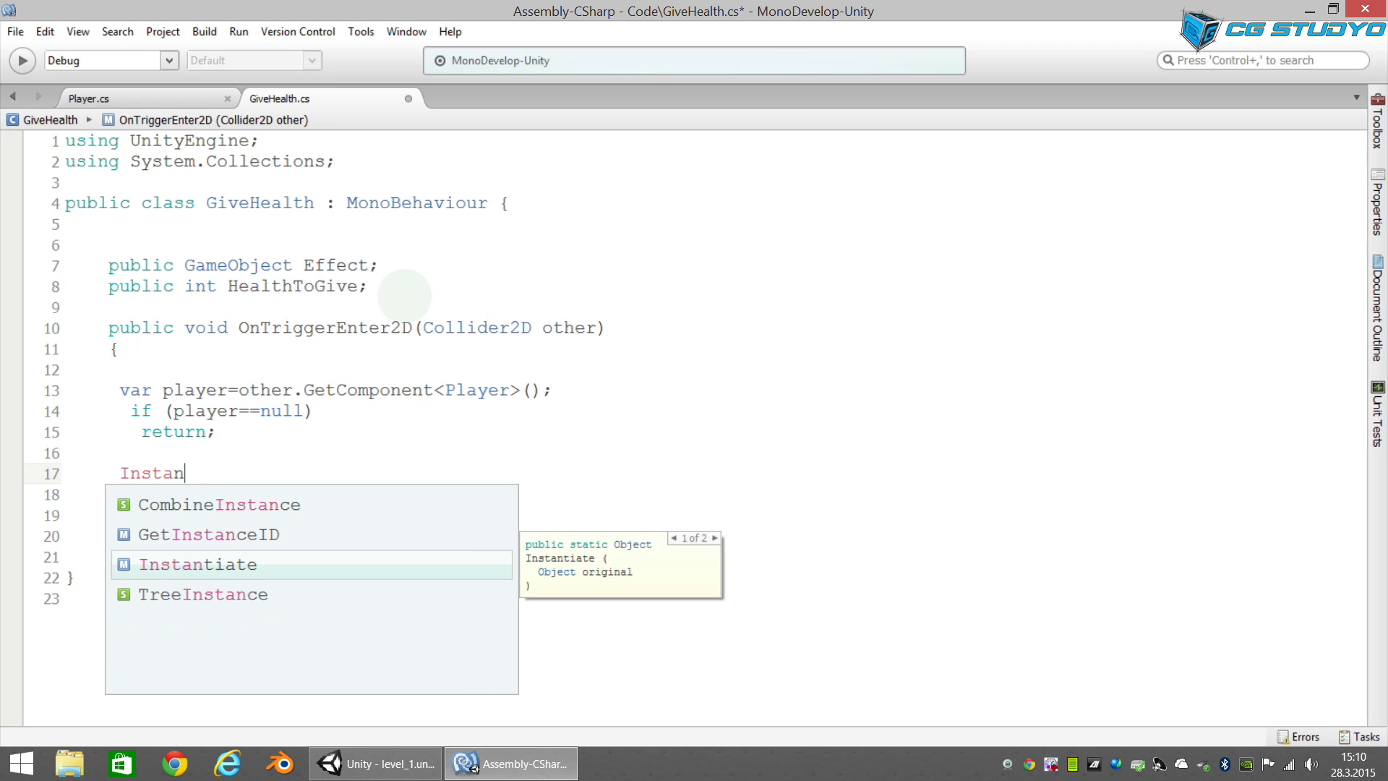
key(Return)
text((E)
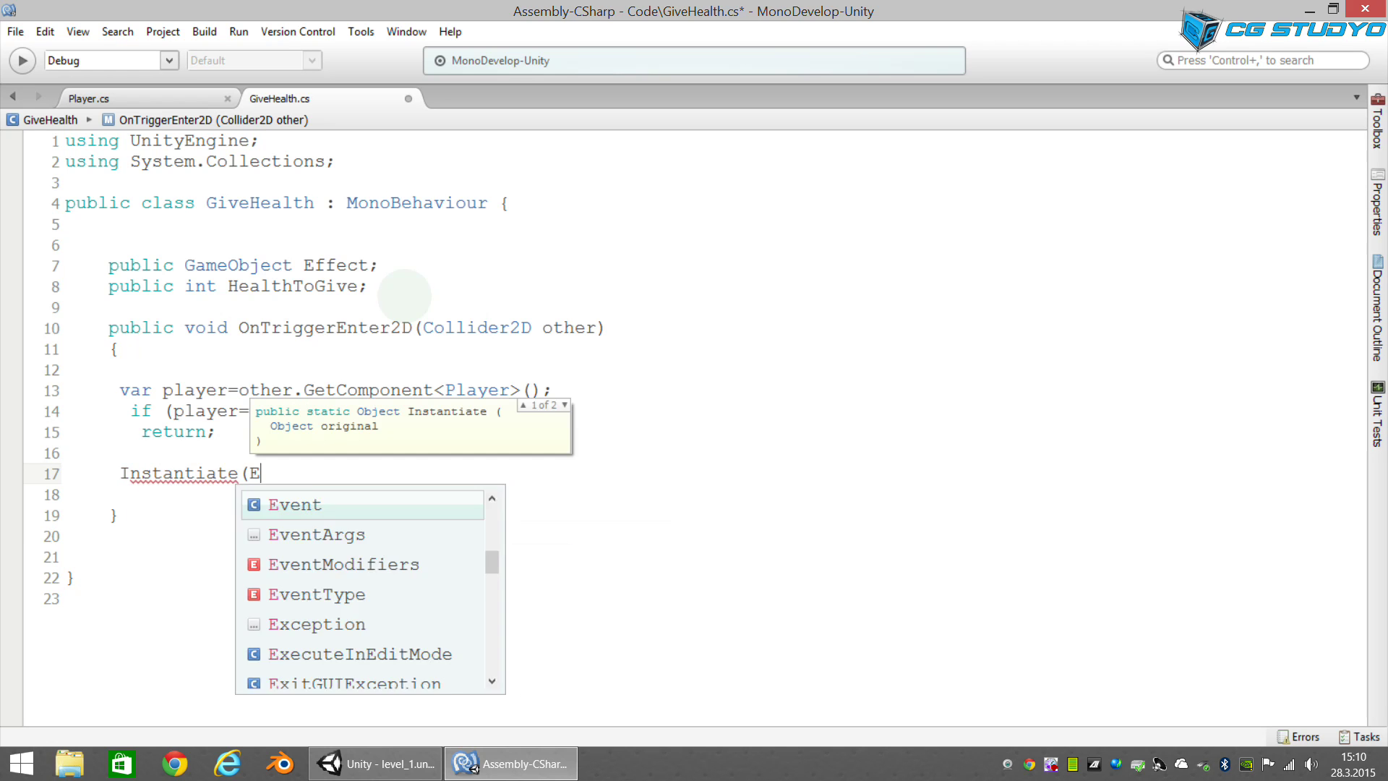
text(ffect,)
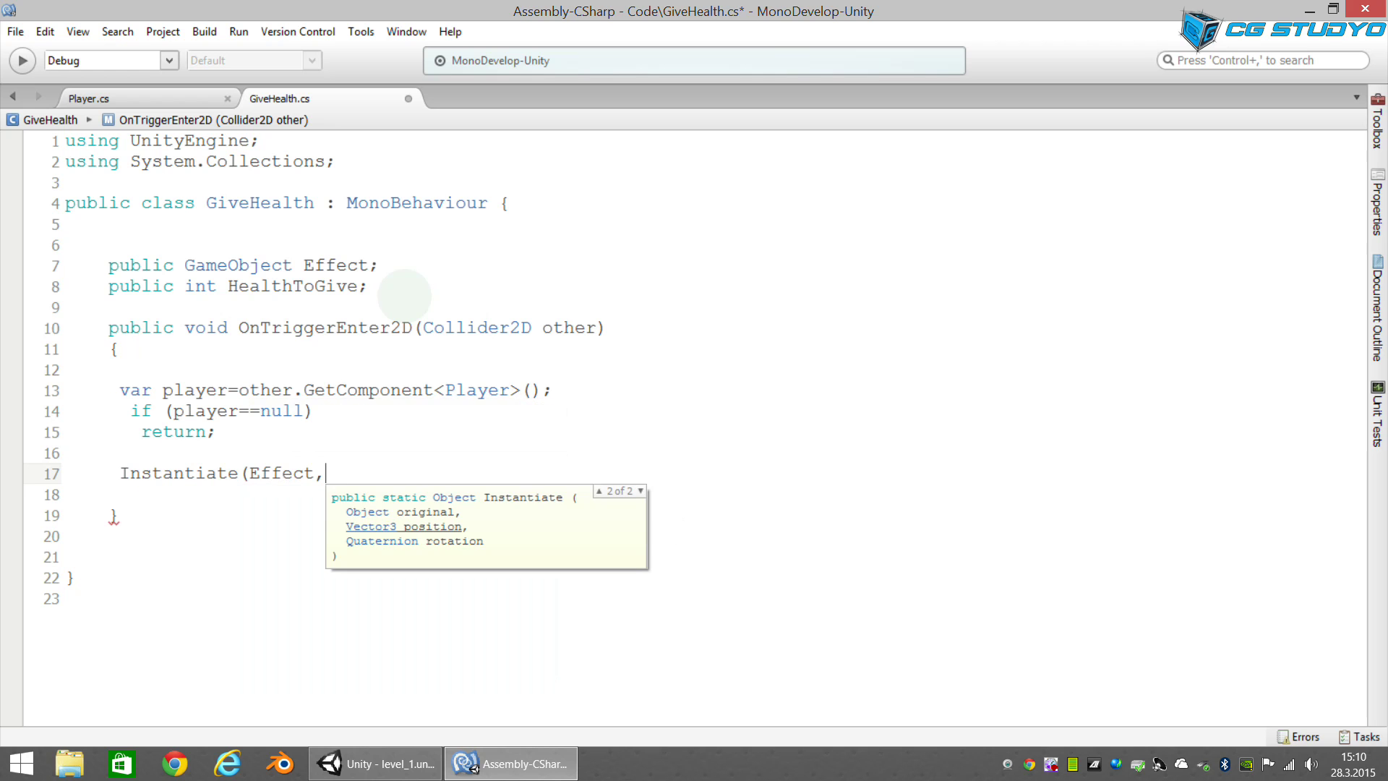
text( t)
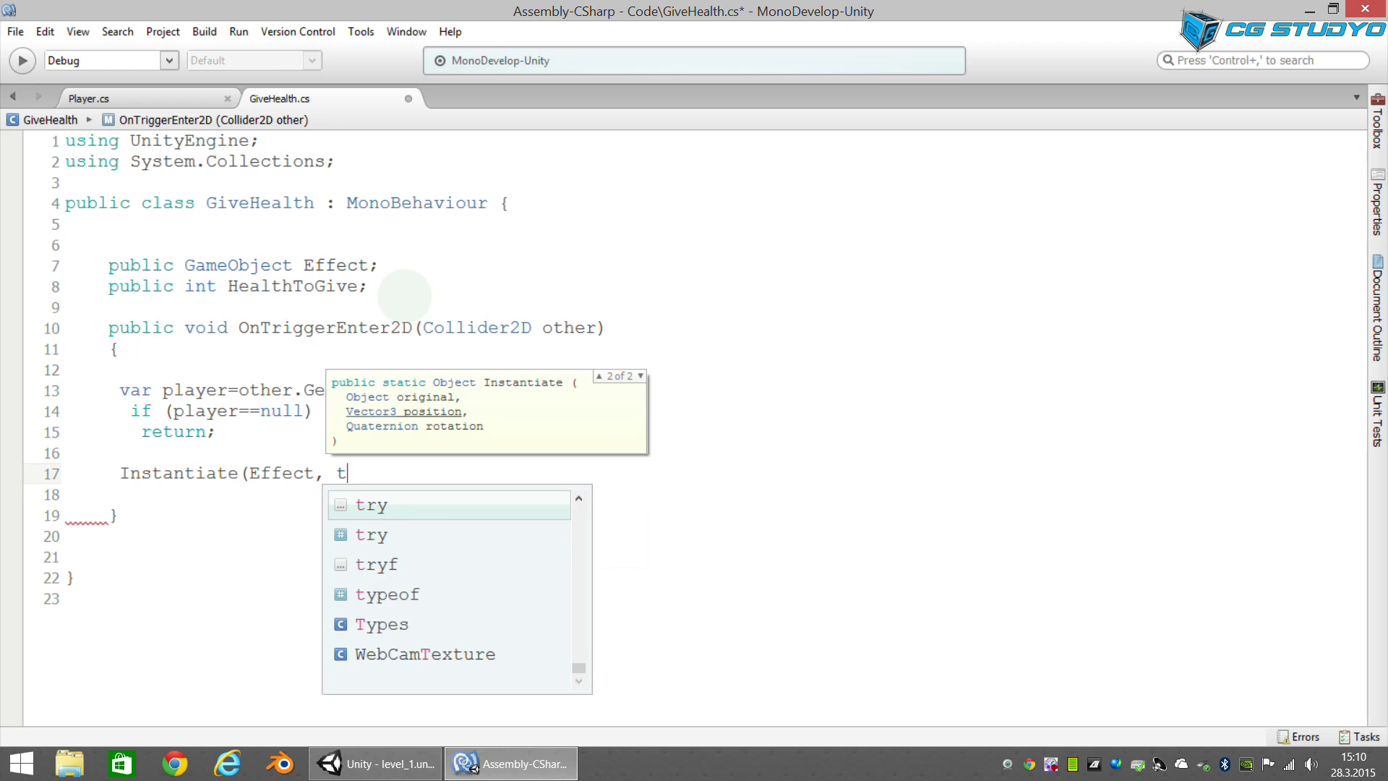
text(ransform.)
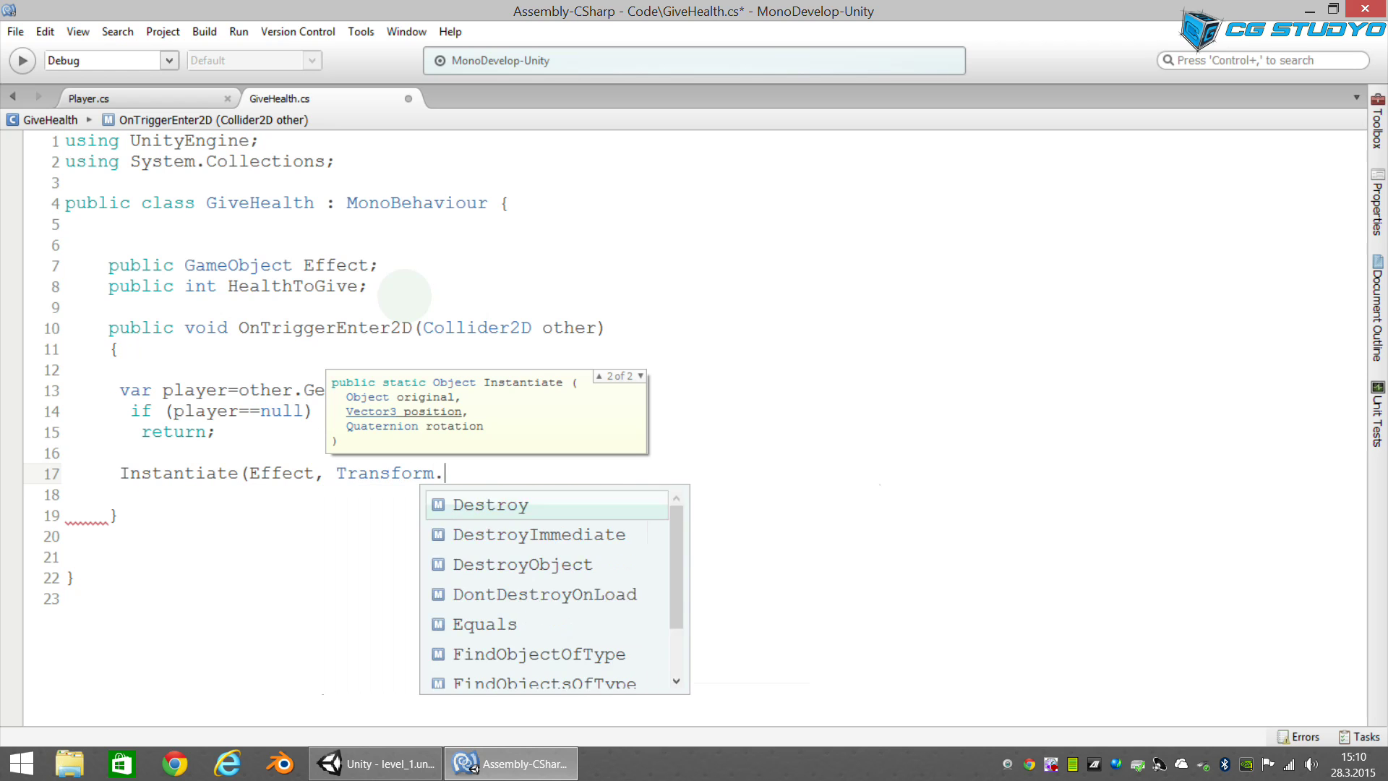
text(pos)
click(402, 473)
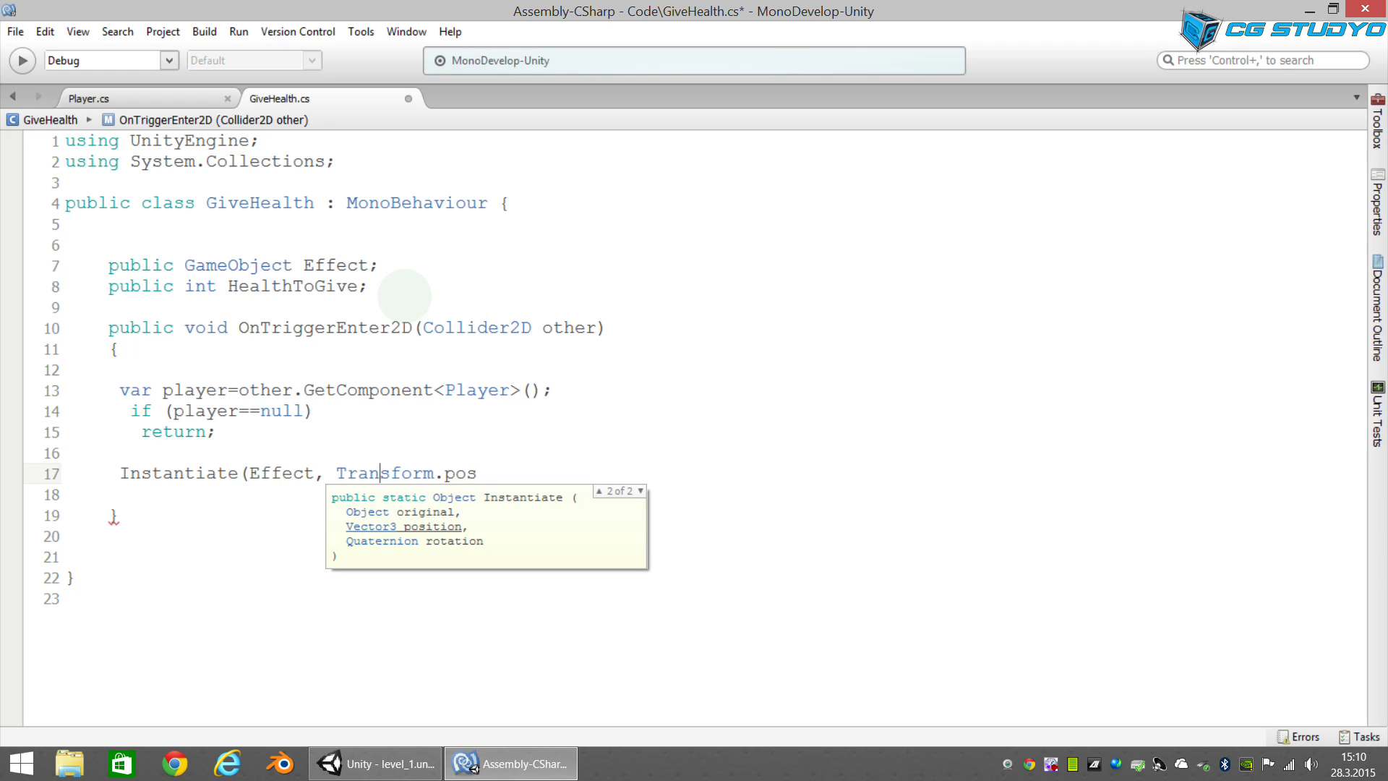
key(Delete)
text(t)
key(End)
text(ition)
text(, transfor)
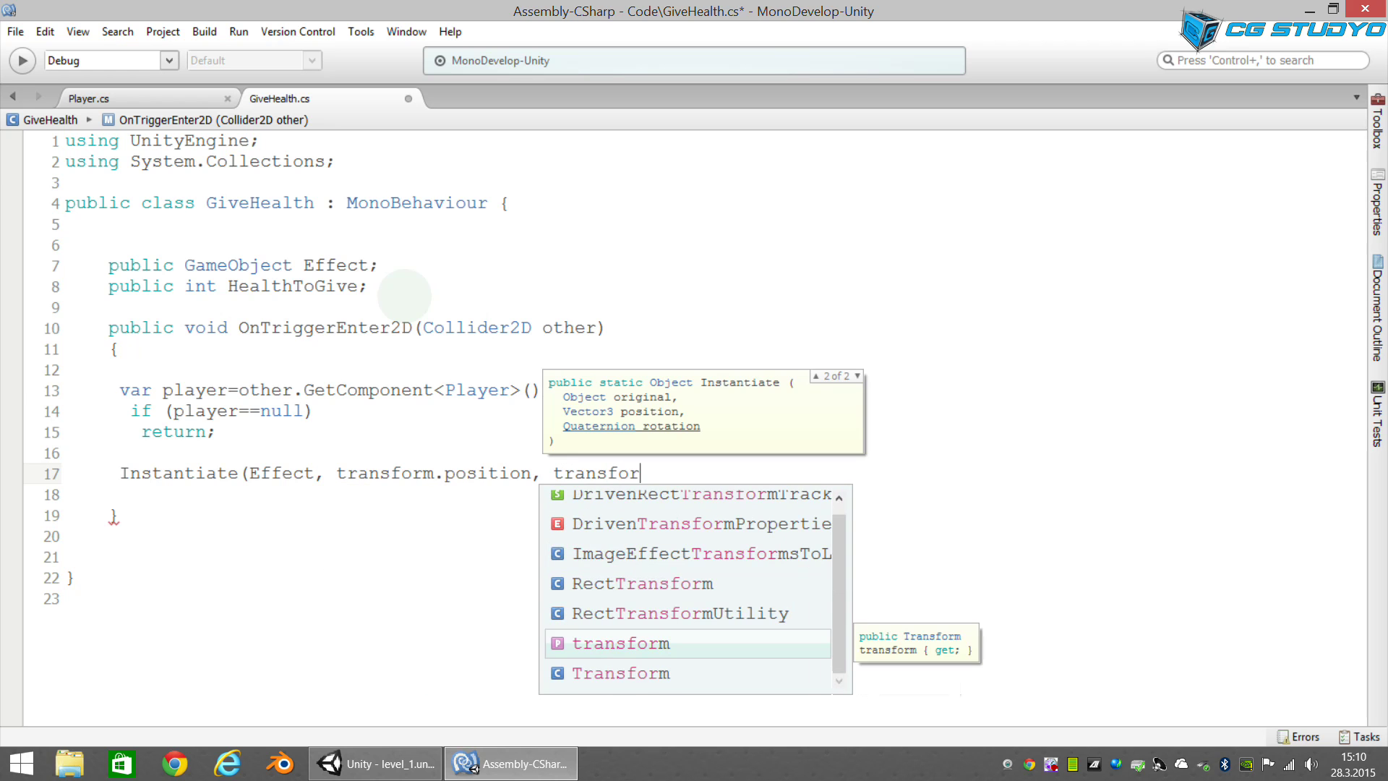
text(m.rotat)
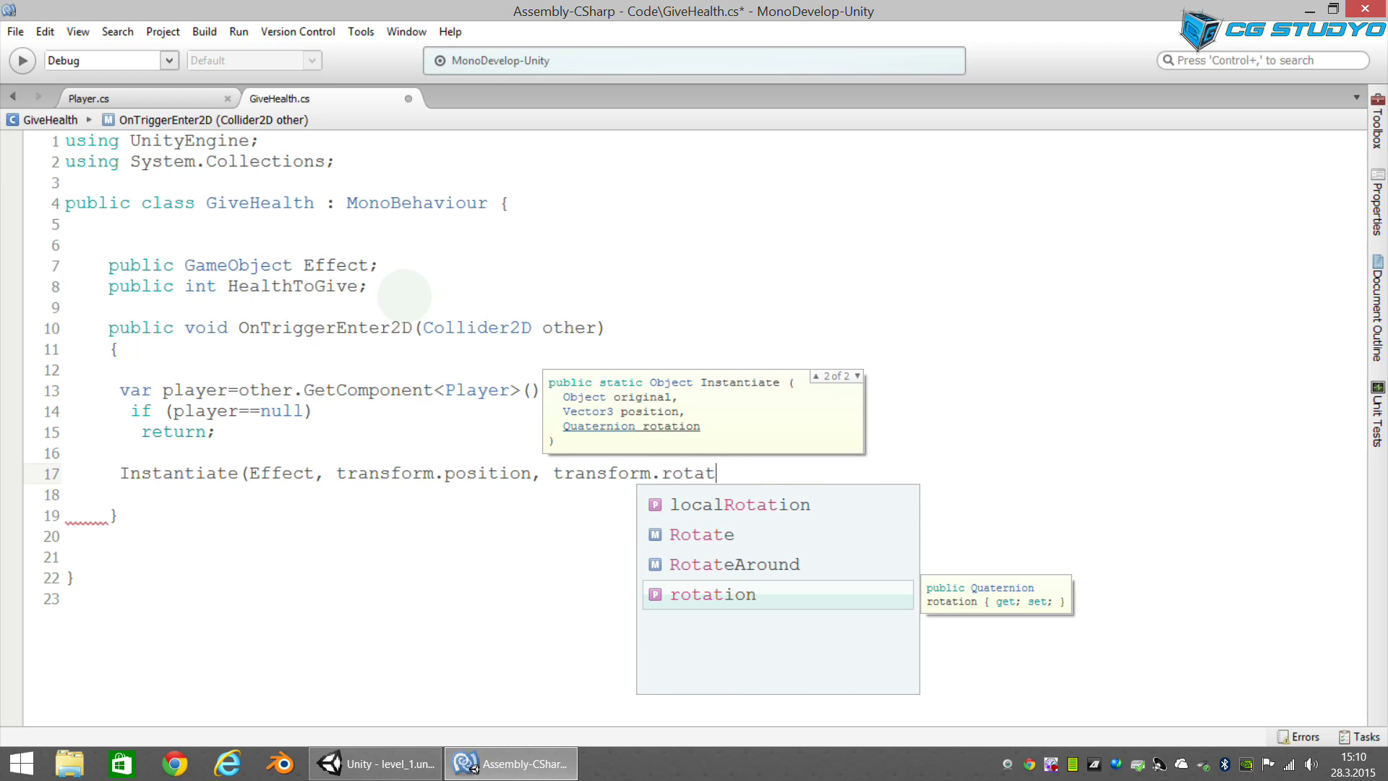
text(ion);)
key(Return)
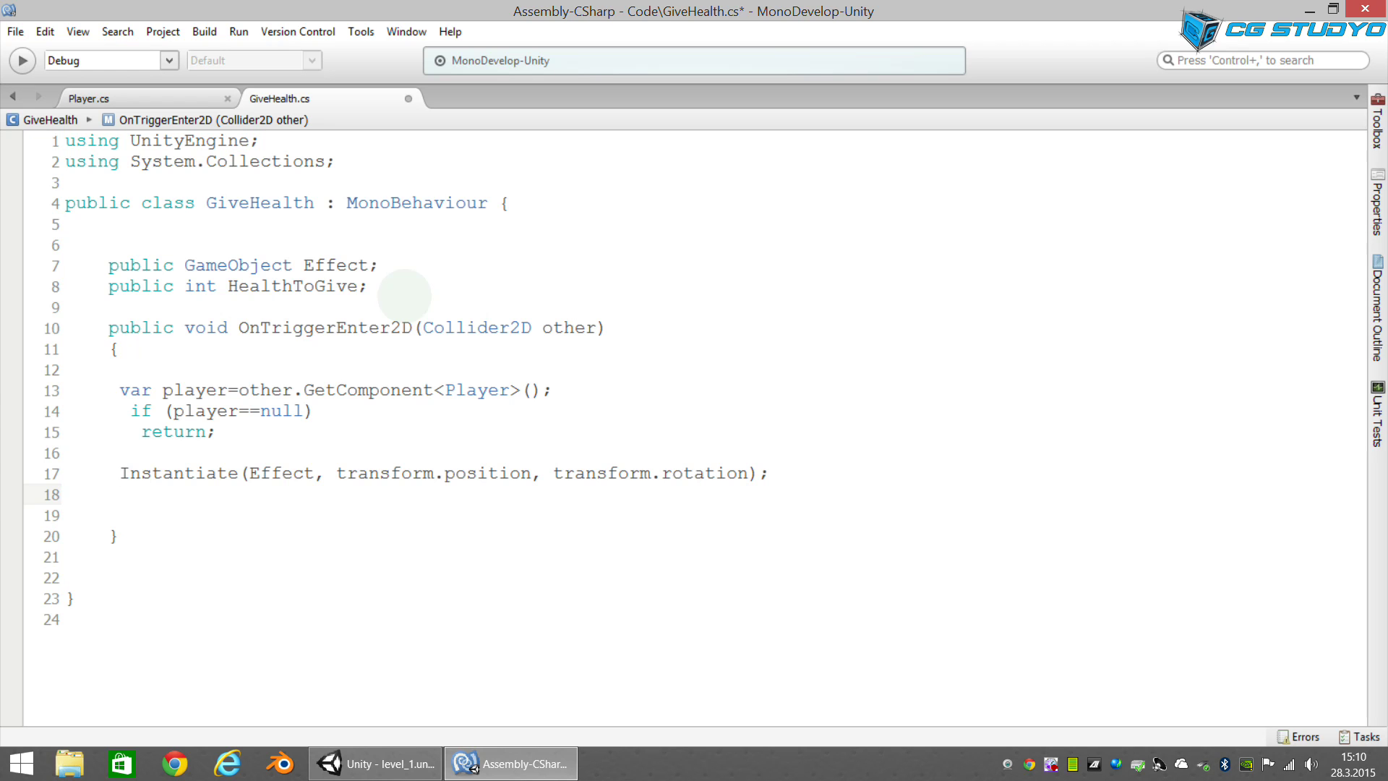
Step: Add gameObject.SetActive(false); to deactivate the pack, and save GiveHealth.cs
text(gameObject()
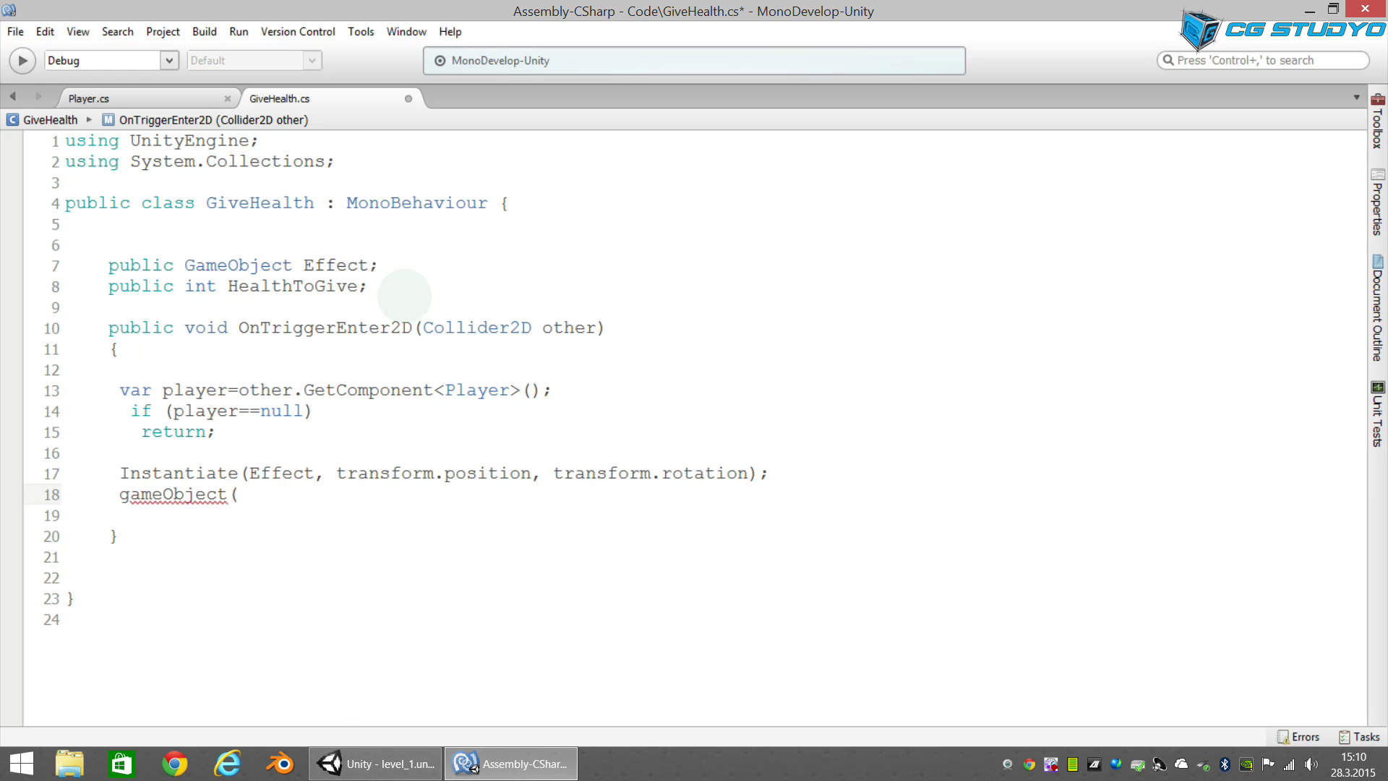
key(BackSpace)
text(.)
text(setAct)
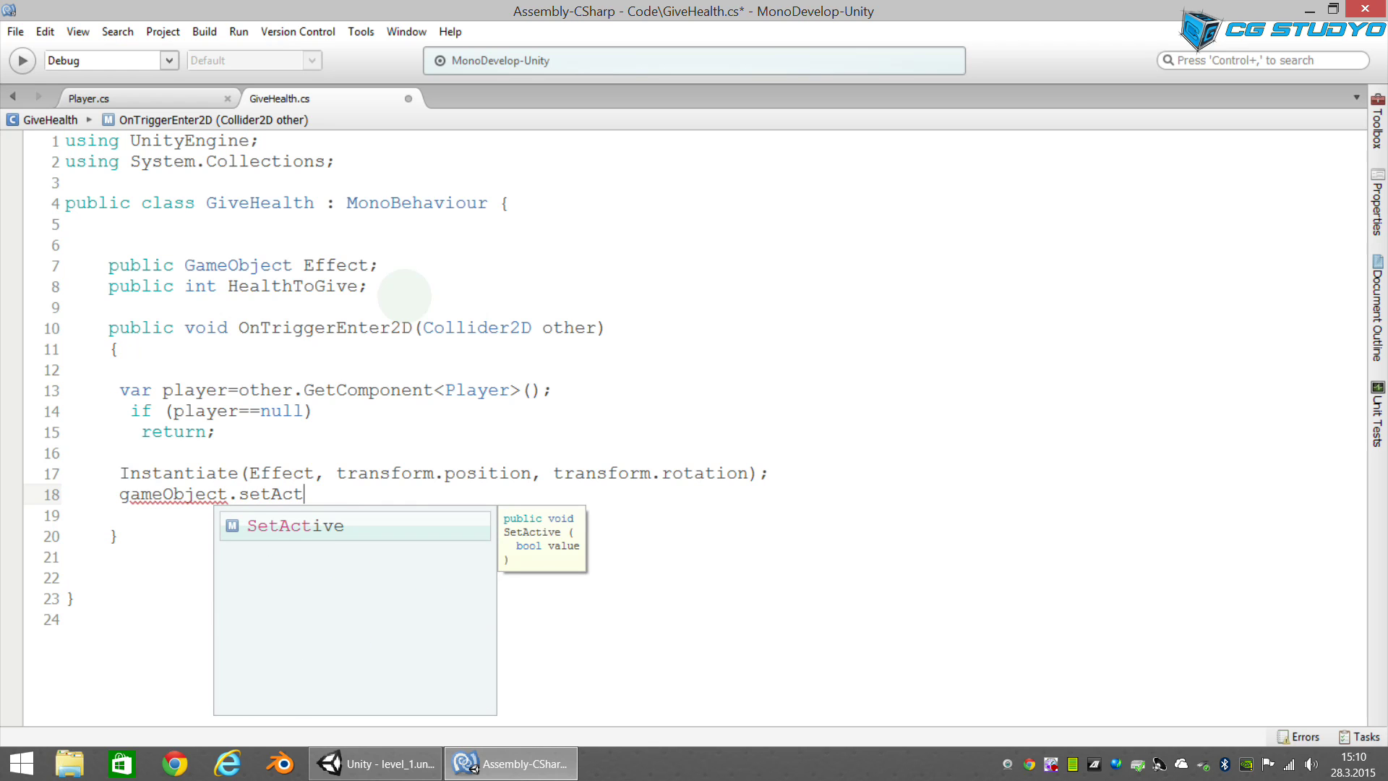
key(Return)
text(()
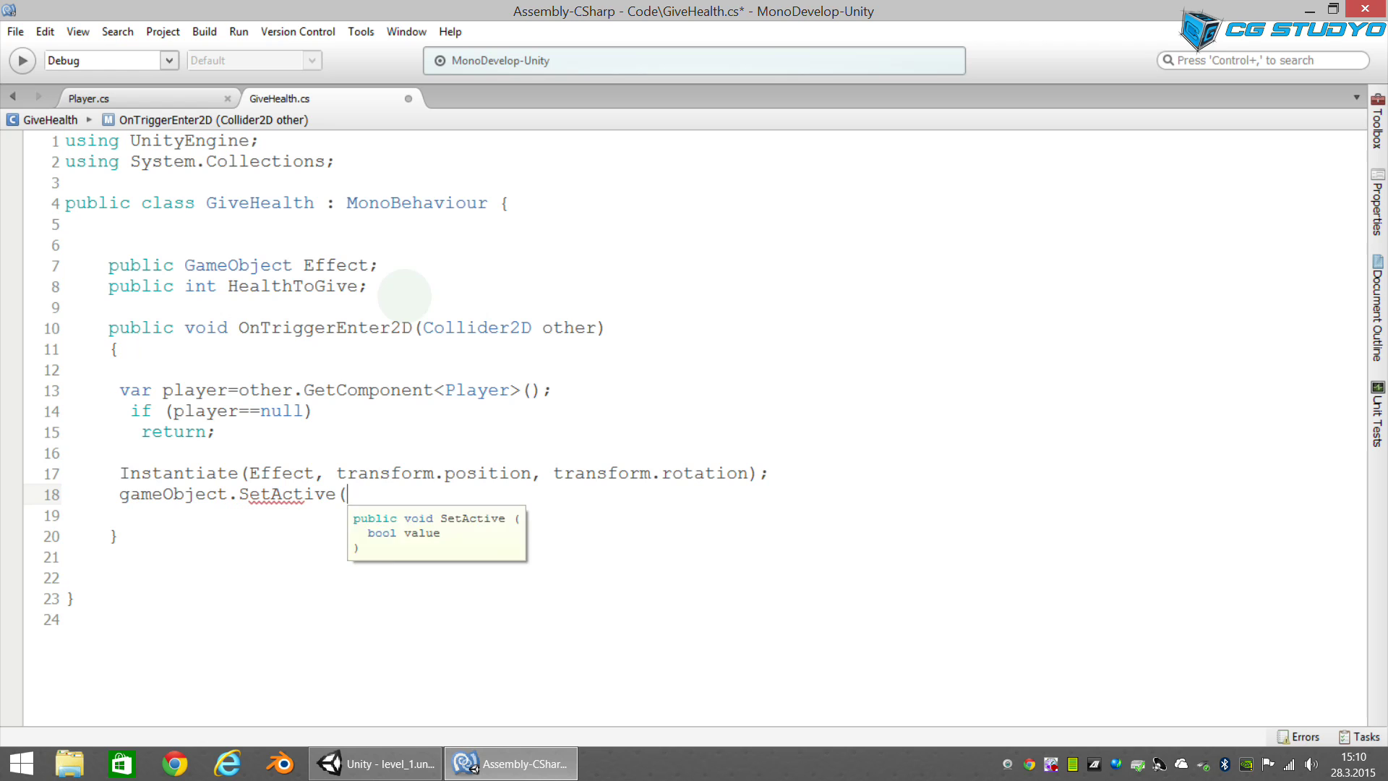
text(false);)
key(ctrl+s)
click(372, 764)
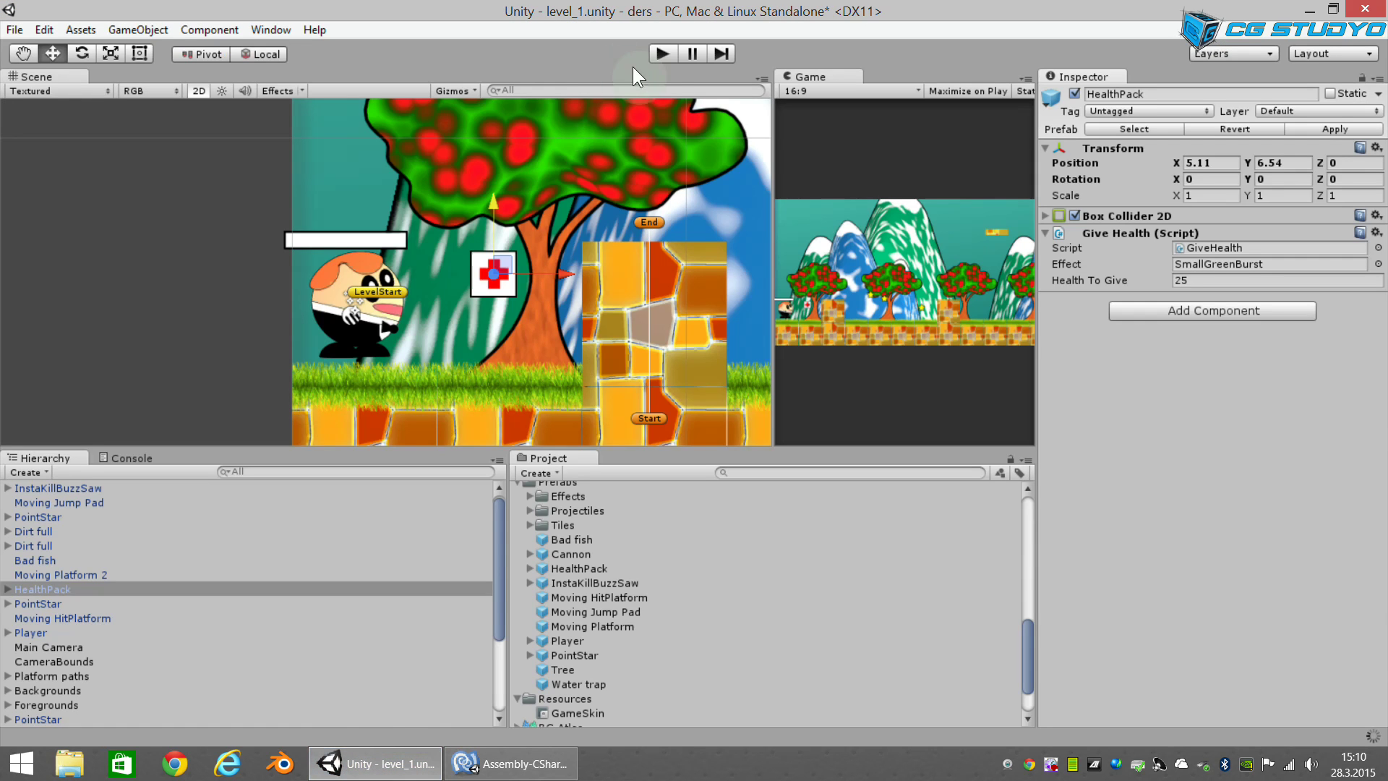
click(659, 54)
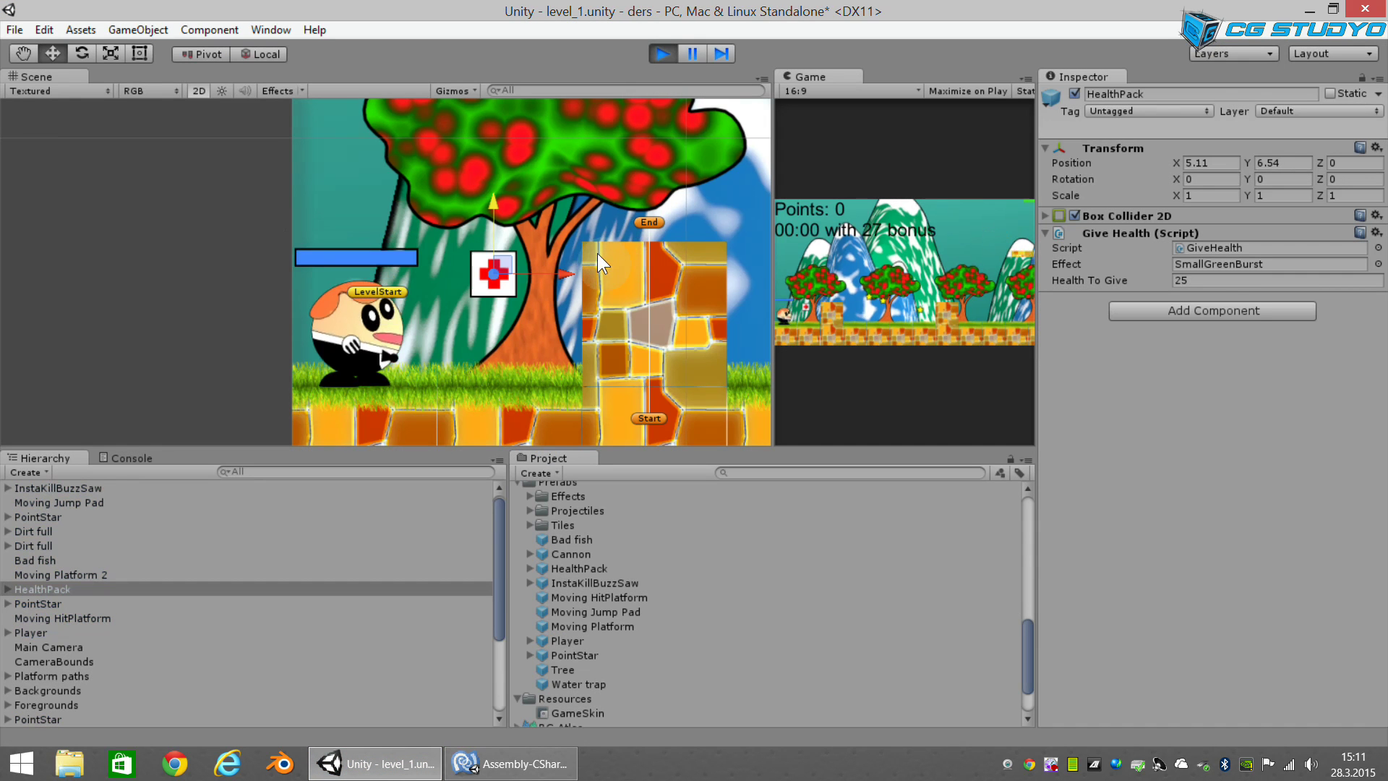
key(Right)
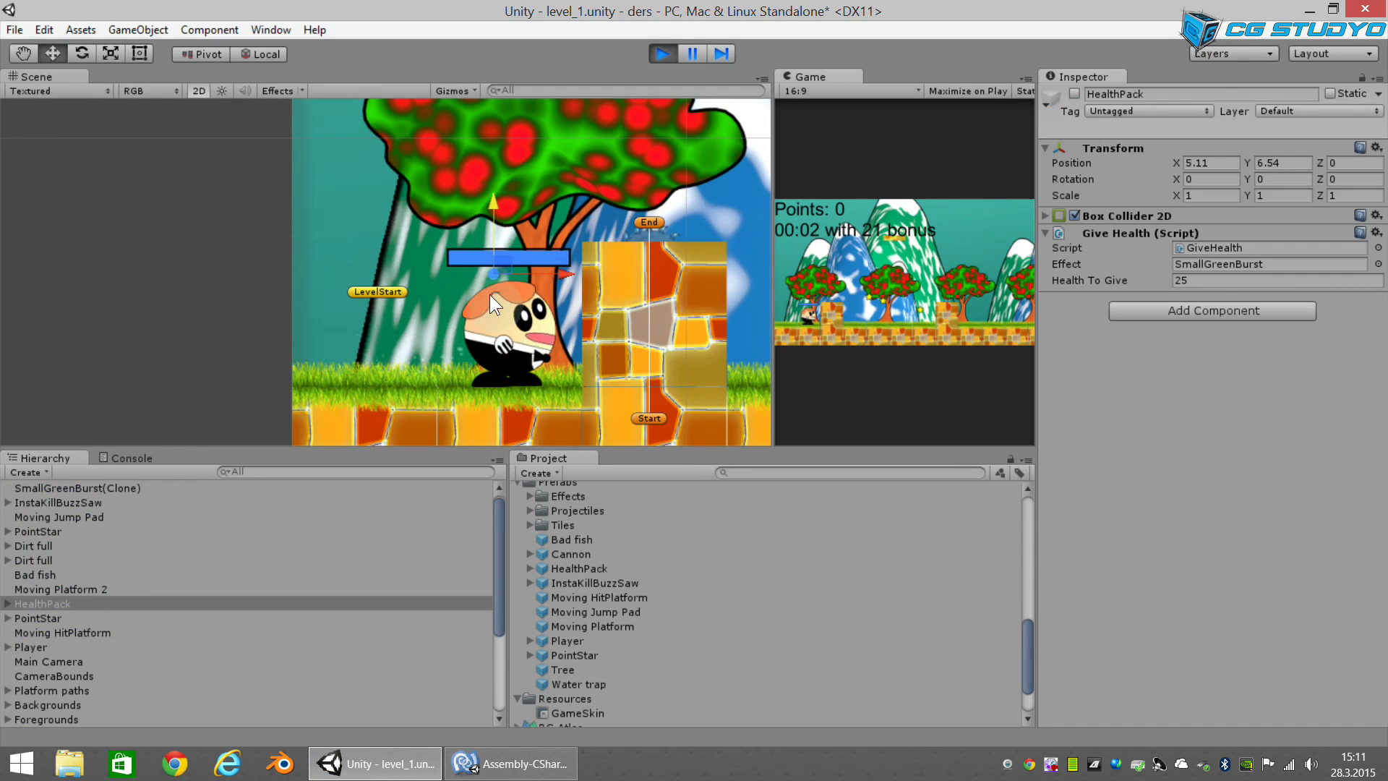
key(Left)
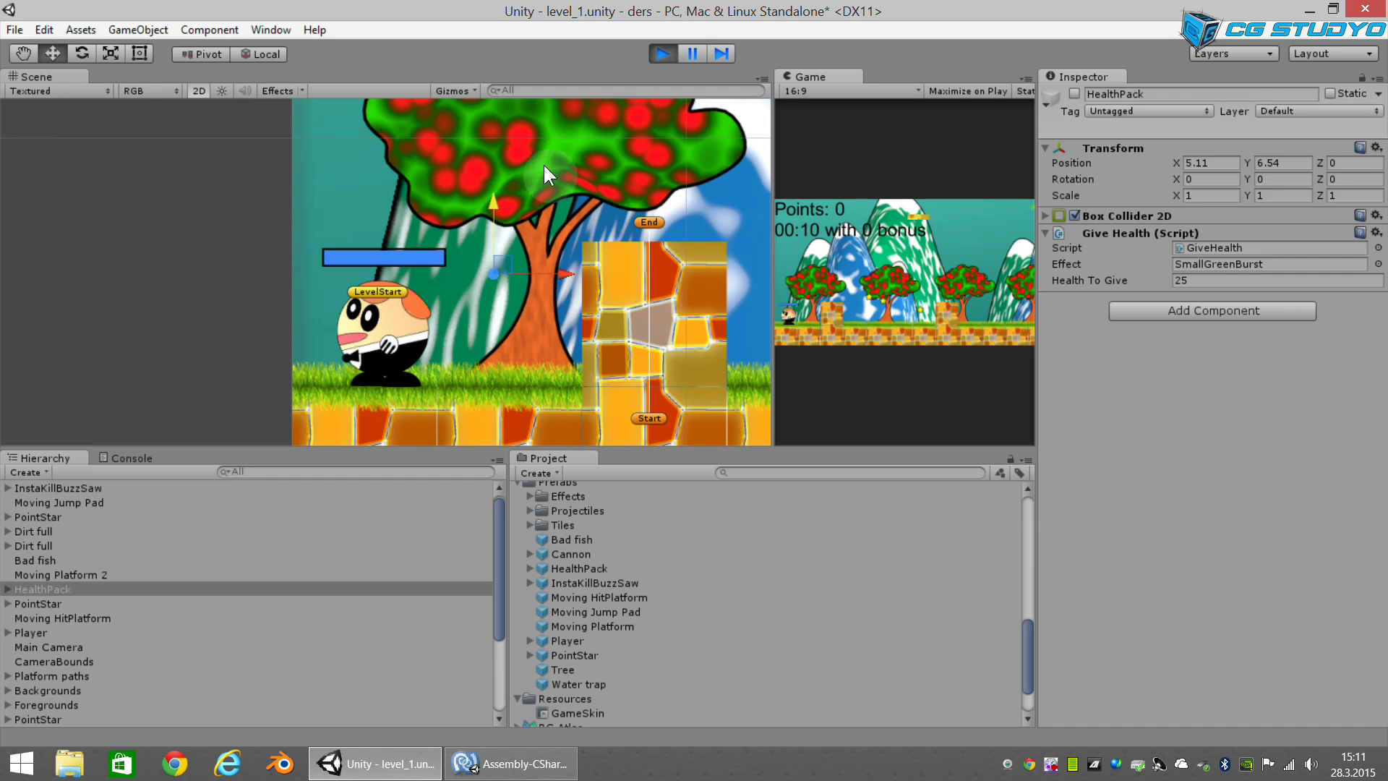
click(661, 52)
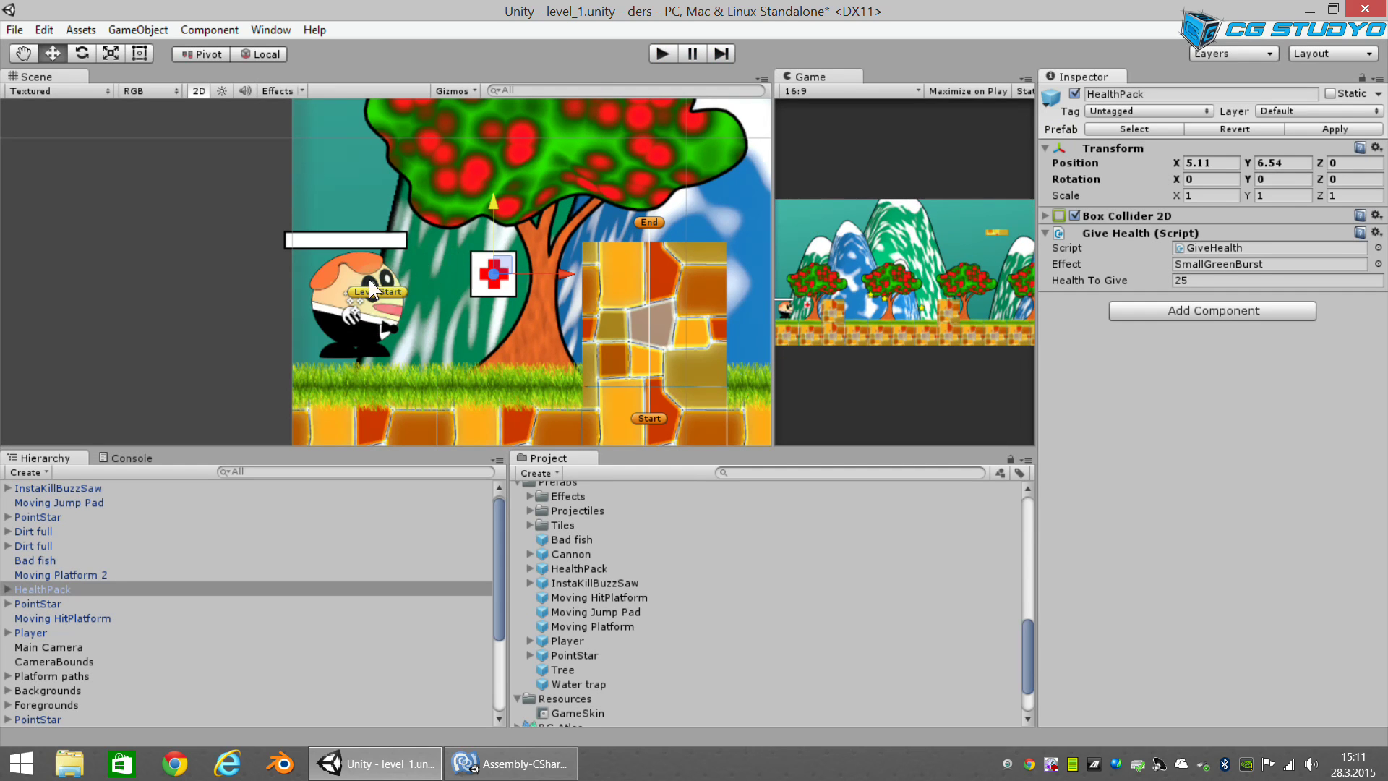
Step: Place a RedSawProjectile from Prefabs > Projectiles near the tree and start Play mode
middle_drag(402, 268, 406, 318)
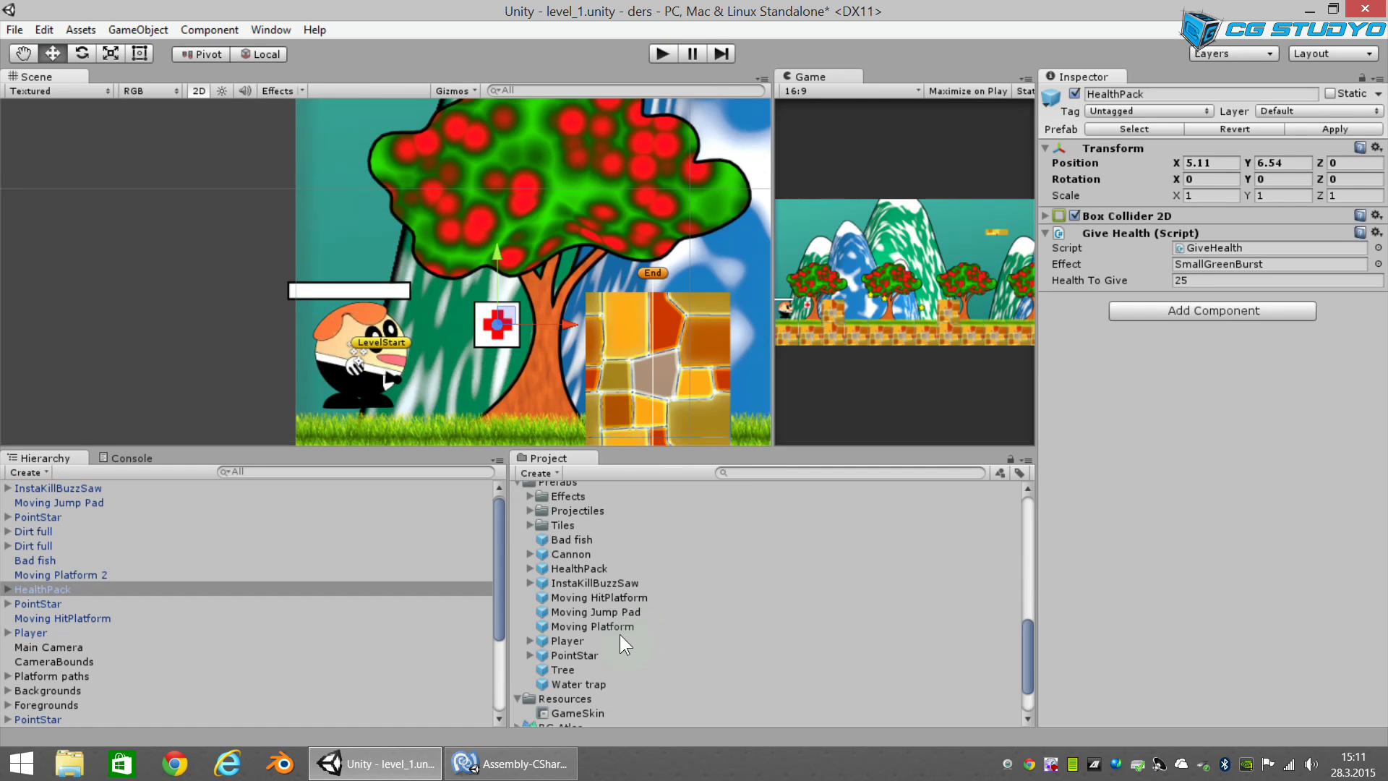
scroll(616, 631, down, 3)
scroll(613, 616, up, 3)
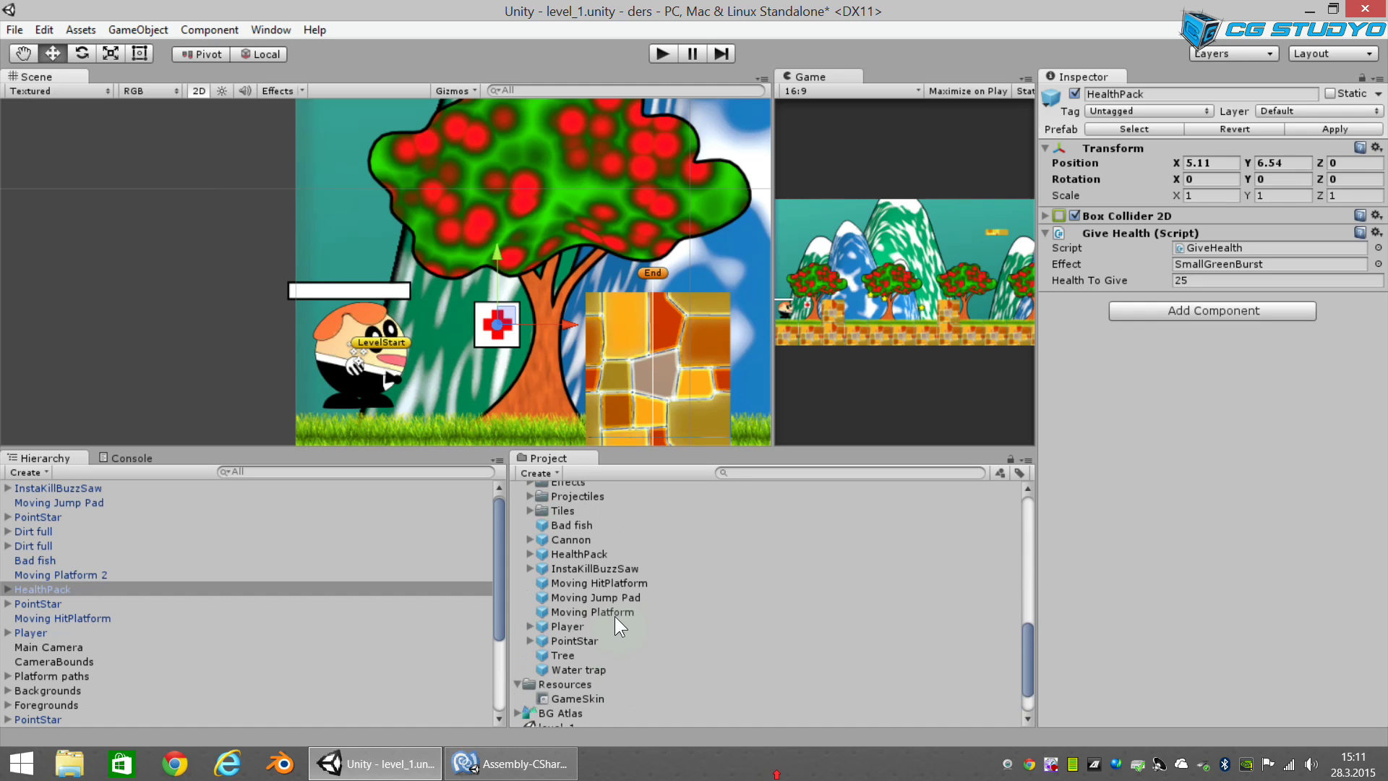
scroll(614, 616, up, 3)
scroll(593, 629, up, 4)
click(531, 658)
scroll(670, 642, down, 2)
drag(597, 647, 361, 196)
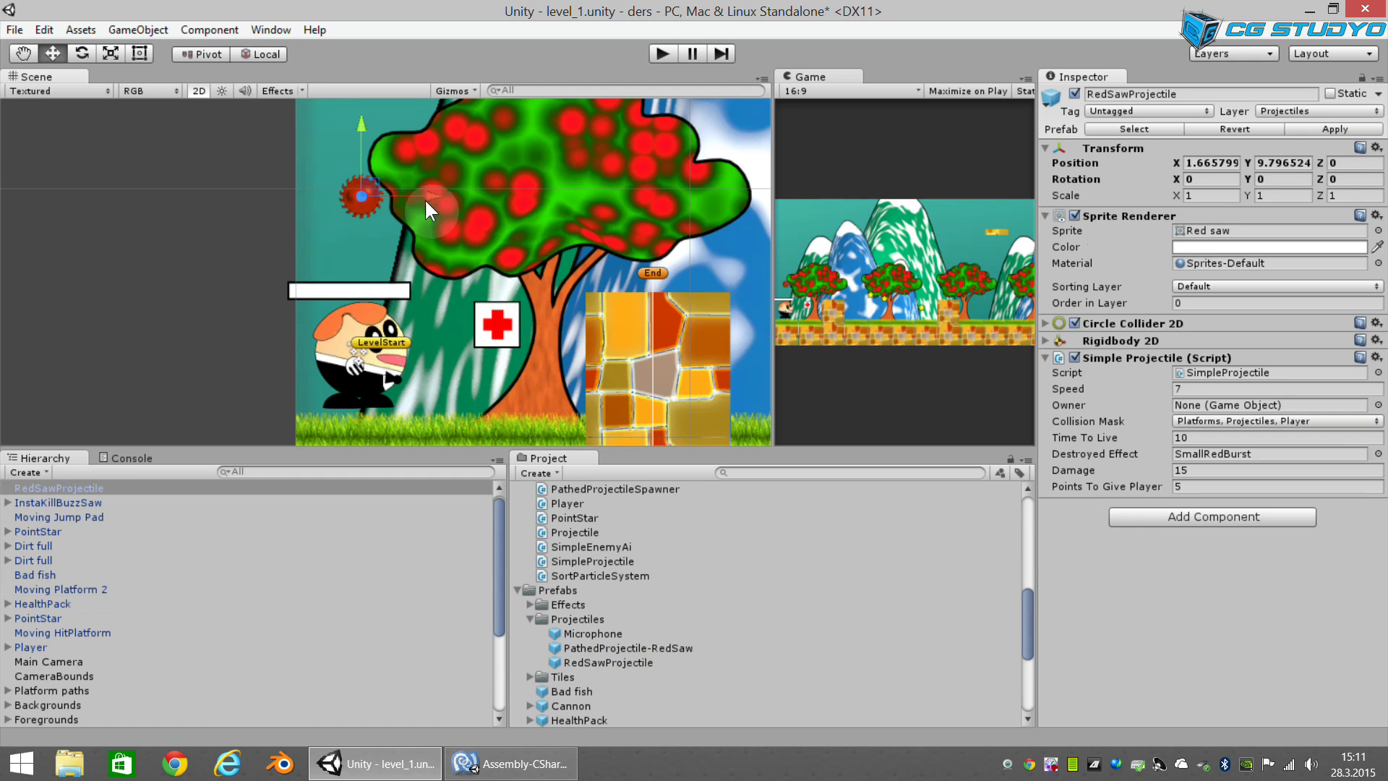
click(660, 56)
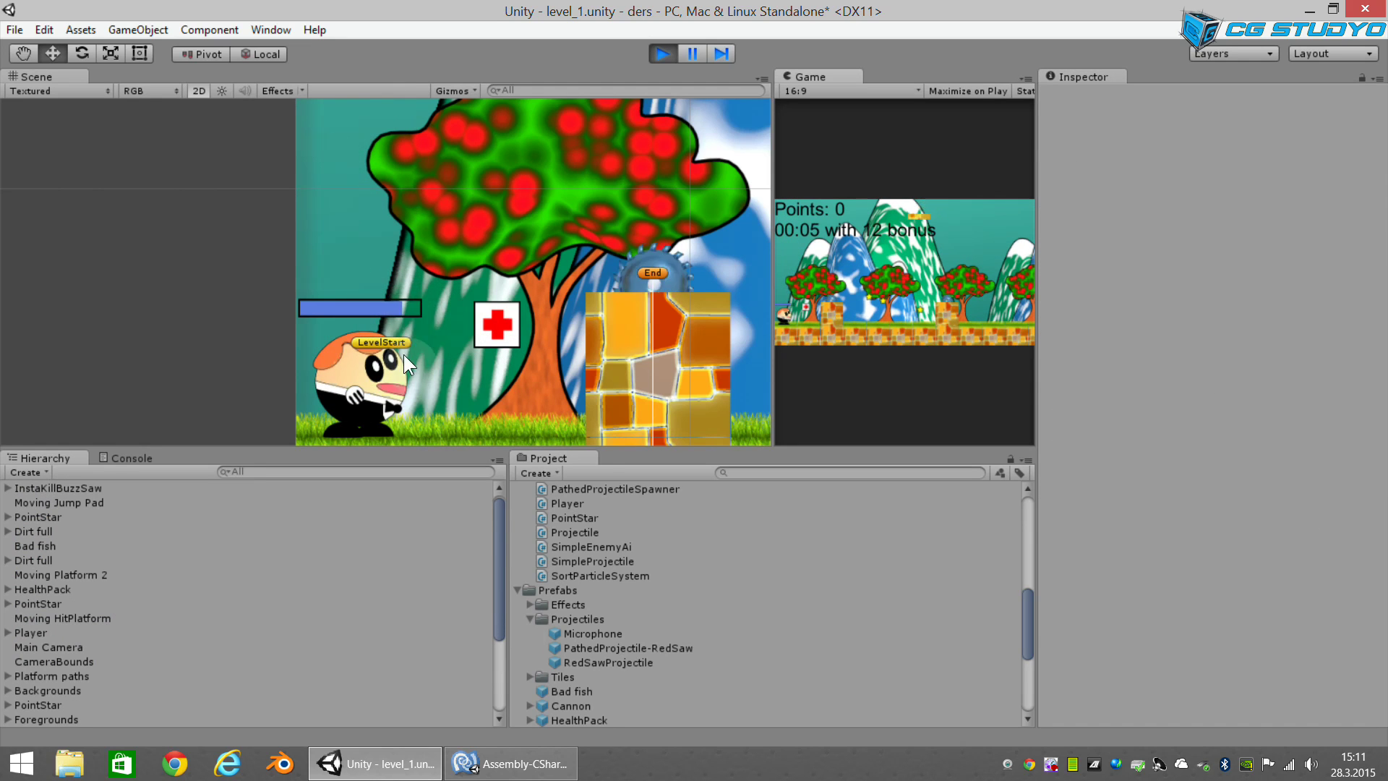
Step: Inspect the RedSawProjectile prefab, walk the player into the health pack and back, then stop play
click(613, 664)
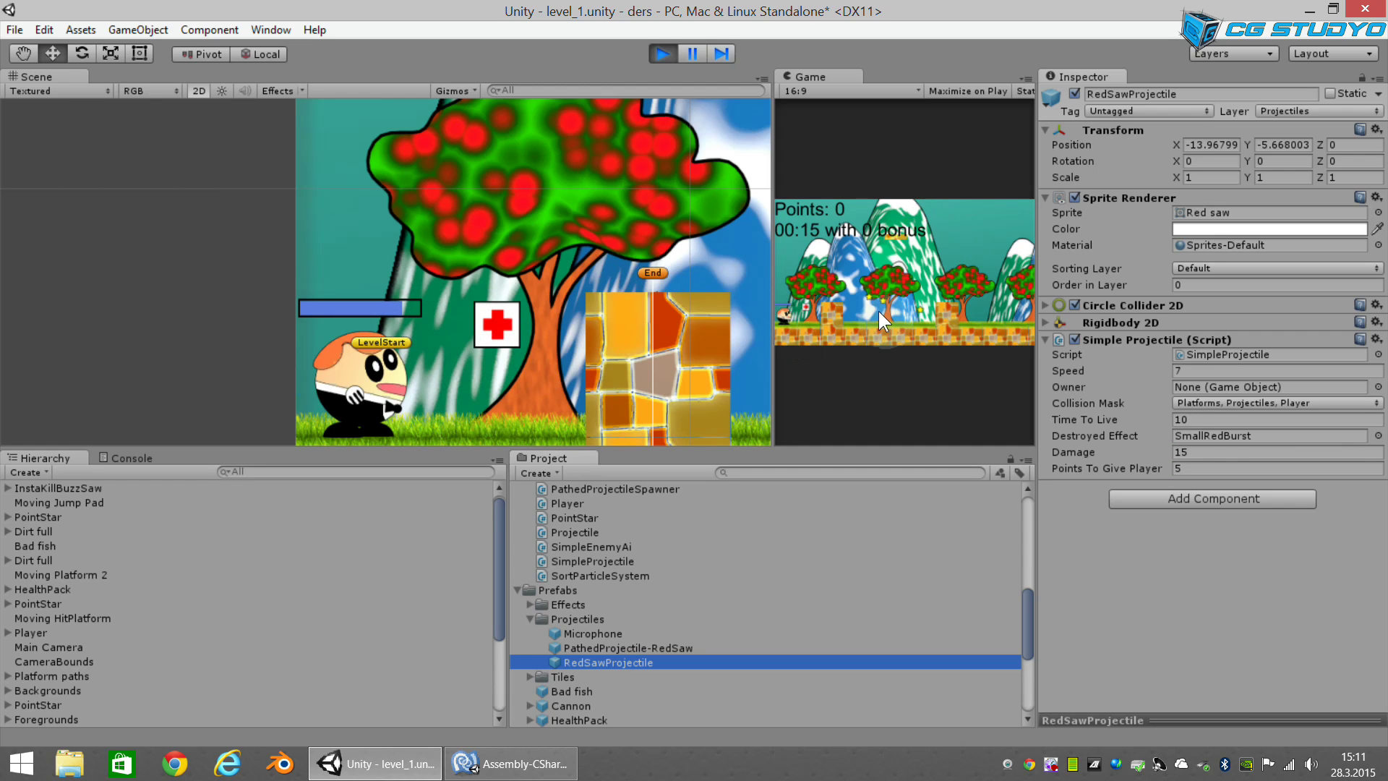
key(Right)
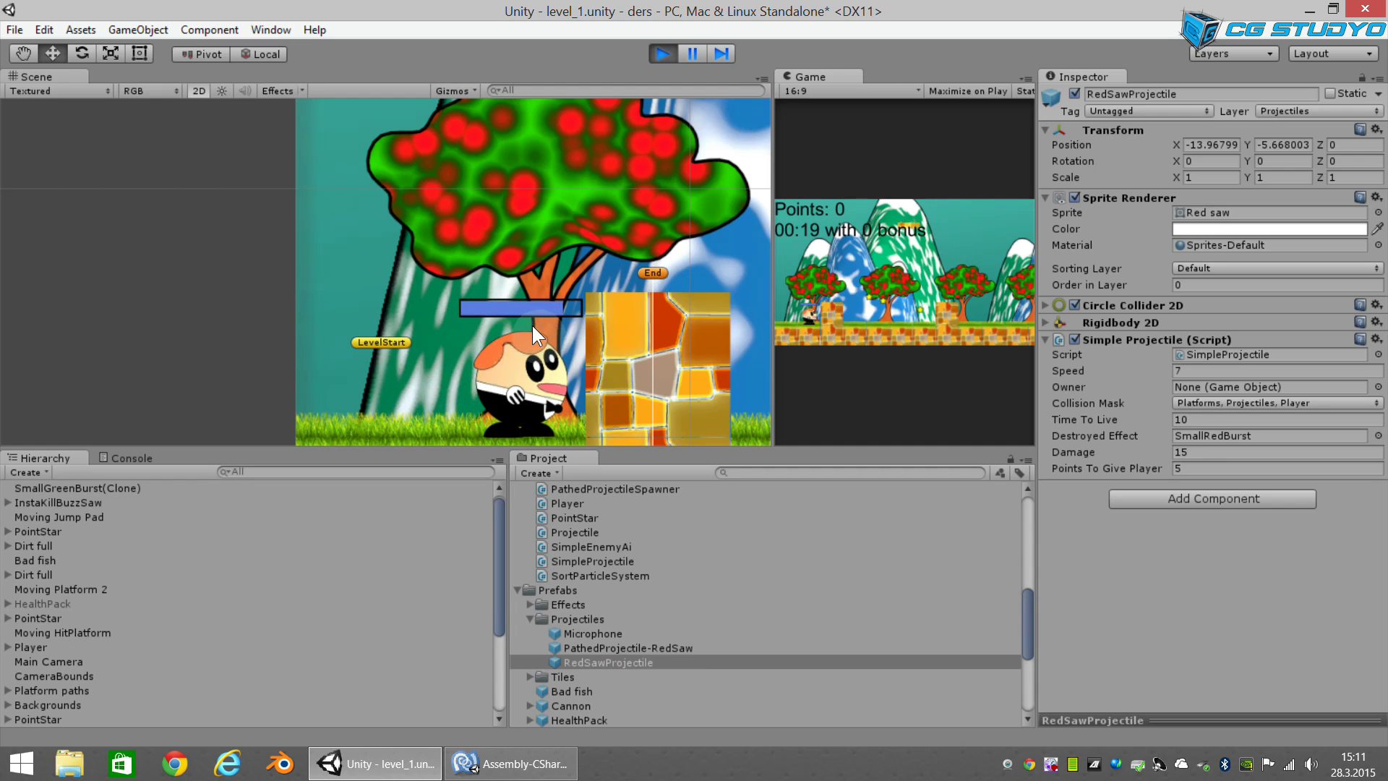
key(Left)
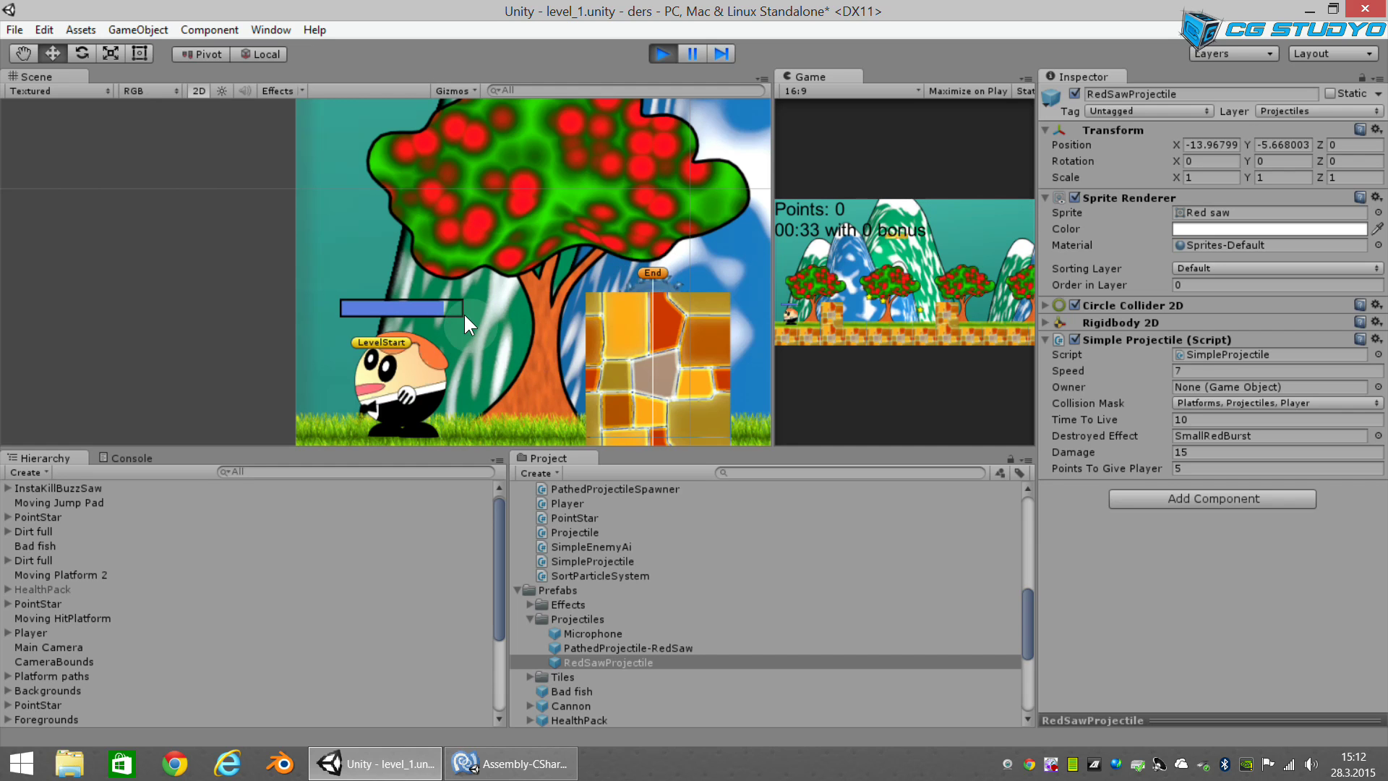
click(664, 52)
Step: After the early return in GiveHealth.cs, add player.GiveHealth(HealthBar, gameObject);
click(515, 763)
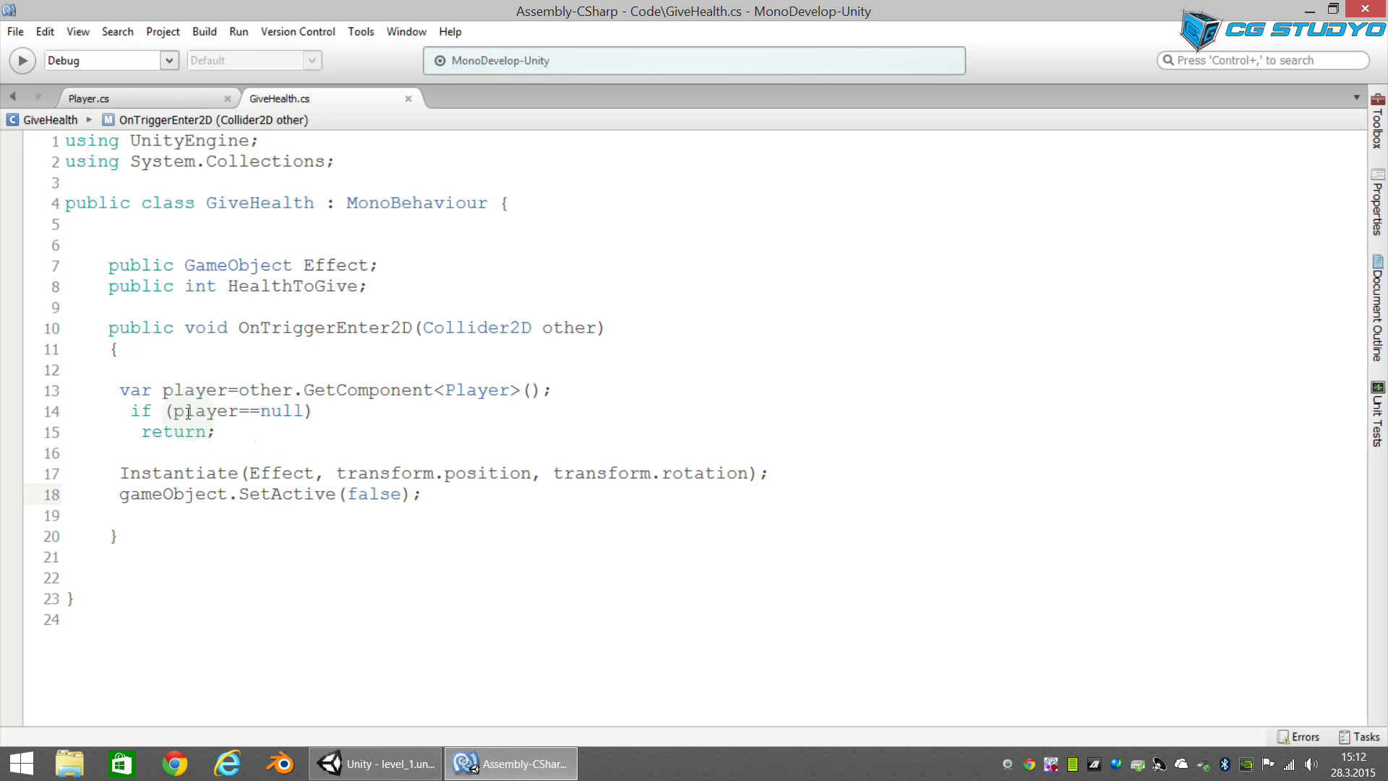
click(235, 429)
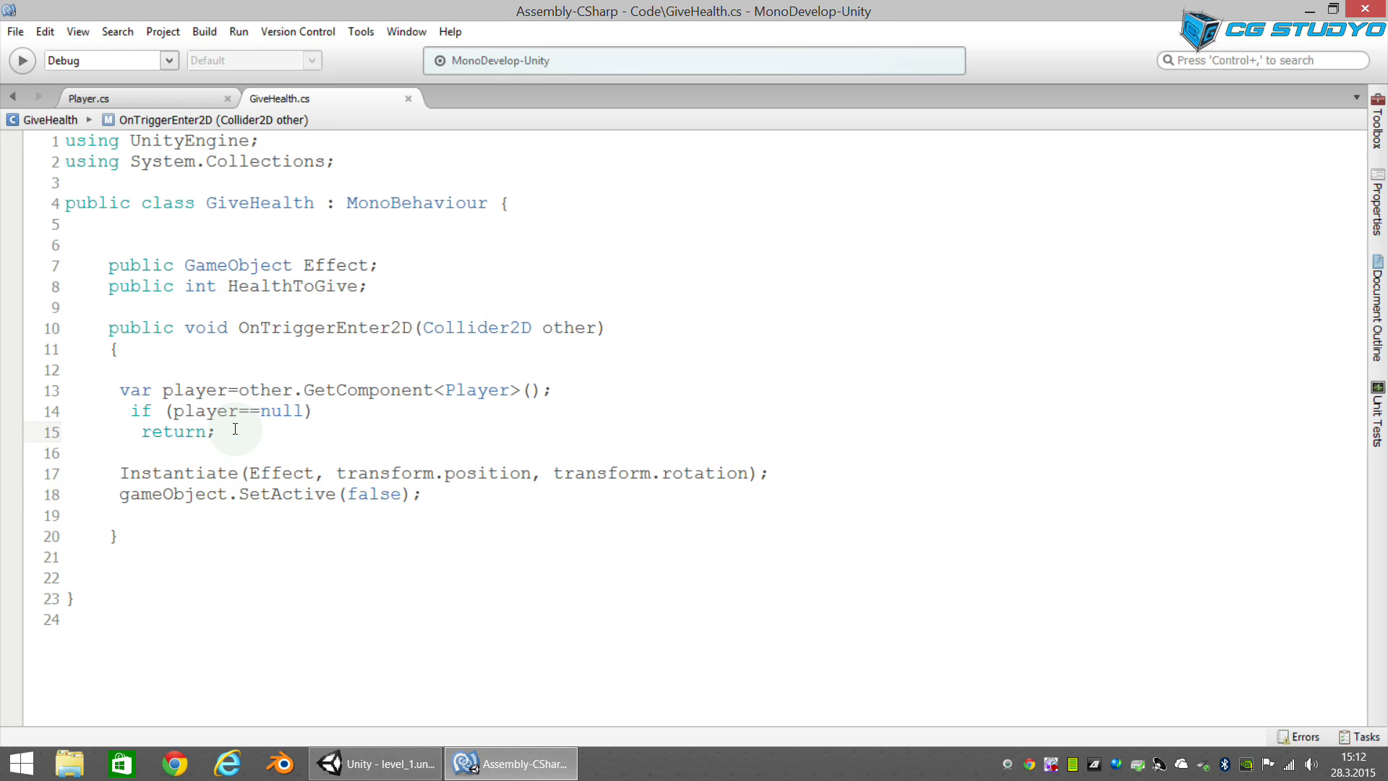
key(Return)
key(Return)
text(player.ç)
key(BackSpace)
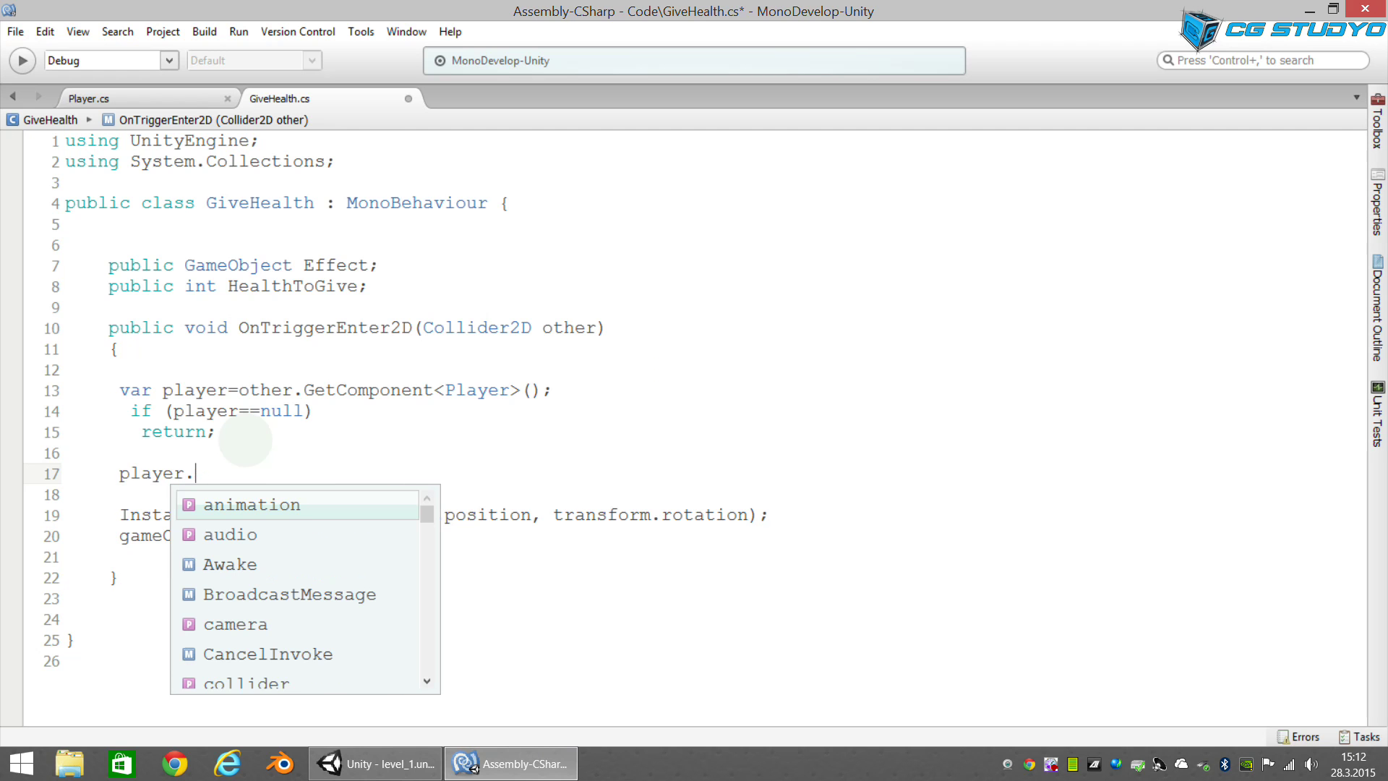
text(Give)
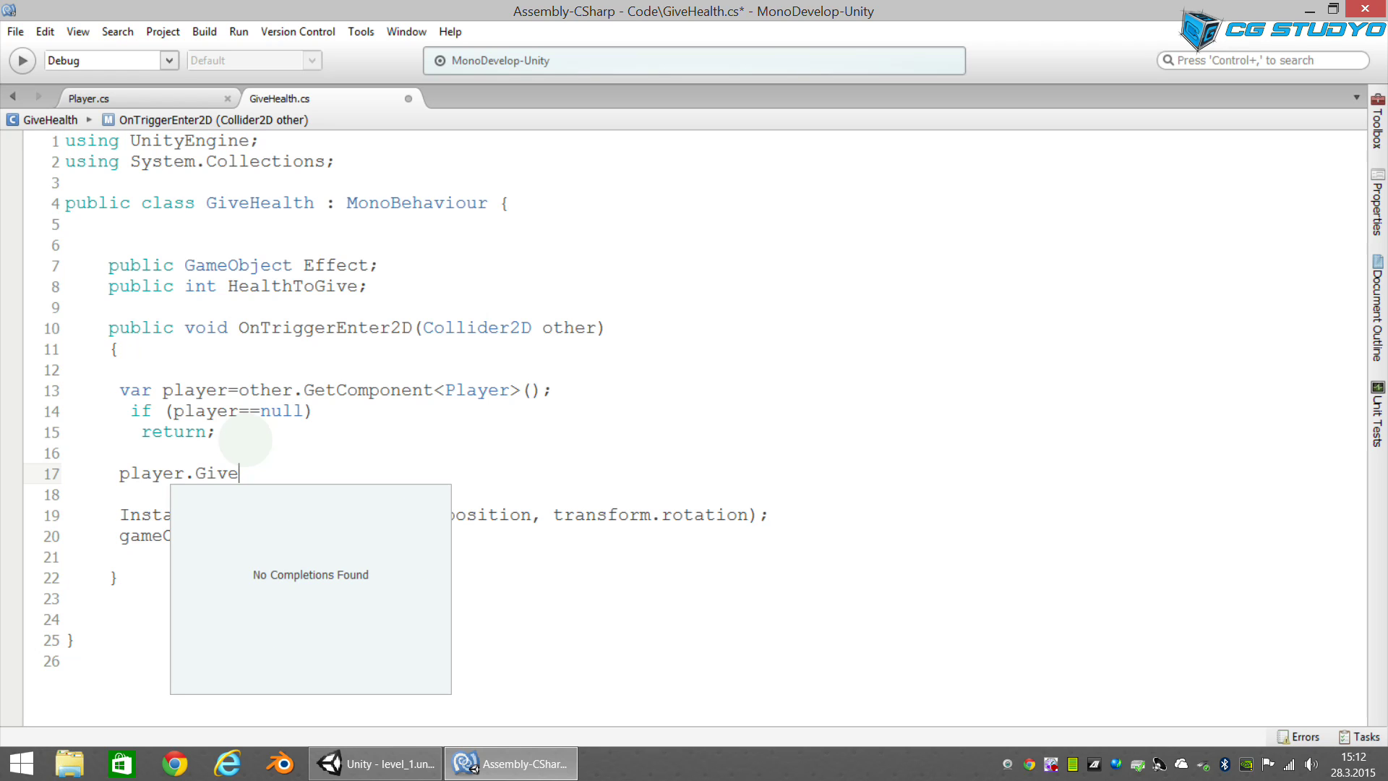
text(Health)
text(()
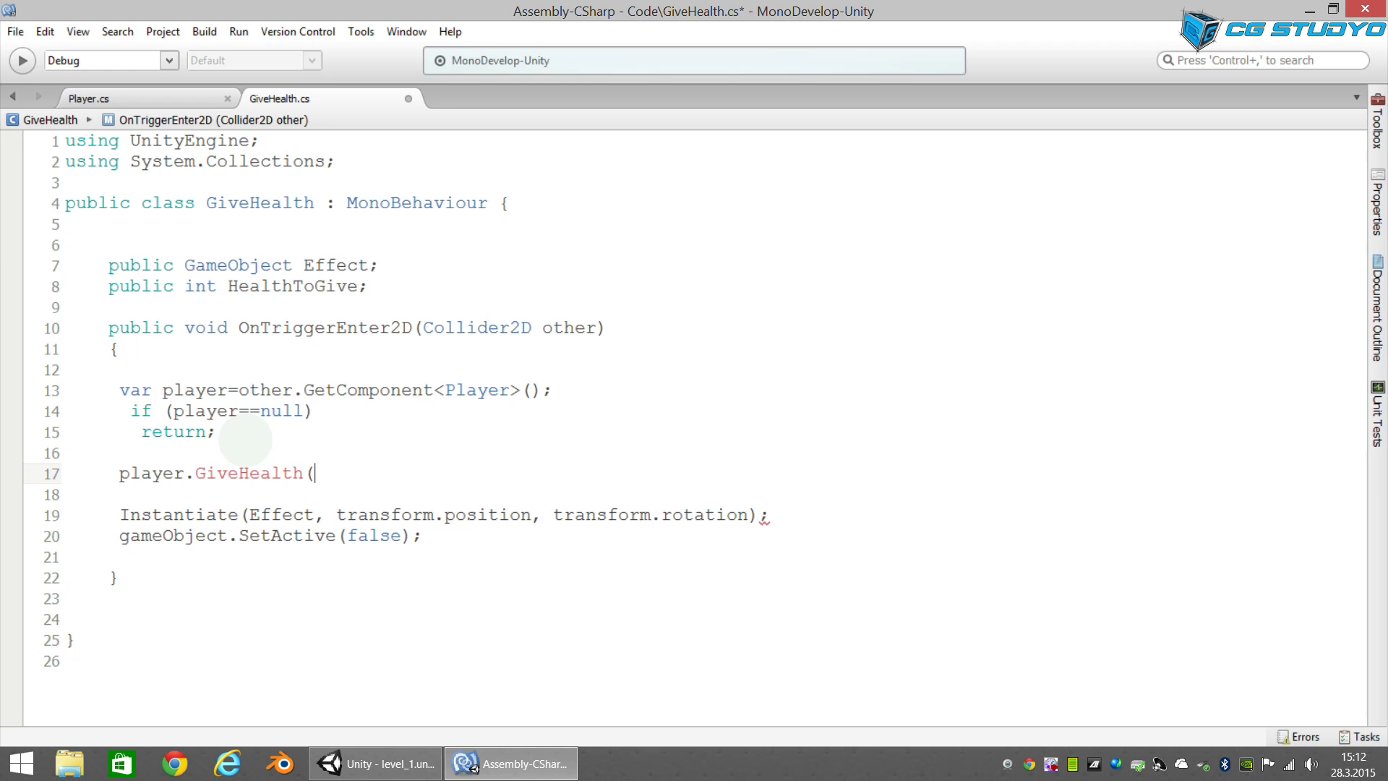
text(Heal)
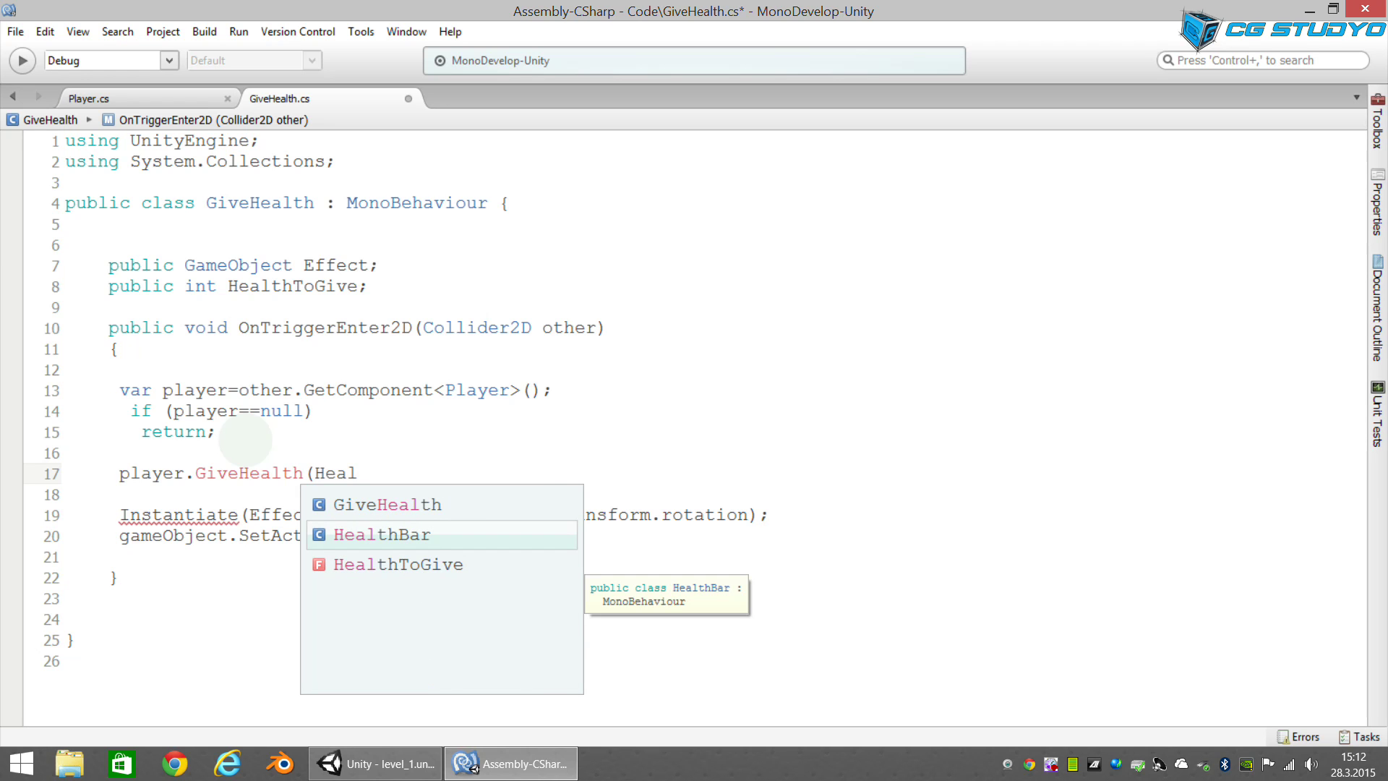
key(Return)
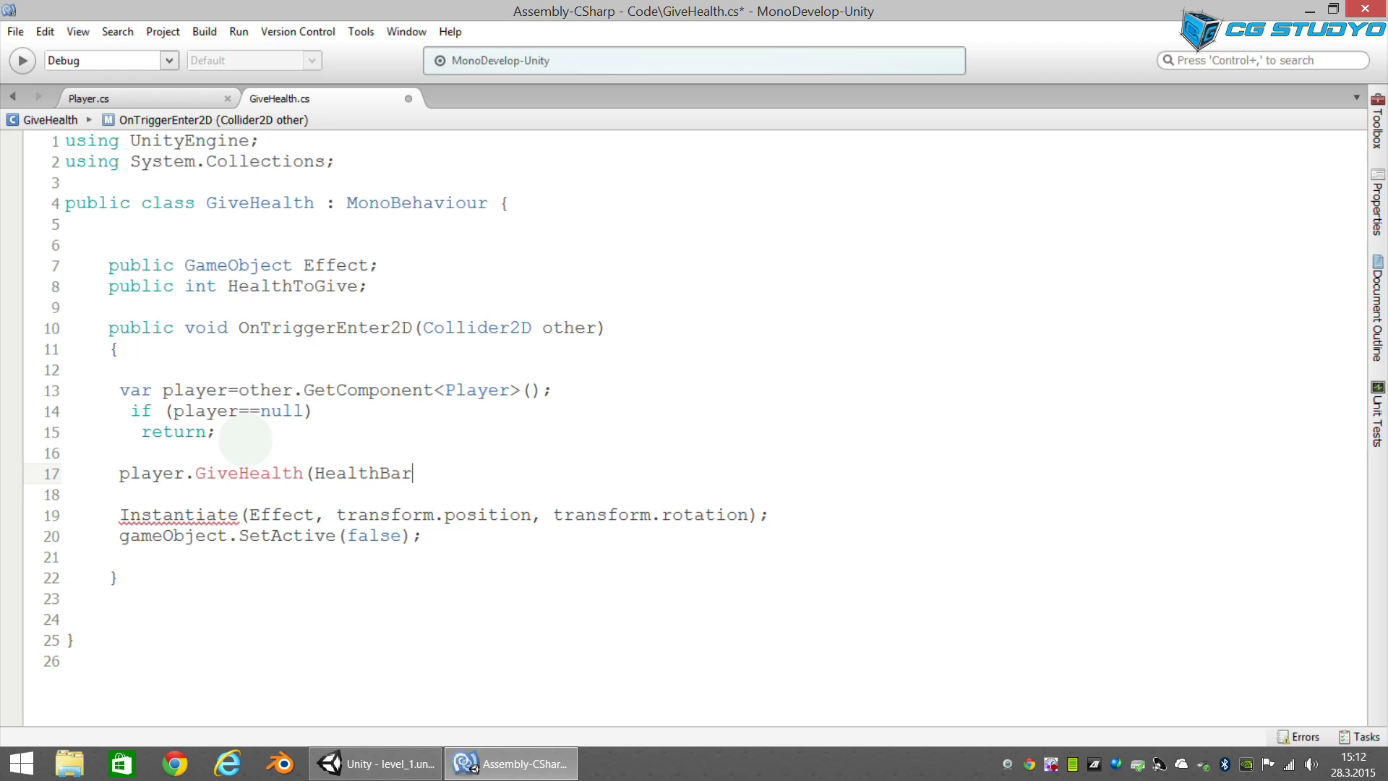
text(, gameObject)
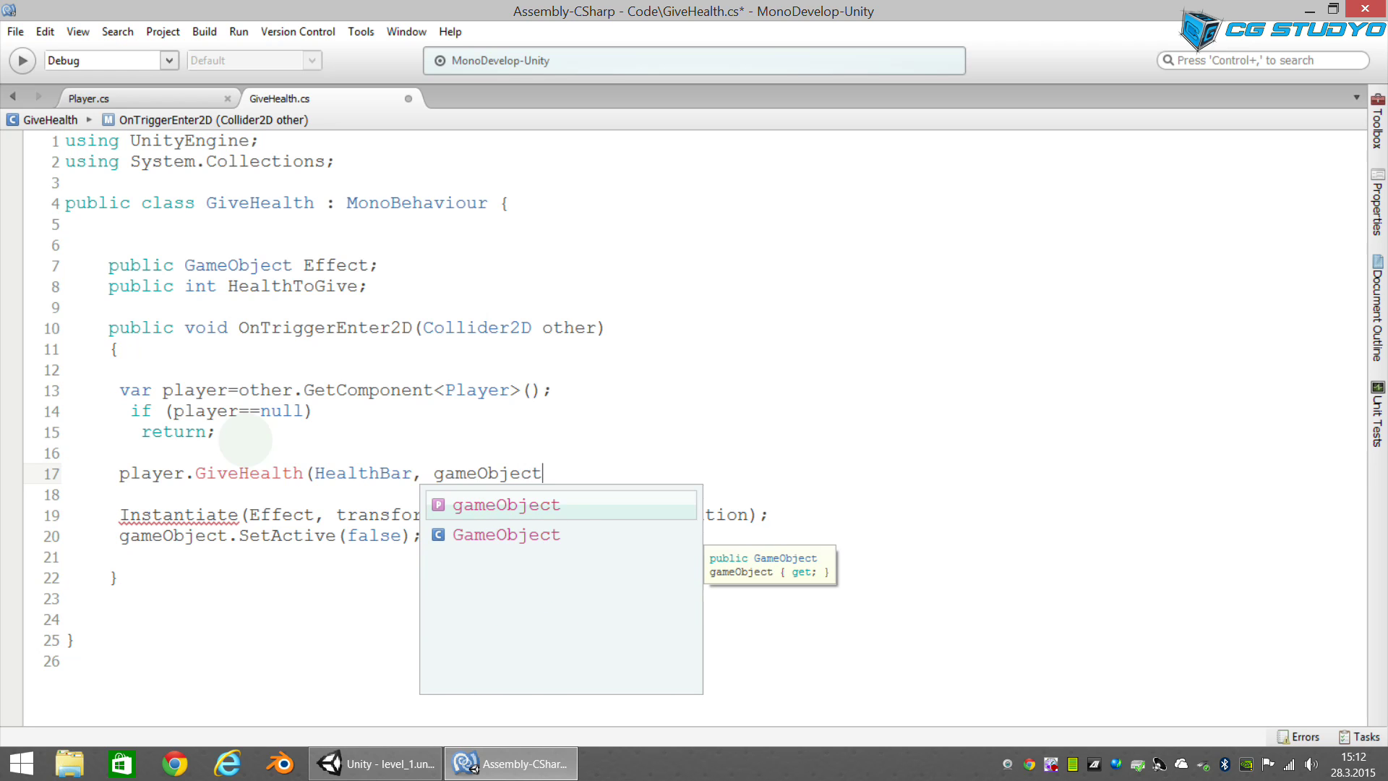
text())
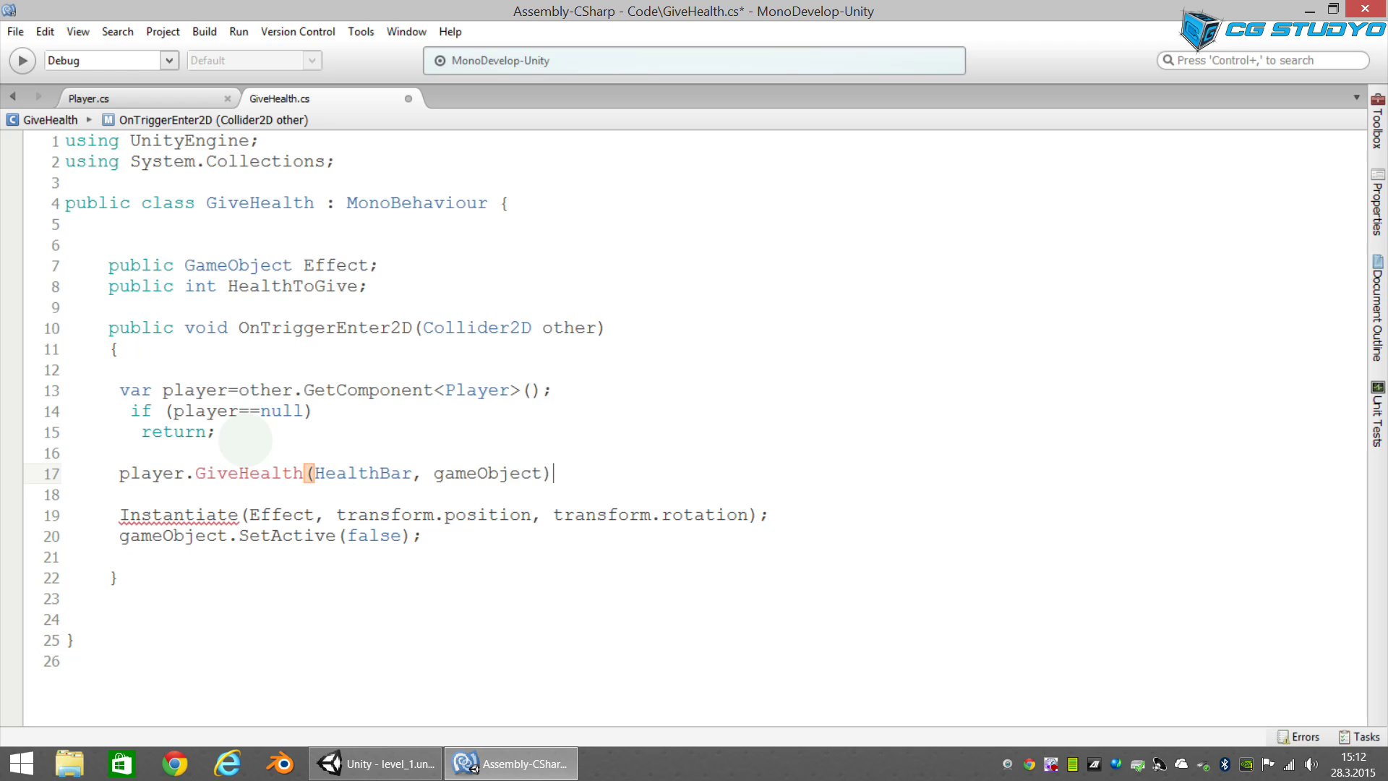
text(;)
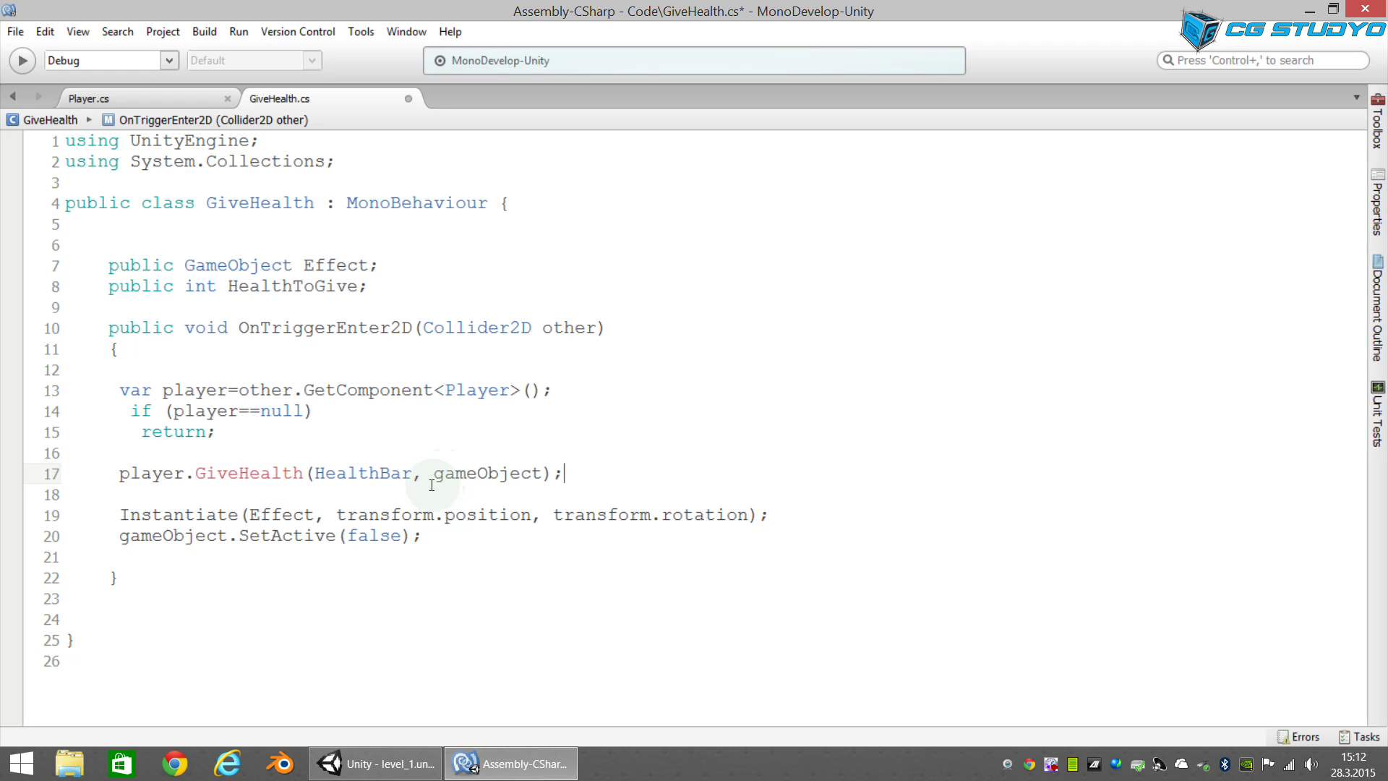
Step: Review the gameObject argument, save GiveHealth.cs, and bring up Player.cs
drag(434, 474, 553, 479)
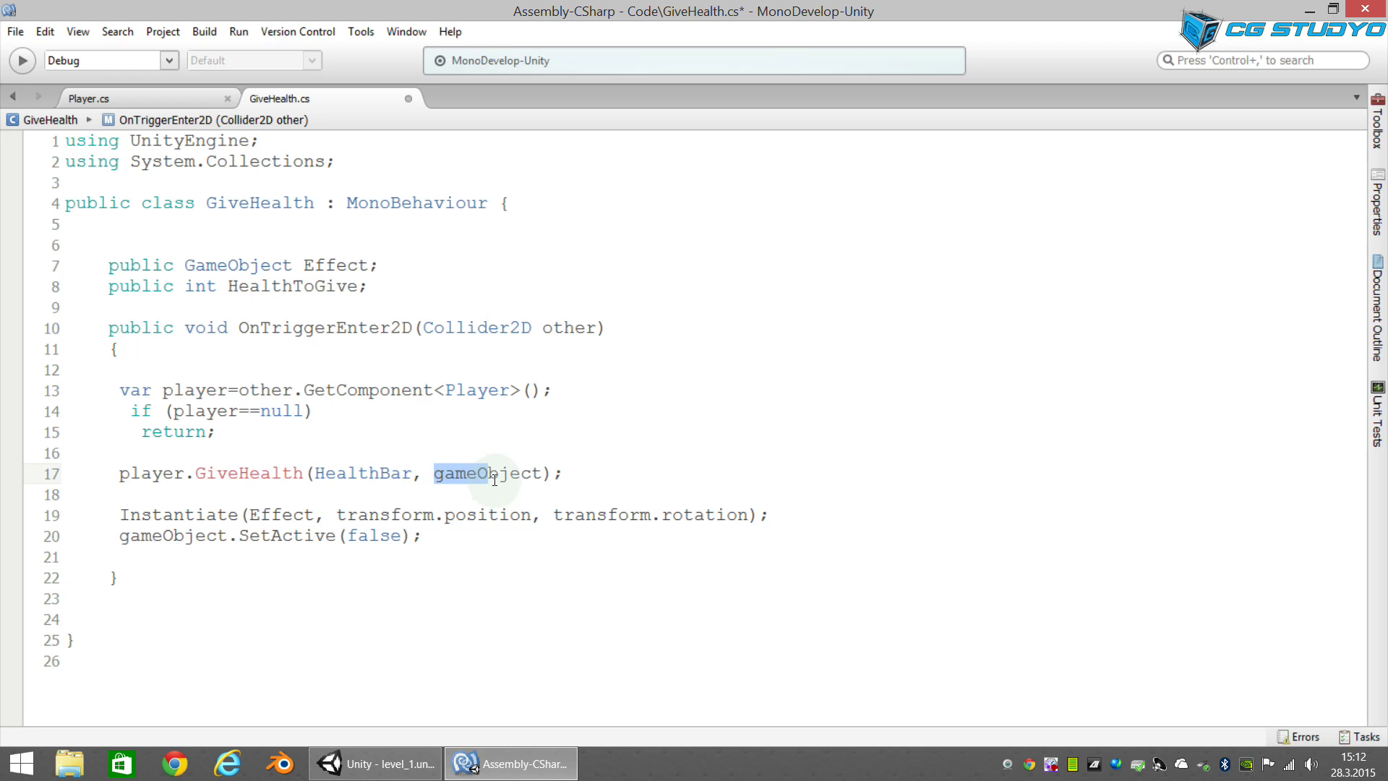
drag(553, 480, 535, 475)
click(340, 495)
key(ctrl+s)
click(161, 96)
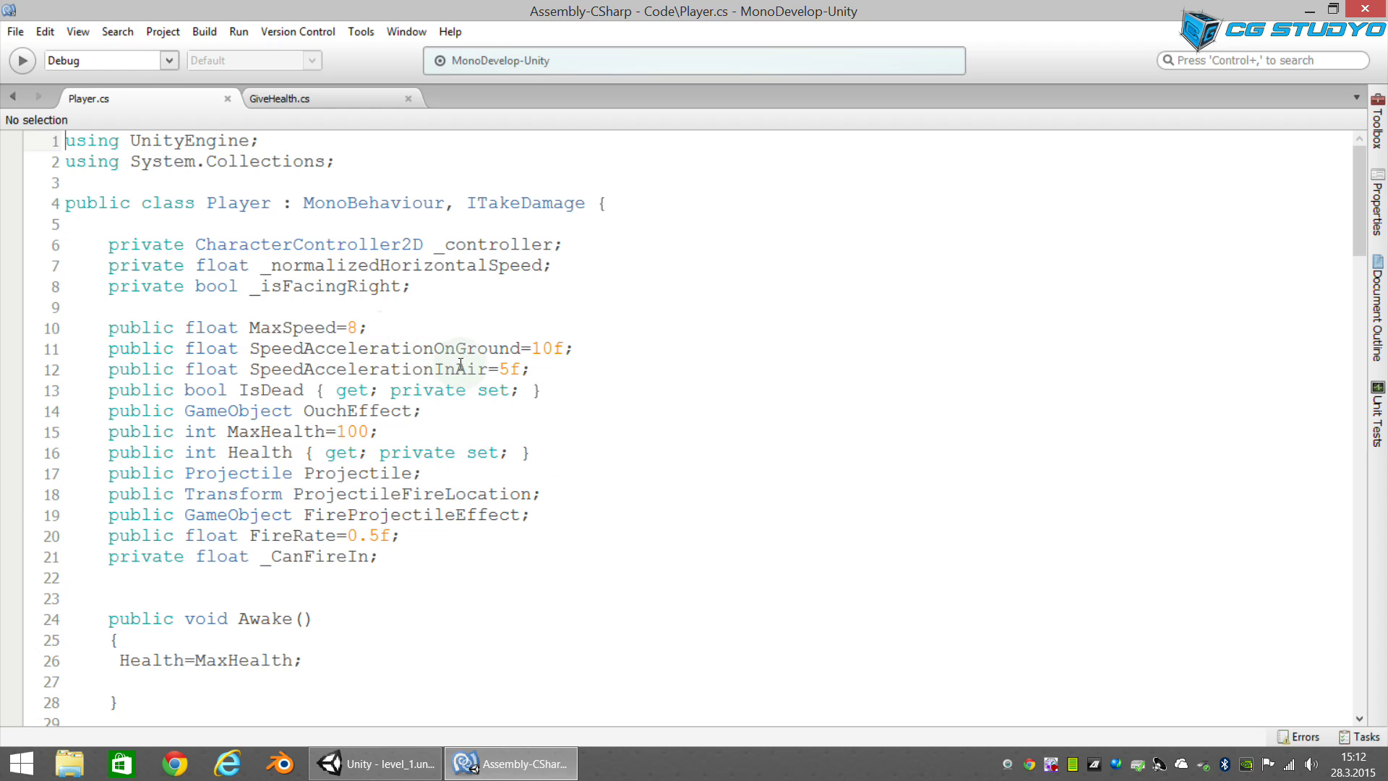
Step: Below TakeDamage, add an empty public void GiveHealth(int health, GameObject instigator) method
scroll(382, 605, down, 5)
scroll(382, 605, down, 5)
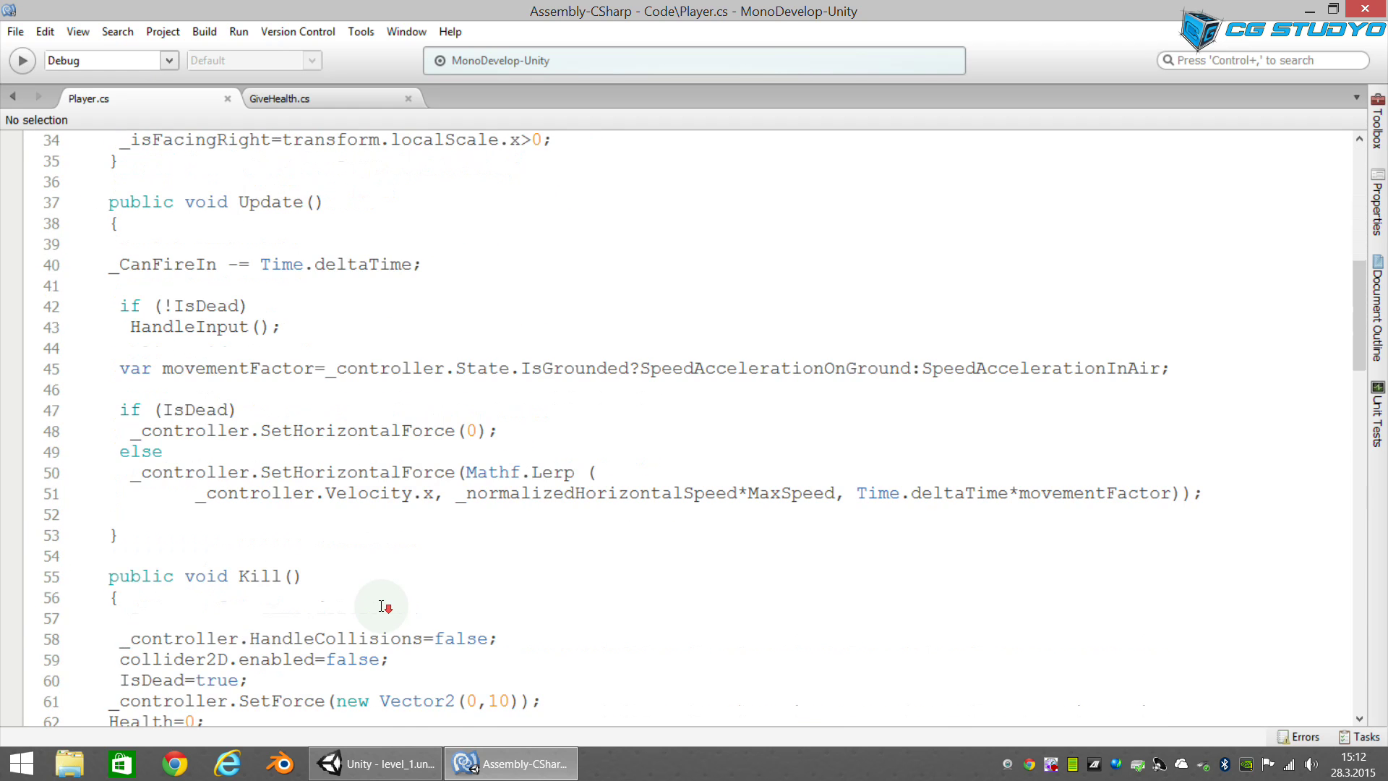
scroll(381, 606, down, 4)
scroll(382, 606, down, 2)
scroll(381, 605, down, 5)
scroll(382, 606, down, 1)
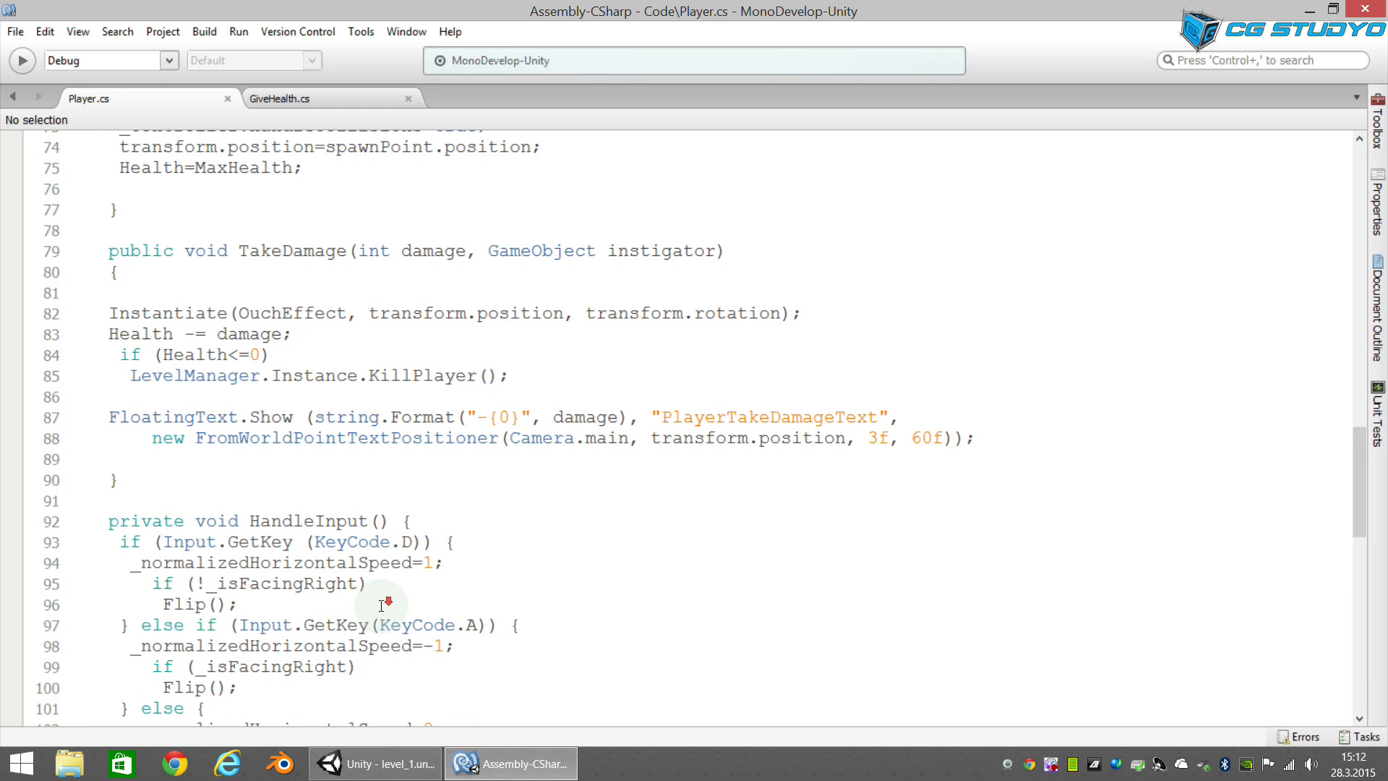
scroll(381, 606, up, 1)
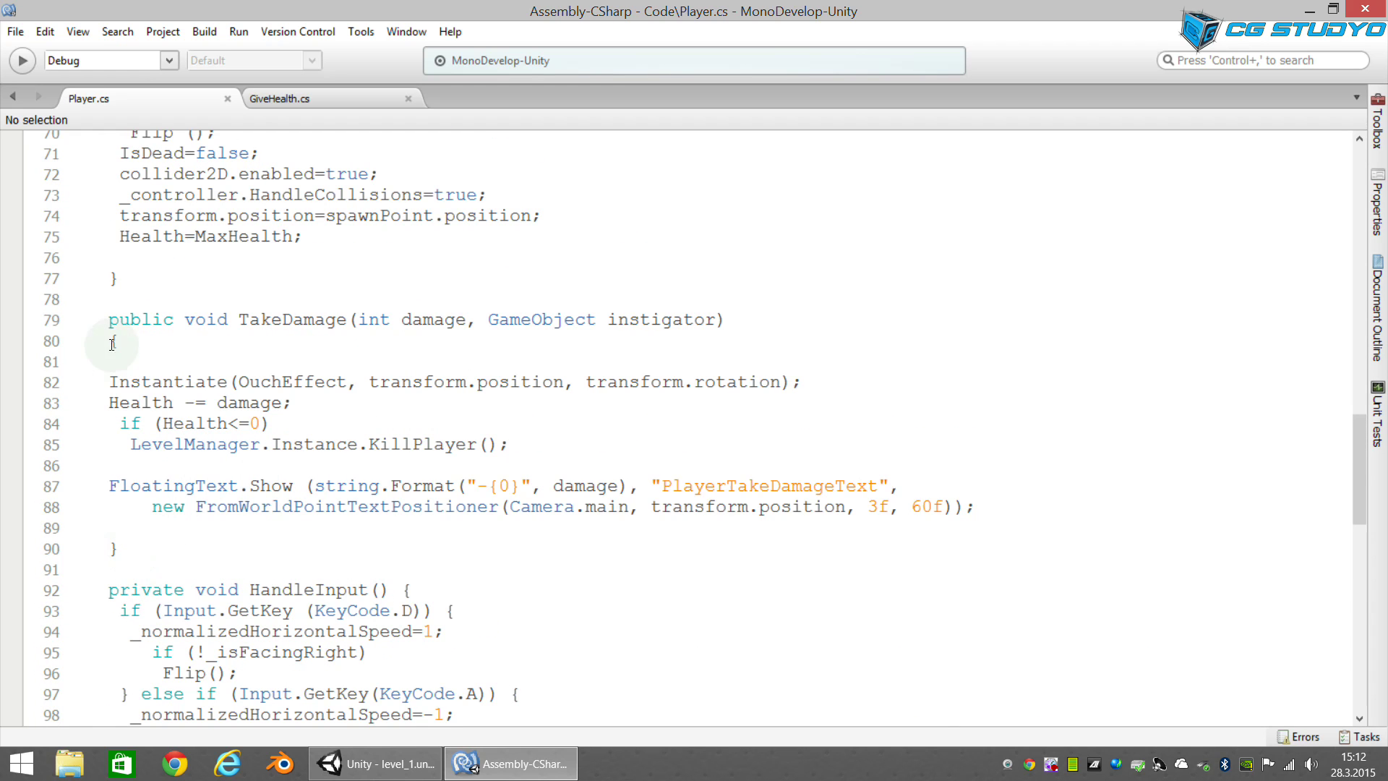
click(141, 550)
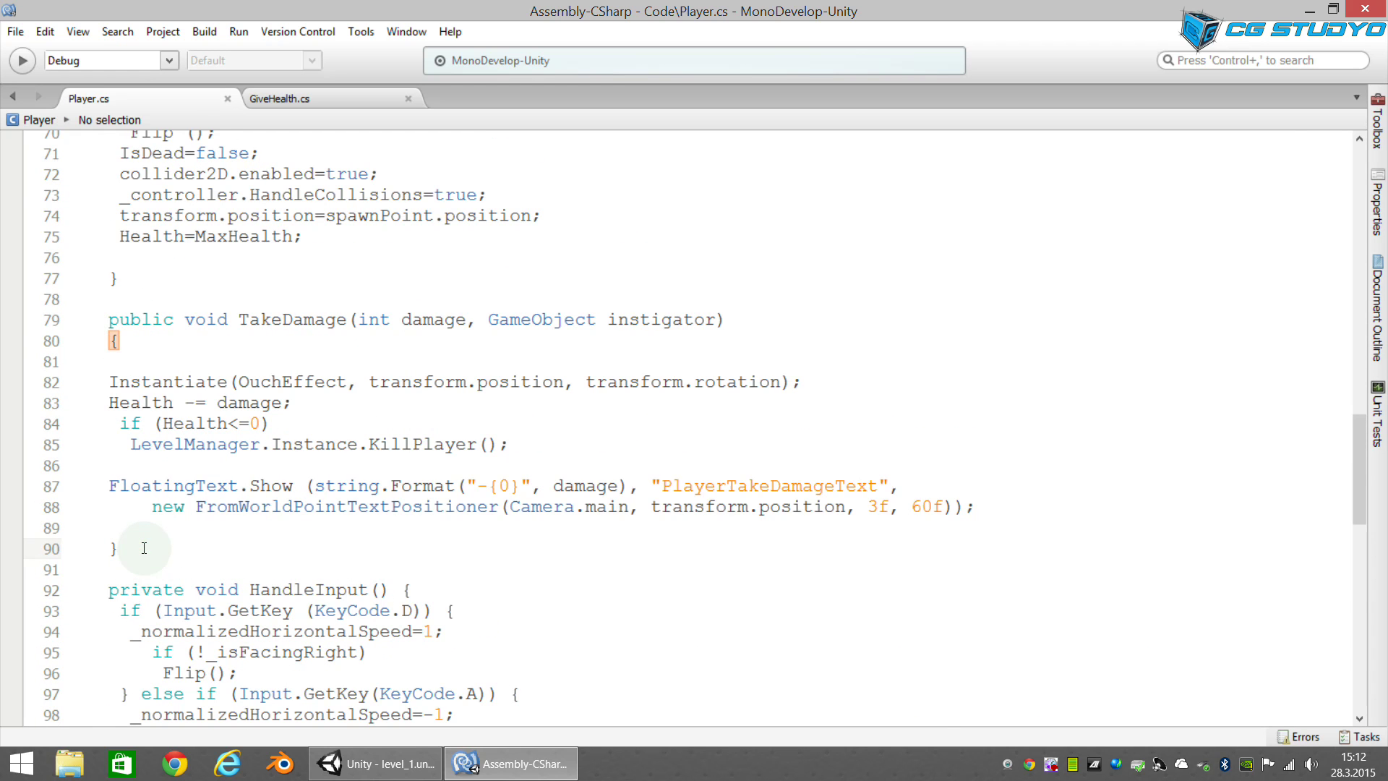
key(Return)
key(Return)
text(p)
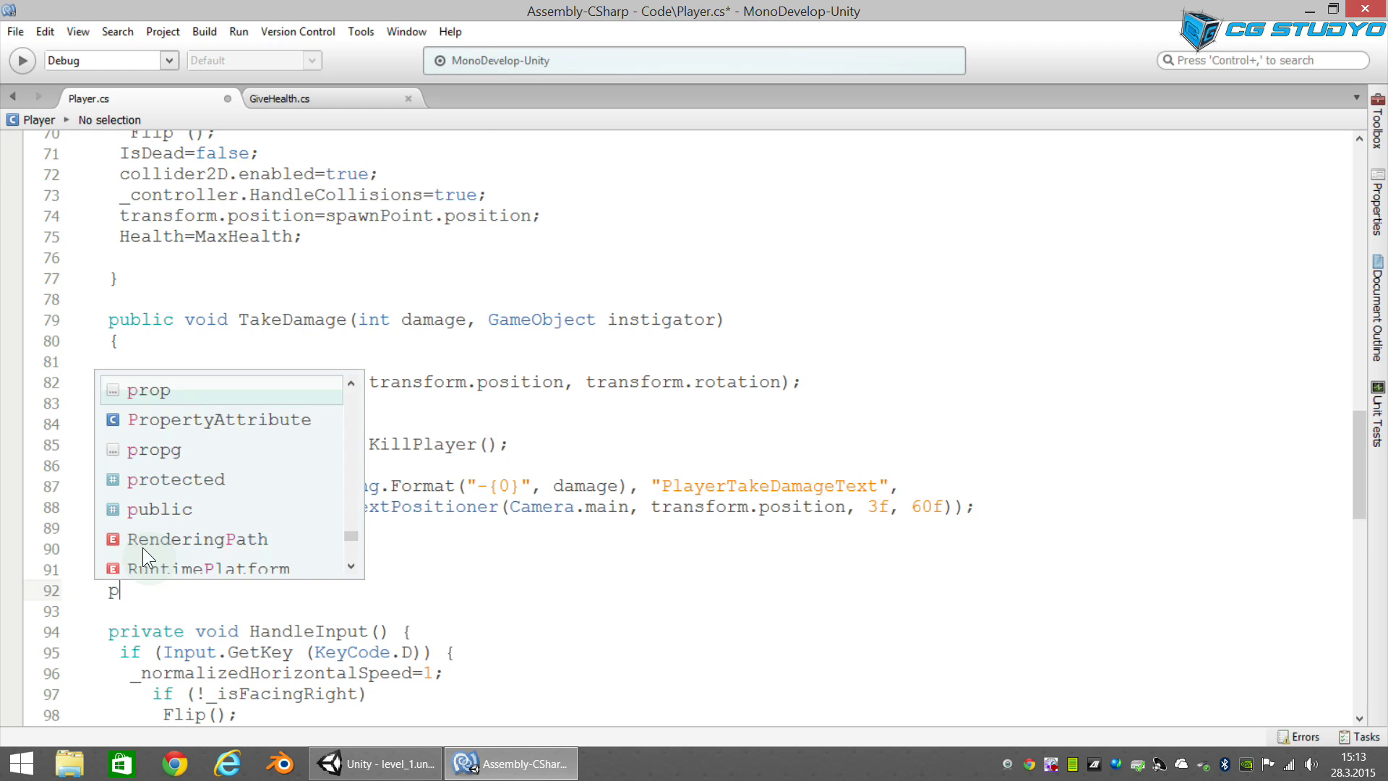
text(ublic )
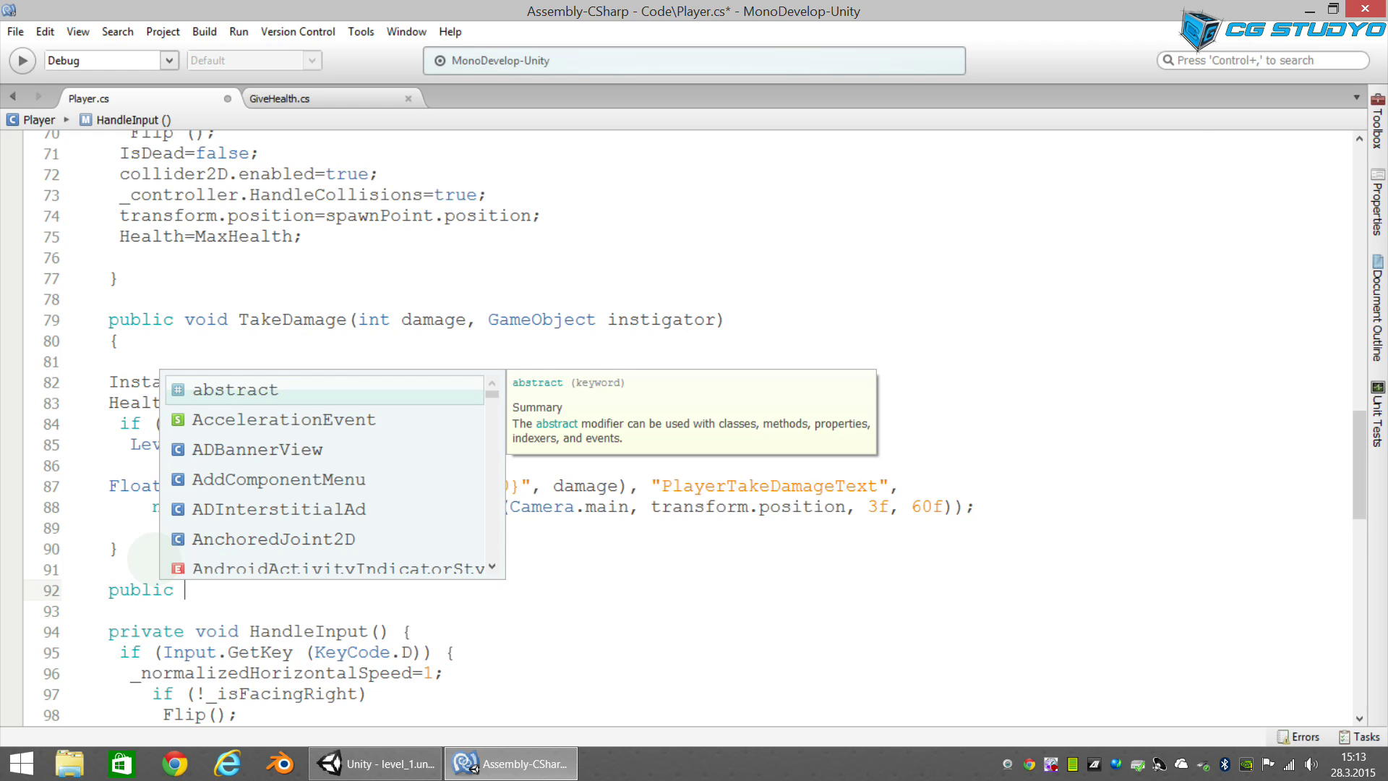
text(void )
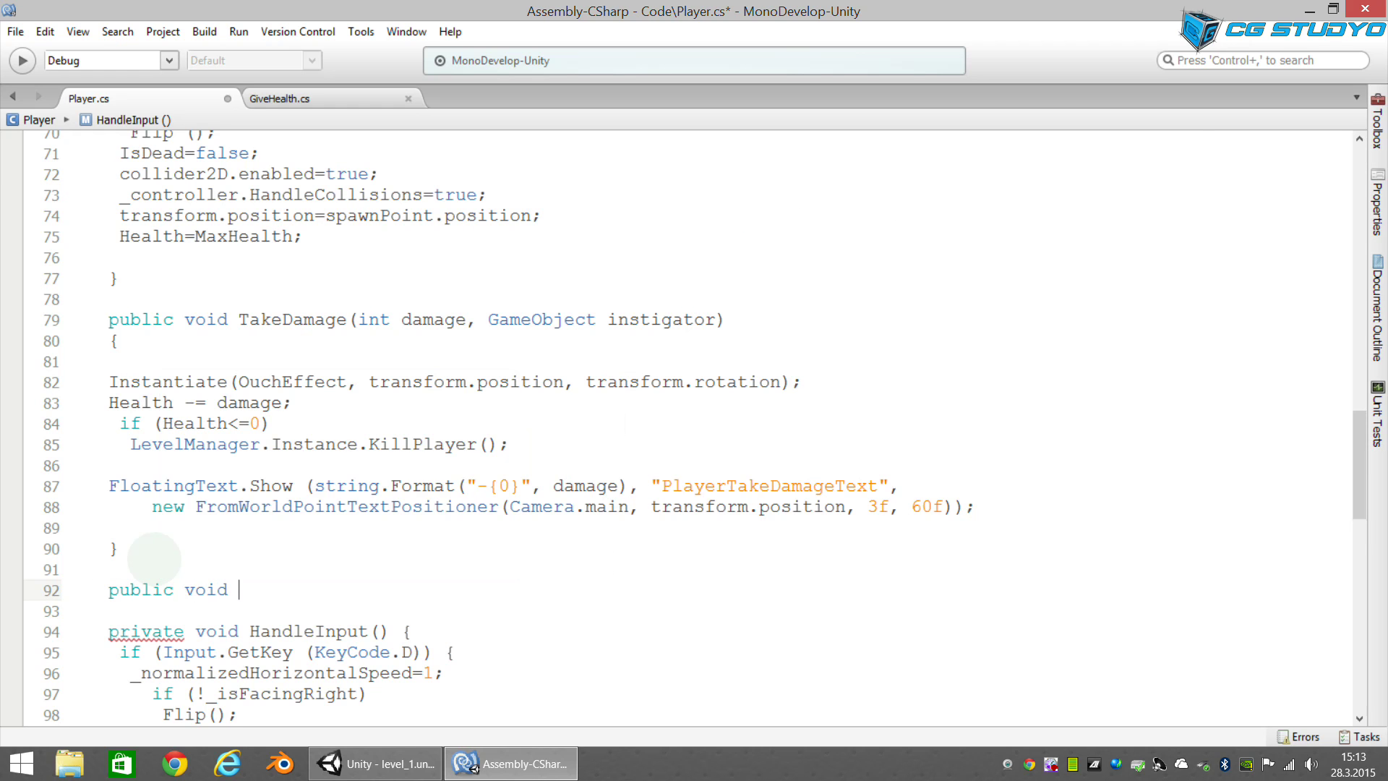
text(Give)
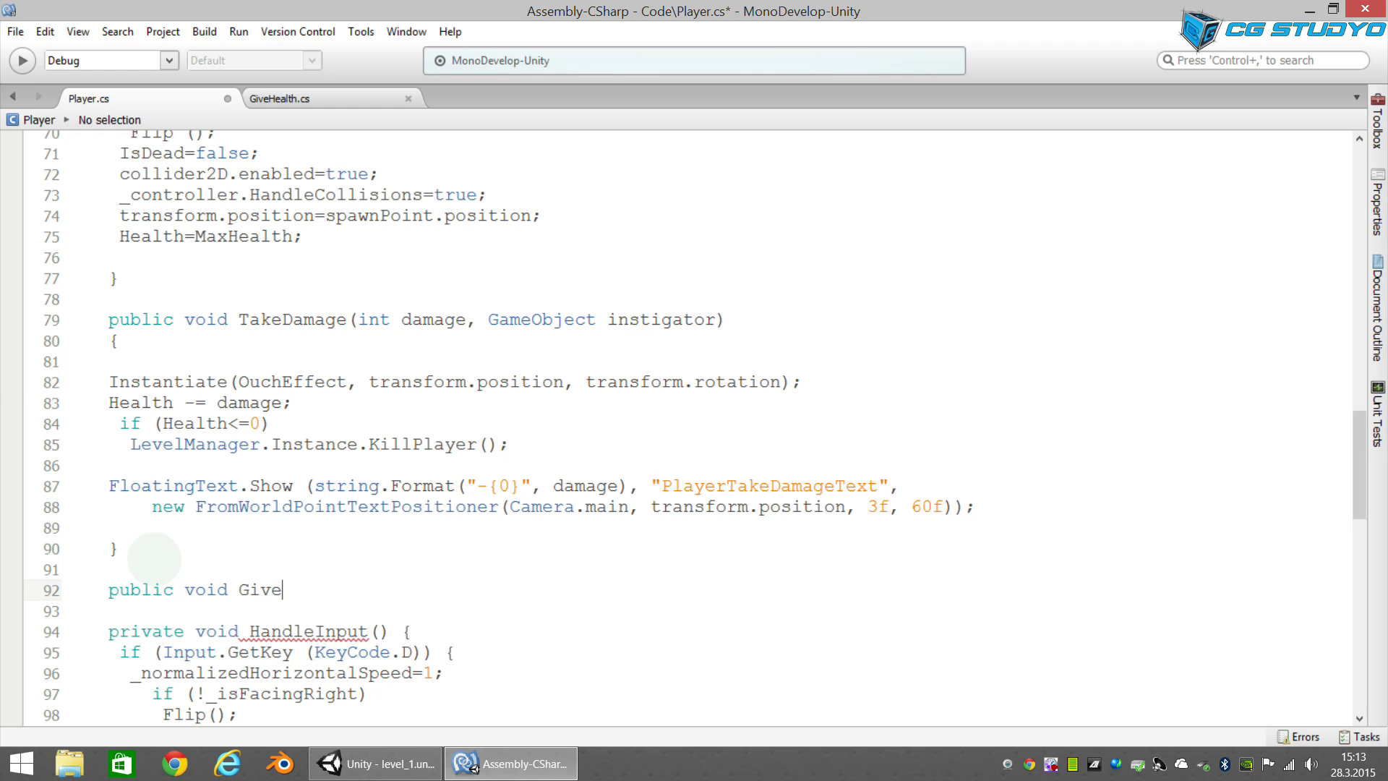
text(Health(int health, )
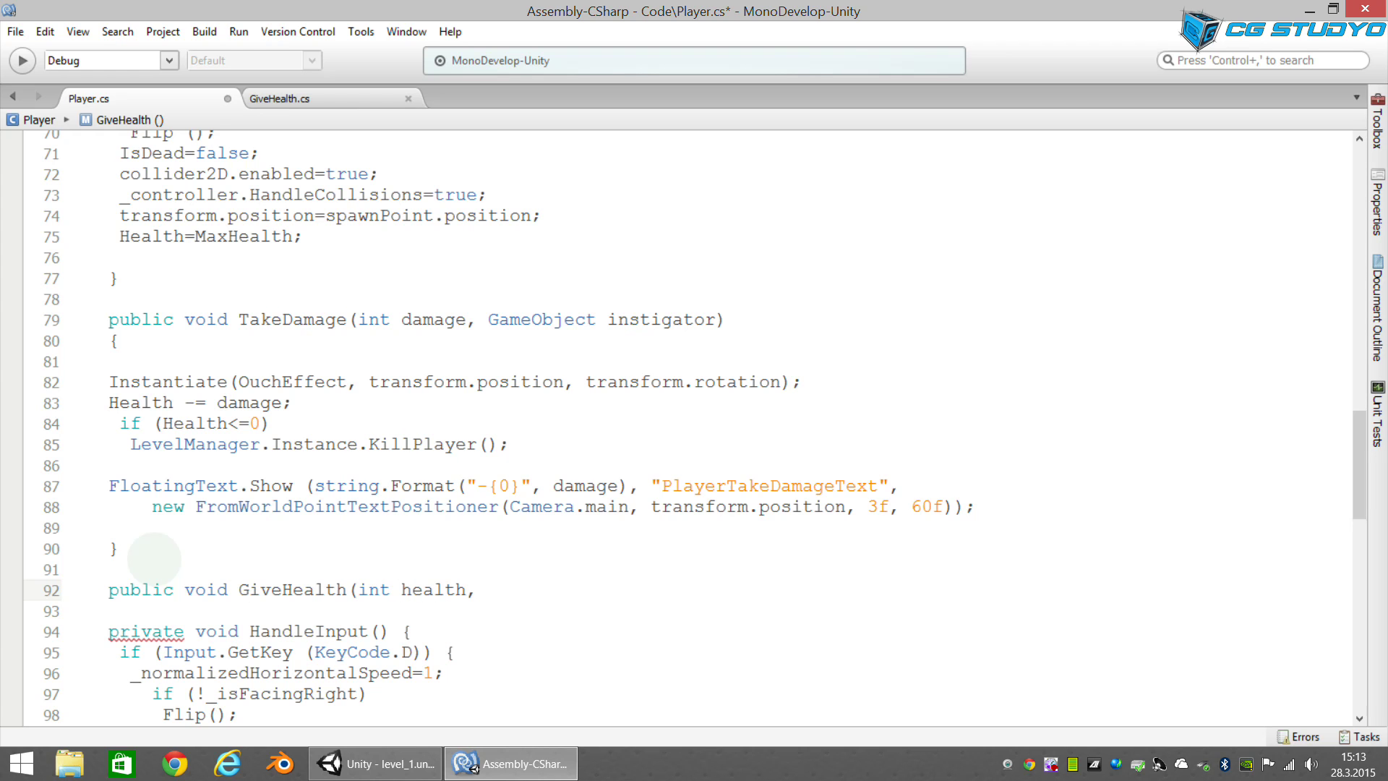
text(GameObject instiga)
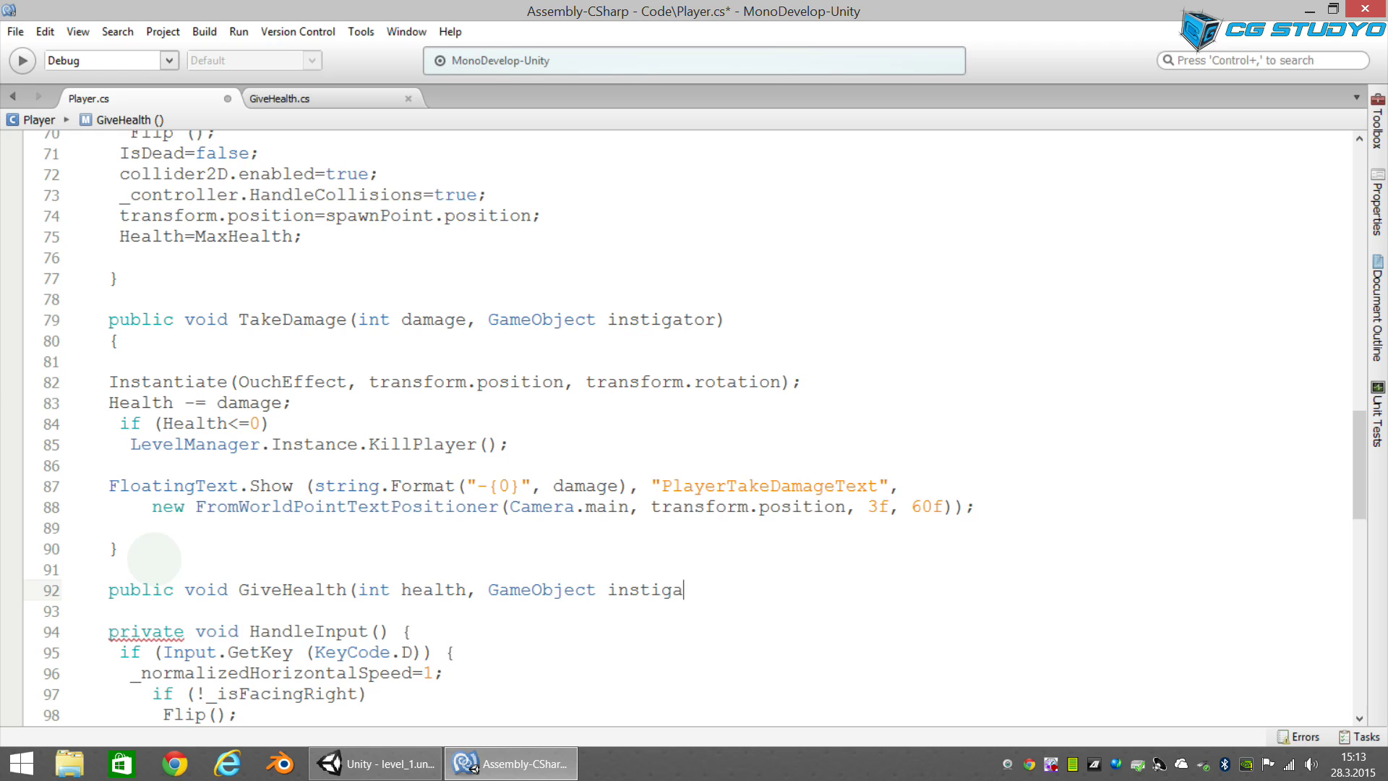
text(tor))
key(Return)
text({)
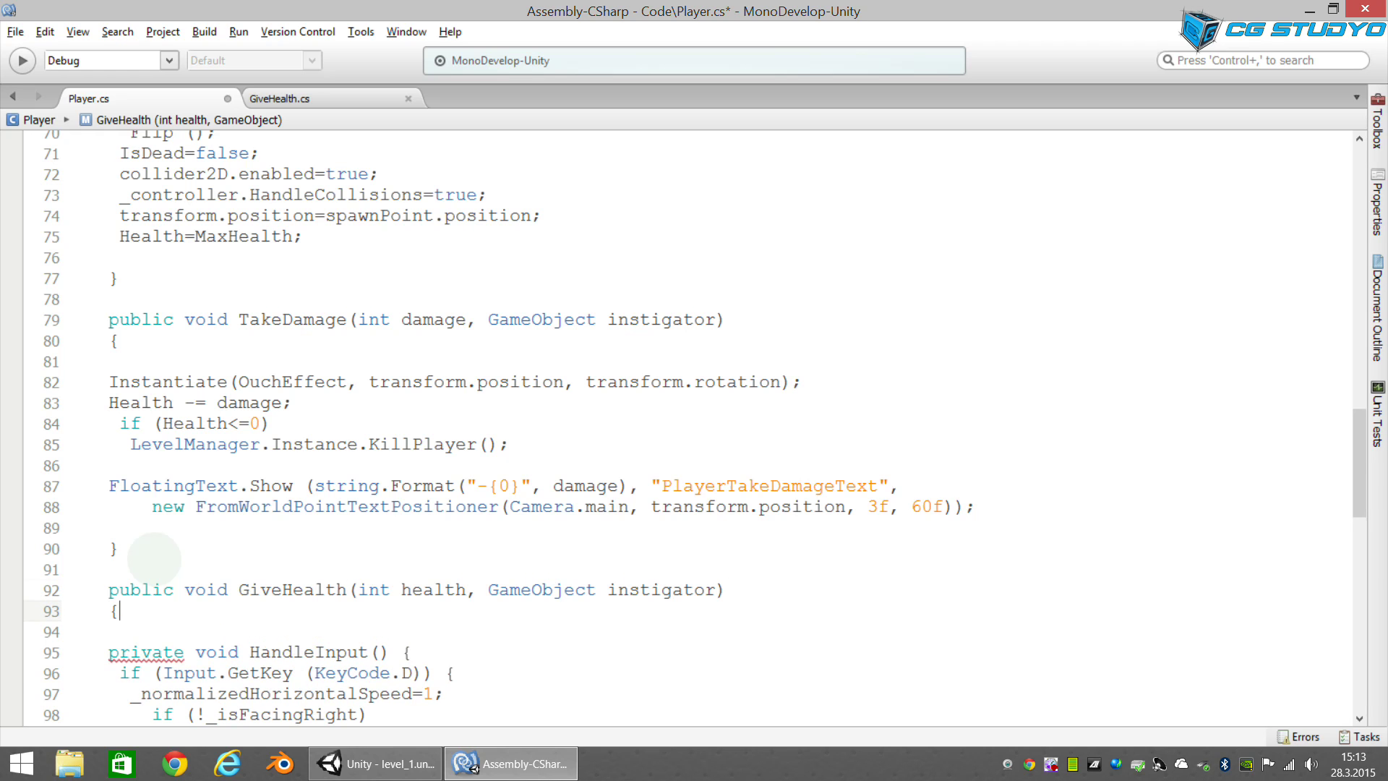
key(Return)
key(Return)
key(Up)
key(Tab)
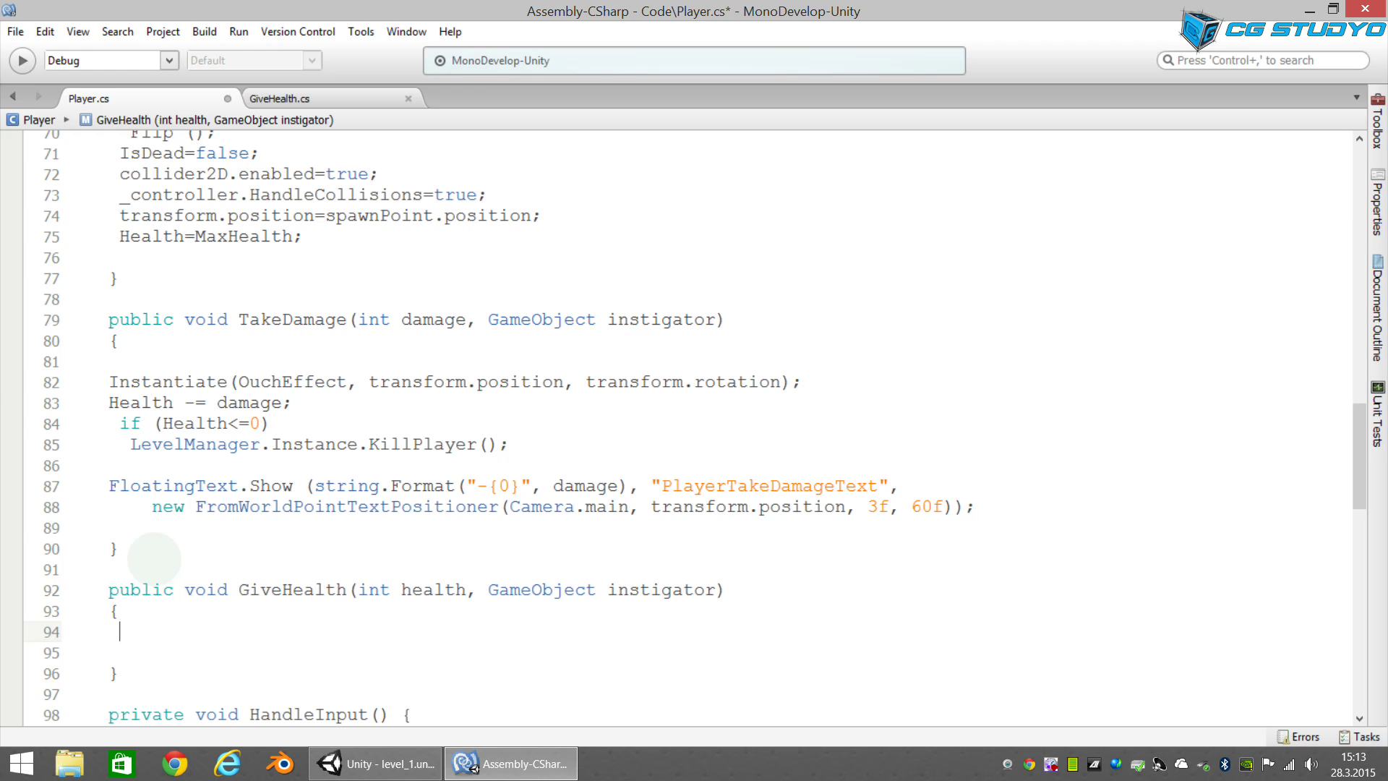
Step: Make GiveHealth call FloatingText.Show("+{0}", "PlayerGotHealthText") with FromWorldPointTextPositioner(Camera.main, transform.position, 2f, 60f)
text(Floa)
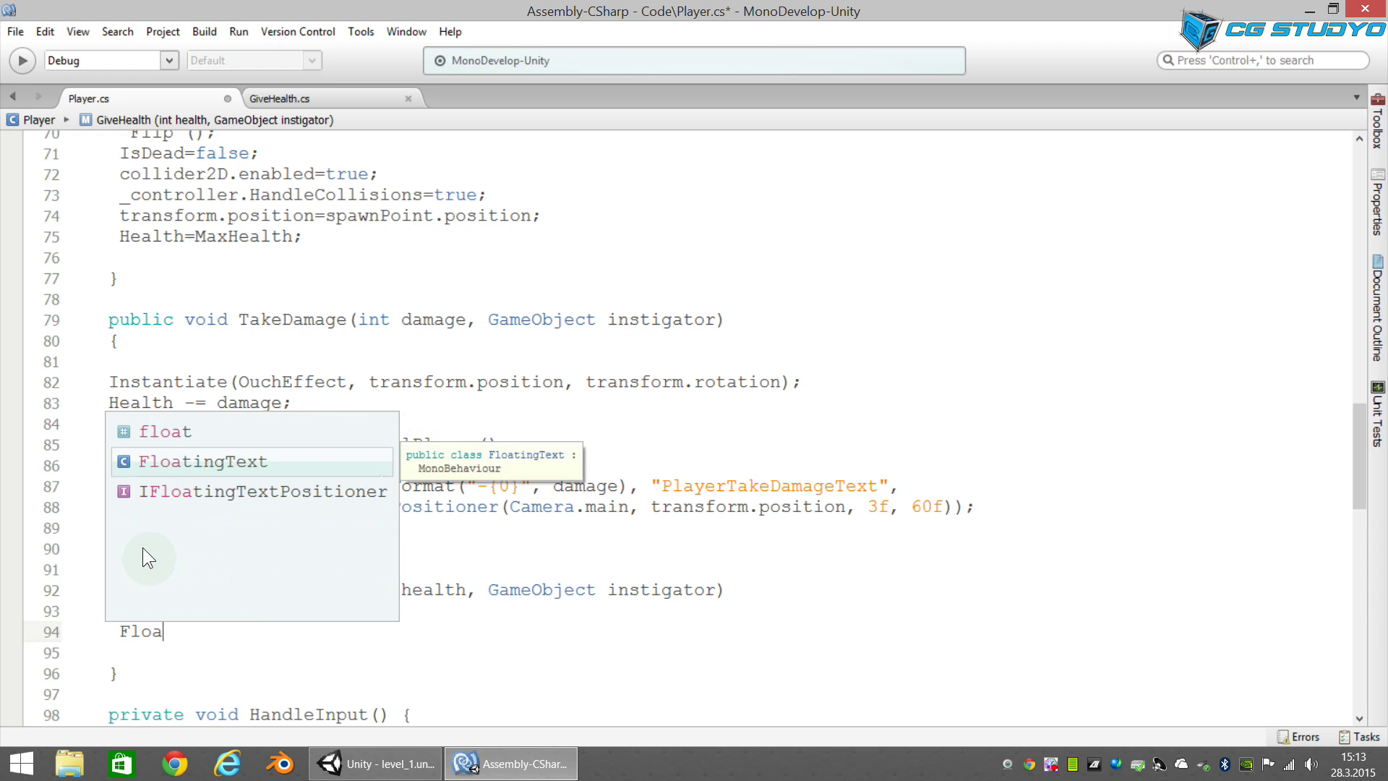
key(Return)
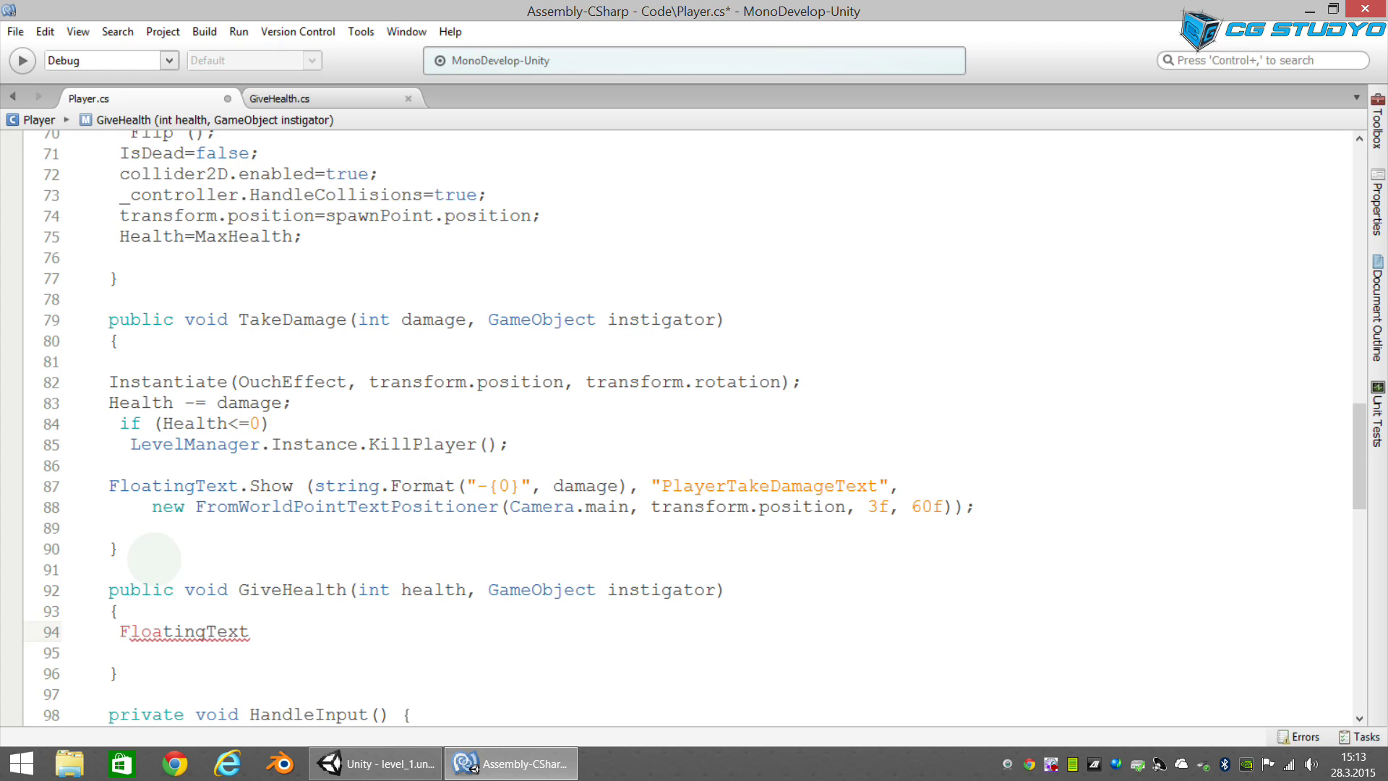
text(.sho()
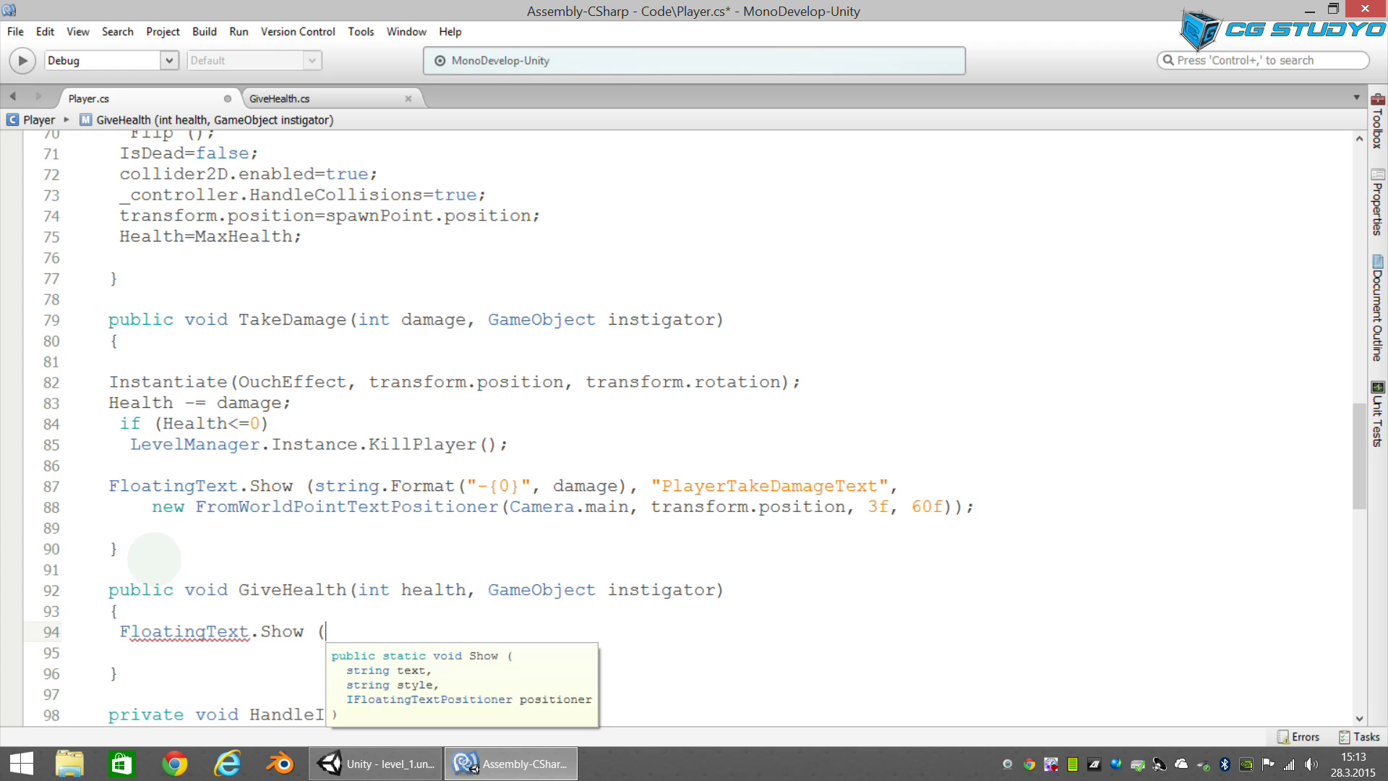
text(string.for)
key(Return)
text(()
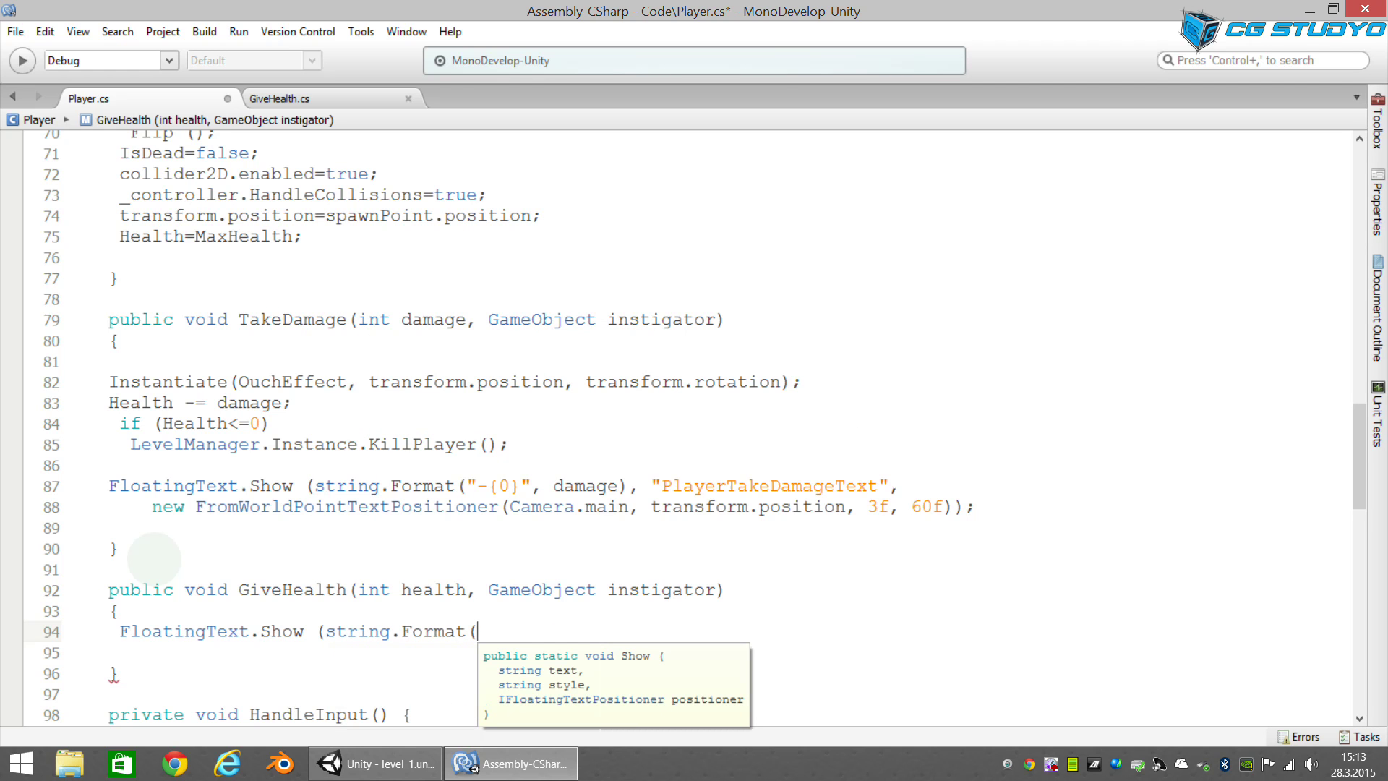
text(")
text(+{)
text(0})
text(")
text(,)
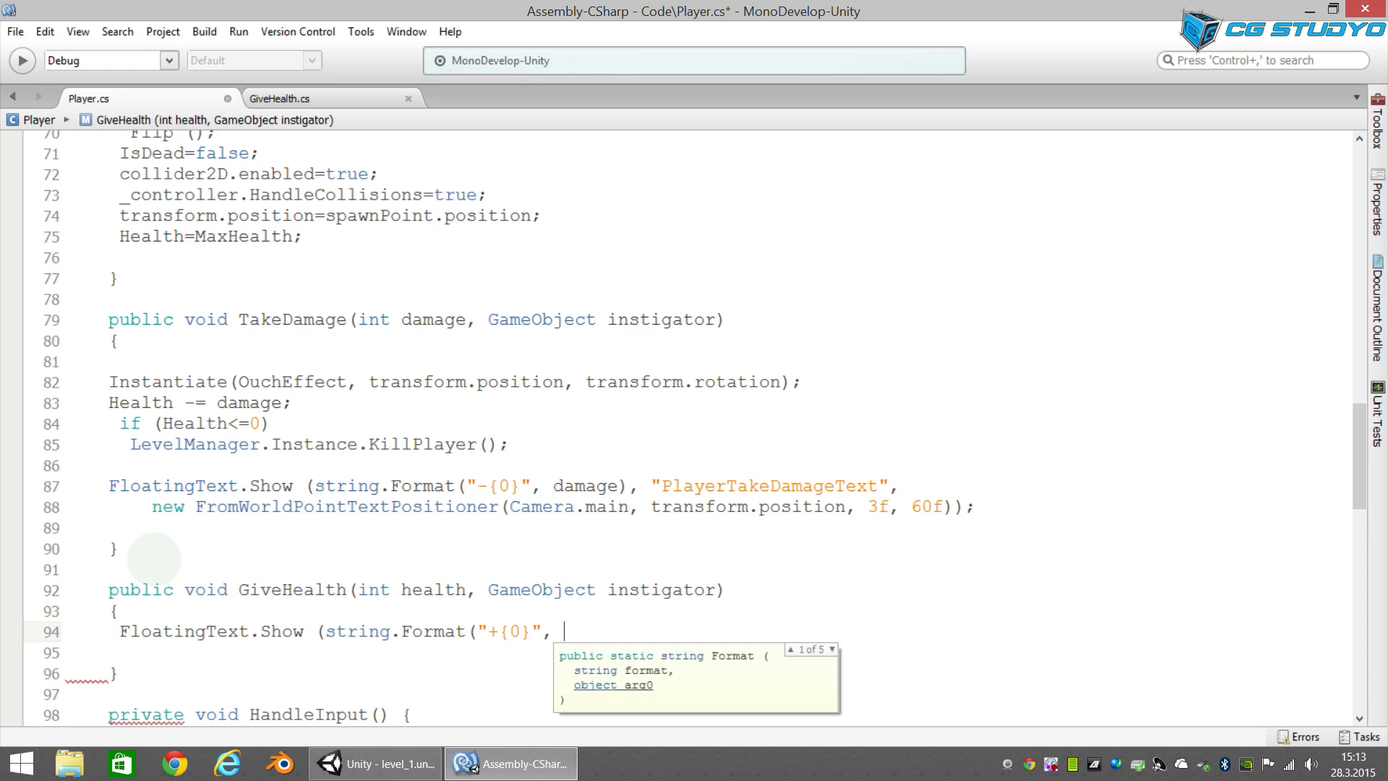
text( health))
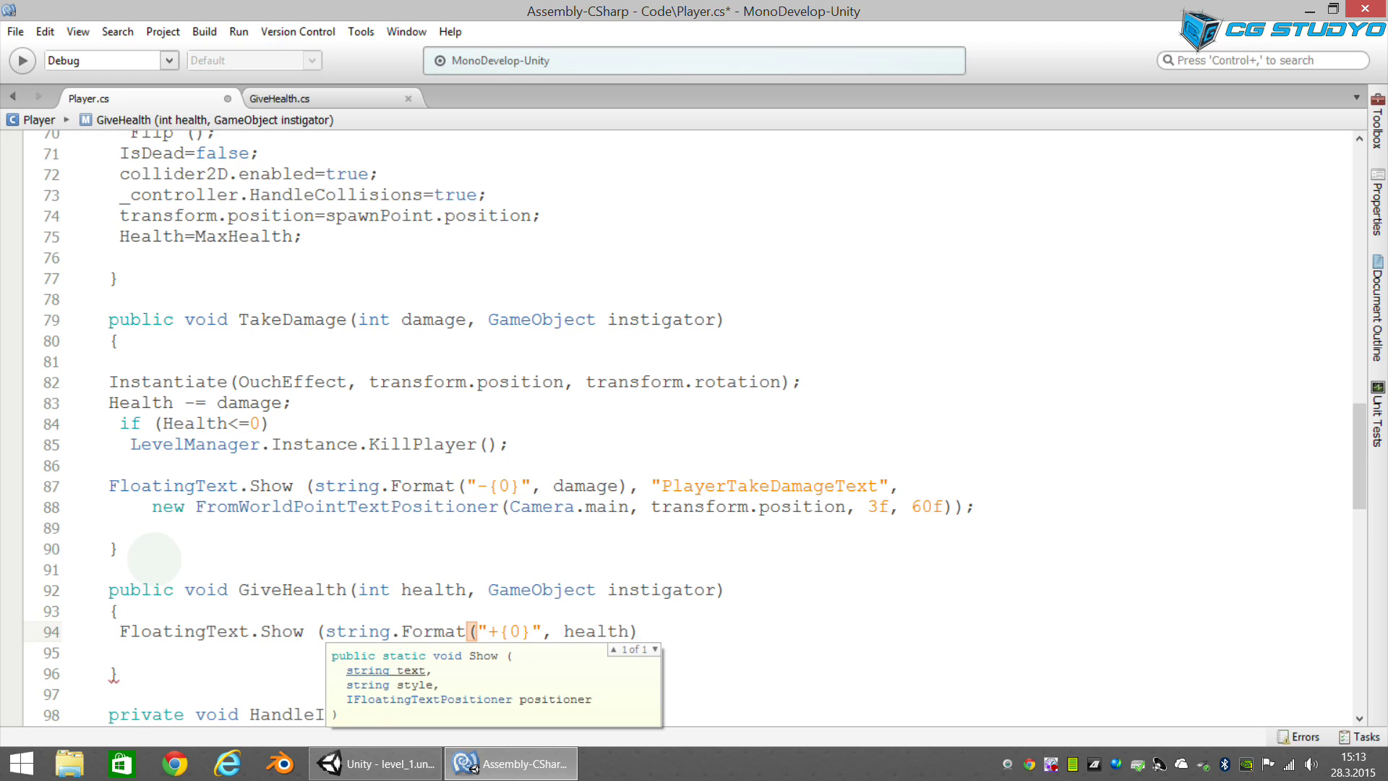
text(, "Player)
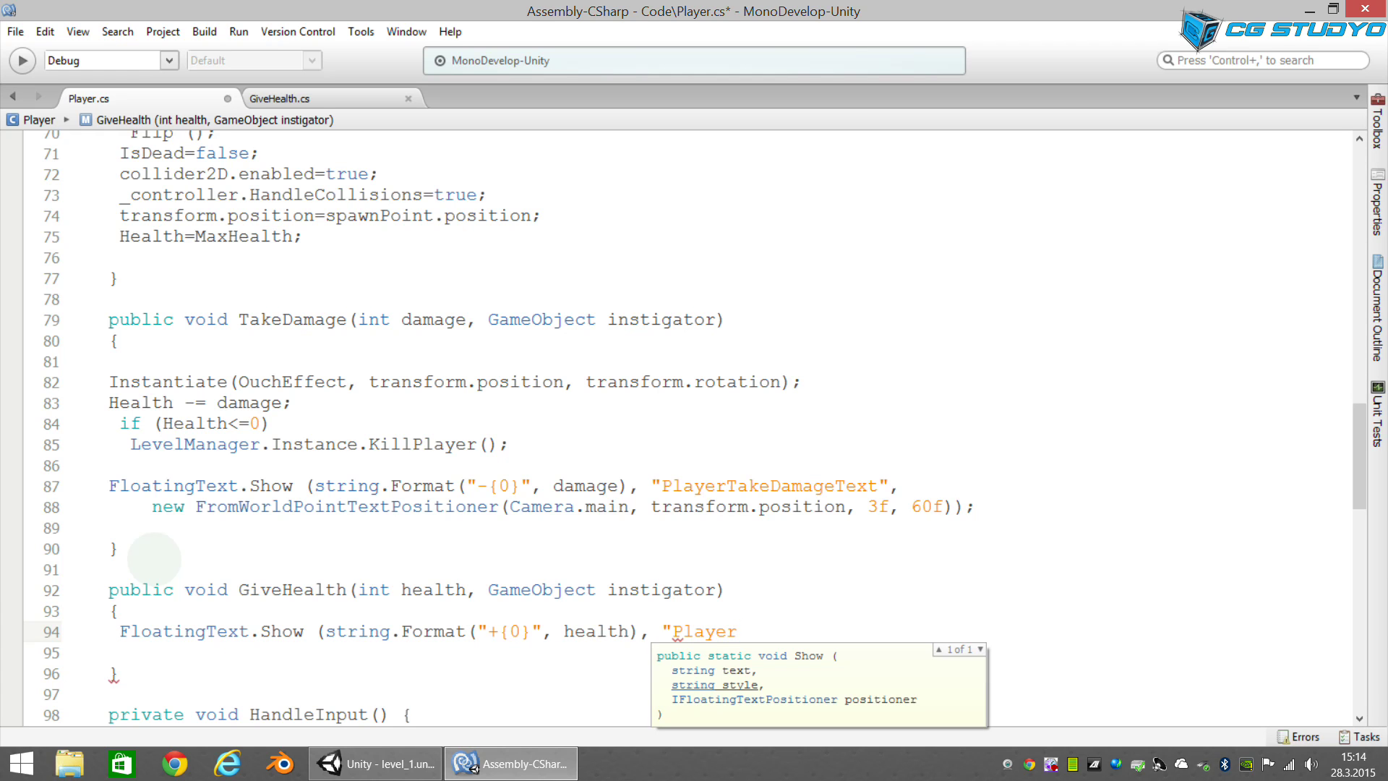
text(GotHealthText")
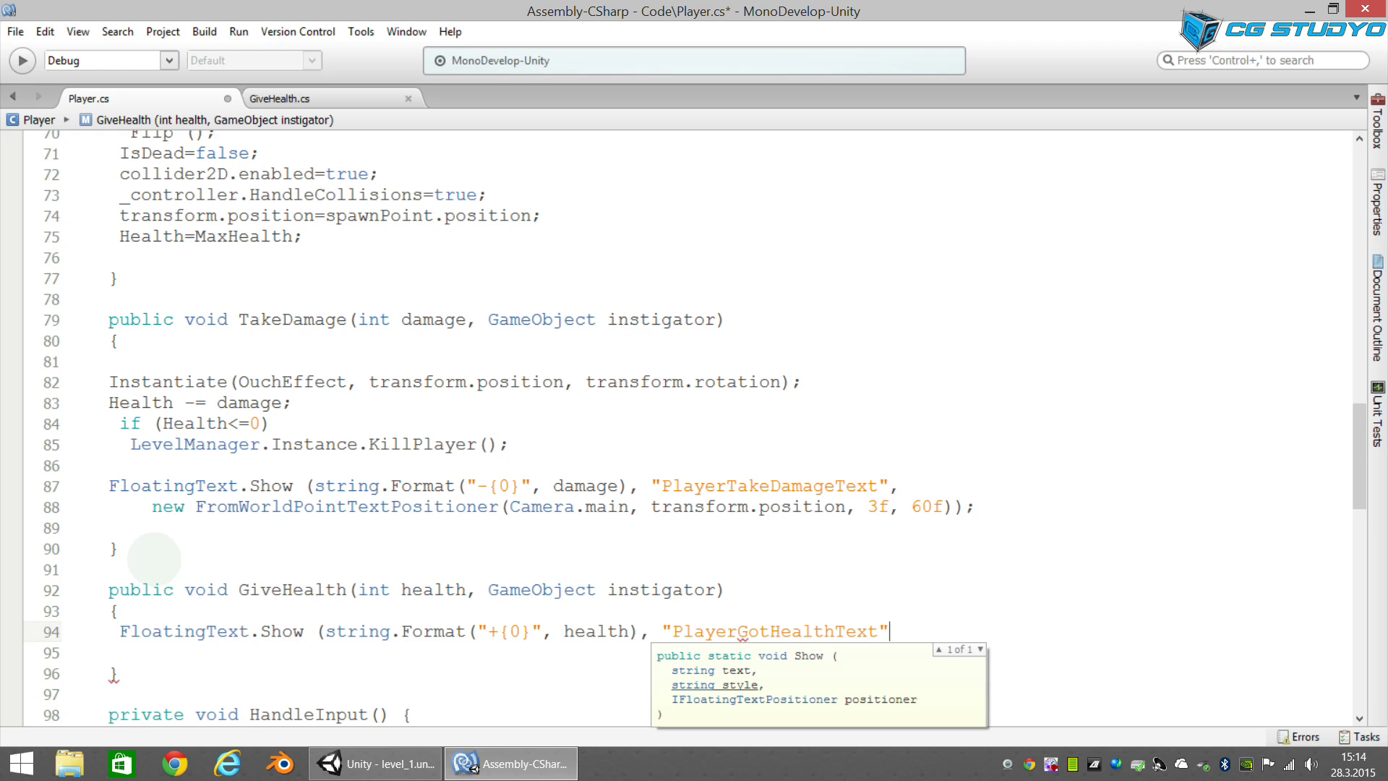
text(,)
key(Return)
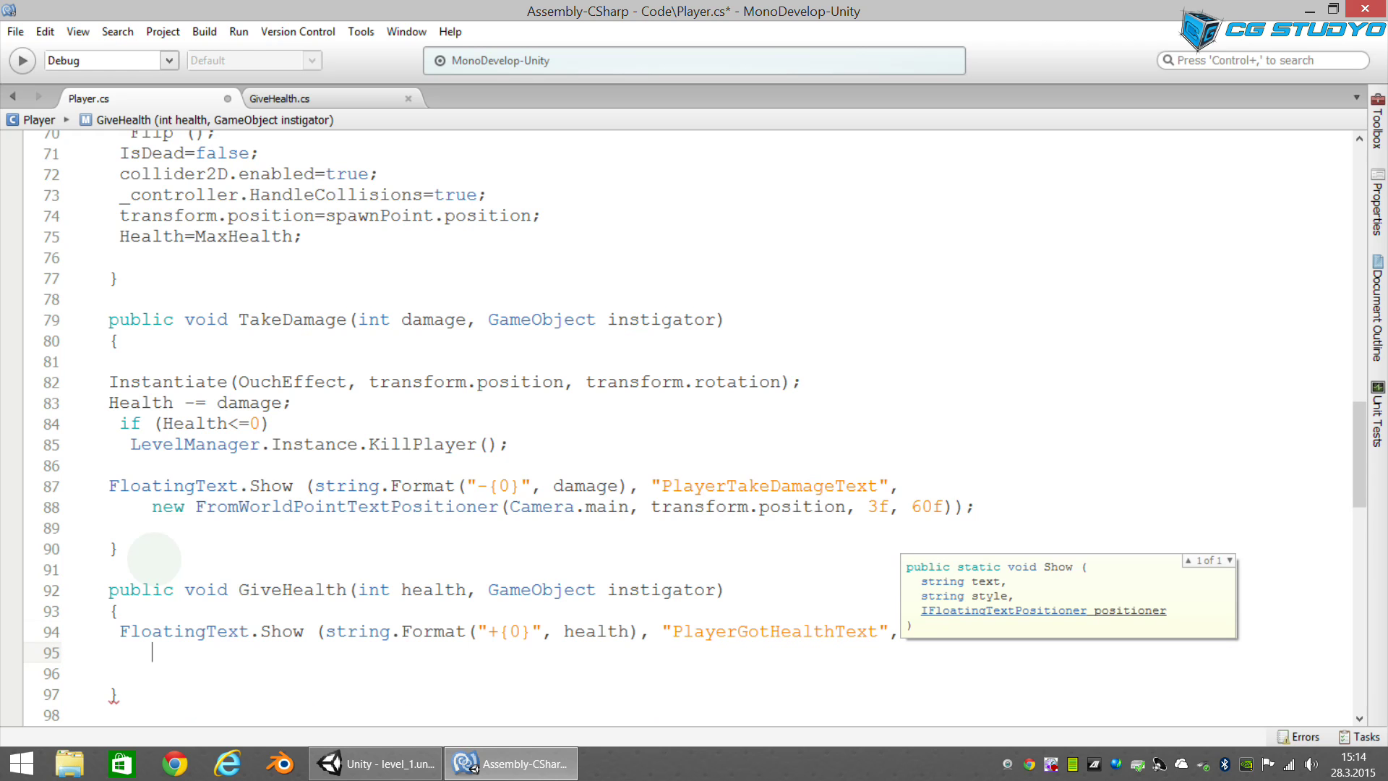
text(new Fr)
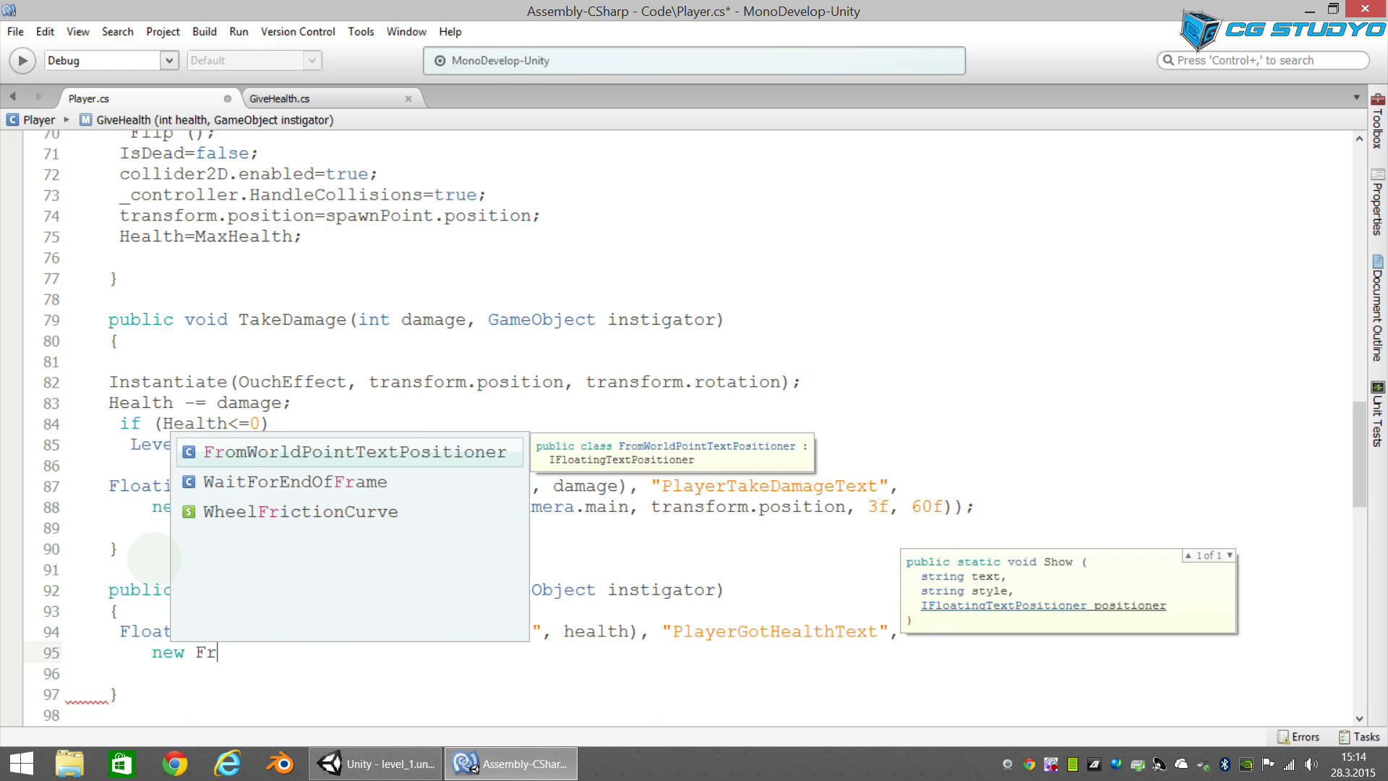
key(Return)
text(()
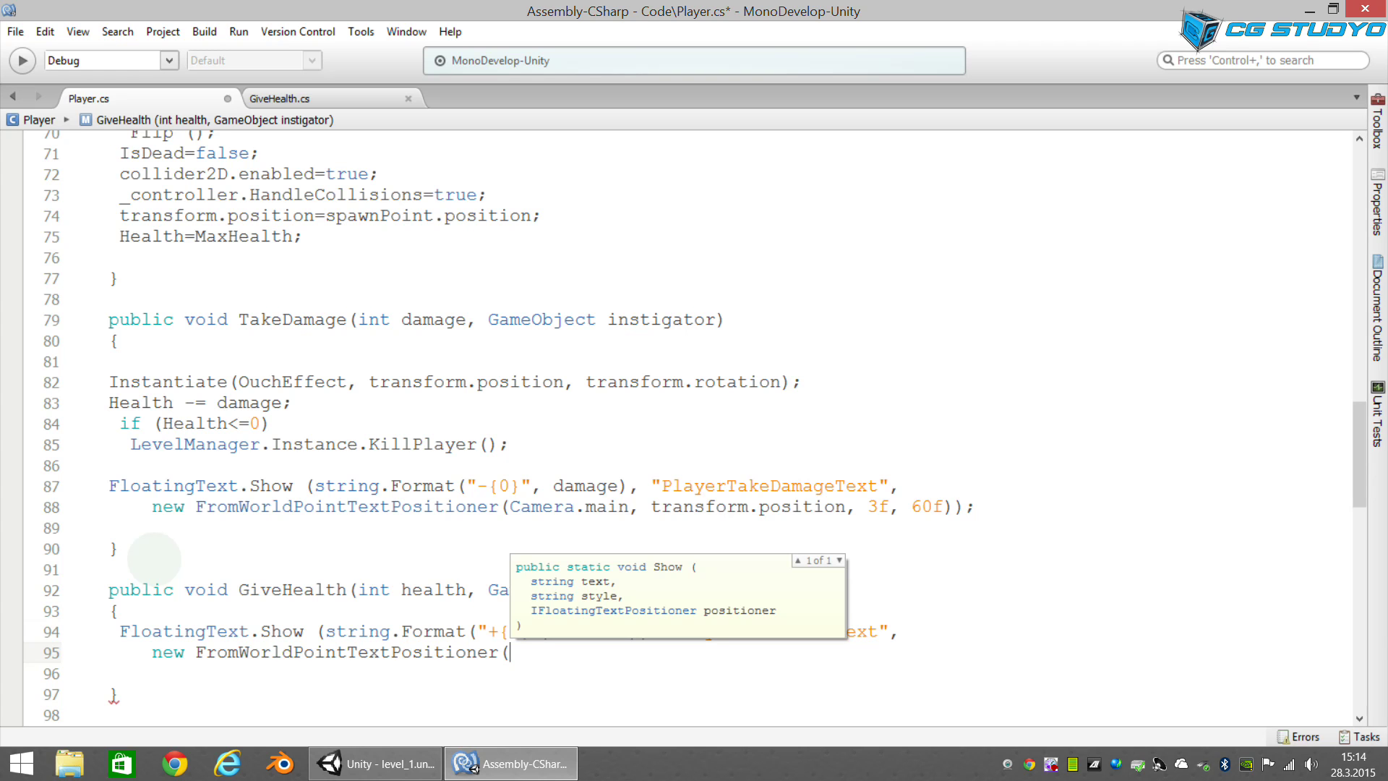
text(Camera.)
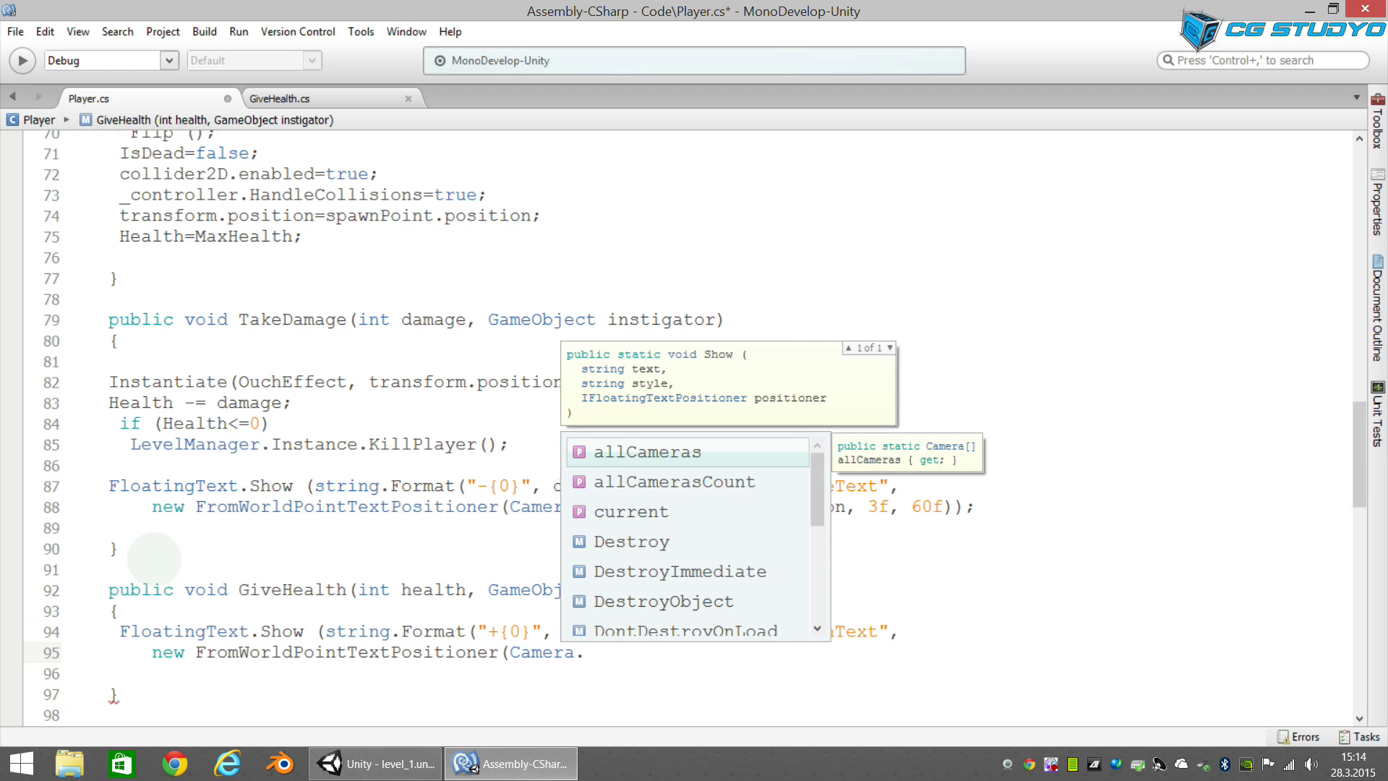
text(main,)
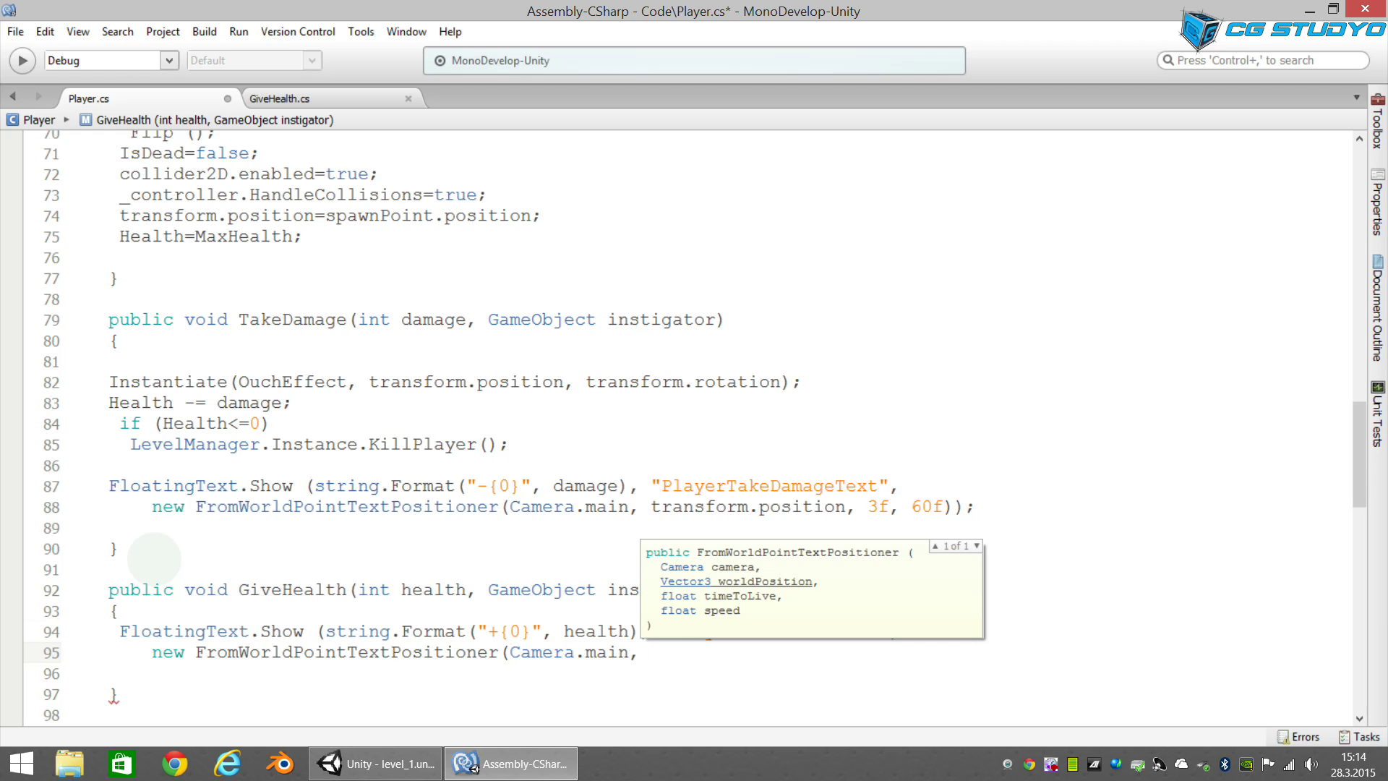
text( transform.position, )
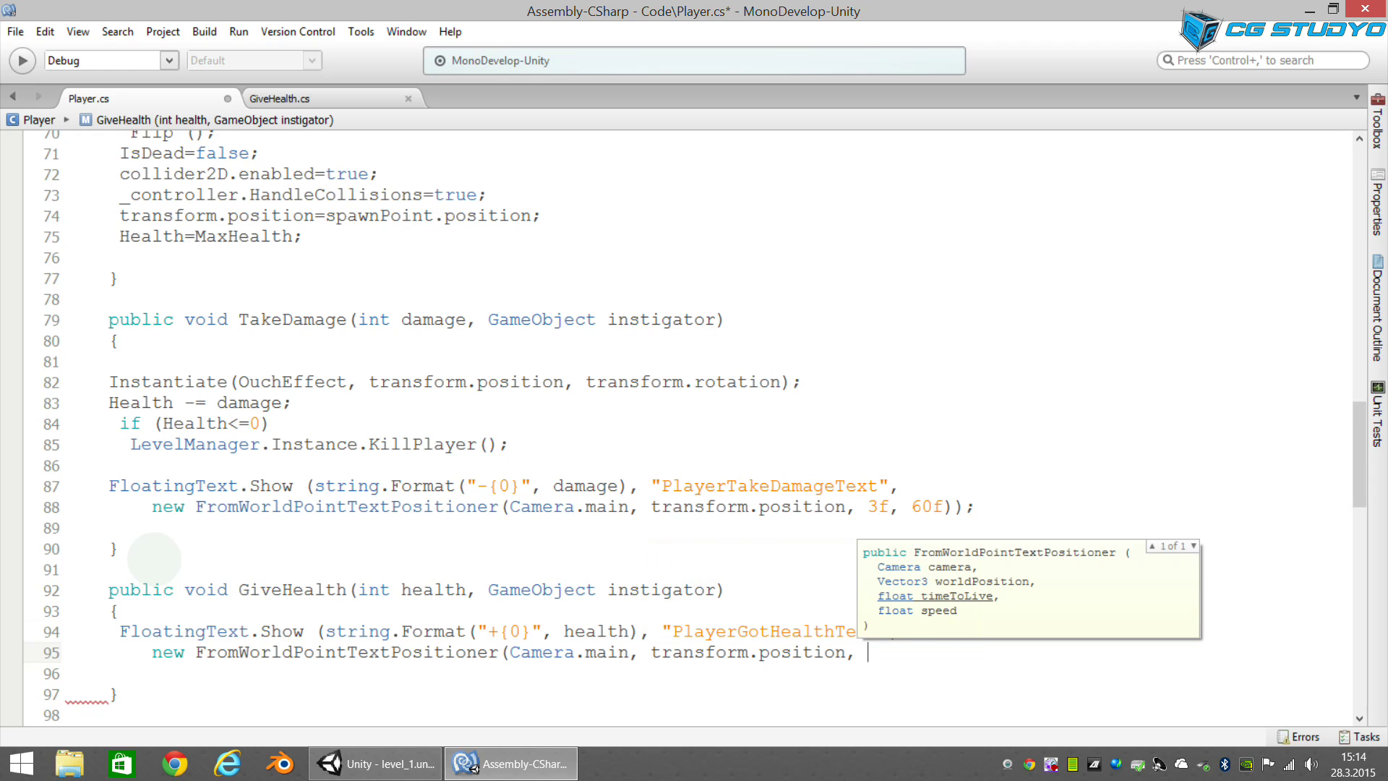
text(2)
text(f, )
text(60f)
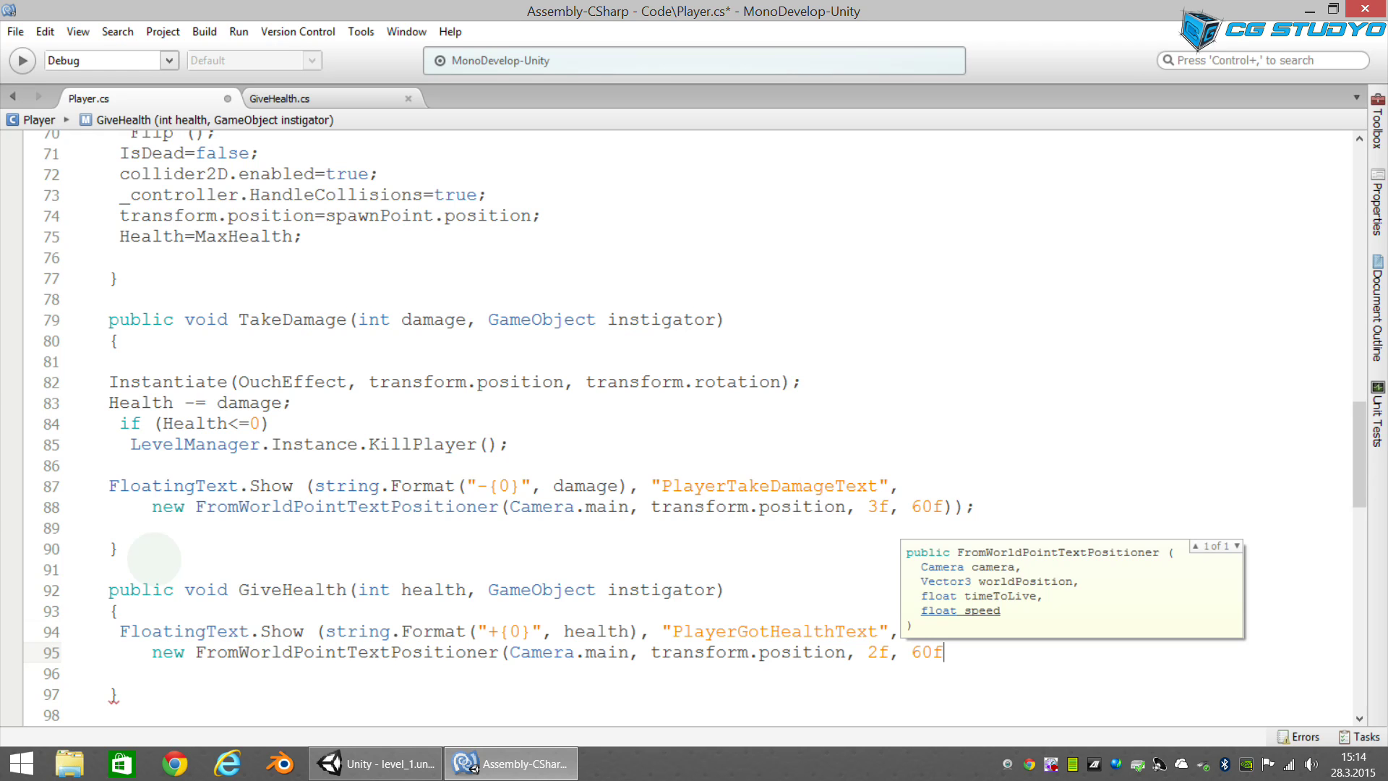
text());)
key(Return)
key(Return)
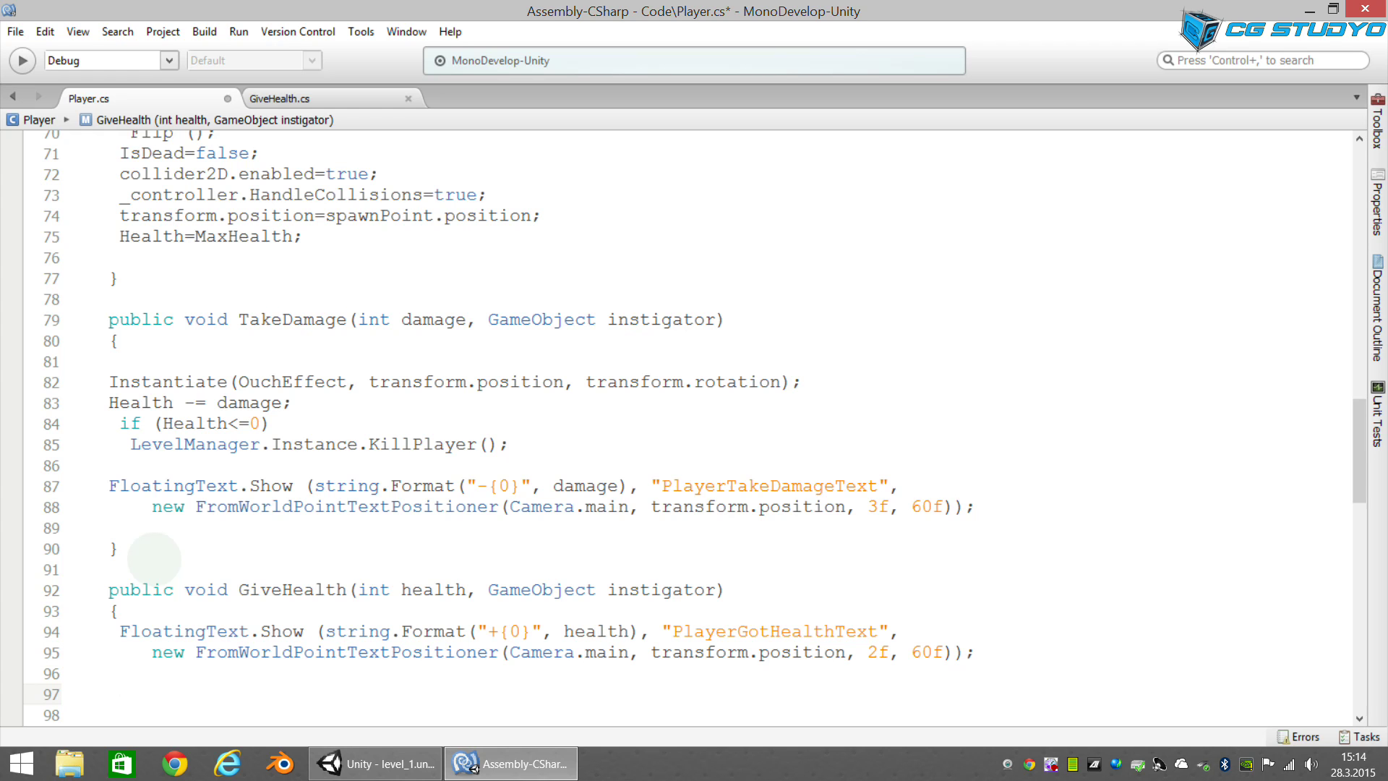
Step: Write Health=Mathf.Min(Health+health, MaxHealth); on line 97 of GiveHealth
text(Health)
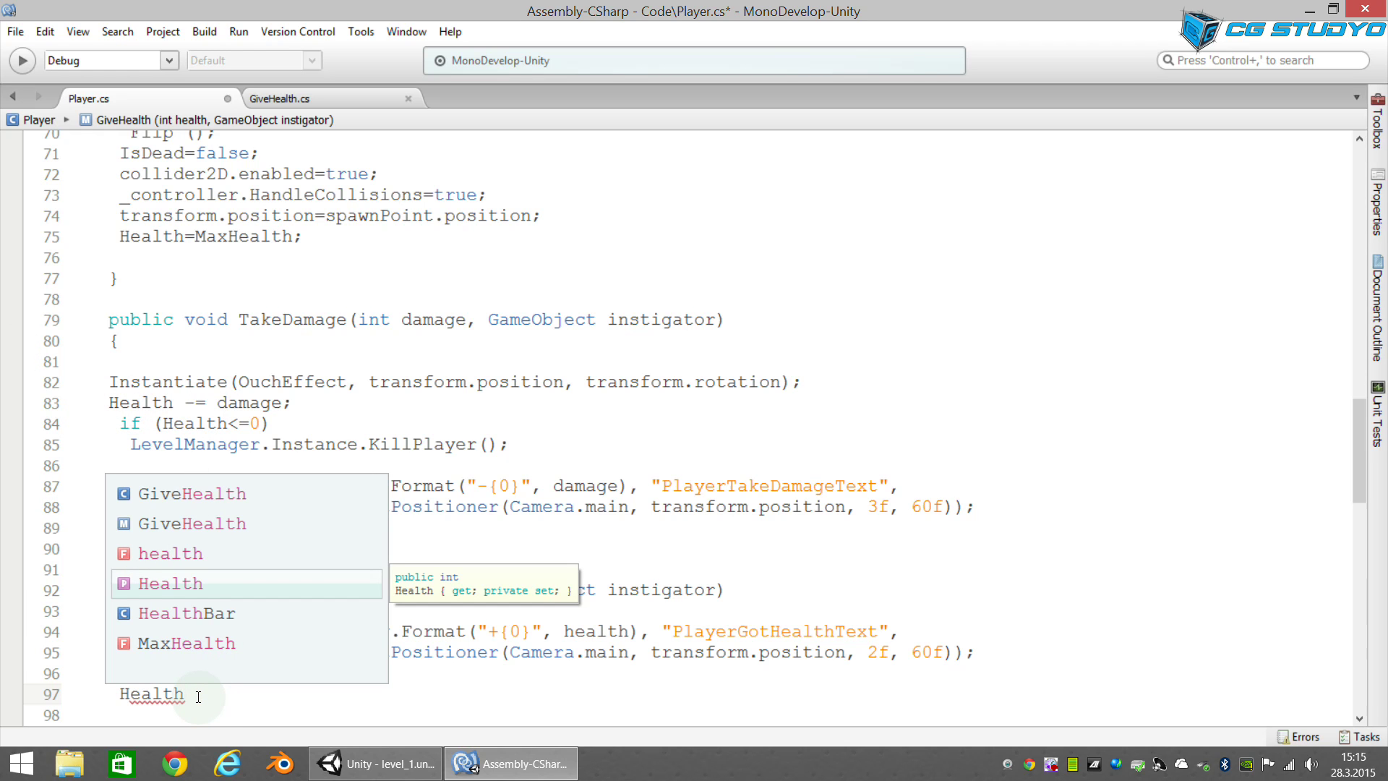
text(=Ma)
text(thf)
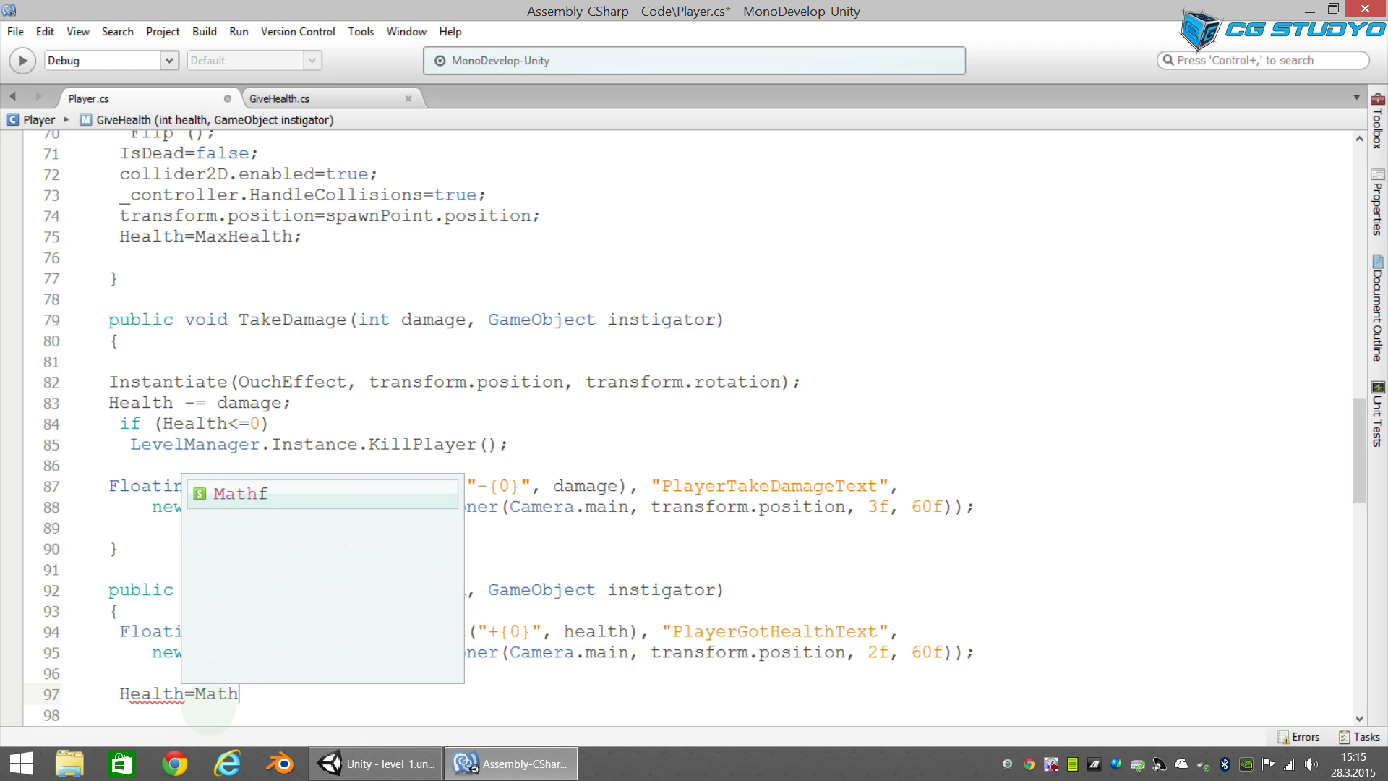
text(()
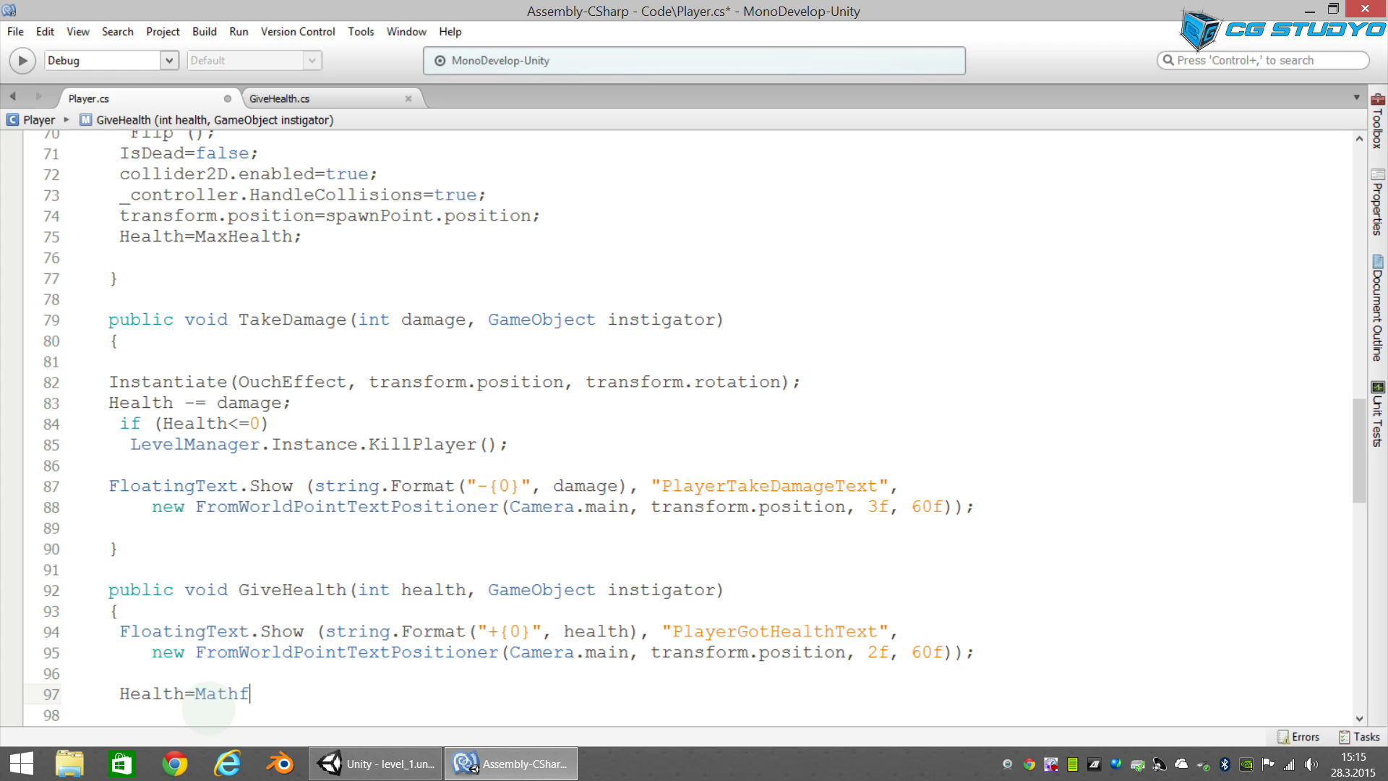
text(.Min()
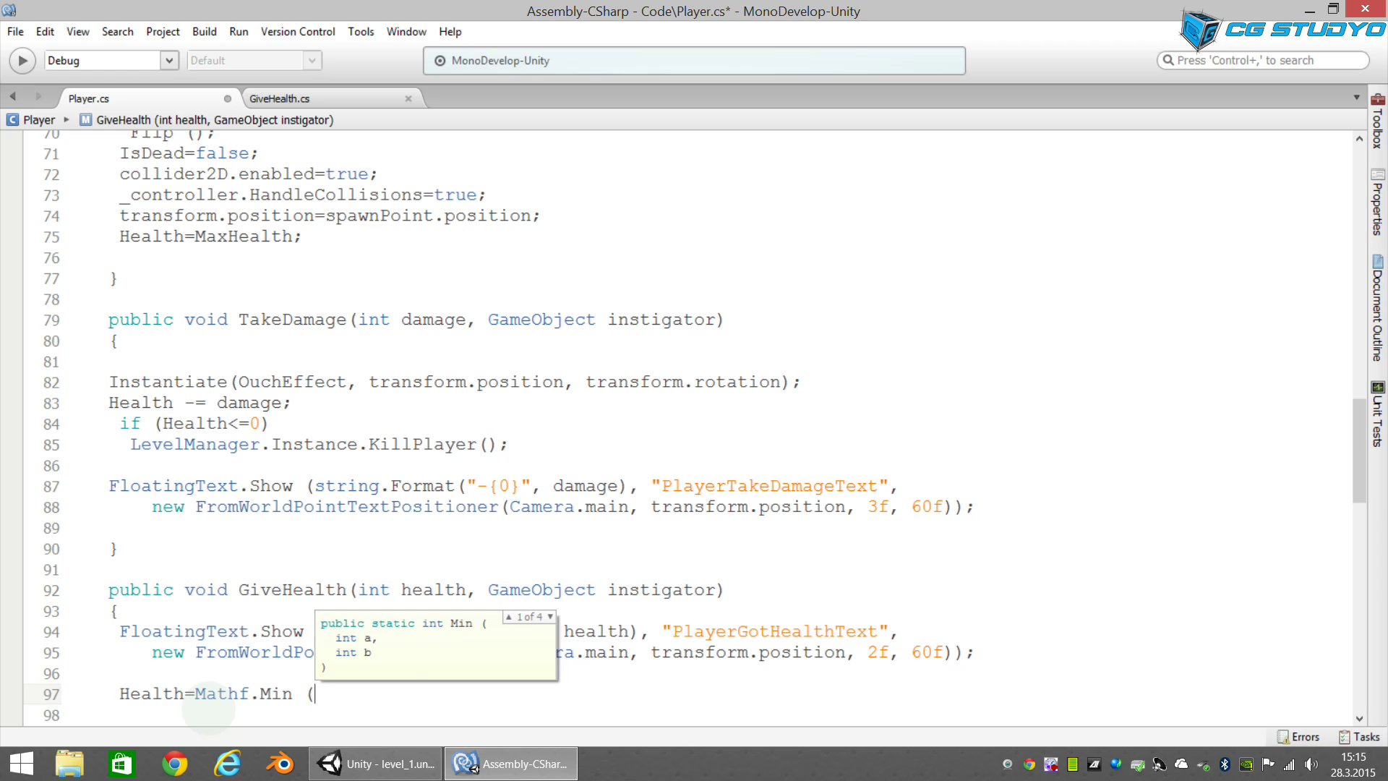
text(Health+he)
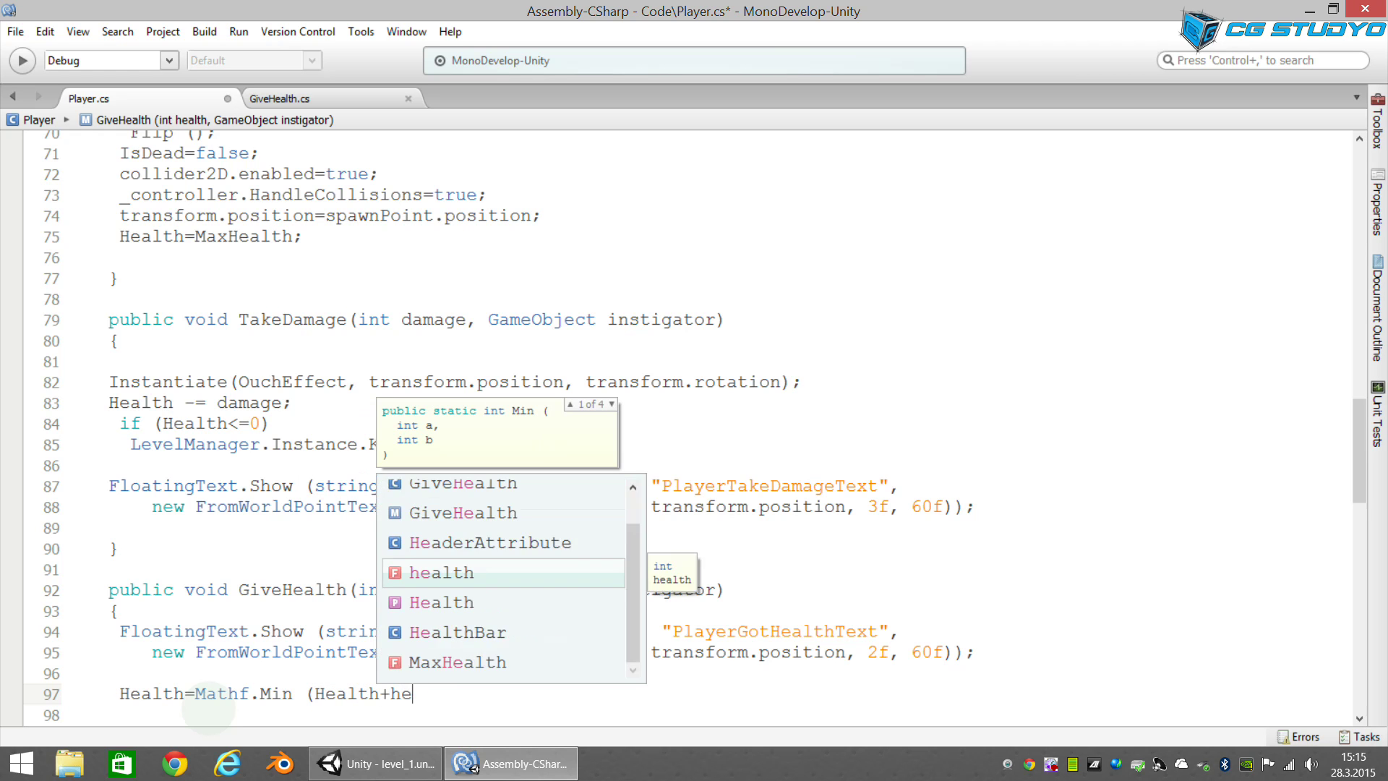
text(alth, )
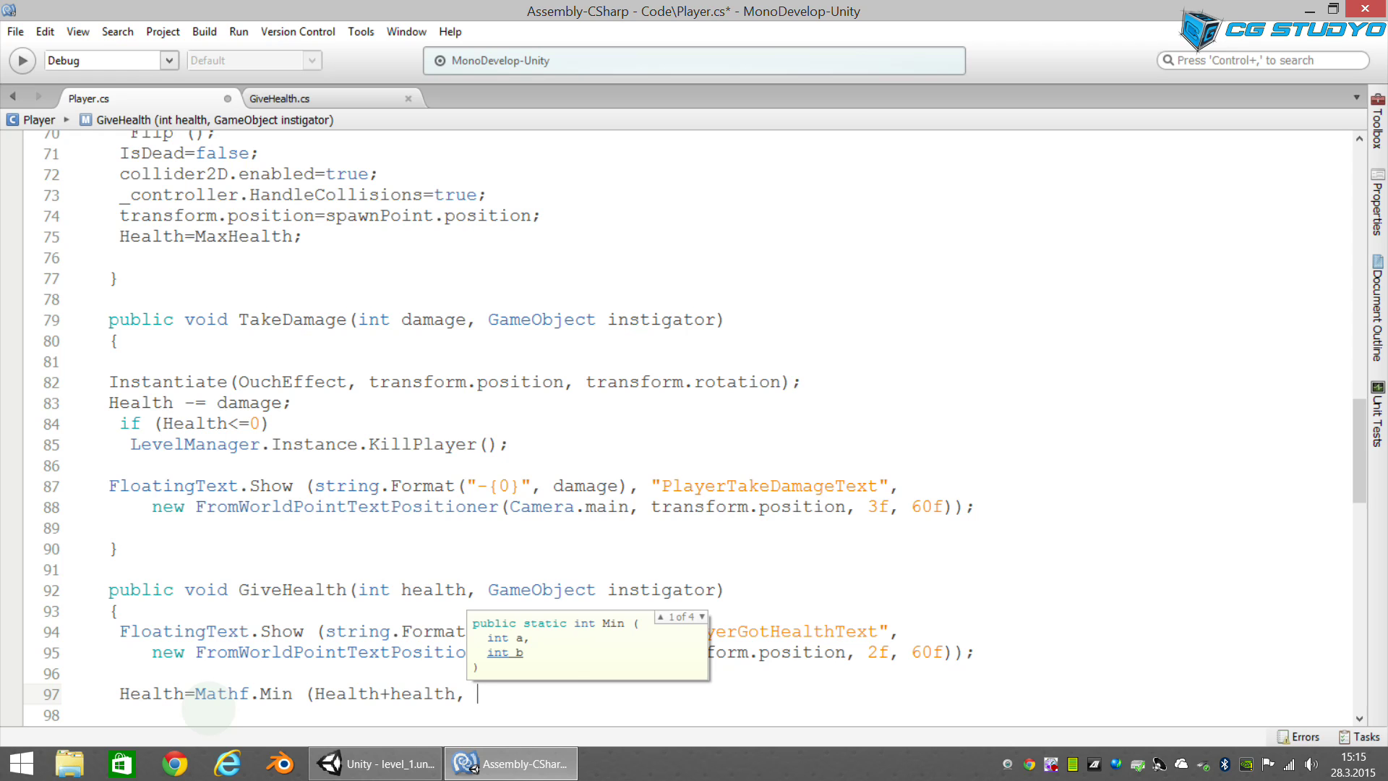
text(Max)
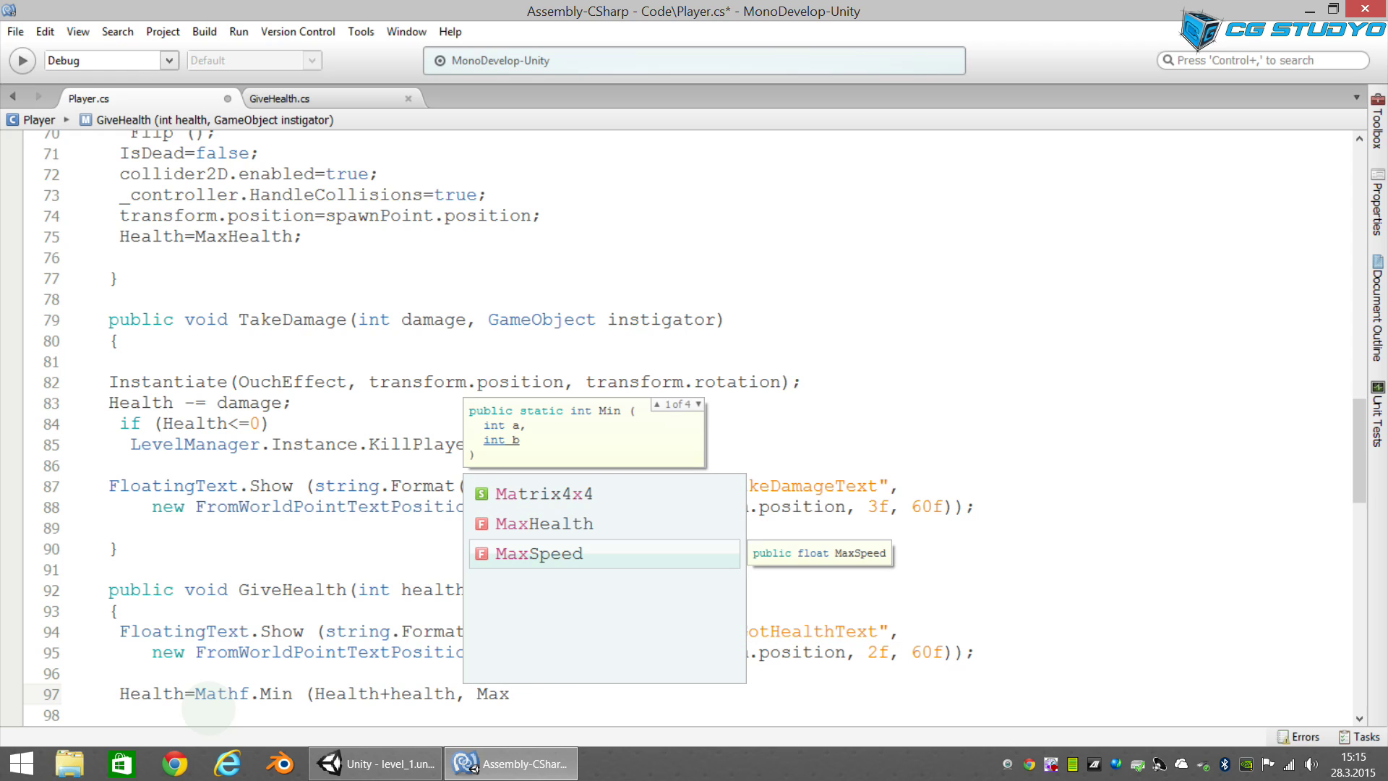
text(Health)
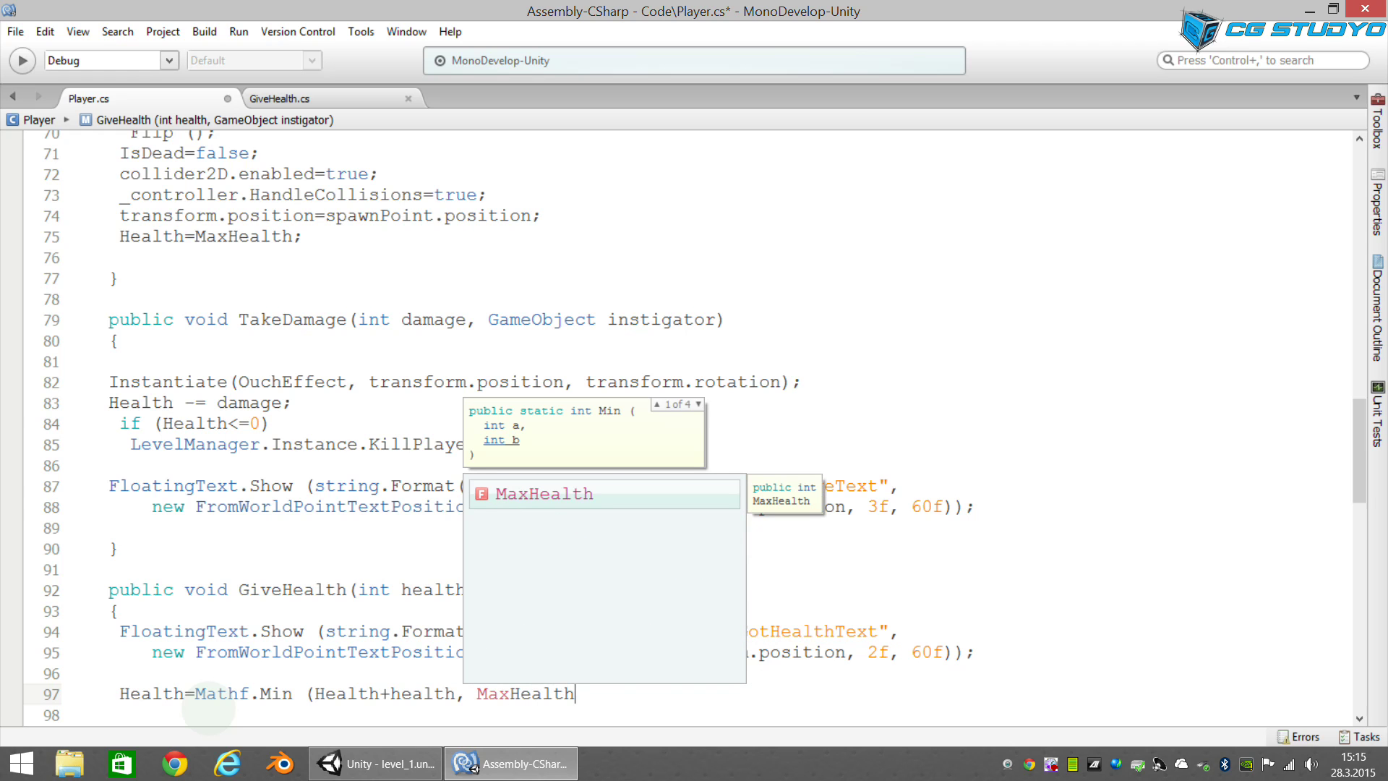
text())
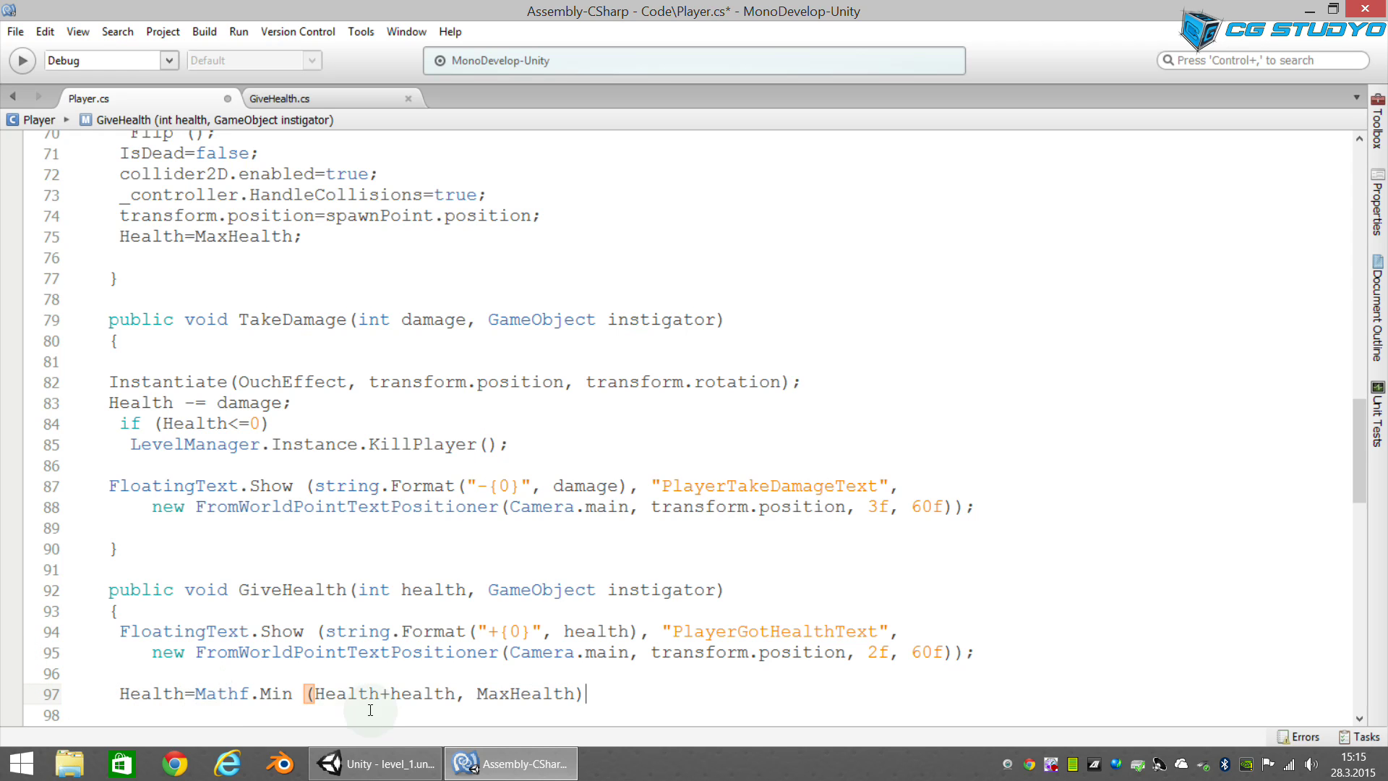
drag(313, 693, 578, 693)
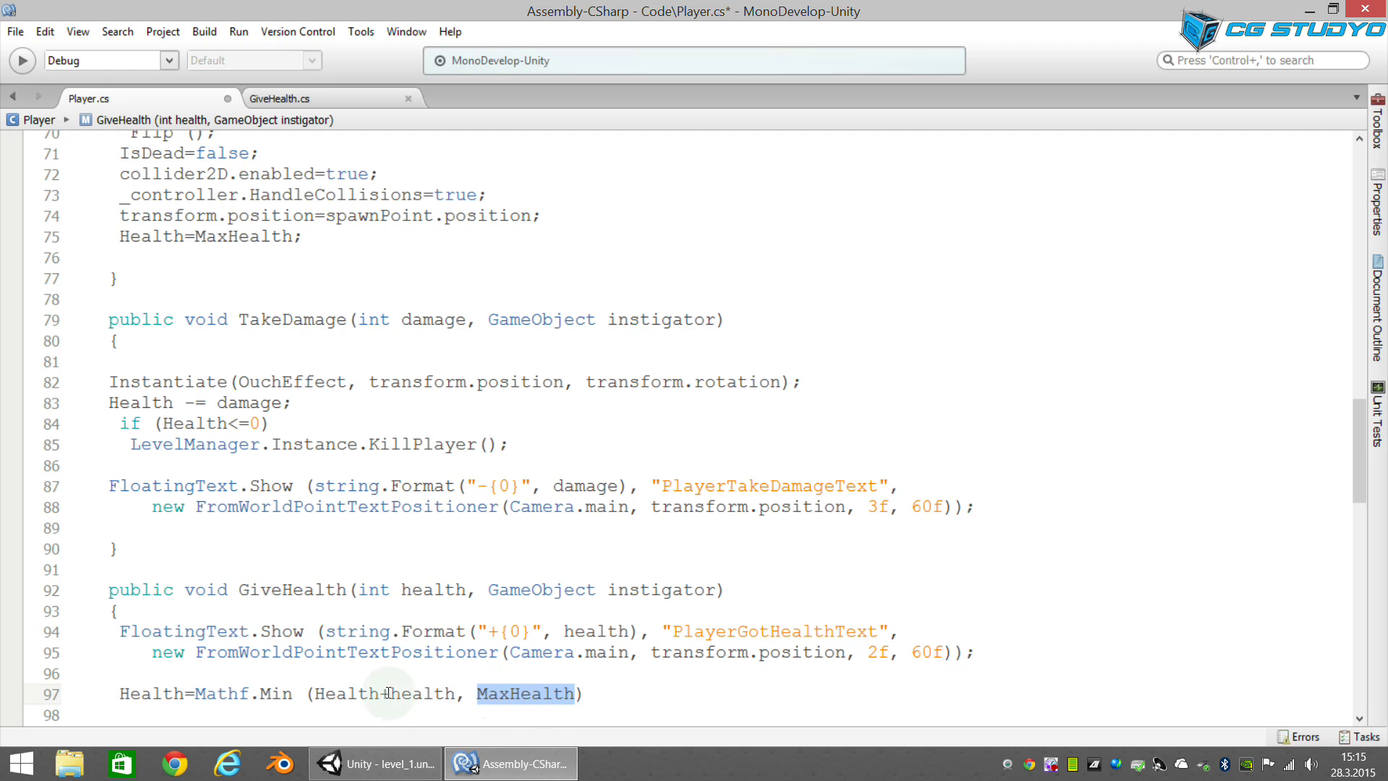
drag(118, 693, 186, 696)
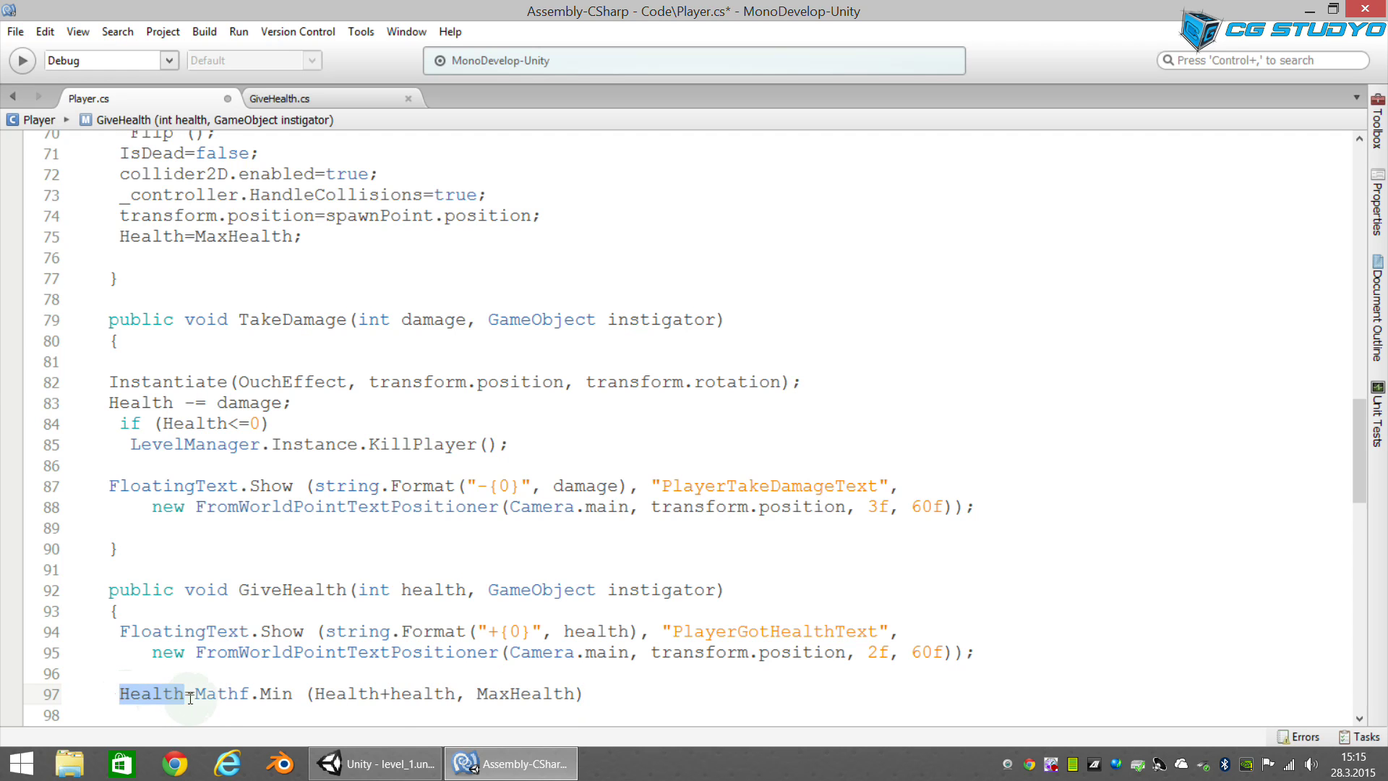
click(620, 690)
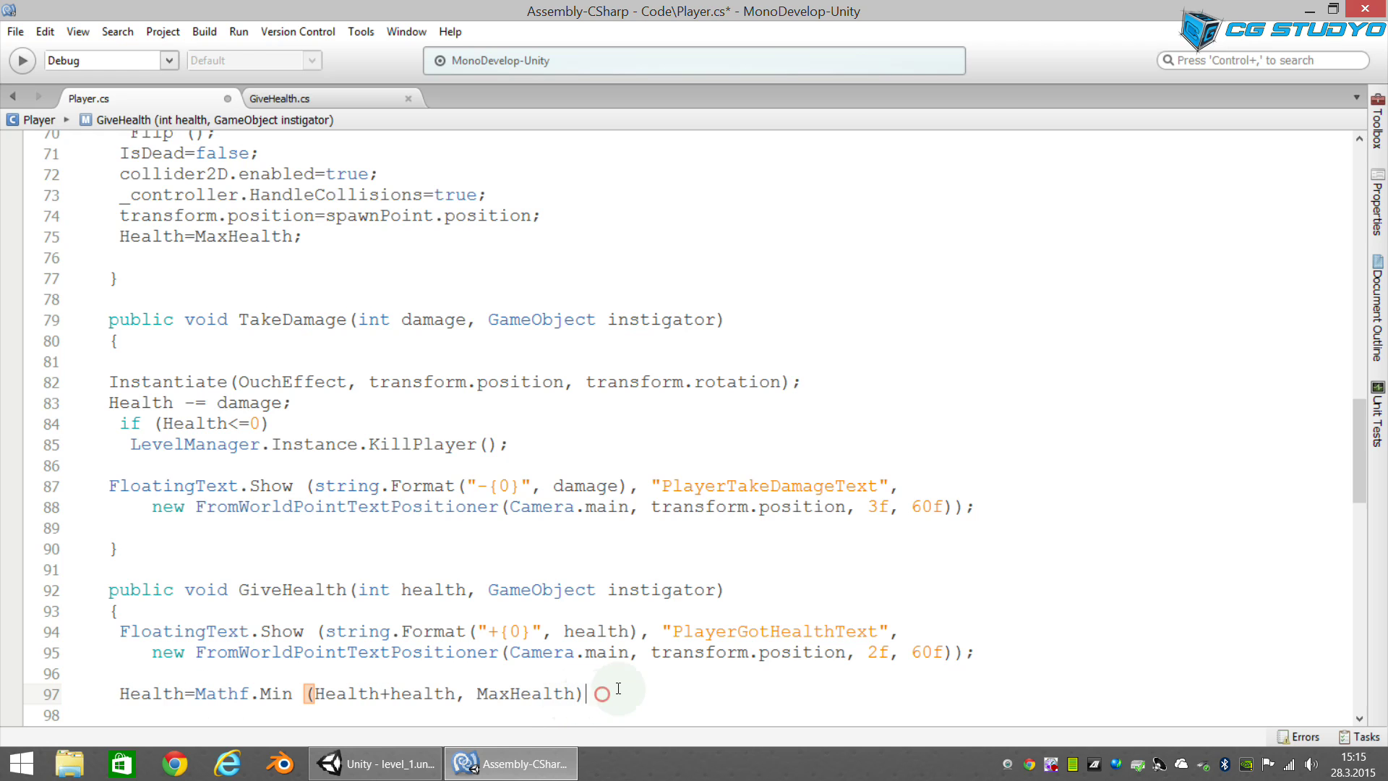
text(;)
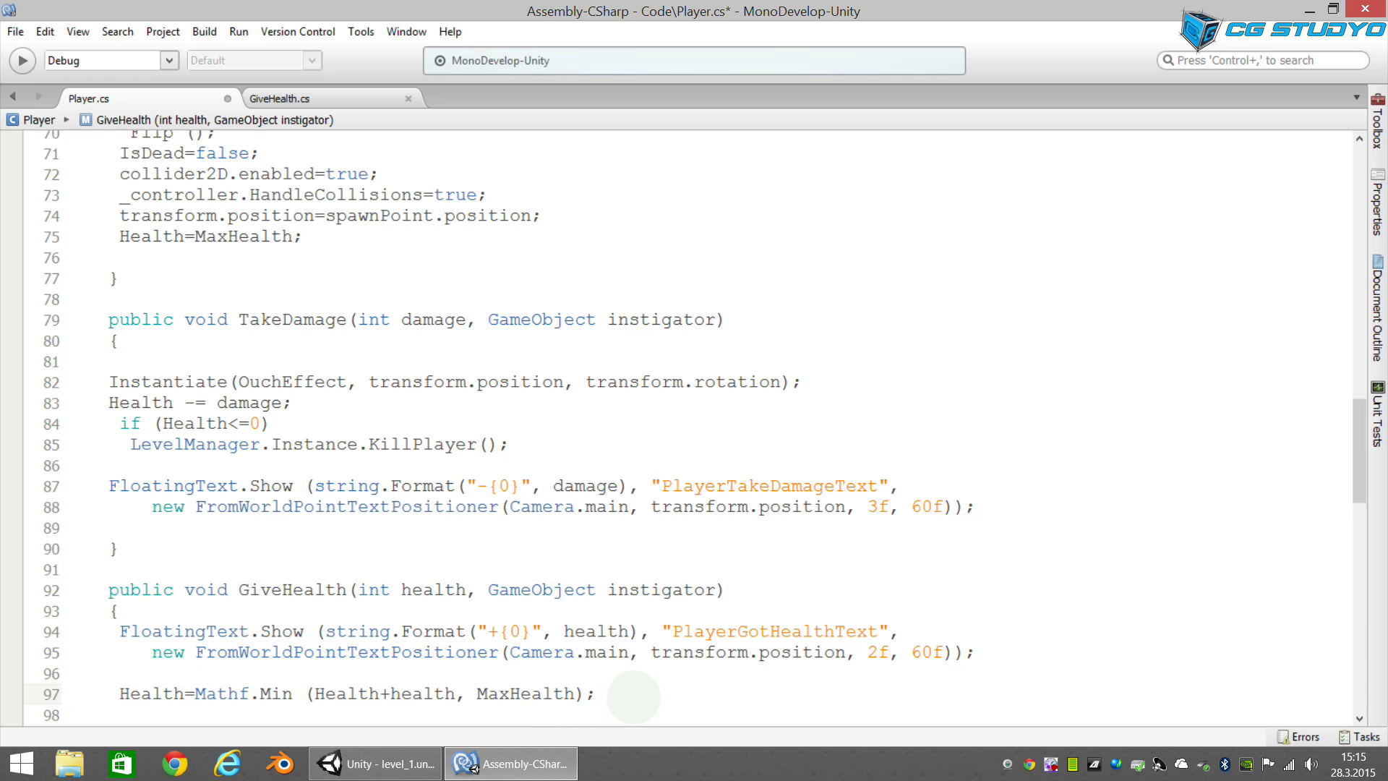
Step: Save the changes to Player.cs
key(Down)
key(Down)
key(Down)
key(Down)
key(Up)
key(Up)
key(Up)
key(Up)
key(Up)
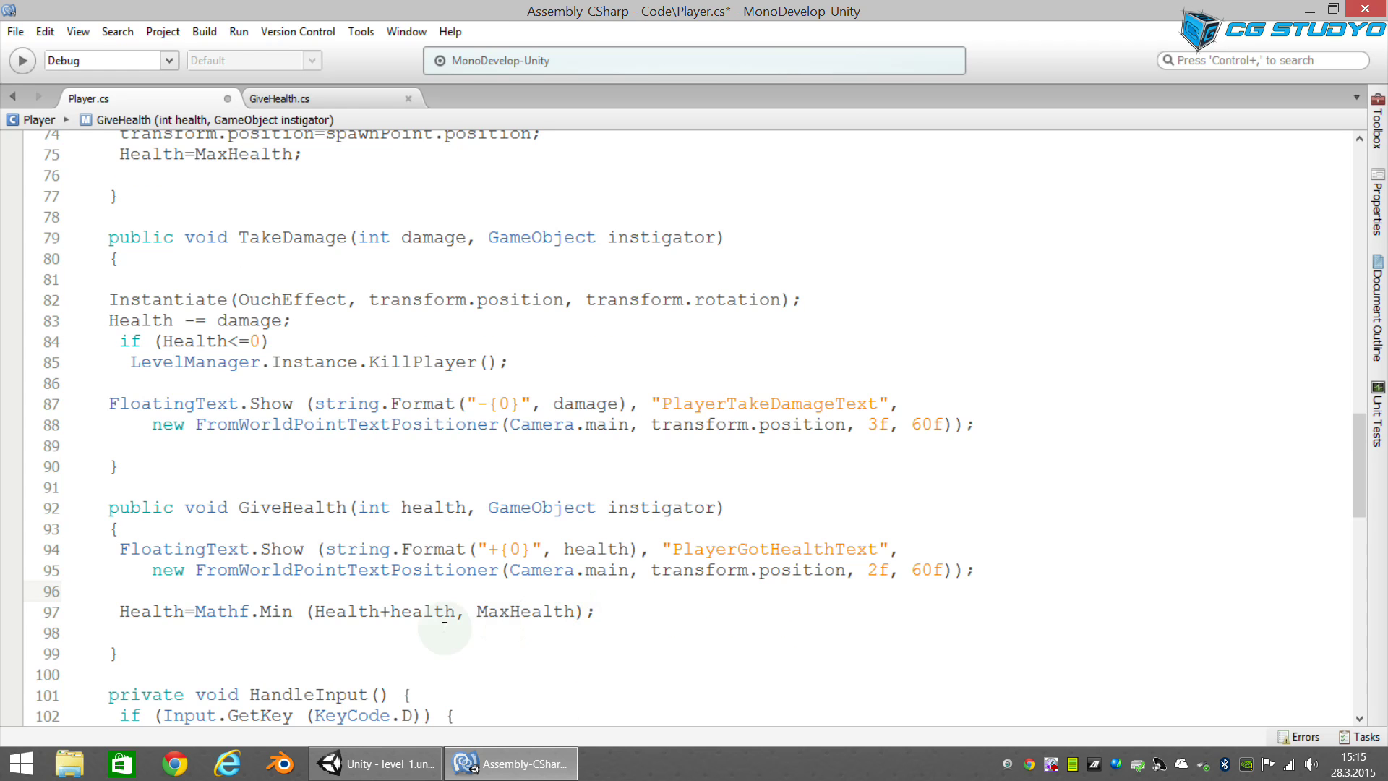
key(ctrl+s)
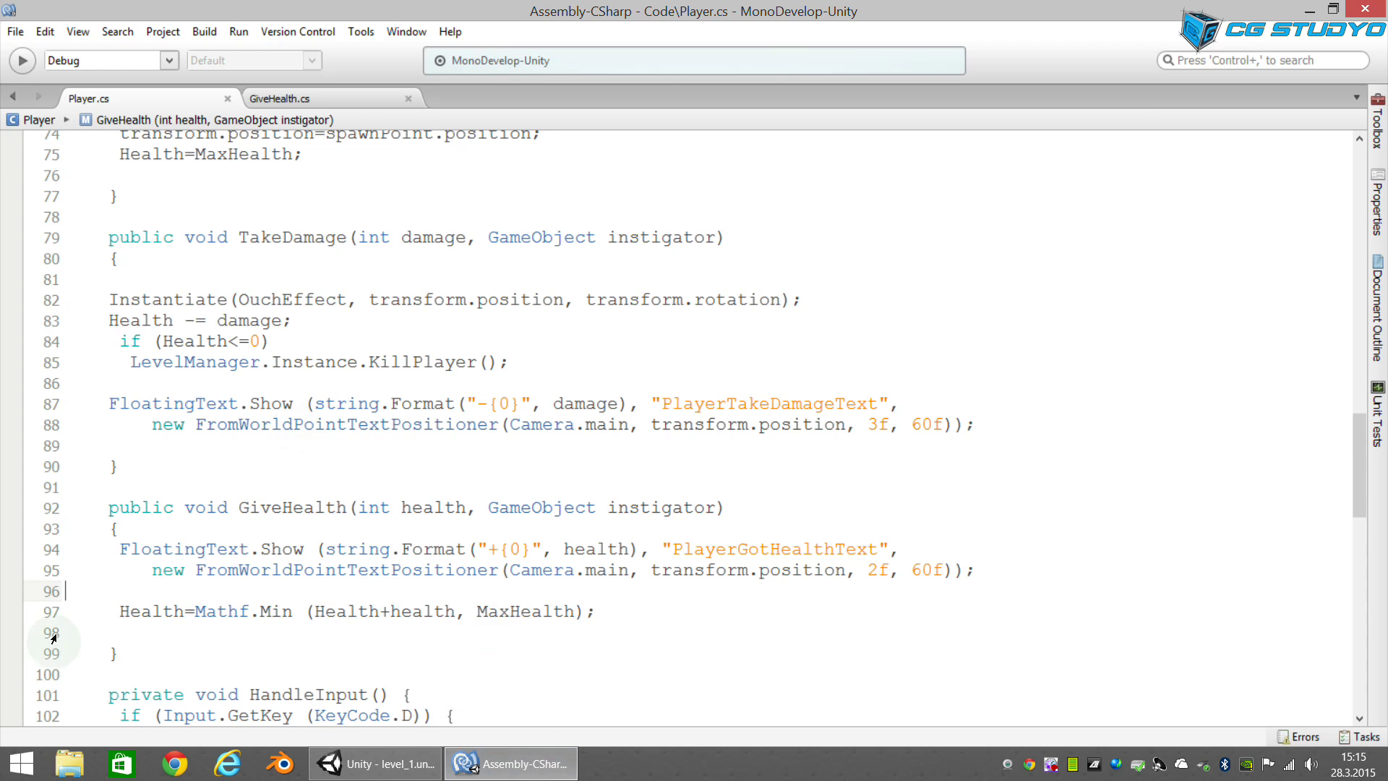
Step: Try play mode and inspect the three GiveHealth.cs line 17 compile errors, including CS1503
click(374, 763)
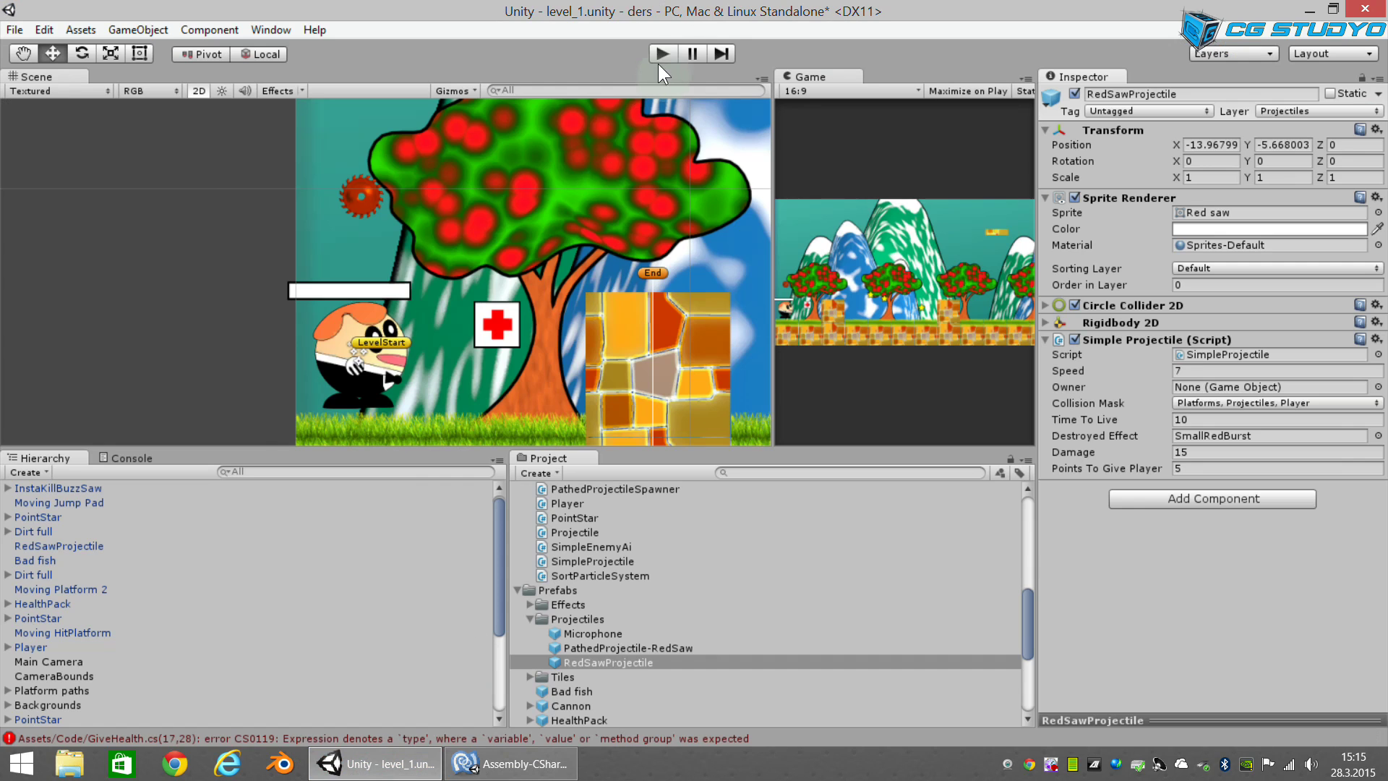
click(660, 58)
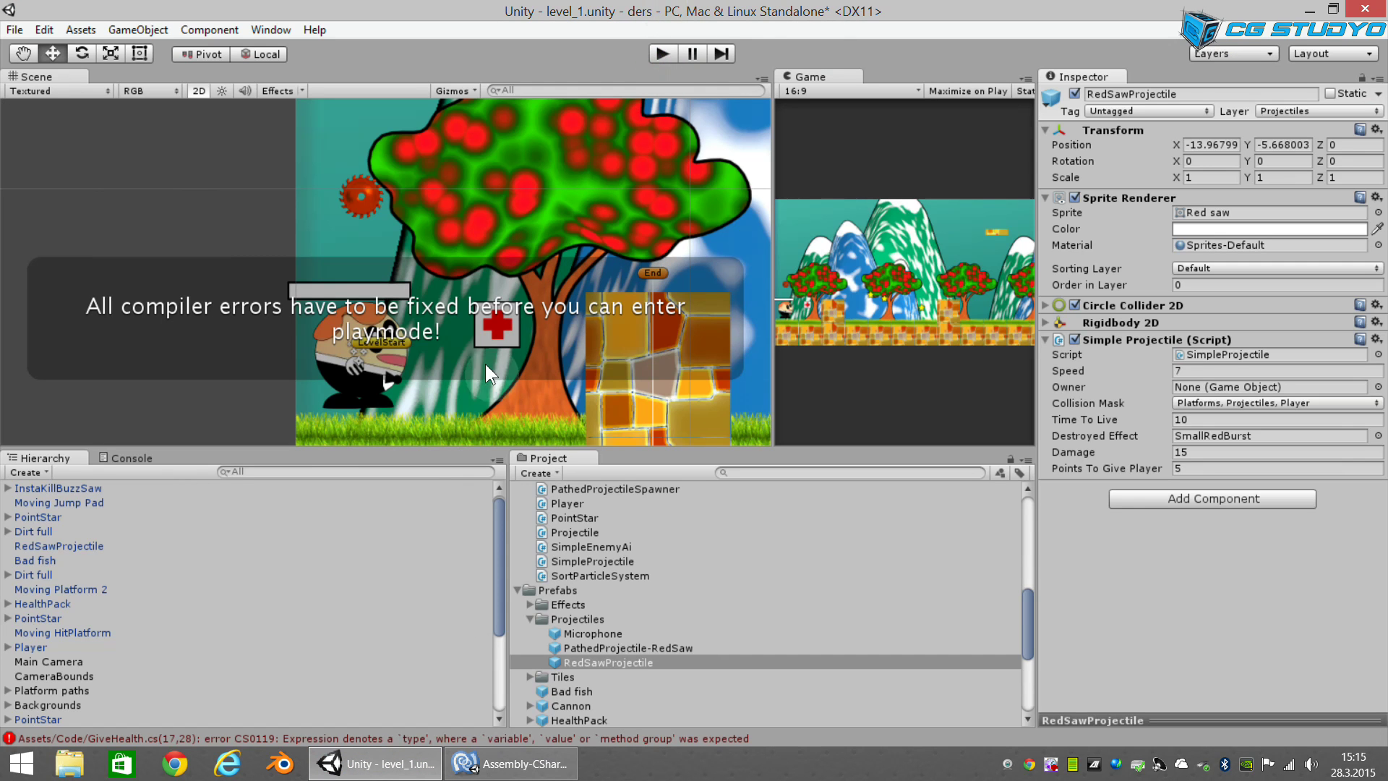
click(136, 456)
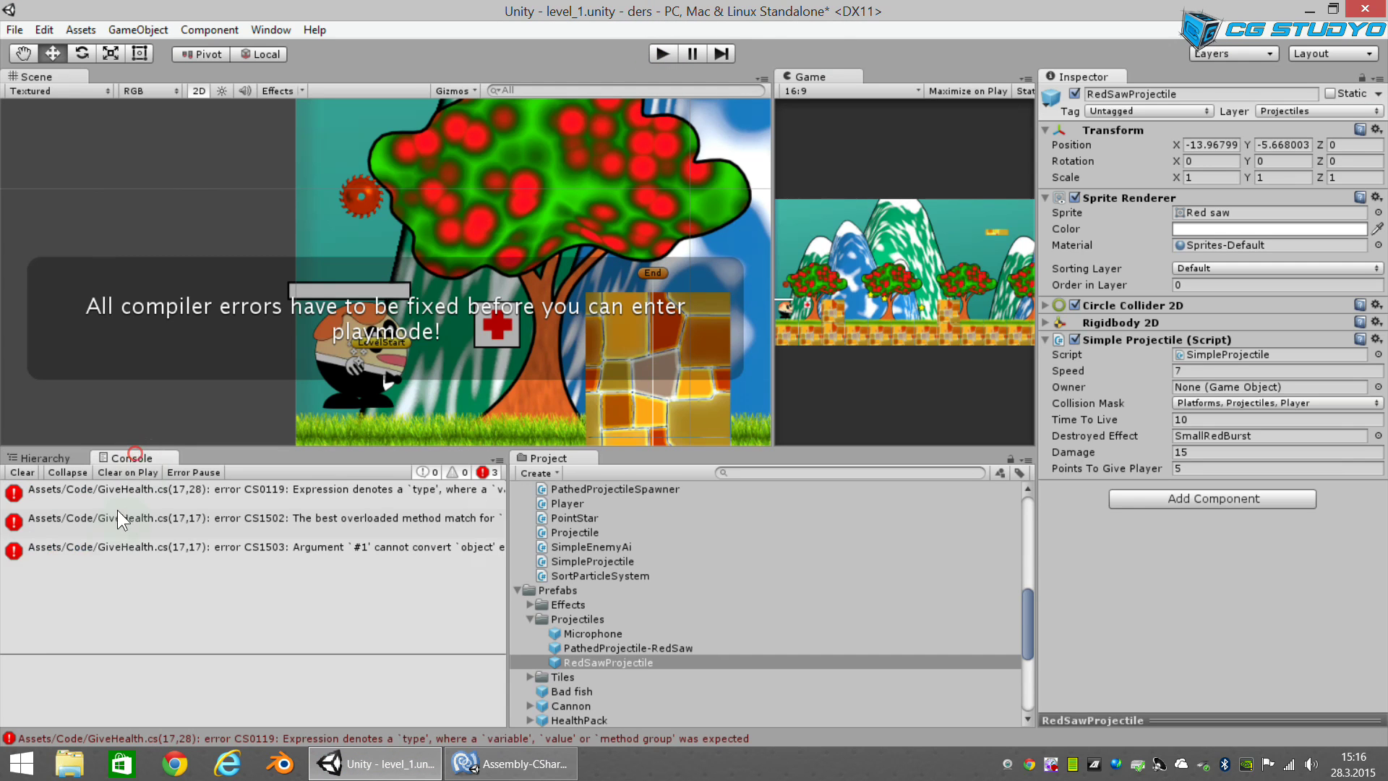
click(101, 548)
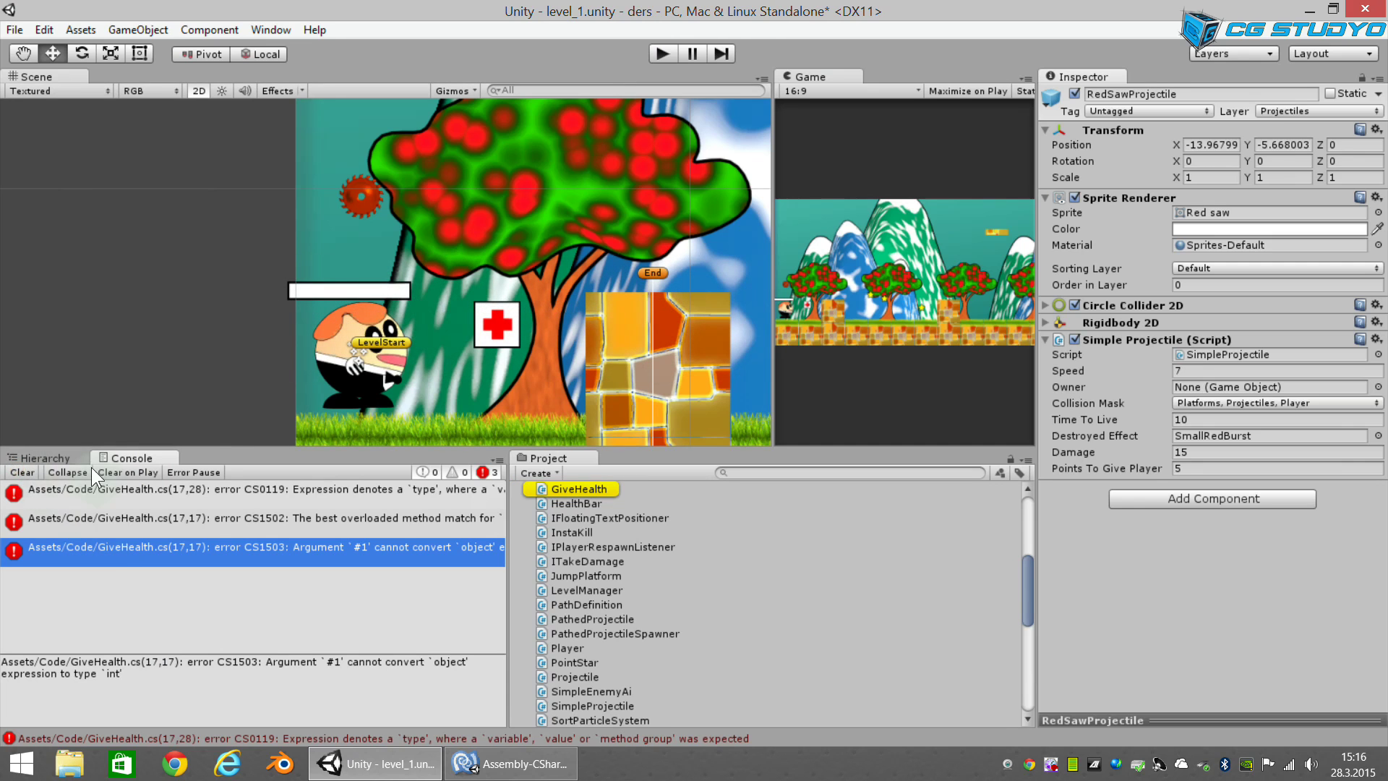
click(26, 473)
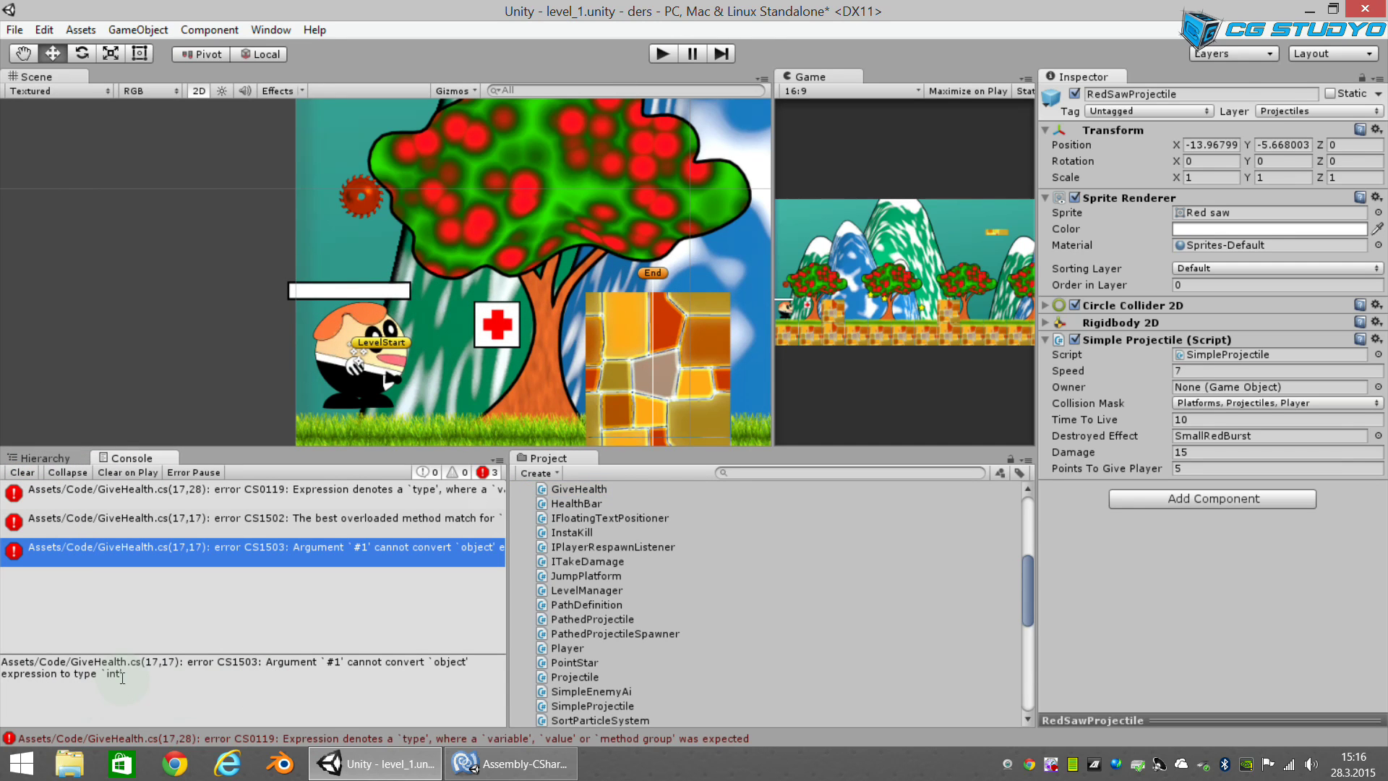
click(571, 768)
Step: Replace HealthBar with HealthToGive in the player.GiveHealth call on GiveHealth.cs line 17
click(347, 98)
click(146, 472)
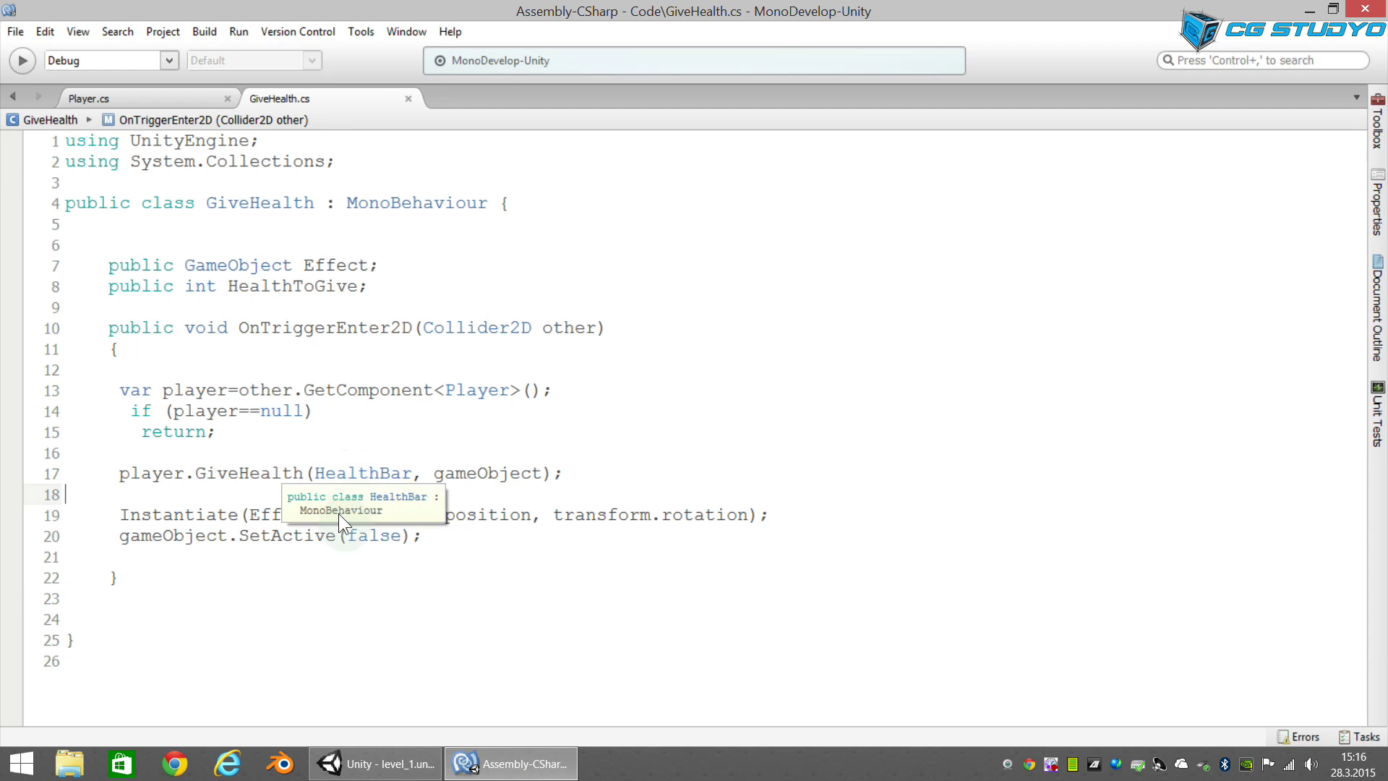
click(266, 486)
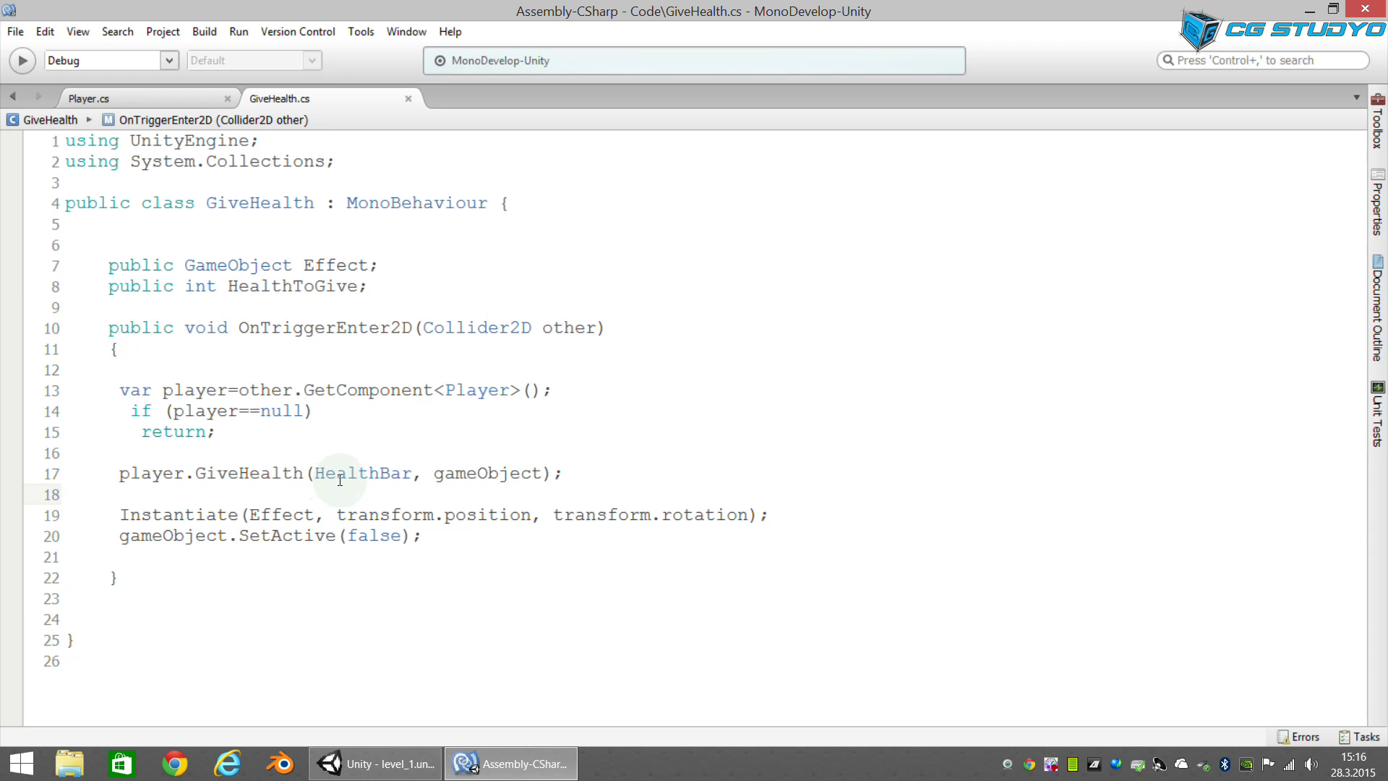
mouse_move(345, 474)
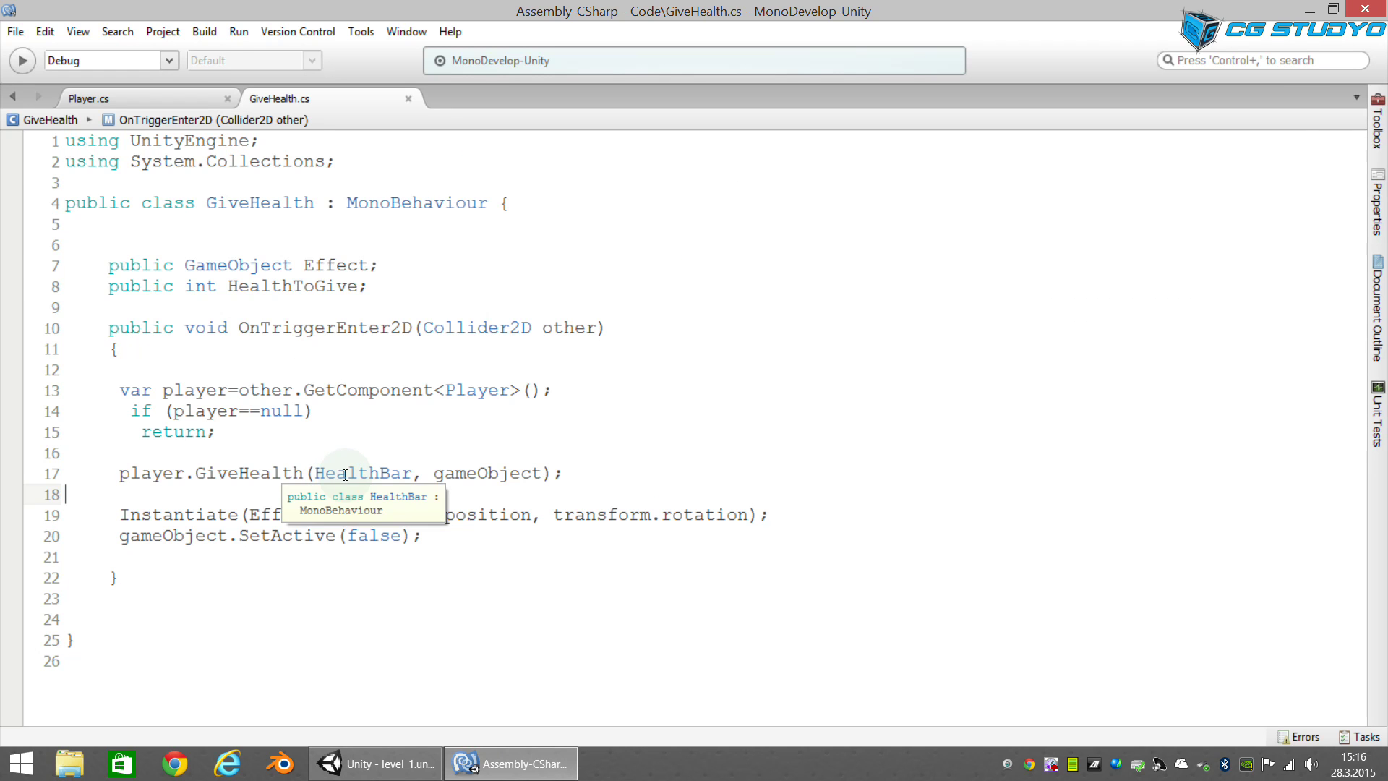
click(394, 471)
key(BackSpace)
key(BackSpace)
key(BackSpace)
key(BackSpace)
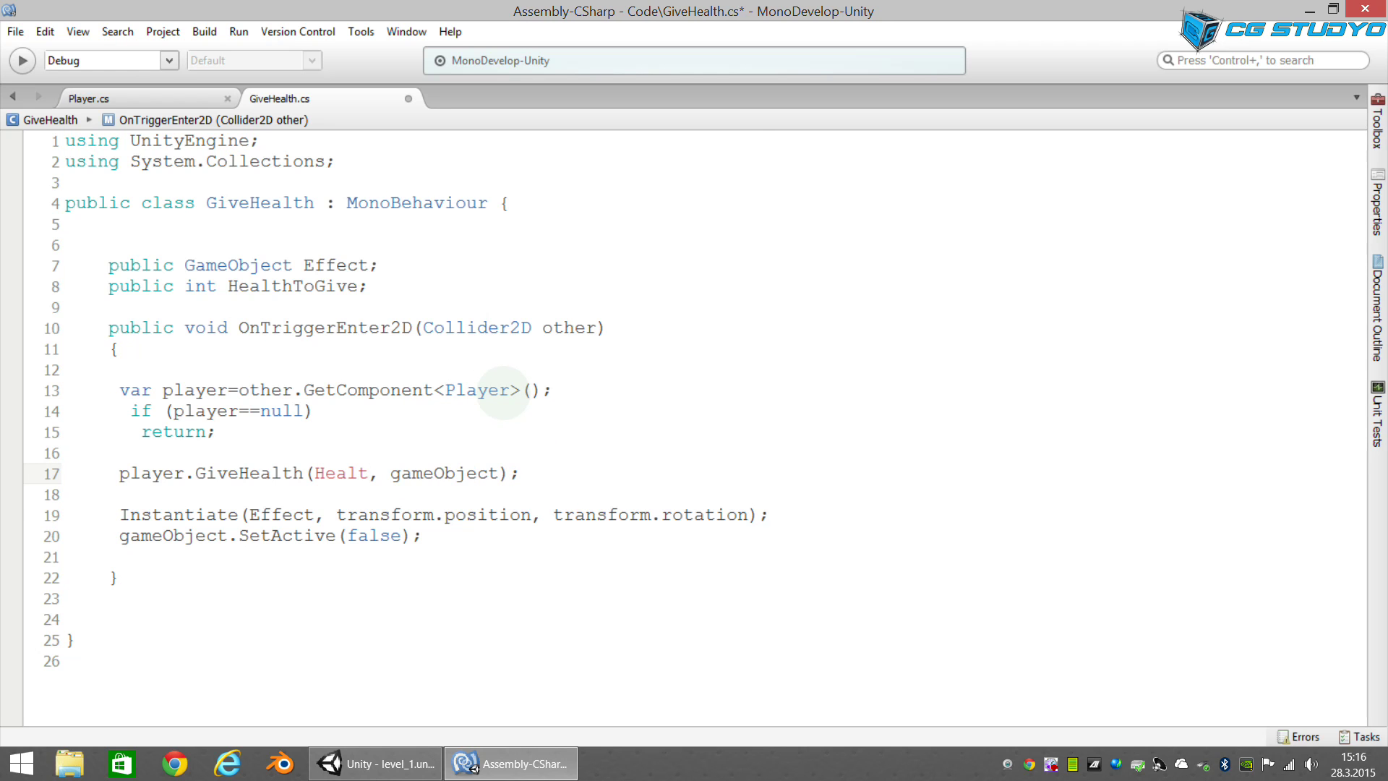
text(hToGive)
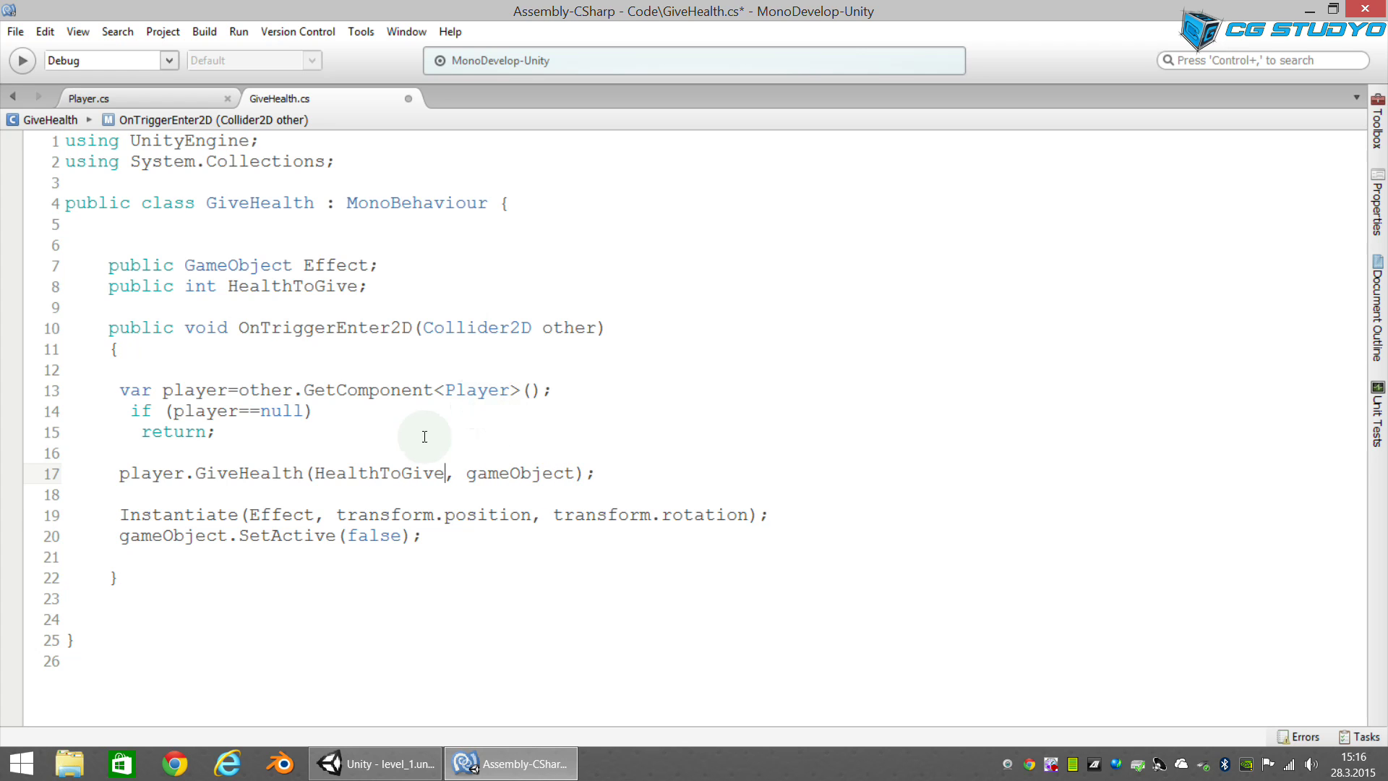
Step: Clear the console errors and play-test the level, jumping and walking right, then stop
click(376, 763)
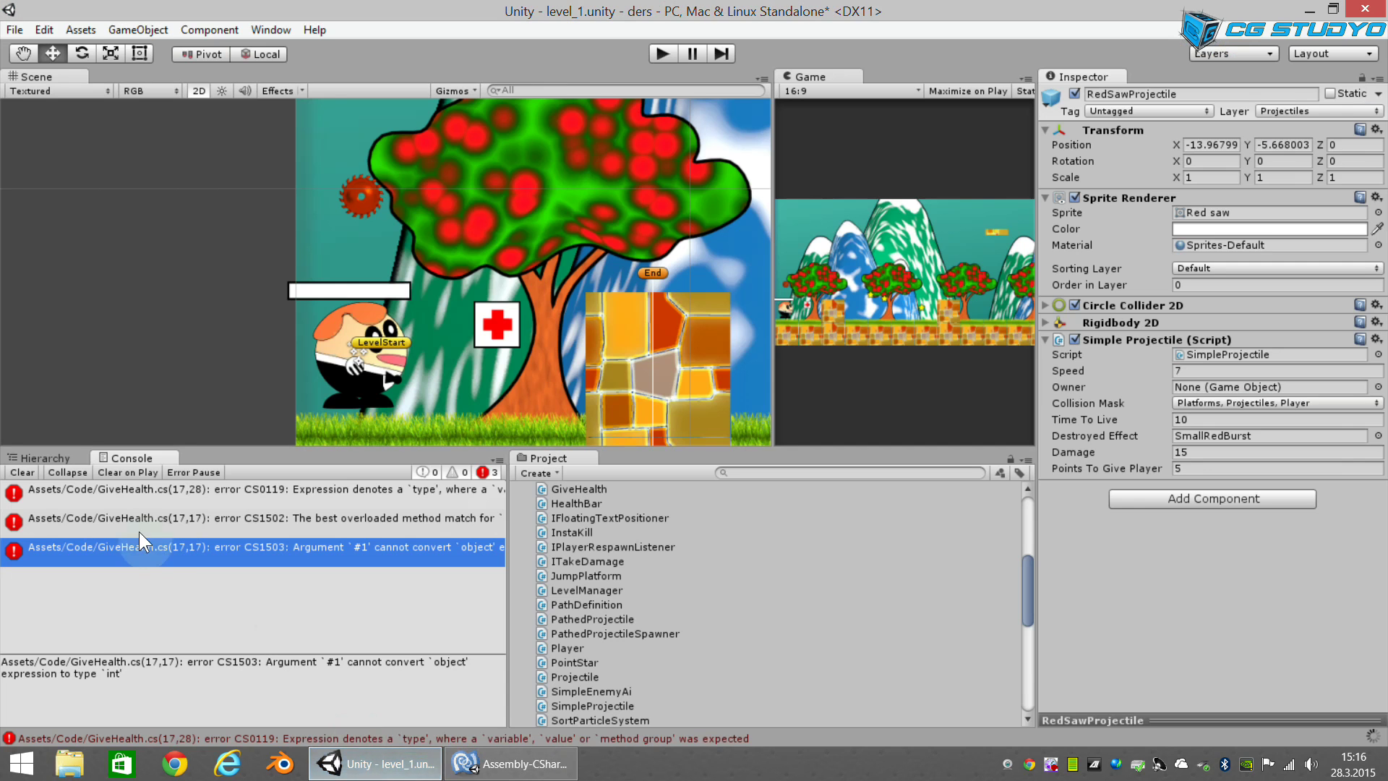
click(23, 472)
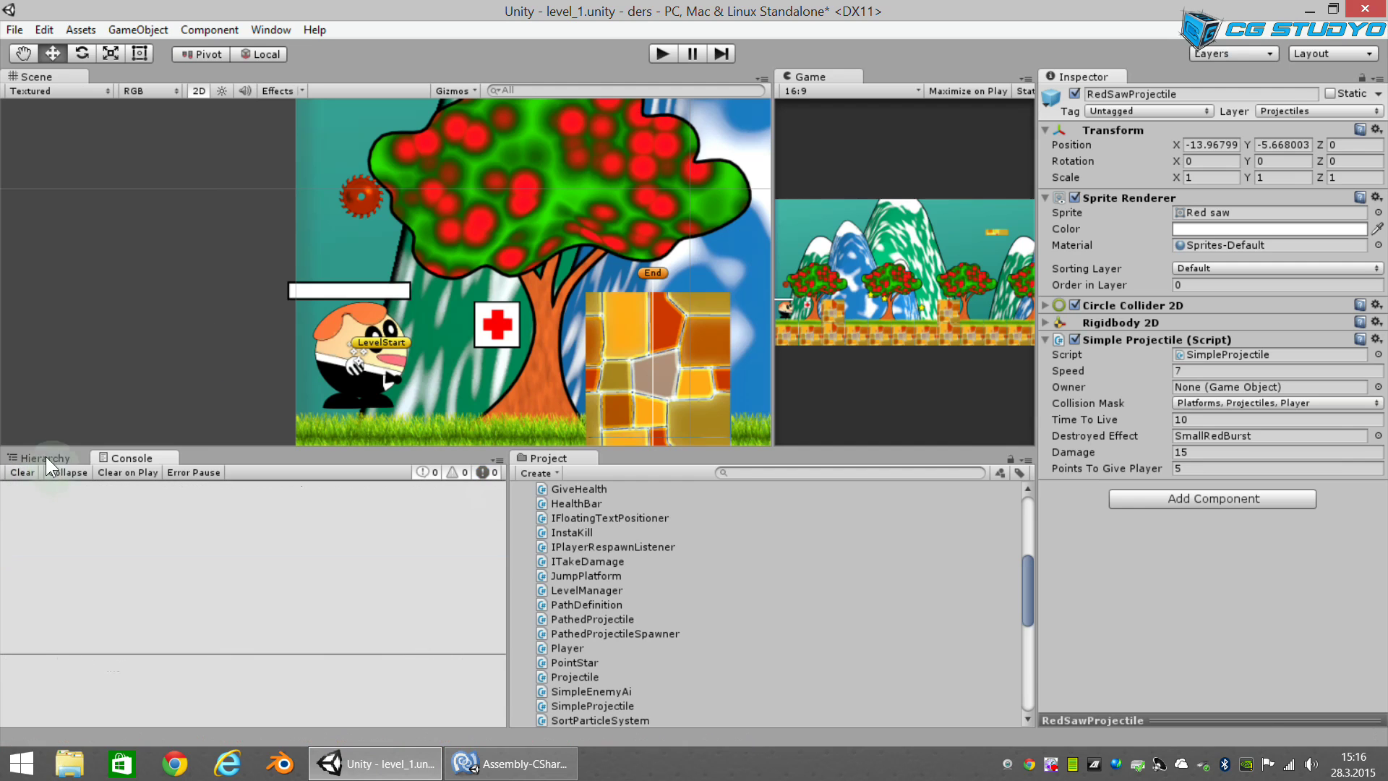
click(662, 54)
key(space)
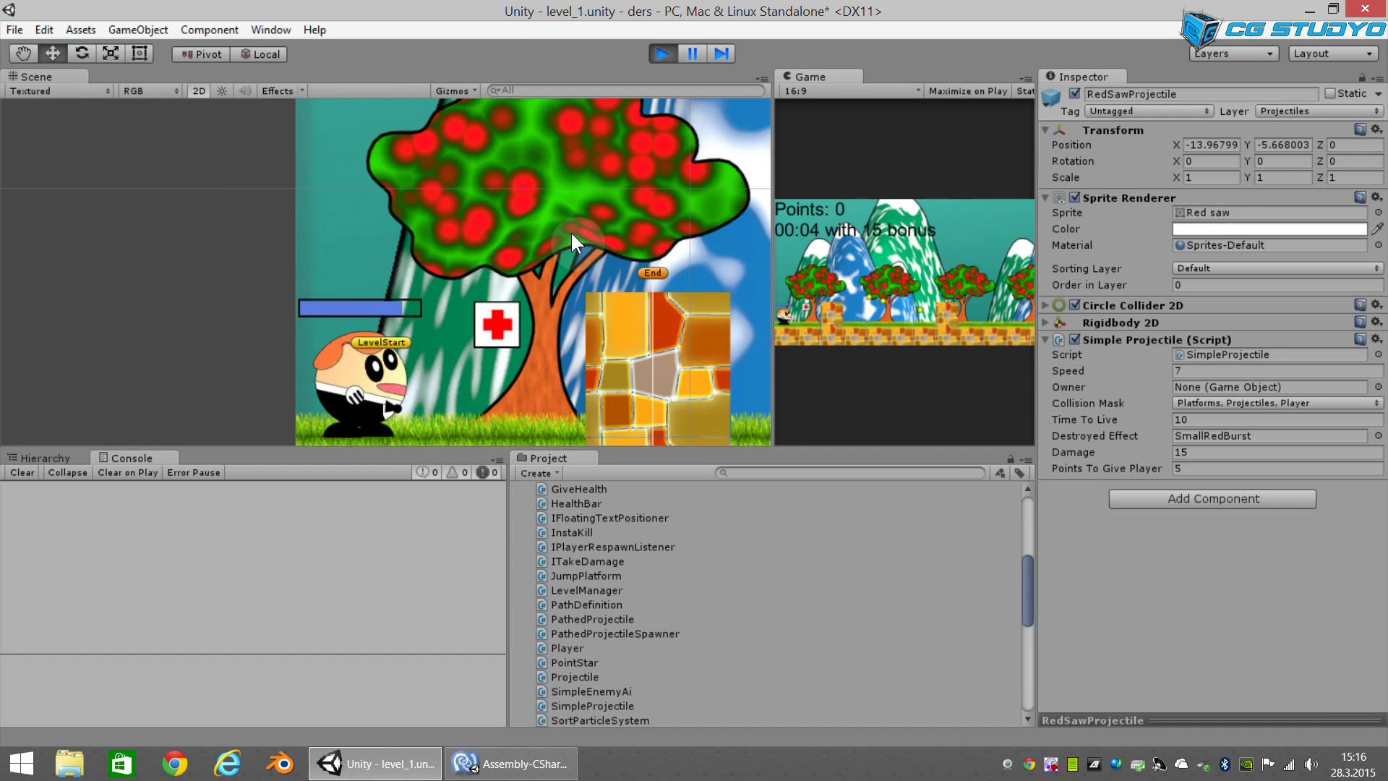
key(Right)
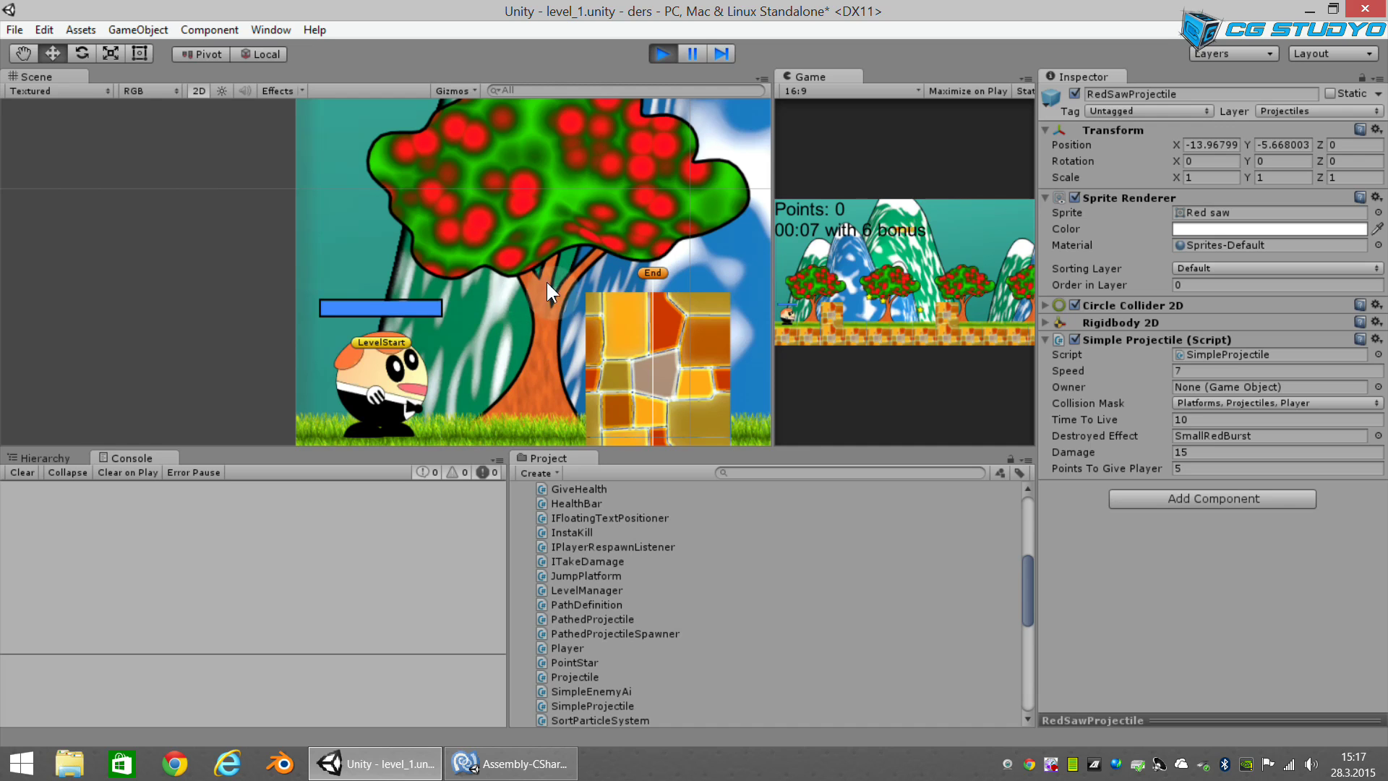
click(663, 53)
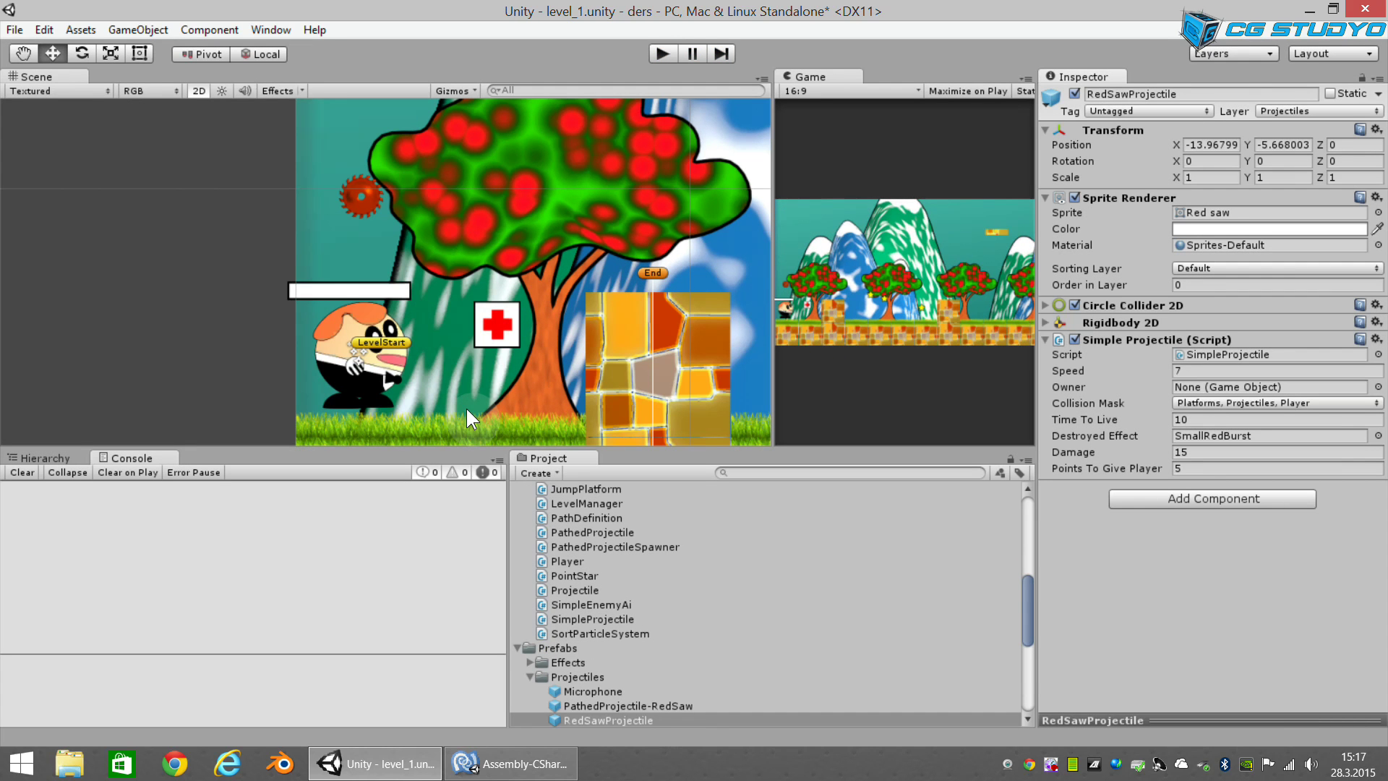
Step: Make the GiveHealth class implement IPlayerRespawnListener alongside MonoBehaviour
click(510, 763)
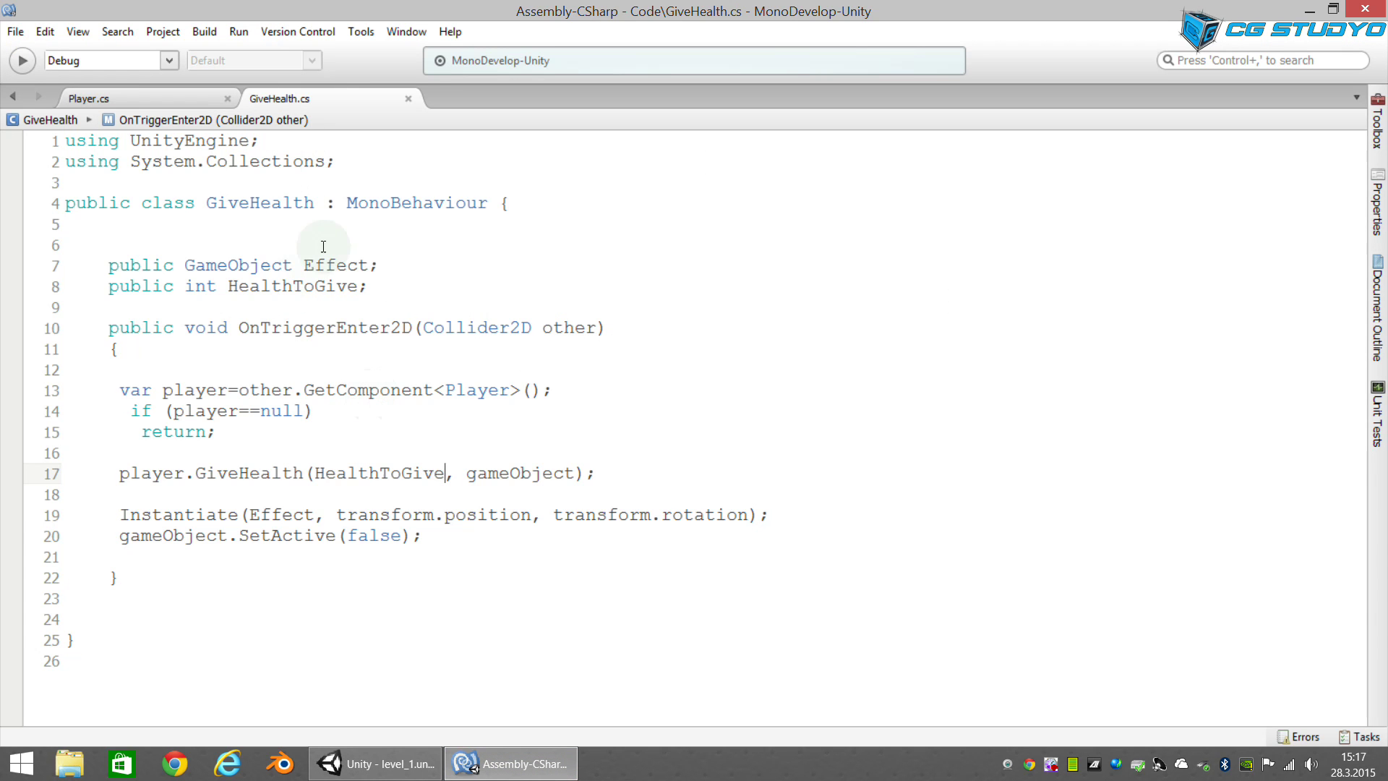
click(485, 203)
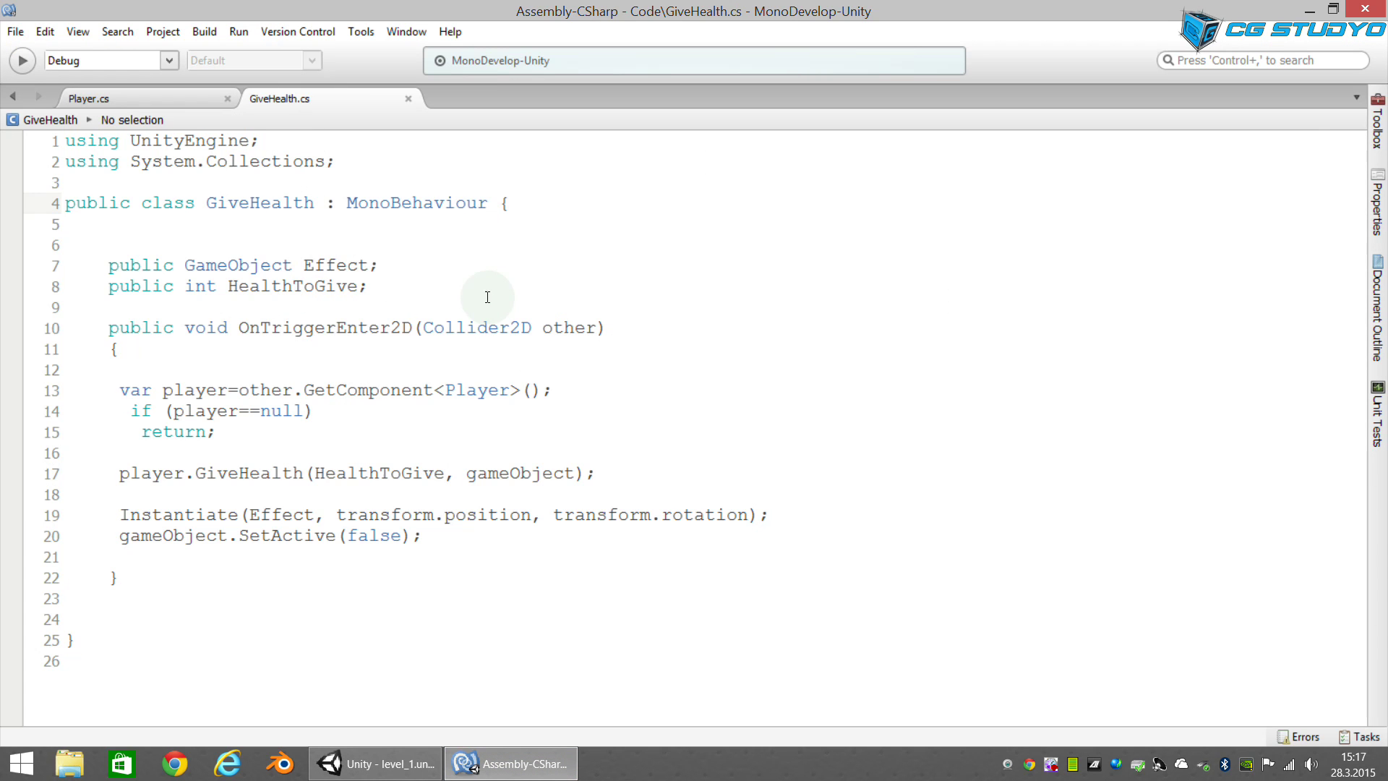
text(, I)
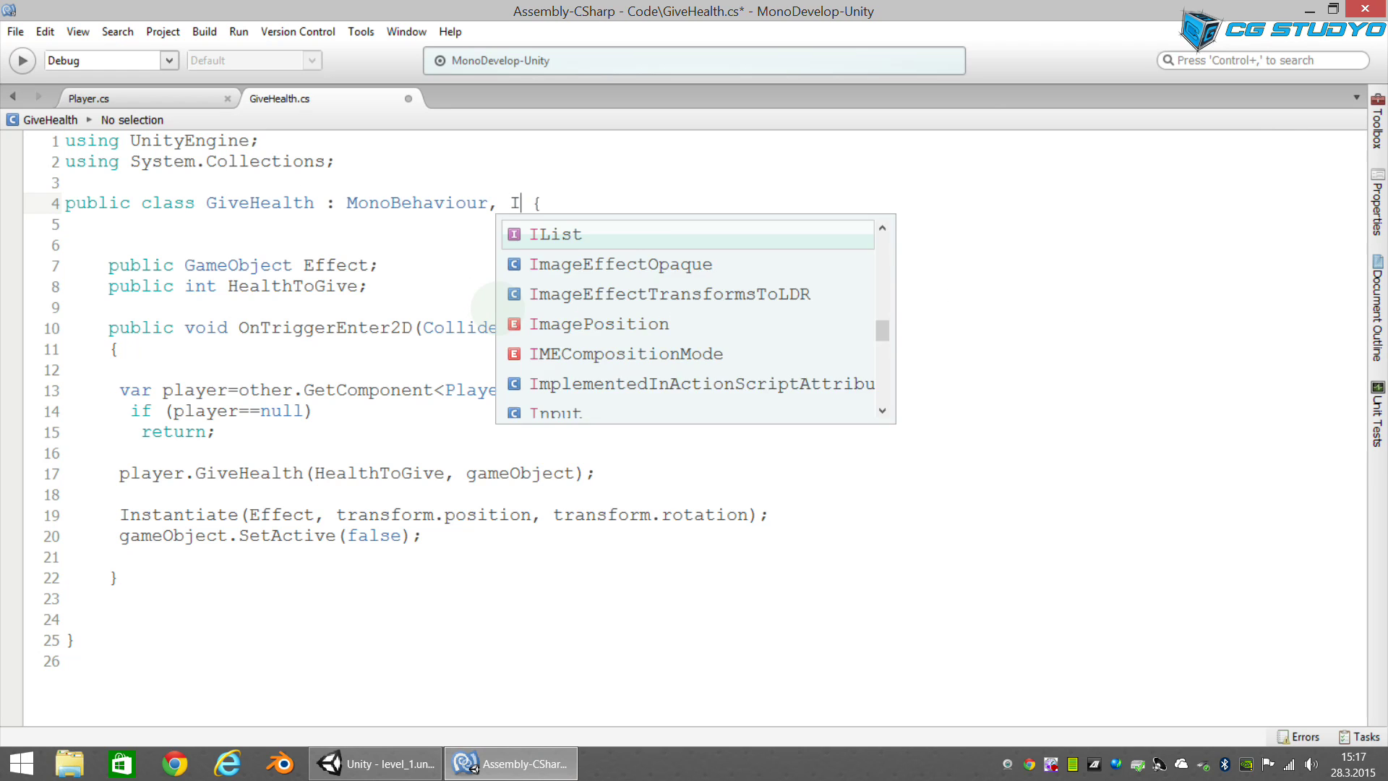
text(Pla)
key(Return)
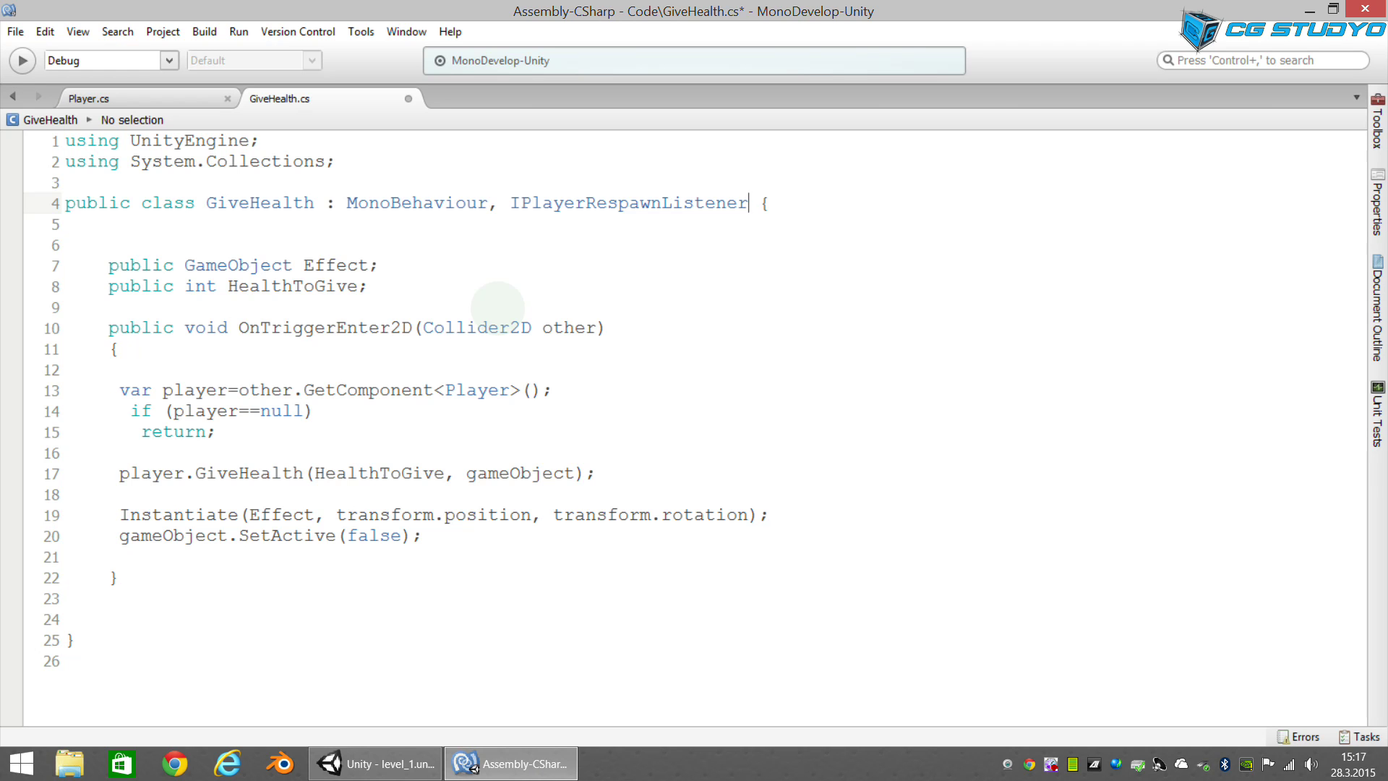
mouse_move(511, 203)
mouse_down()
mouse_move(692, 189)
mouse_move(748, 203)
mouse_up()
click(631, 240)
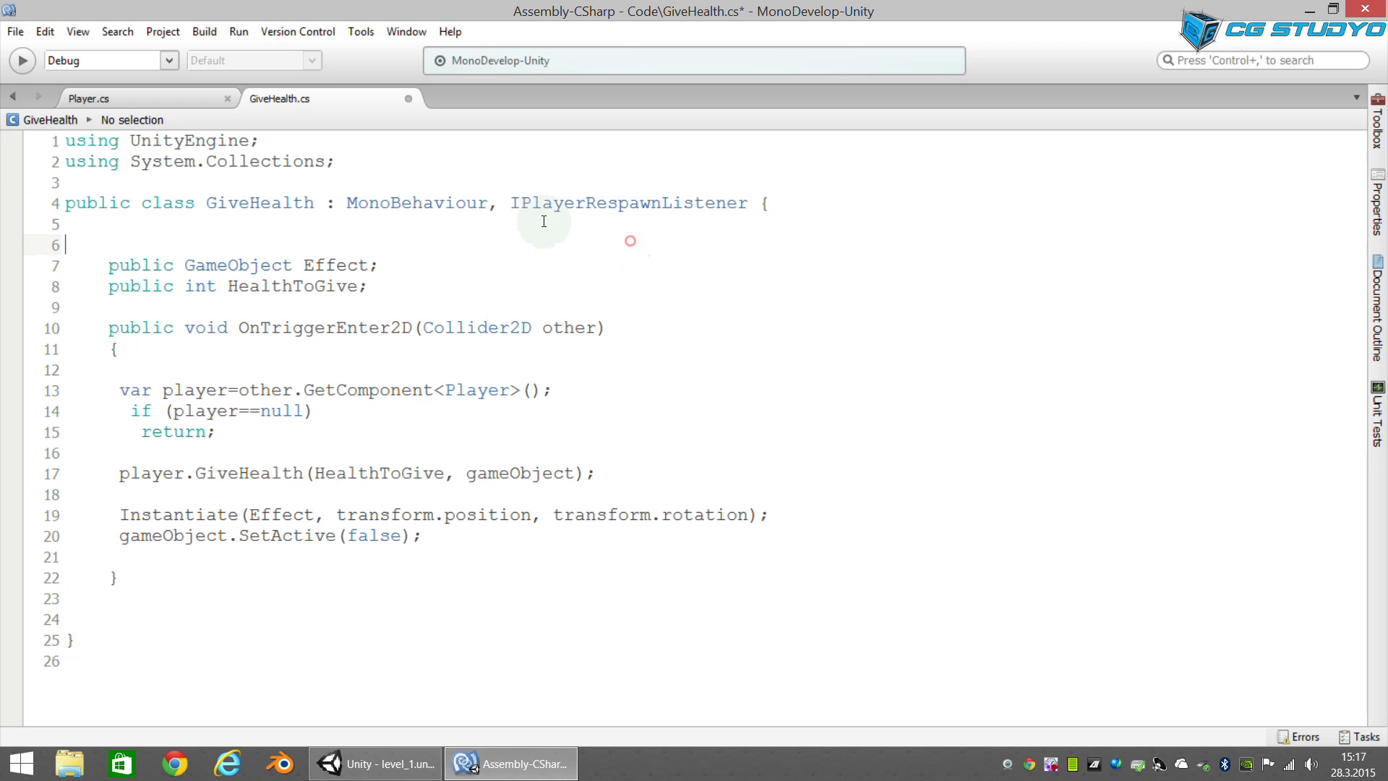
drag(511, 202, 747, 203)
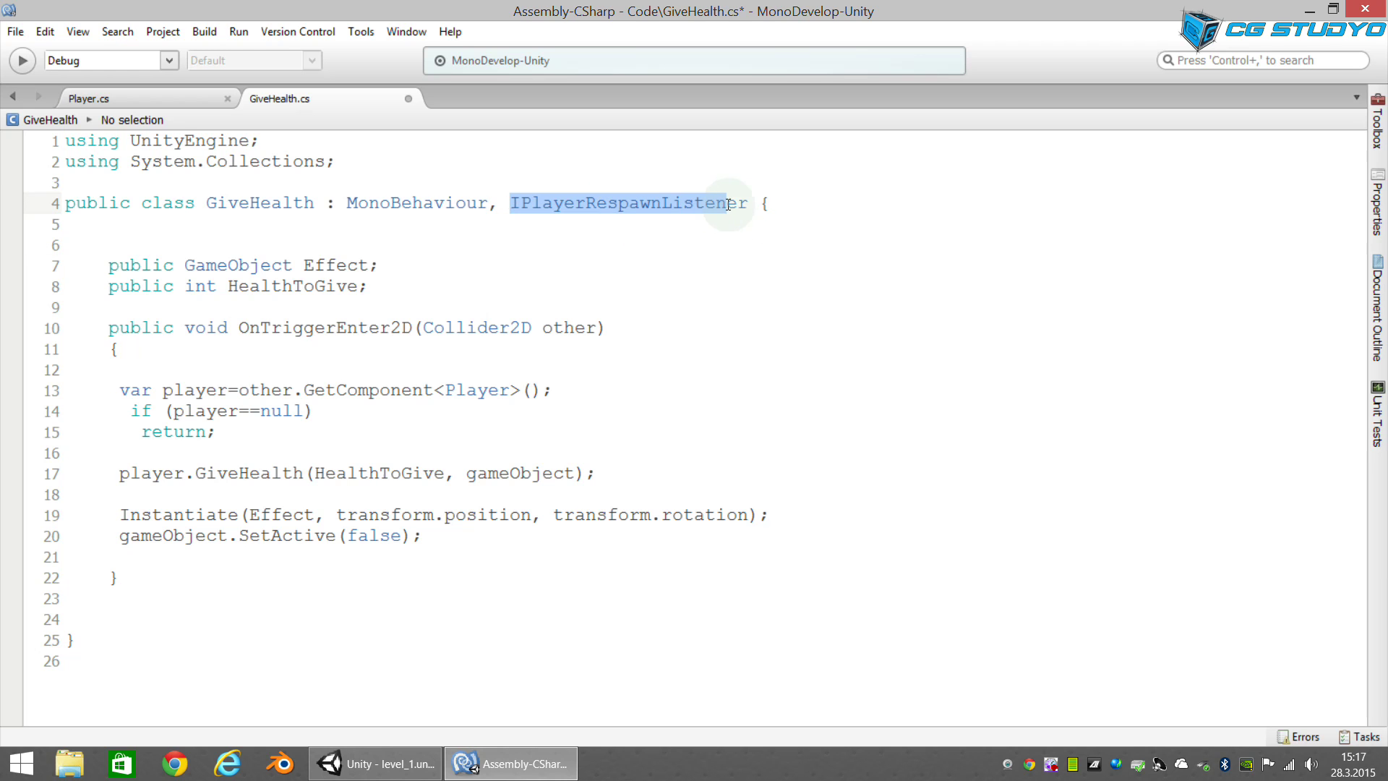
Step: Begin a public void OnPlayerRespawnInThisCheckpoint declaration below the OnTriggerEnter2D method
click(132, 576)
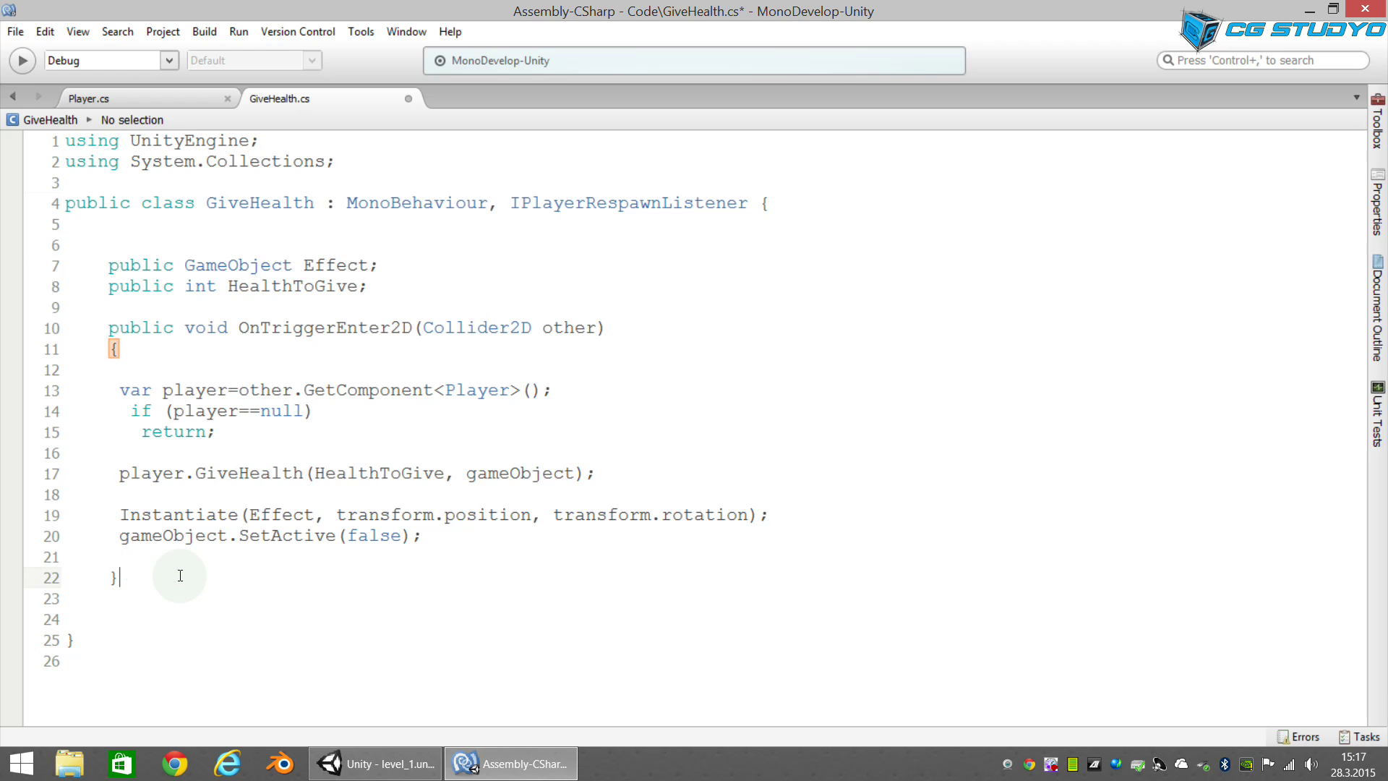
key(Return)
key(Return)
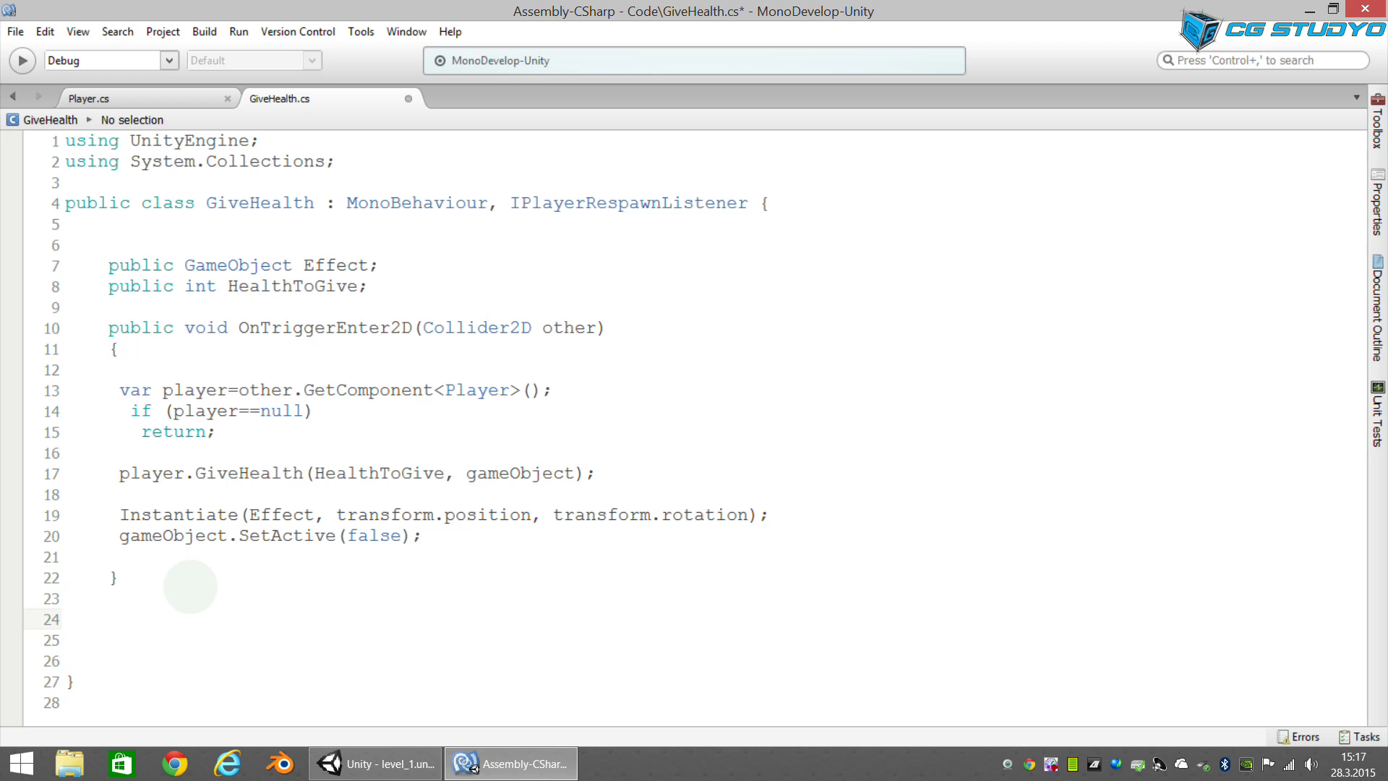
text(public )
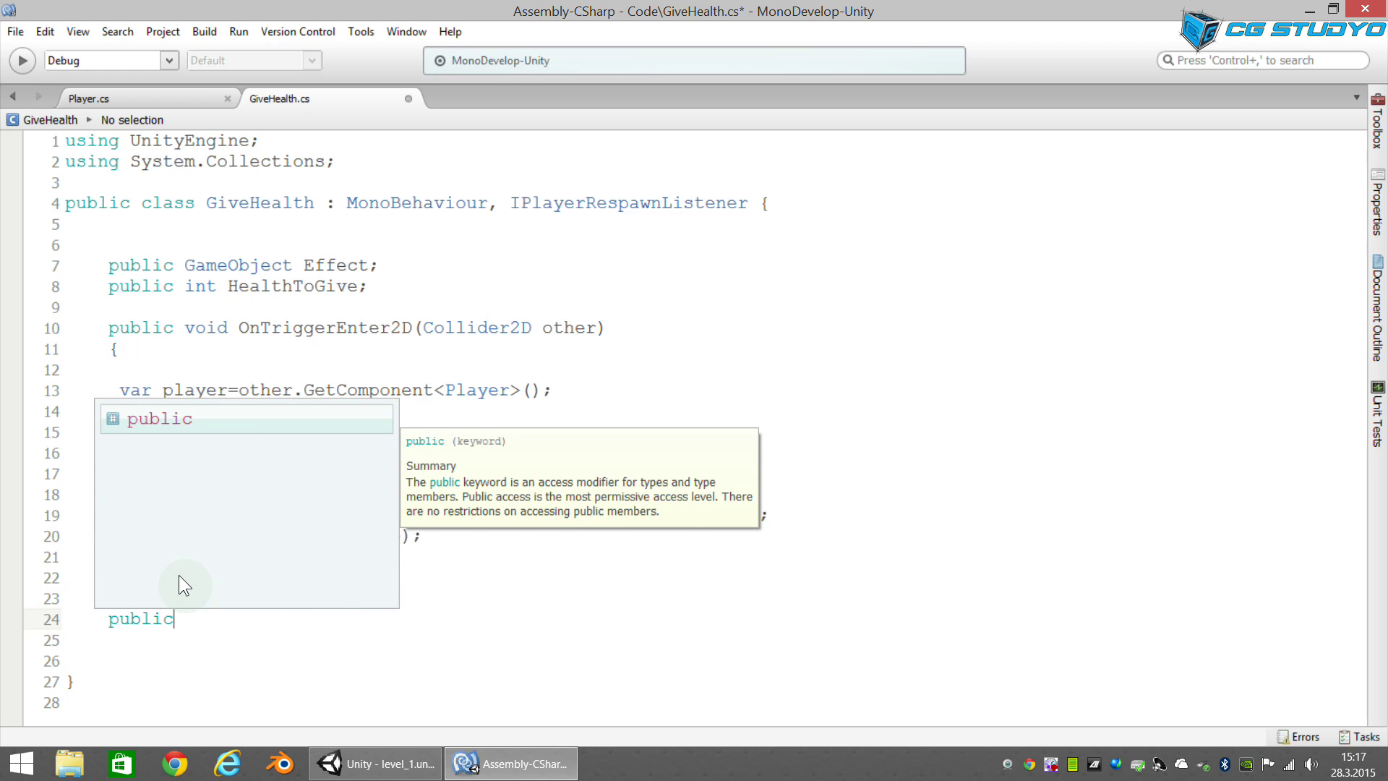
text(void)
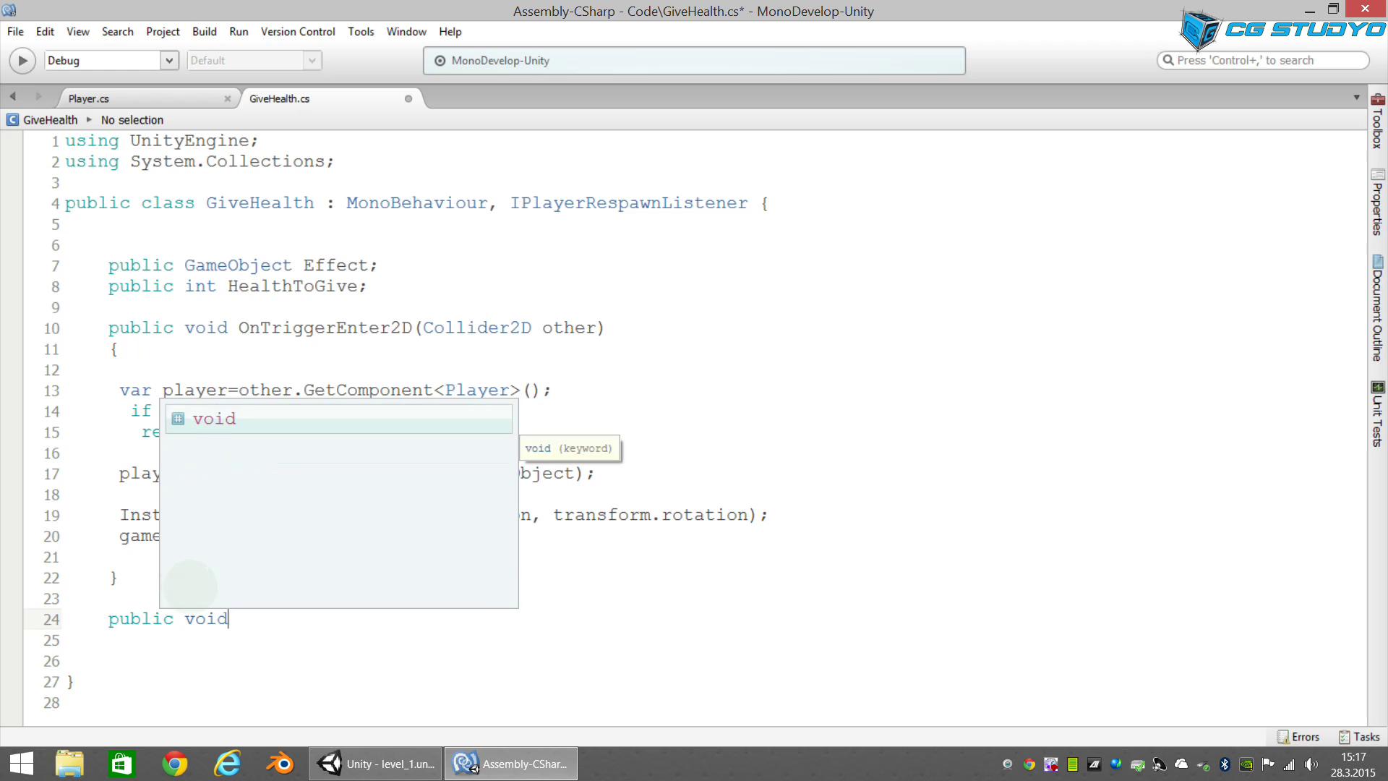
text( OnPlayerRespawnInThis)
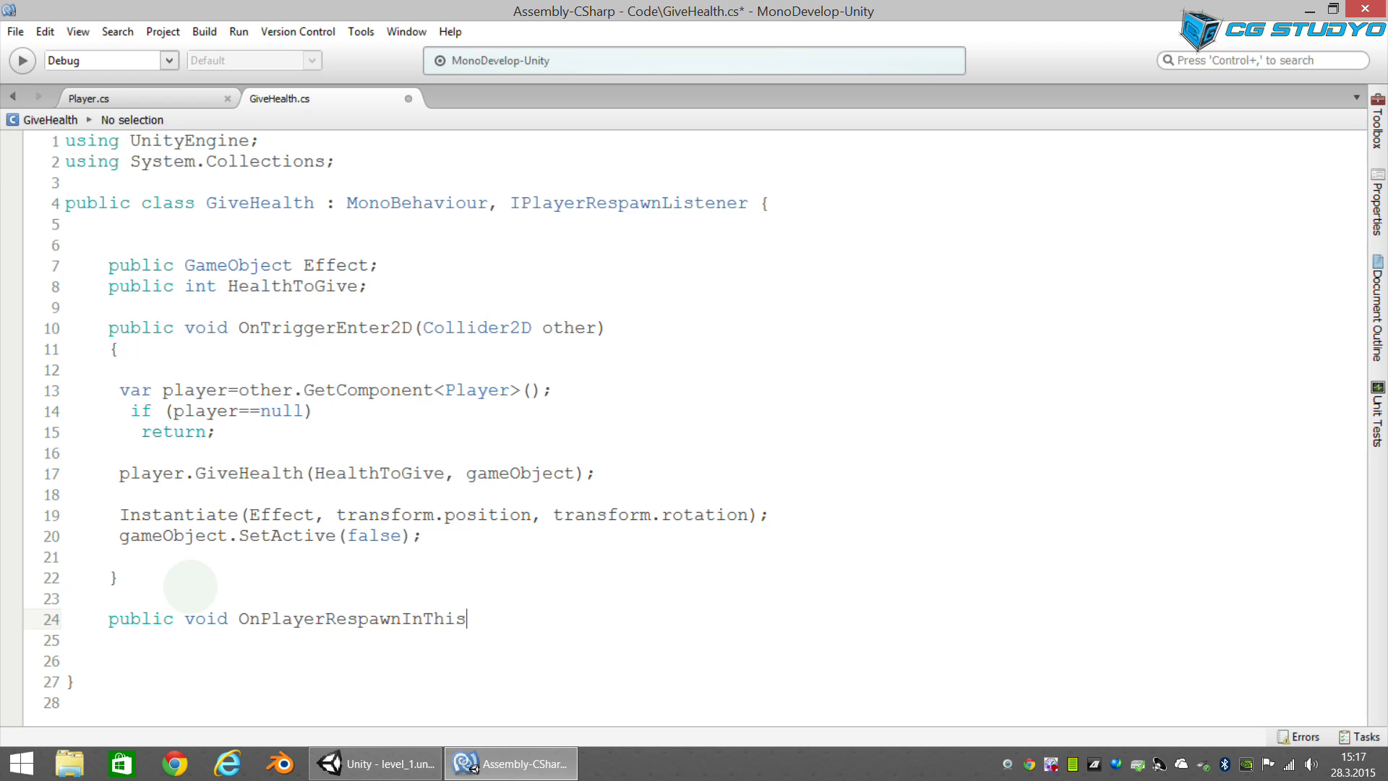
text(Checkpoint)
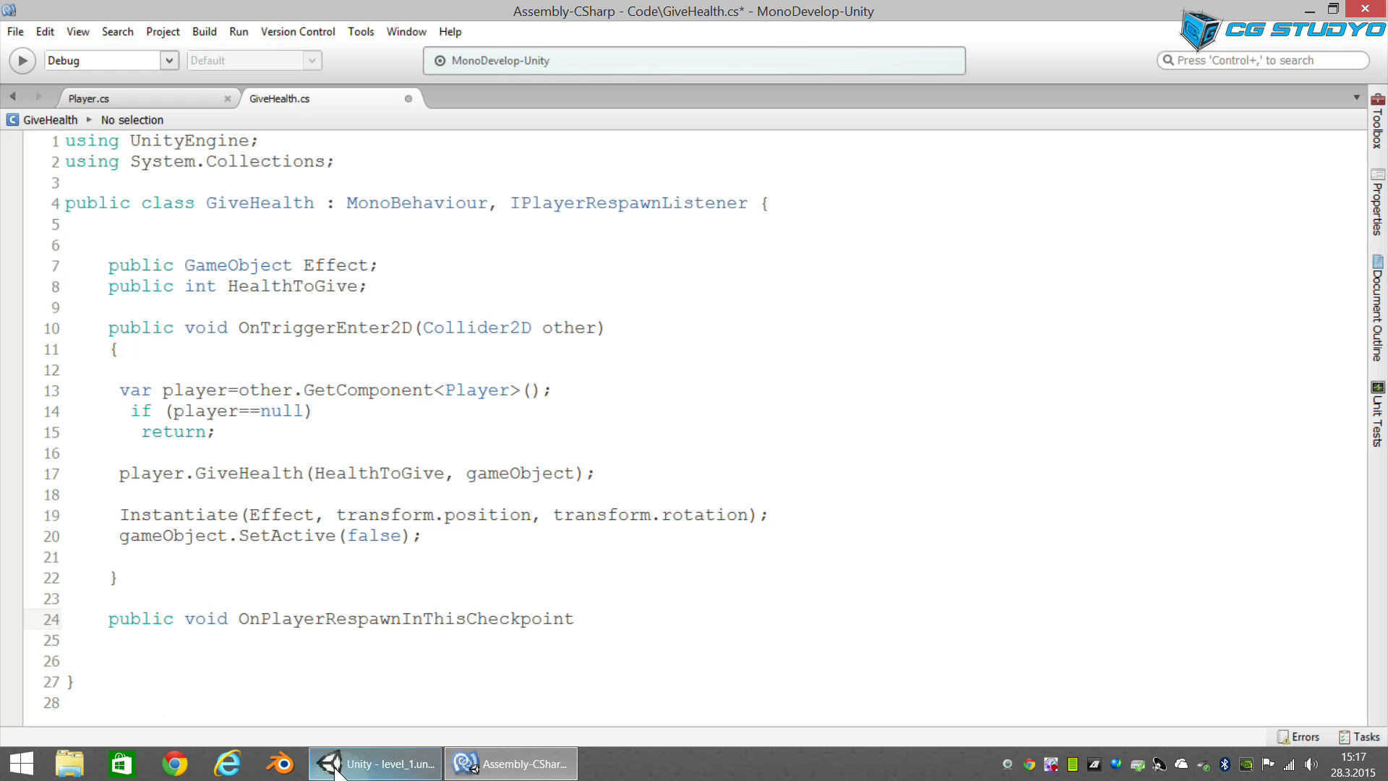
click(374, 763)
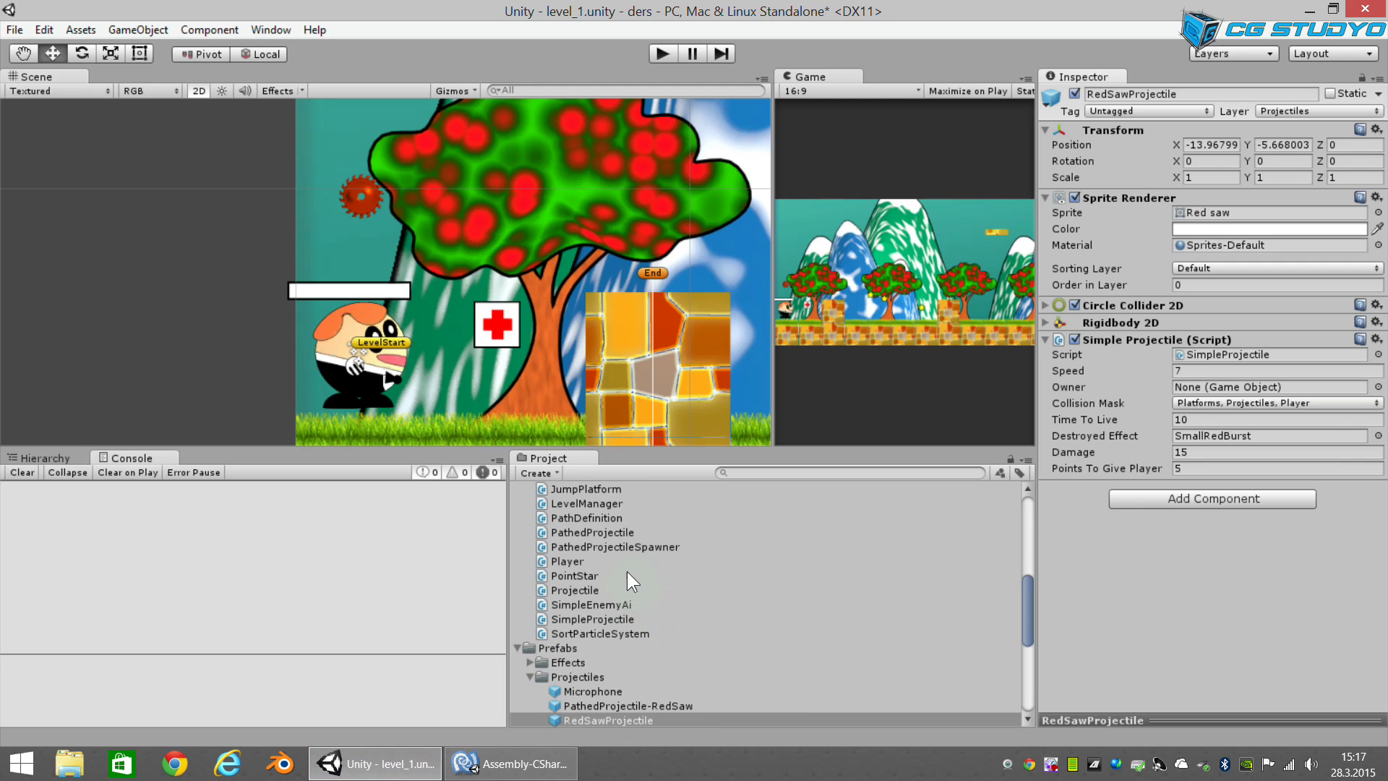
Step: Open IPlayerRespawnListener.cs and review its void OnPlayerRespawnInThisCheckpoint() declaration
scroll(627, 571, up, 2)
click(568, 515)
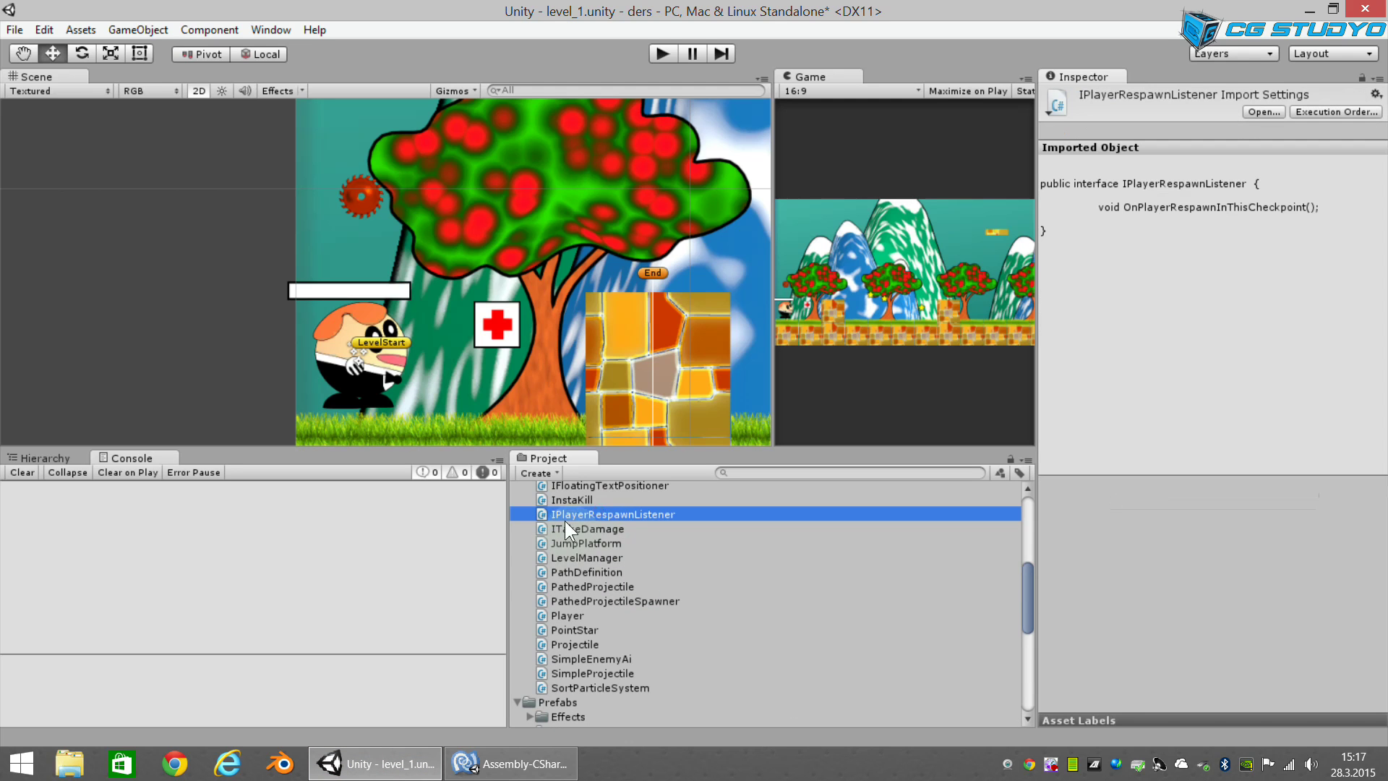
double_click(598, 510)
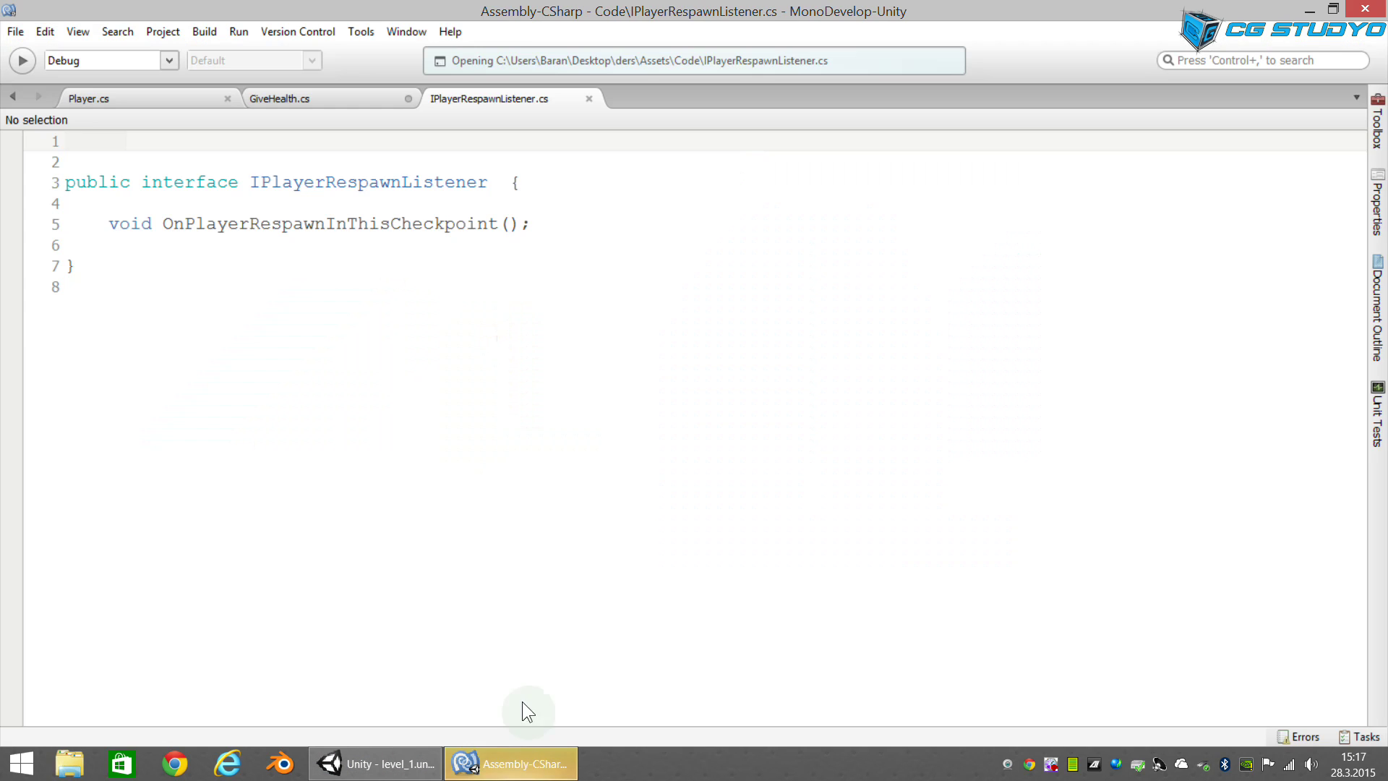
click(249, 183)
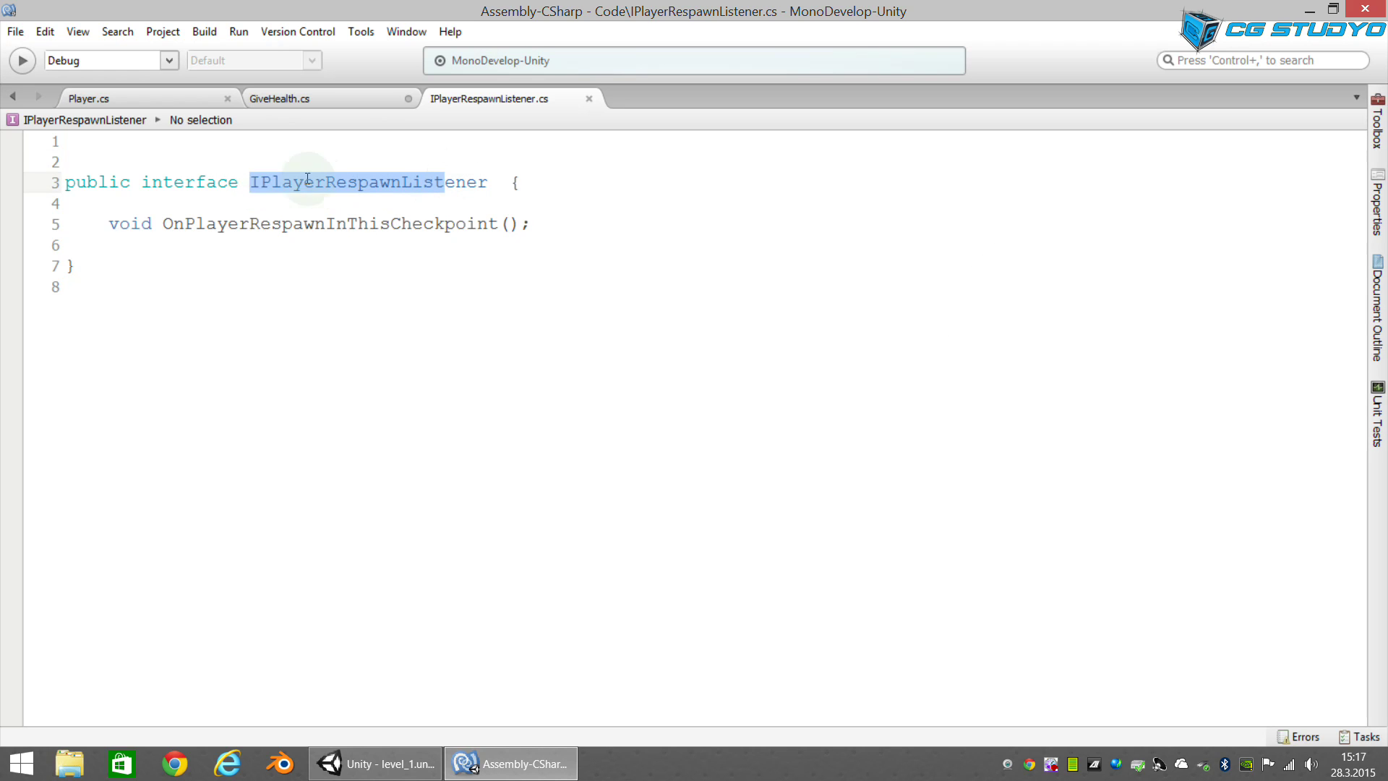
drag(137, 183, 237, 186)
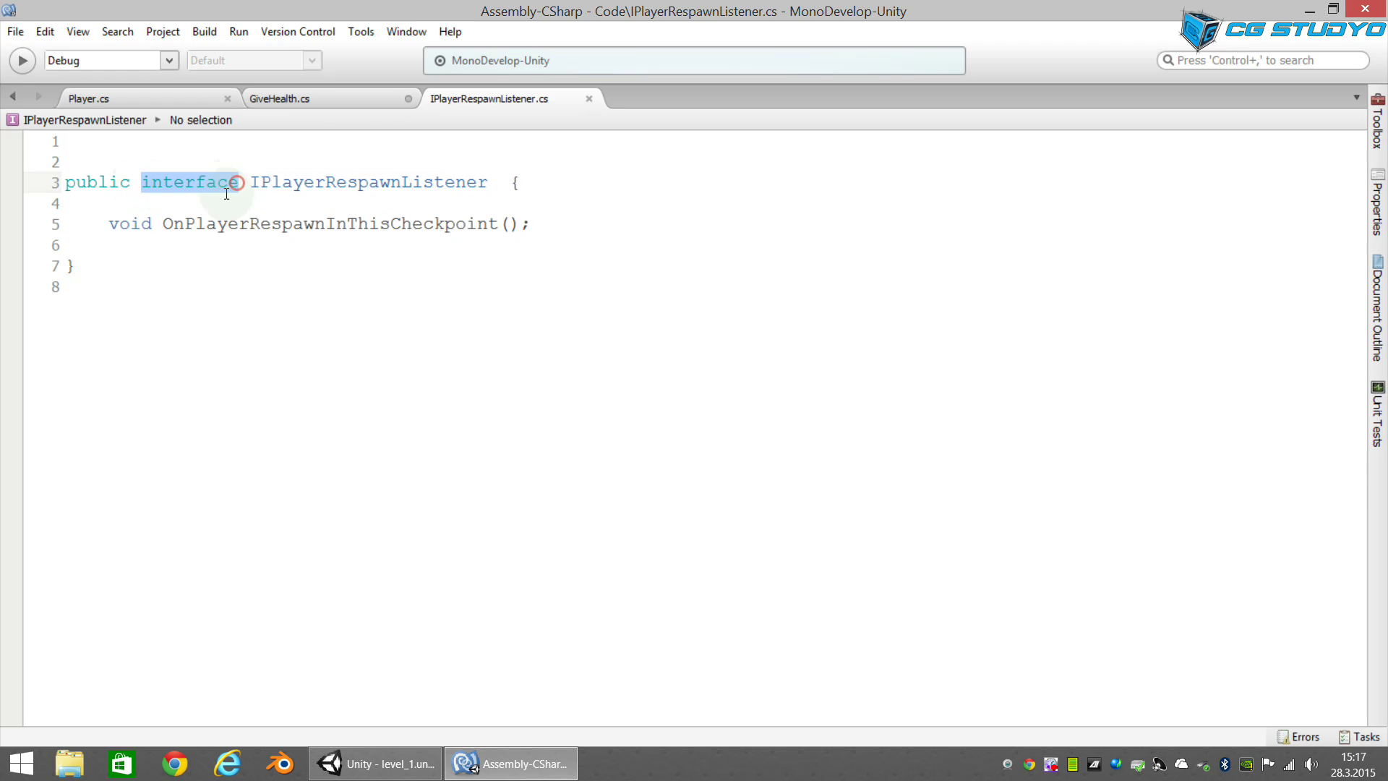
click(106, 225)
drag(106, 225, 541, 223)
click(341, 242)
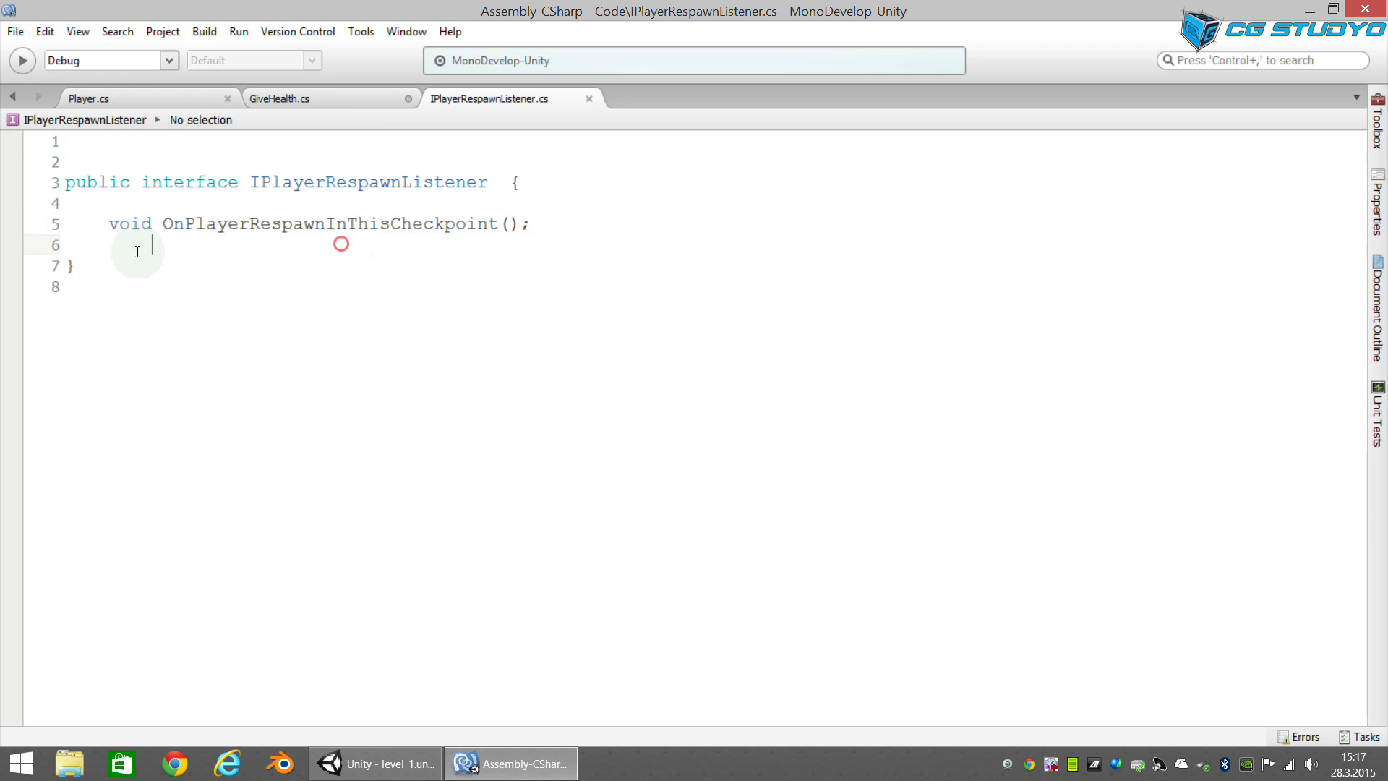
click(363, 98)
Step: Finish OnPlayerRespawnInThisCheckpoint() with a method body calling gameObject.SetActive(true);
click(595, 619)
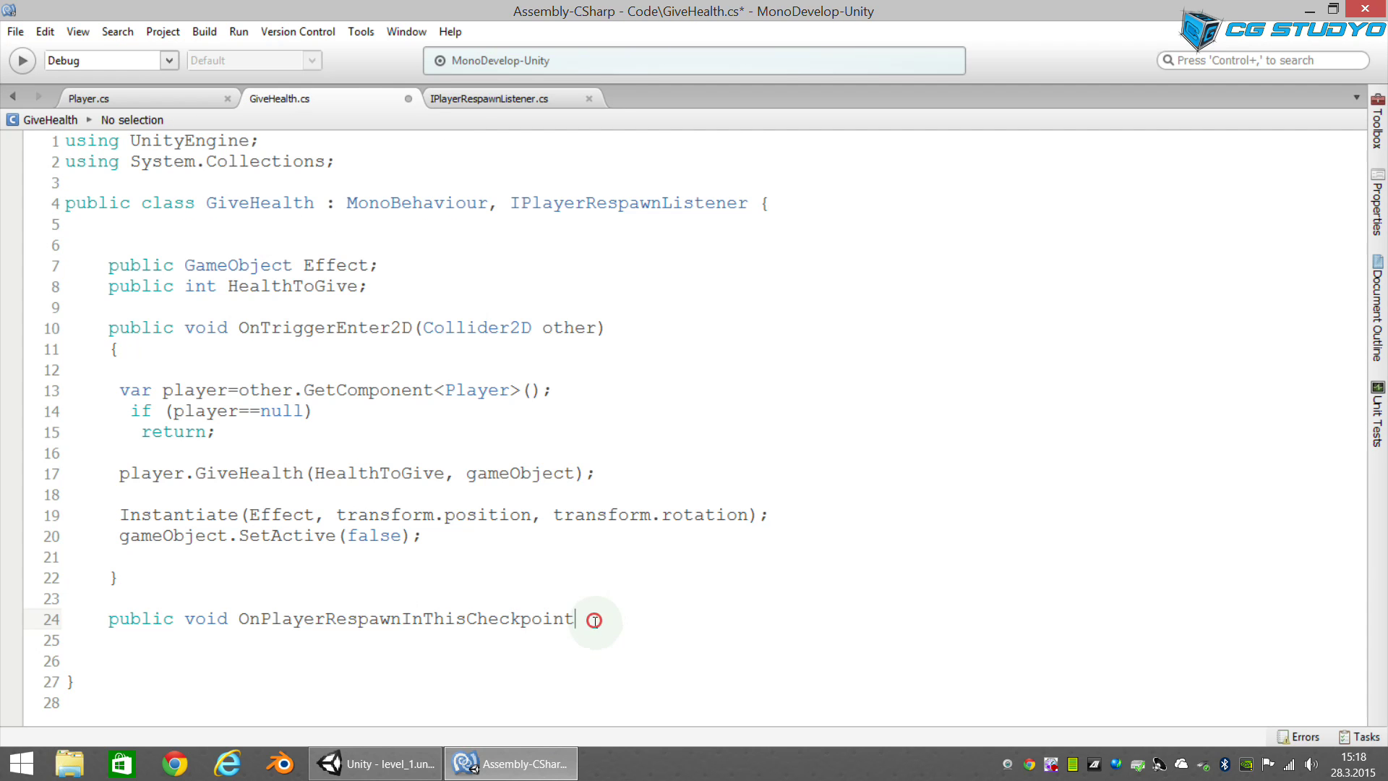
click(583, 619)
text(())
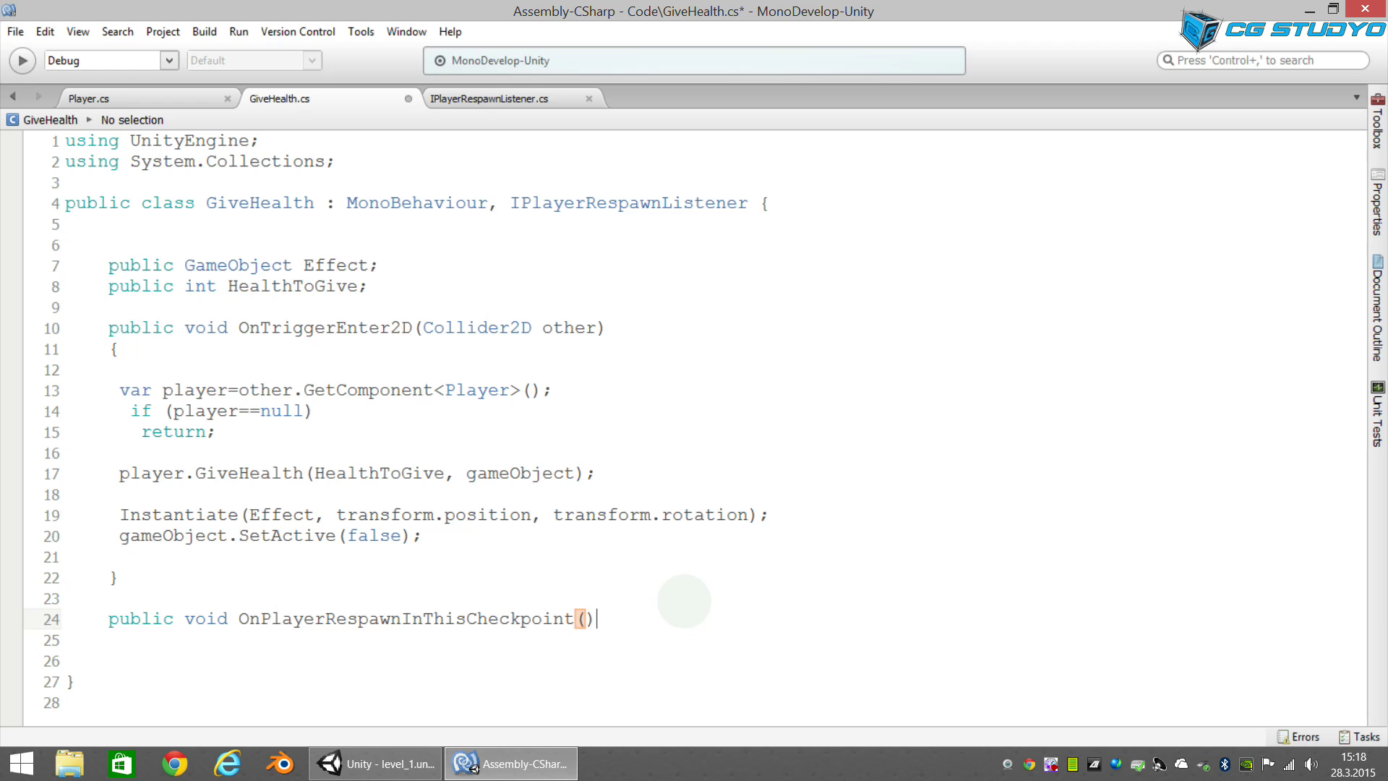
key(Return)
text({)
key(Return)
key(Return)
key(Return)
text(})
key(Up)
key(Up)
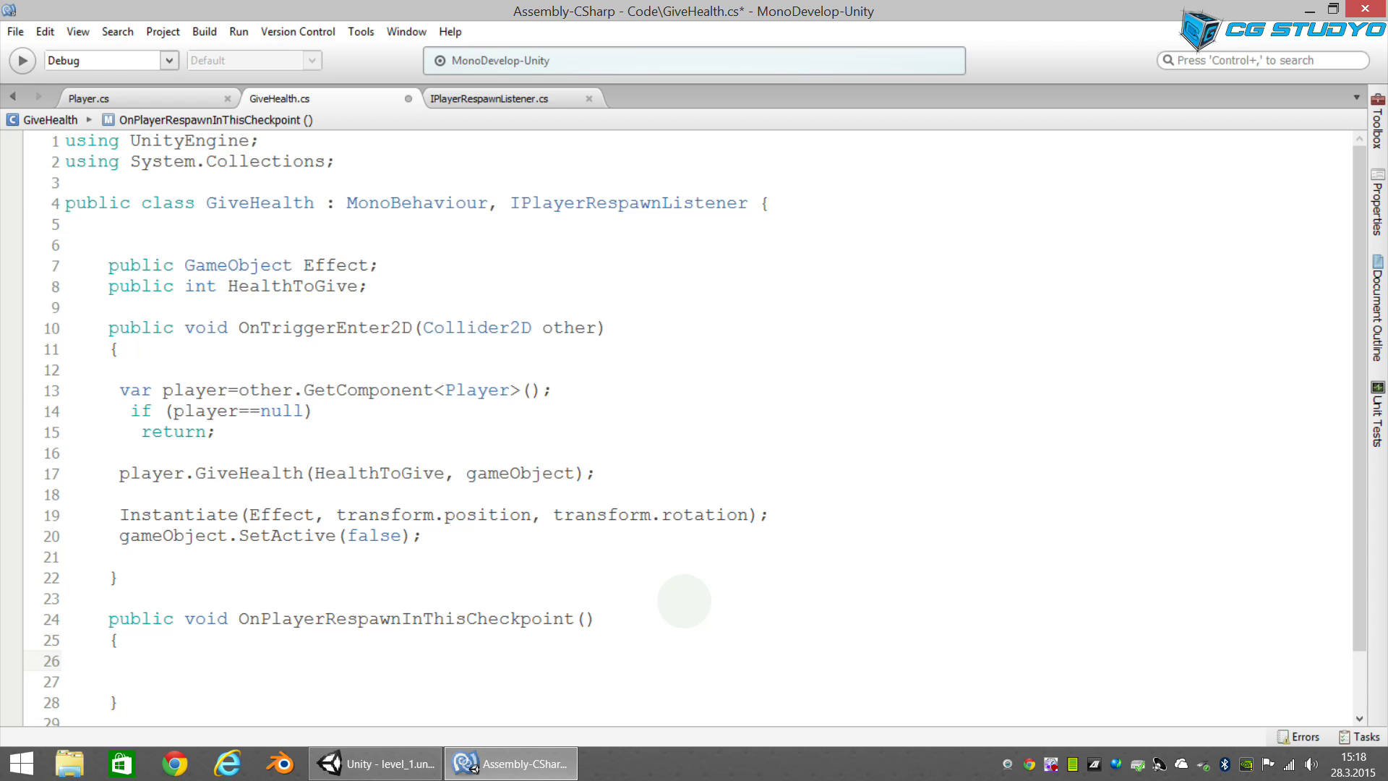
text(gameOb)
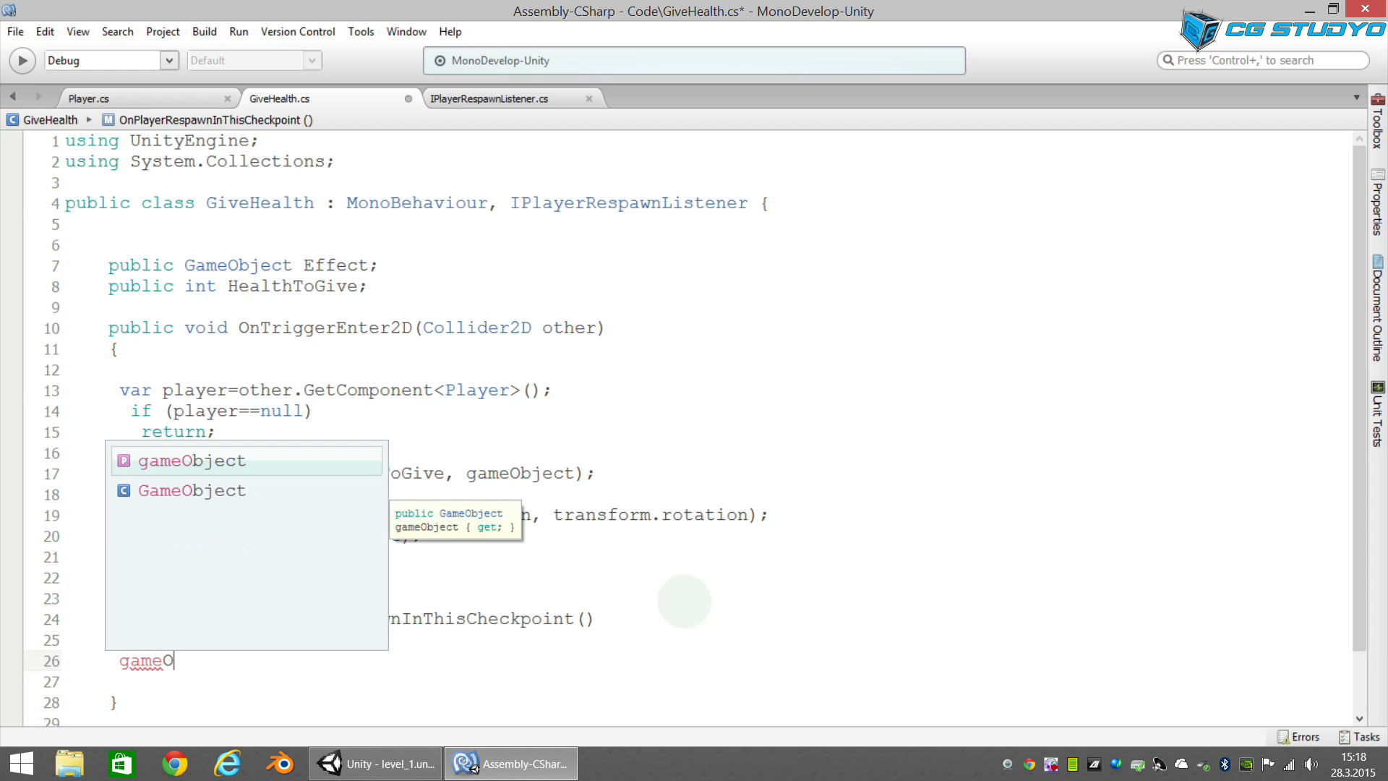
text(ject.setAct)
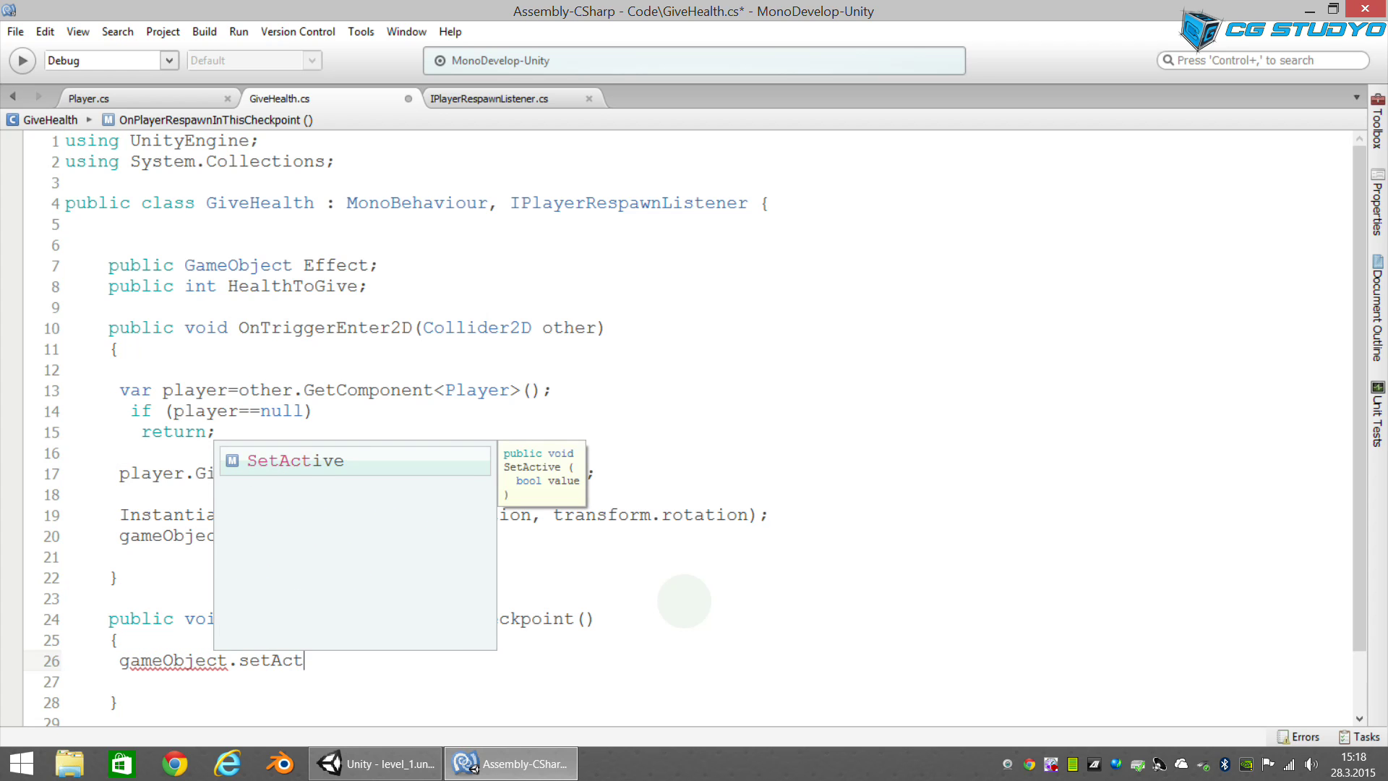
key(Return)
text((true);)
Step: Save GiveHealth.cs and start a play test of the level in Unity
key(ctrl+s)
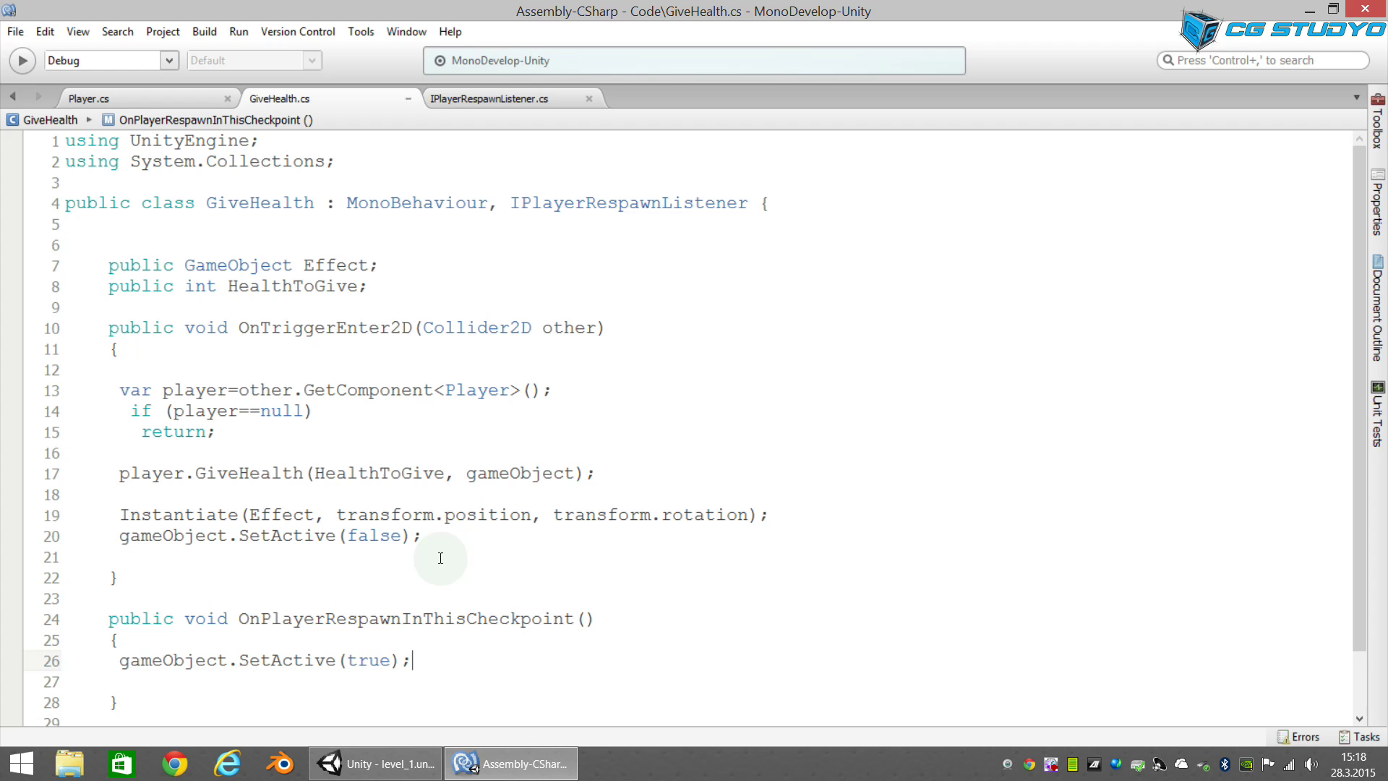
click(374, 763)
click(664, 52)
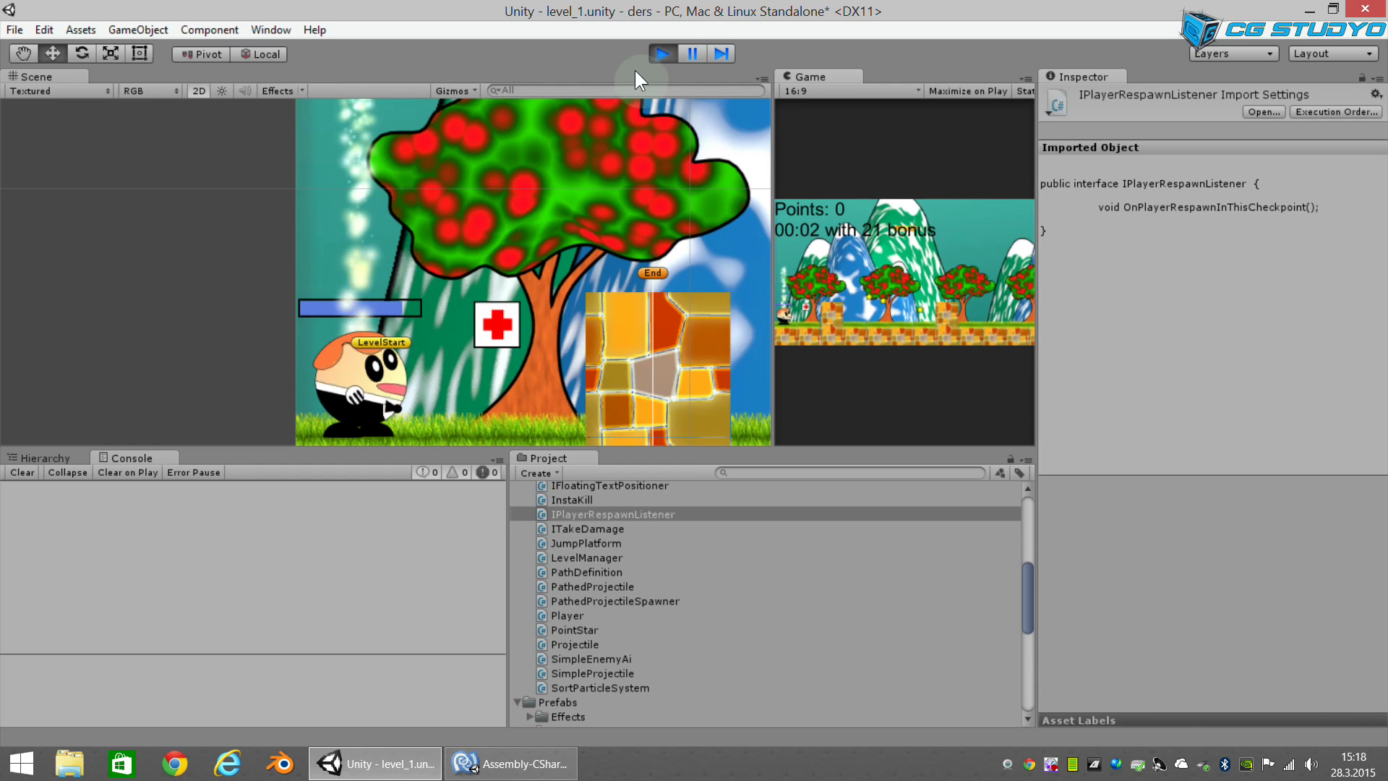
Step: Stop the game, raise the red saw above the start, and duplicate it just below
click(659, 55)
middle_drag(504, 221, 508, 279)
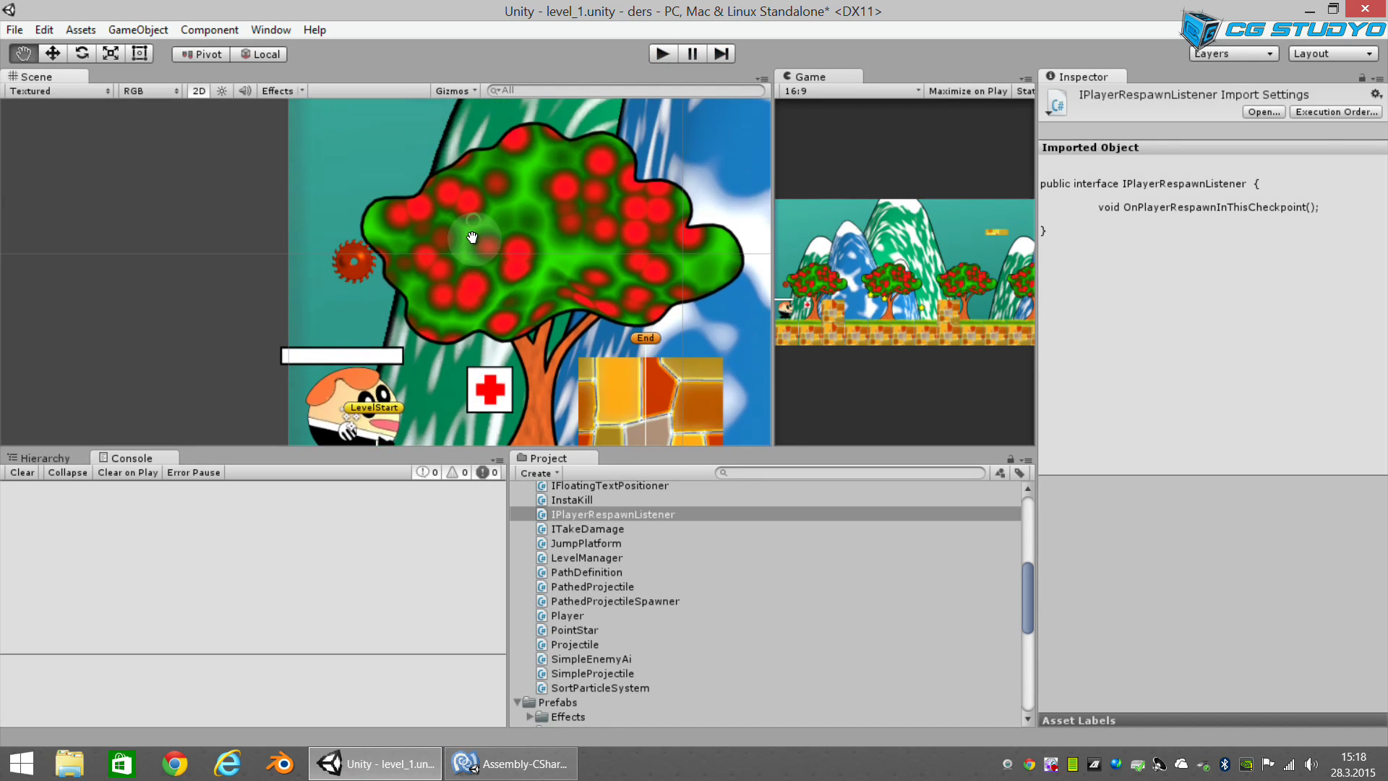
click(372, 254)
mouse_move(365, 190)
mouse_down()
mouse_move(364, 150)
mouse_move(361, 207)
mouse_up()
key(ctrl+d)
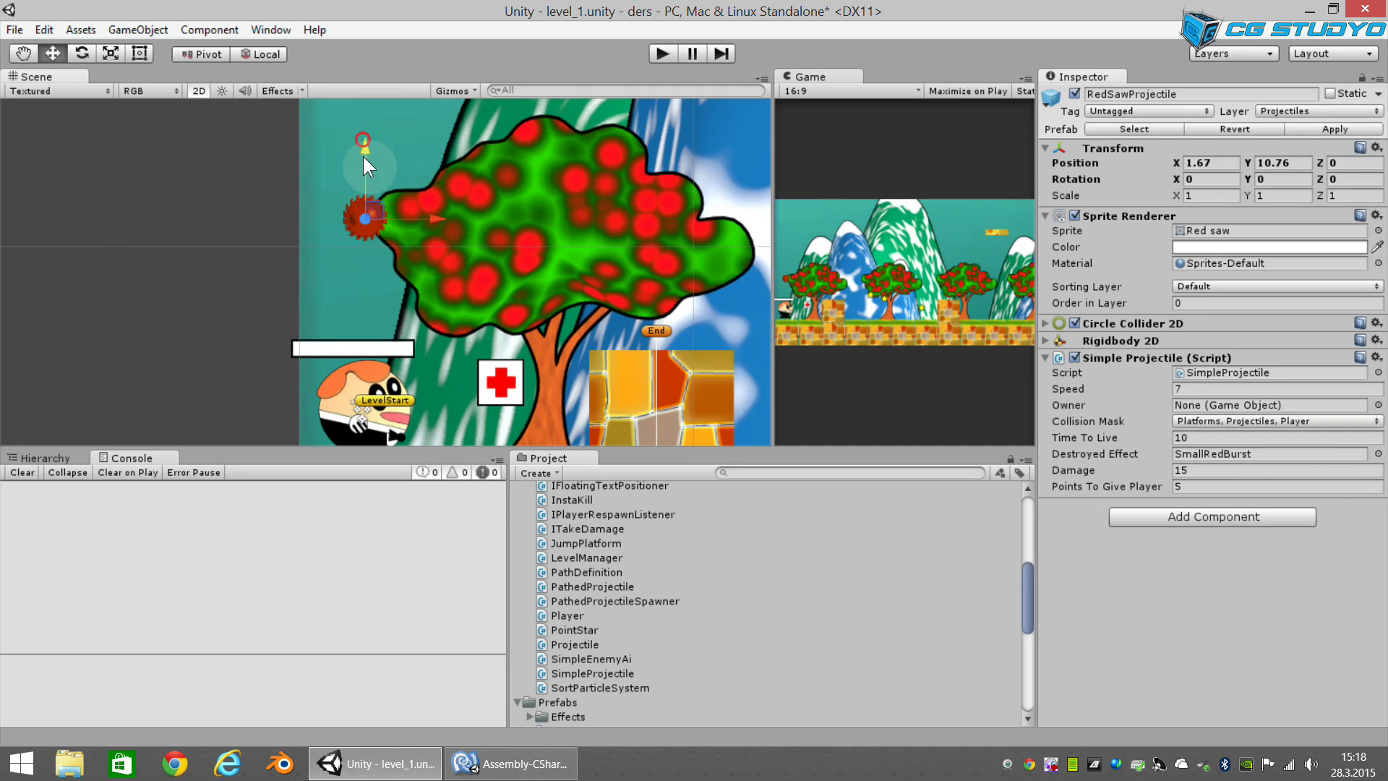
Step: Play-test the level, walking right to collect the reappearing health pack for +25, then stop
click(661, 55)
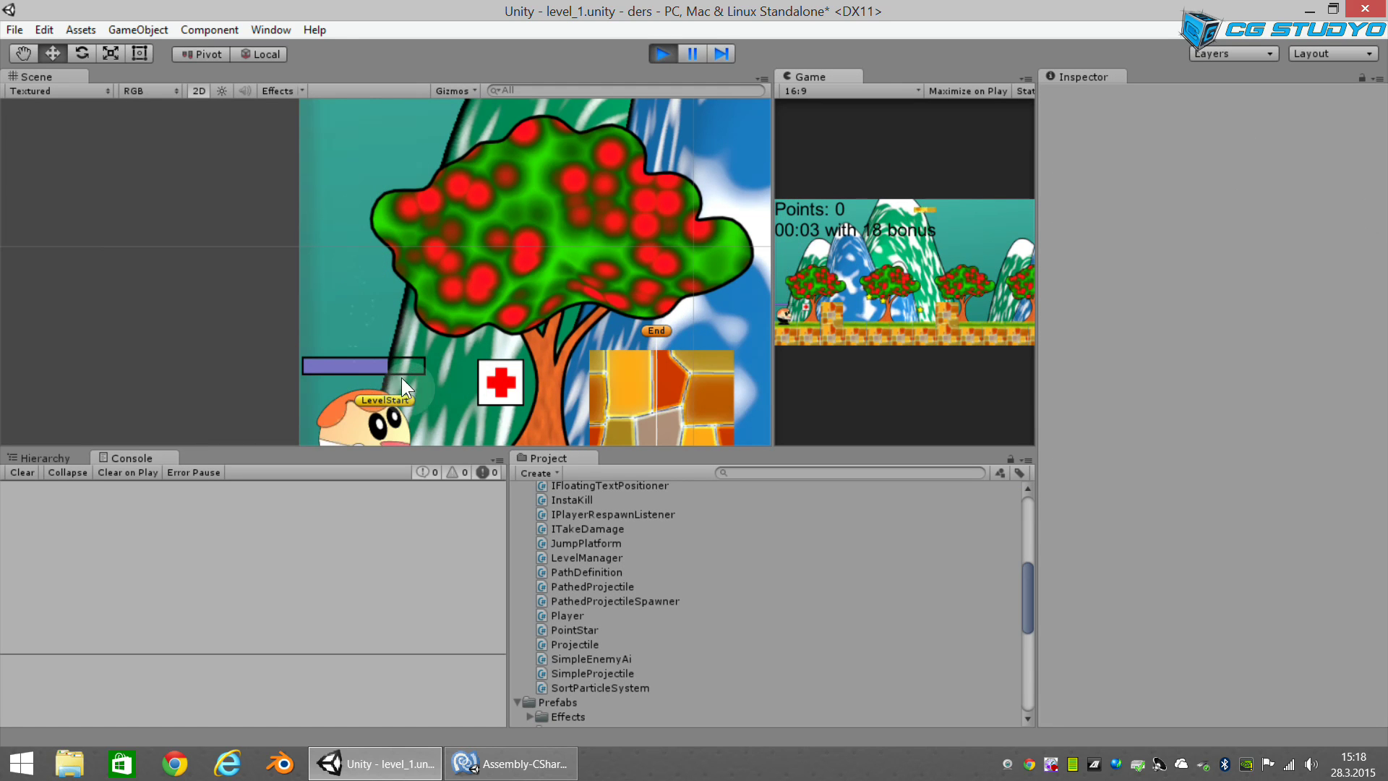
middle_drag(398, 375, 379, 278)
scroll(380, 277, up, 2)
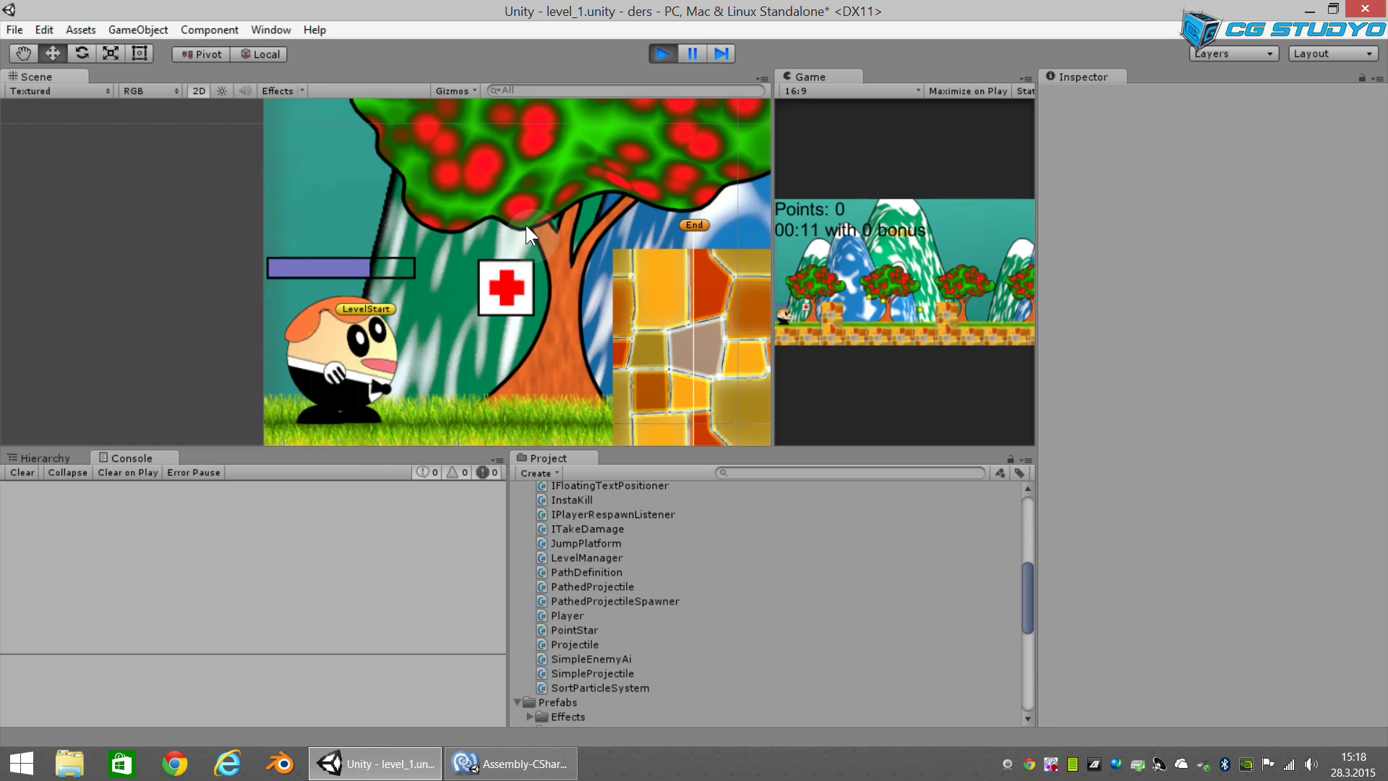
click(887, 280)
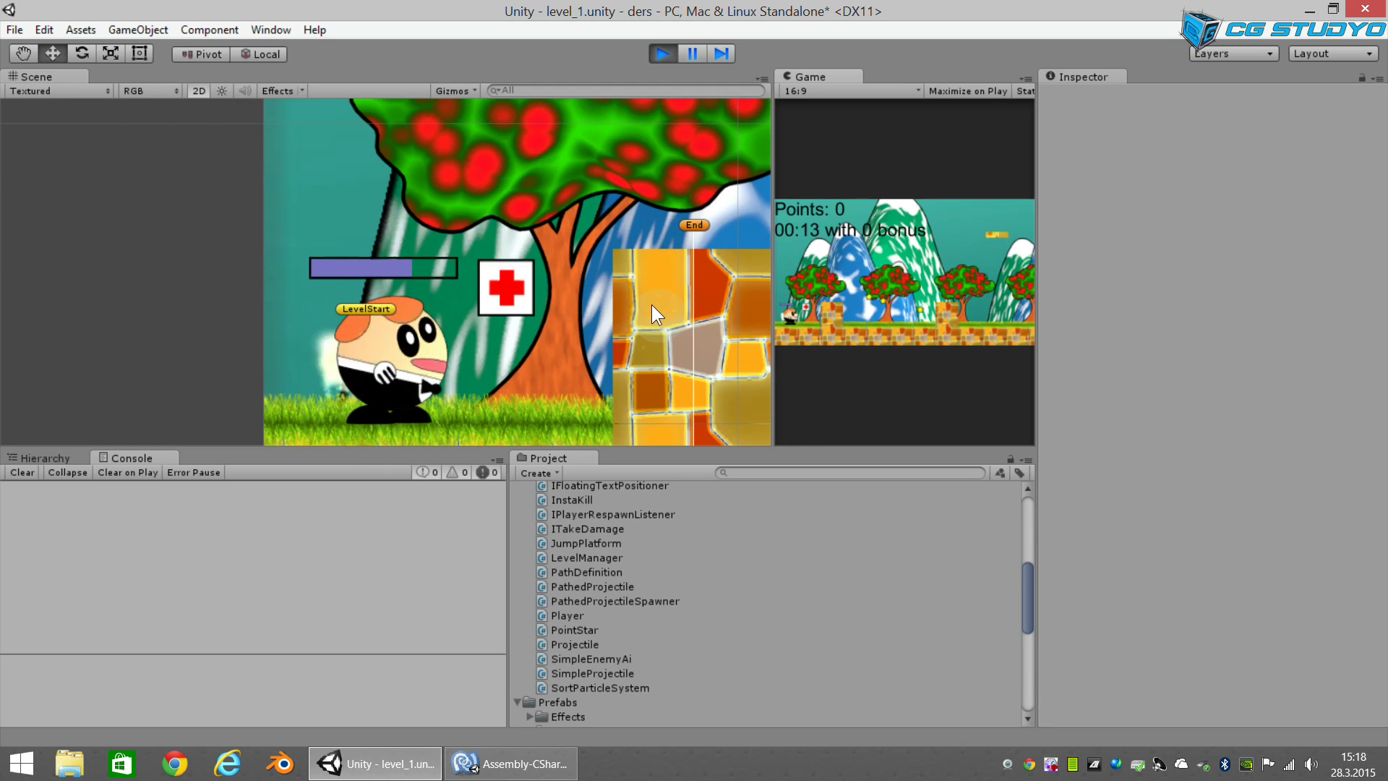
key(Right)
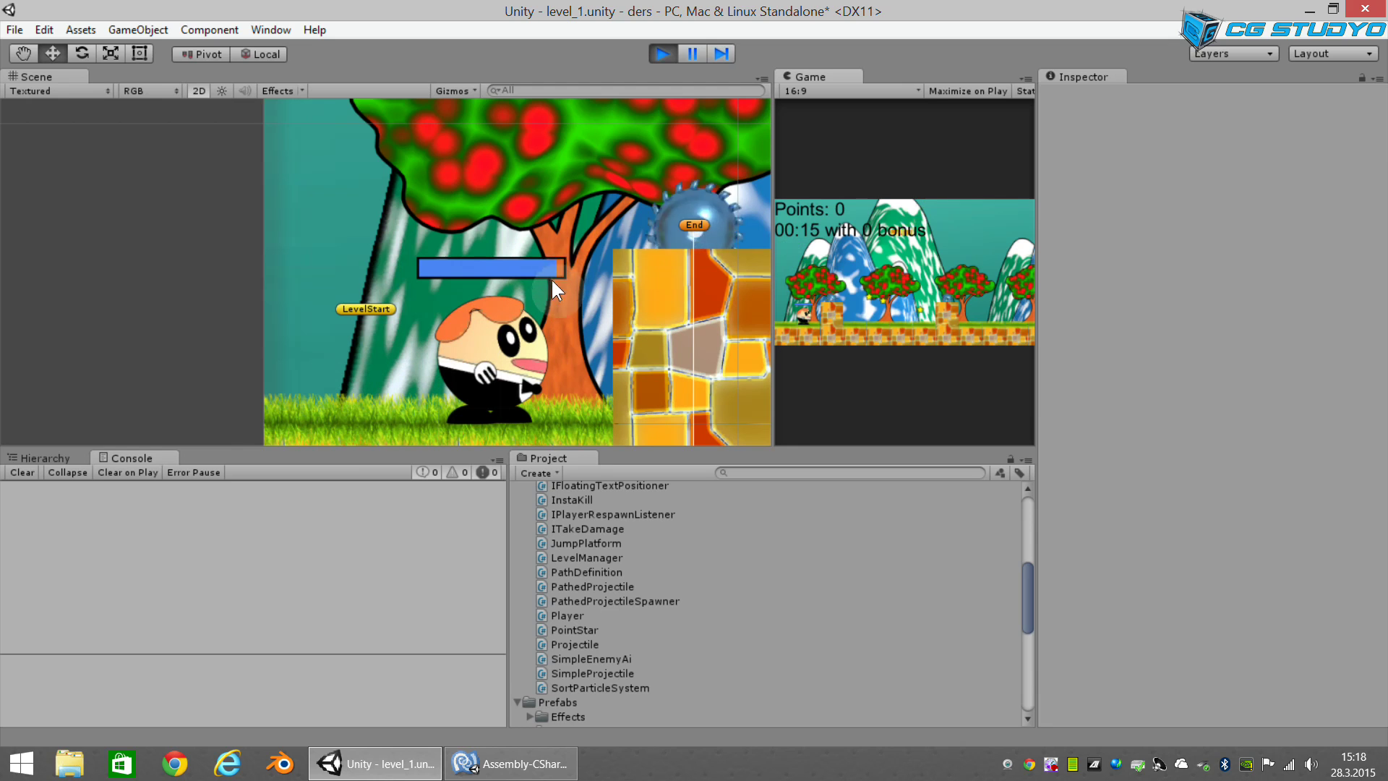
middle_drag(583, 283, 514, 304)
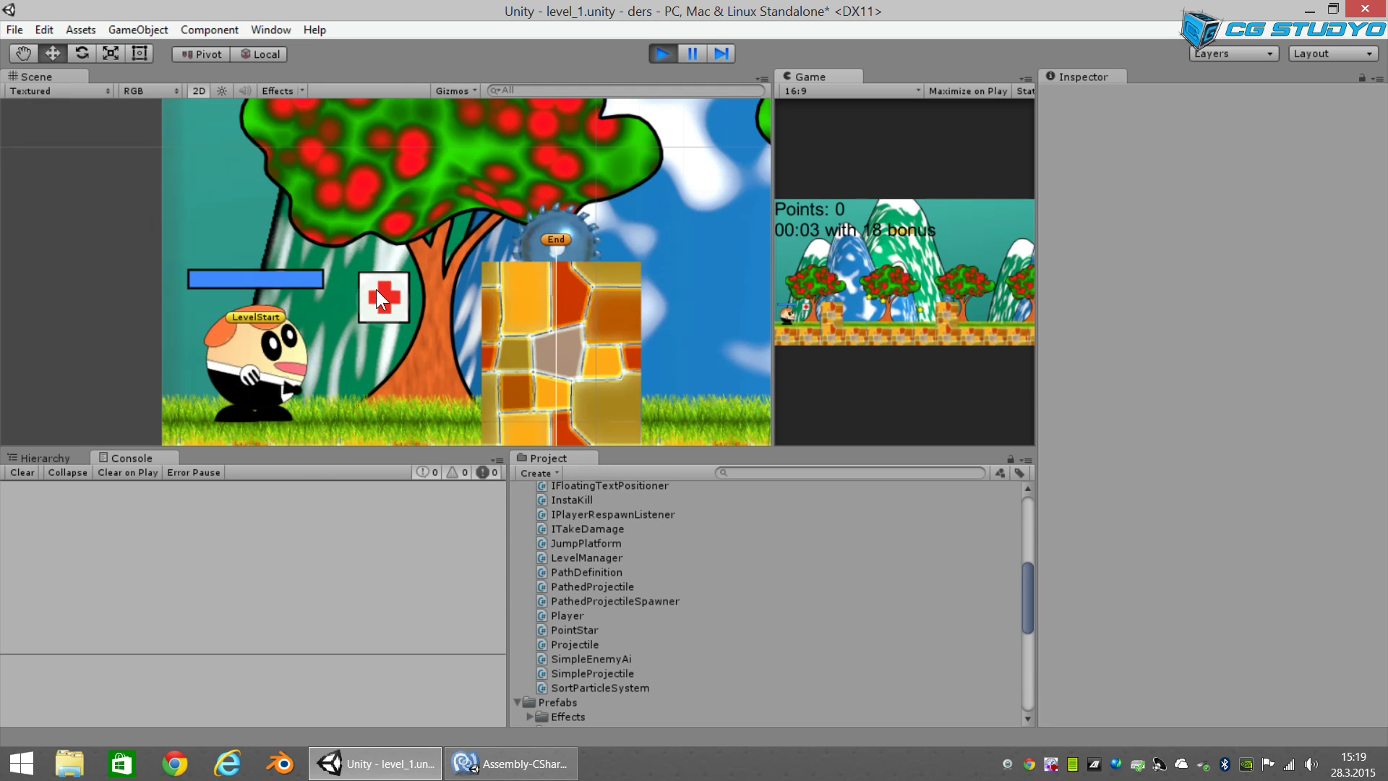
key(Right)
key(Right)
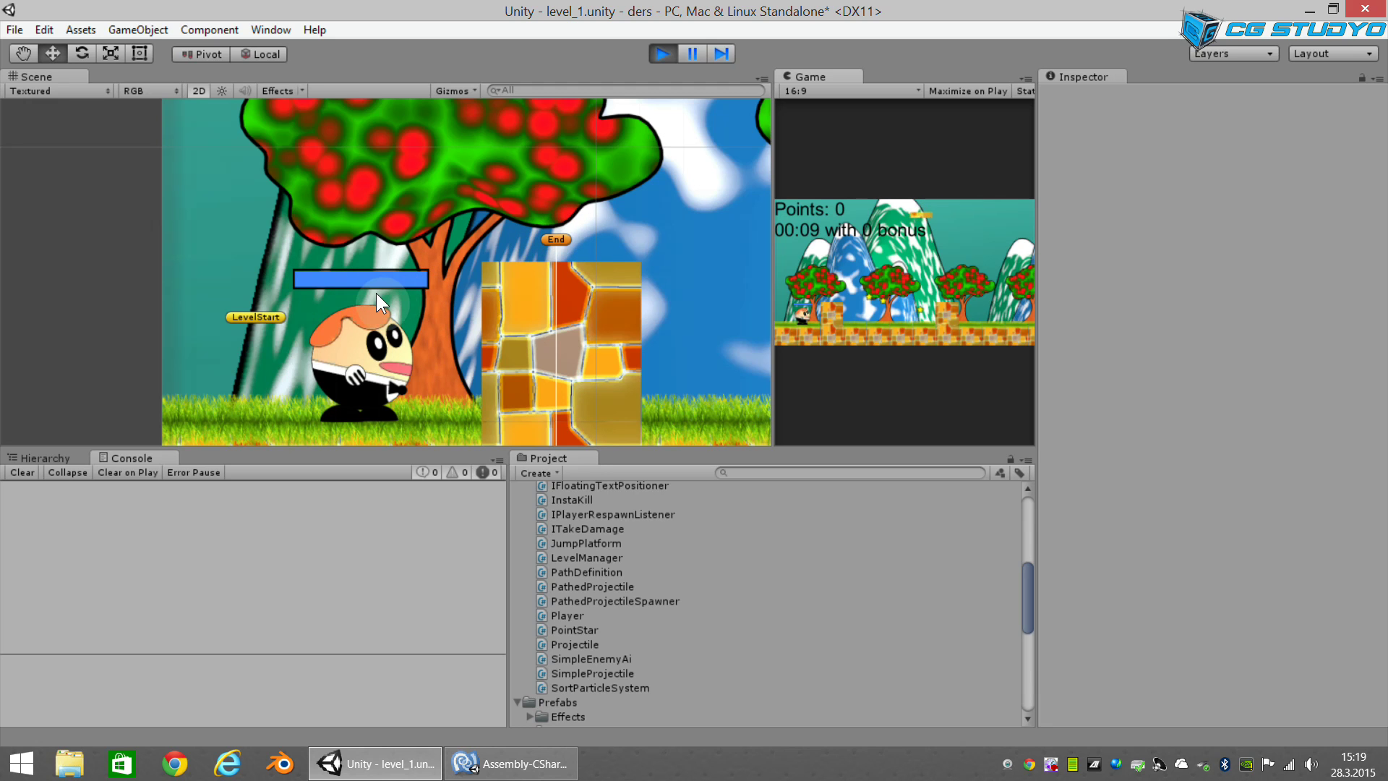
click(663, 54)
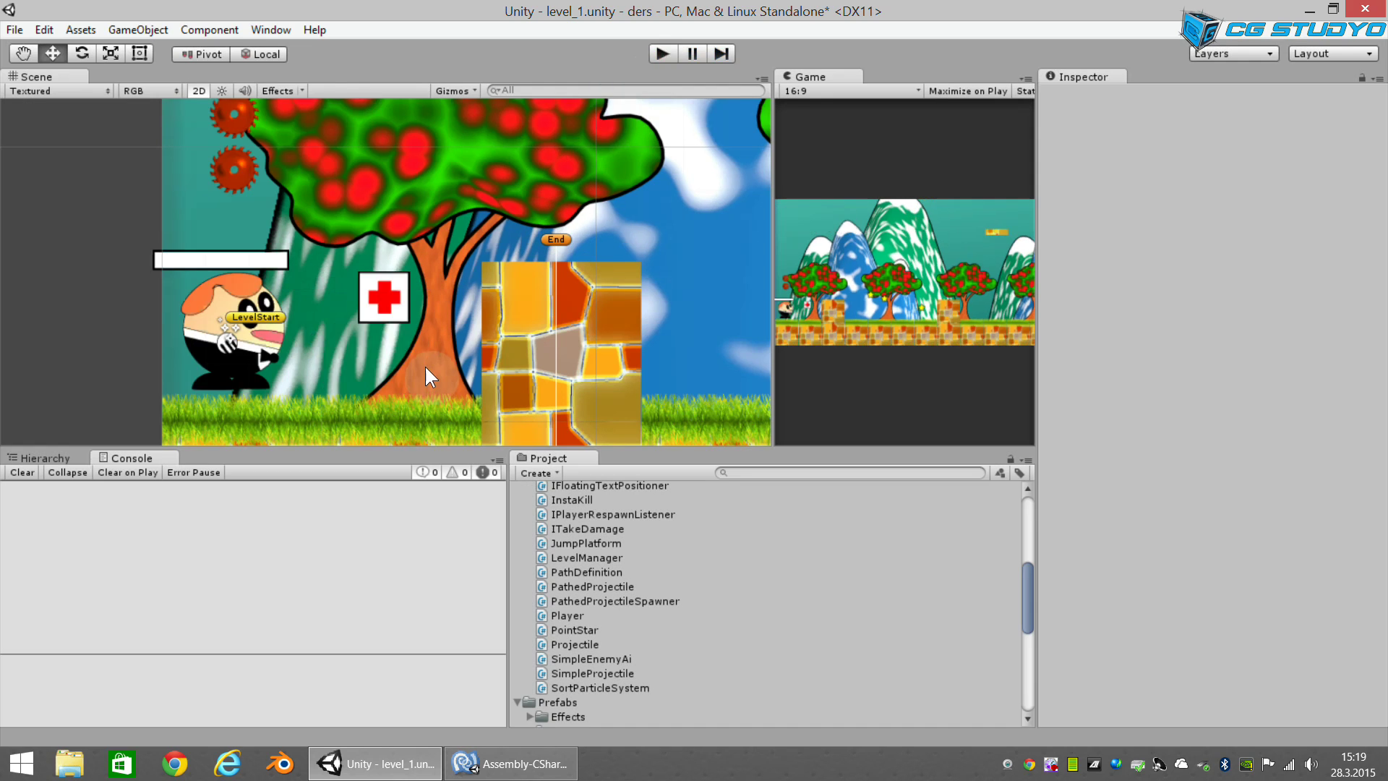